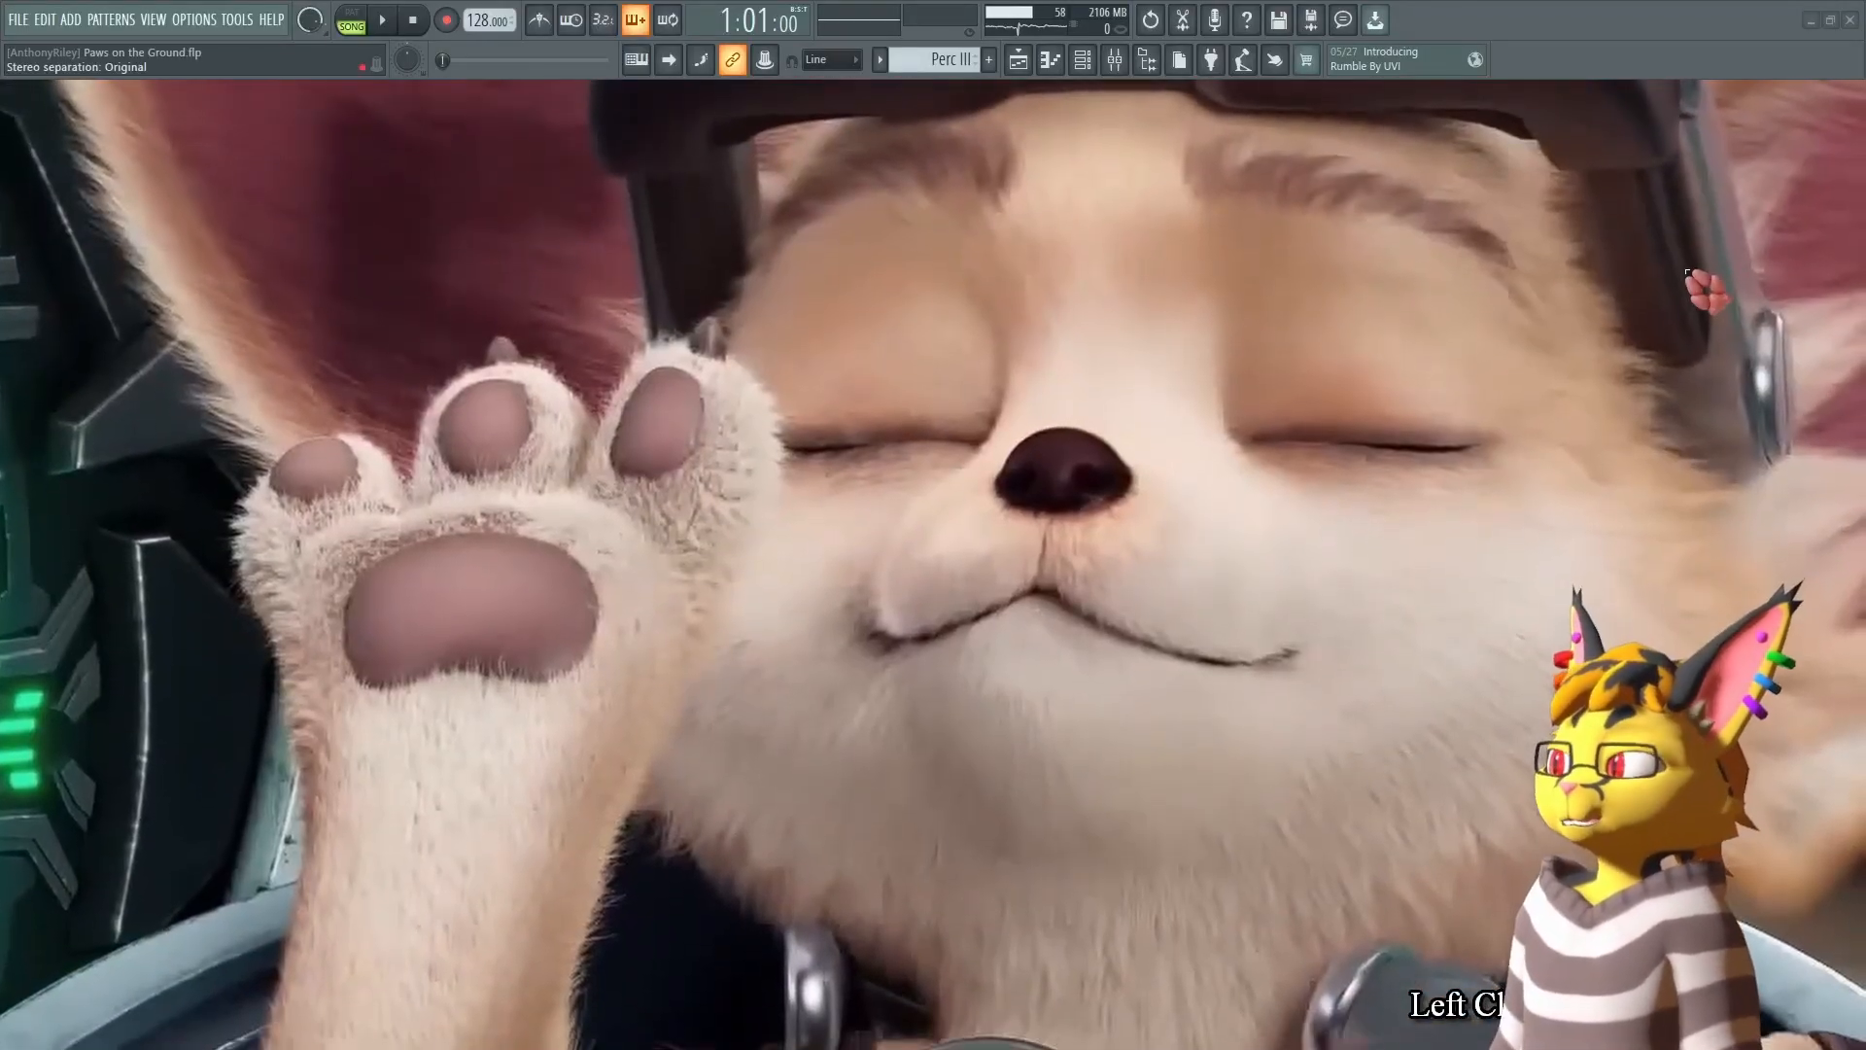
Open the song's playlist and maximize it to show the full arrangement.
left_click(1019, 60)
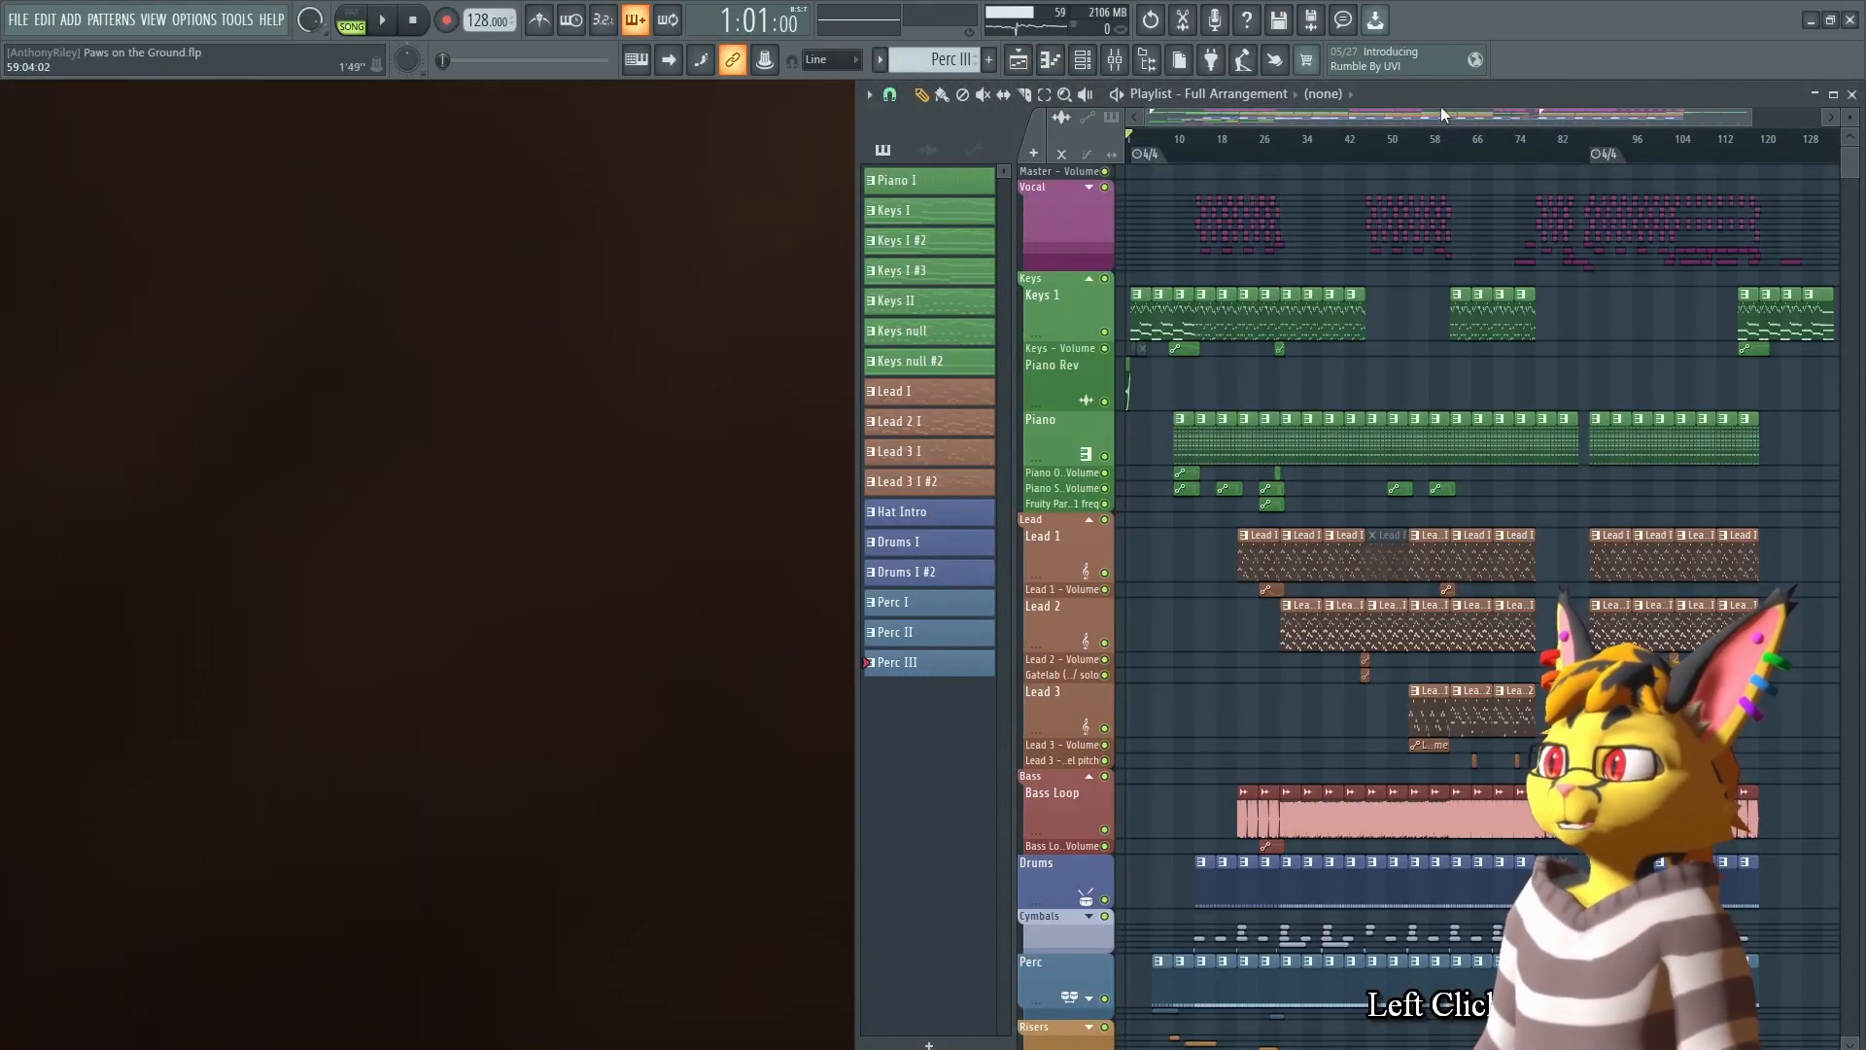
double_click(1444, 102)
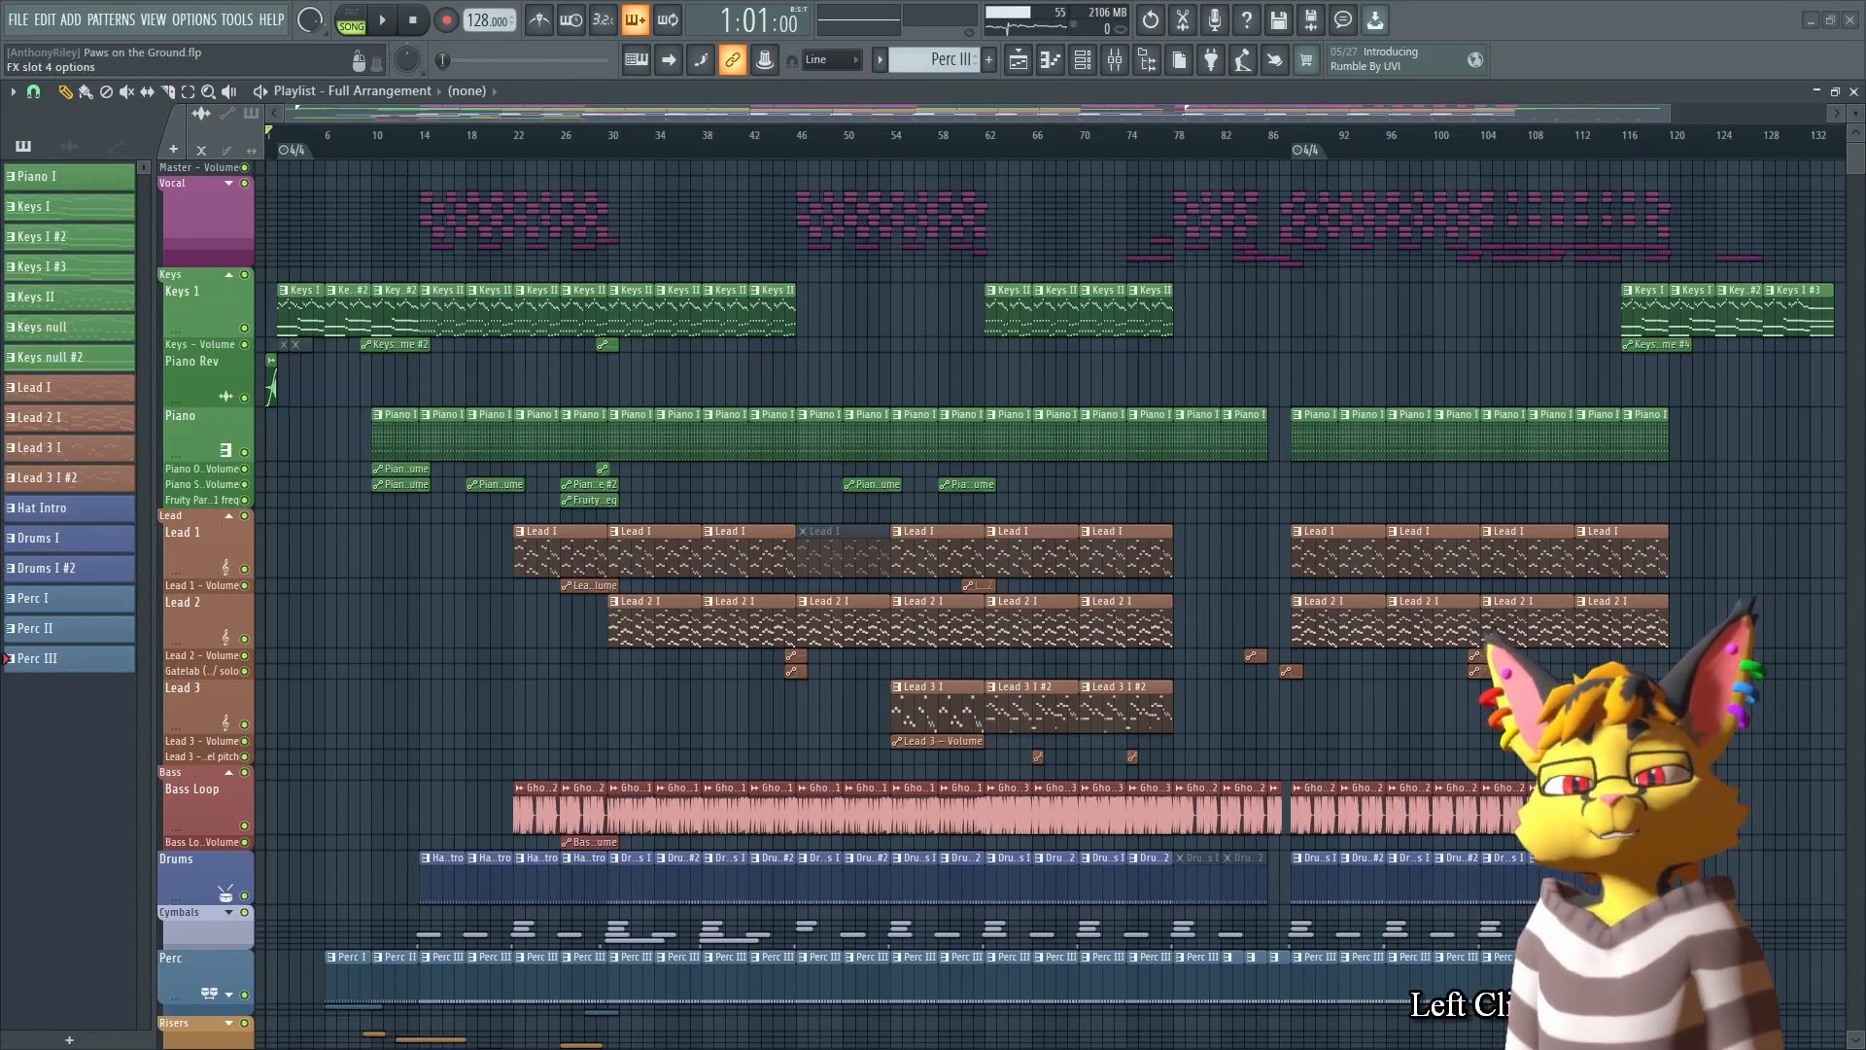
Load ZGameEditor Visualizer on the Master track with wp7885717.jpg as a HUD Image background and a maximum frame rate of 60.
key("F9")
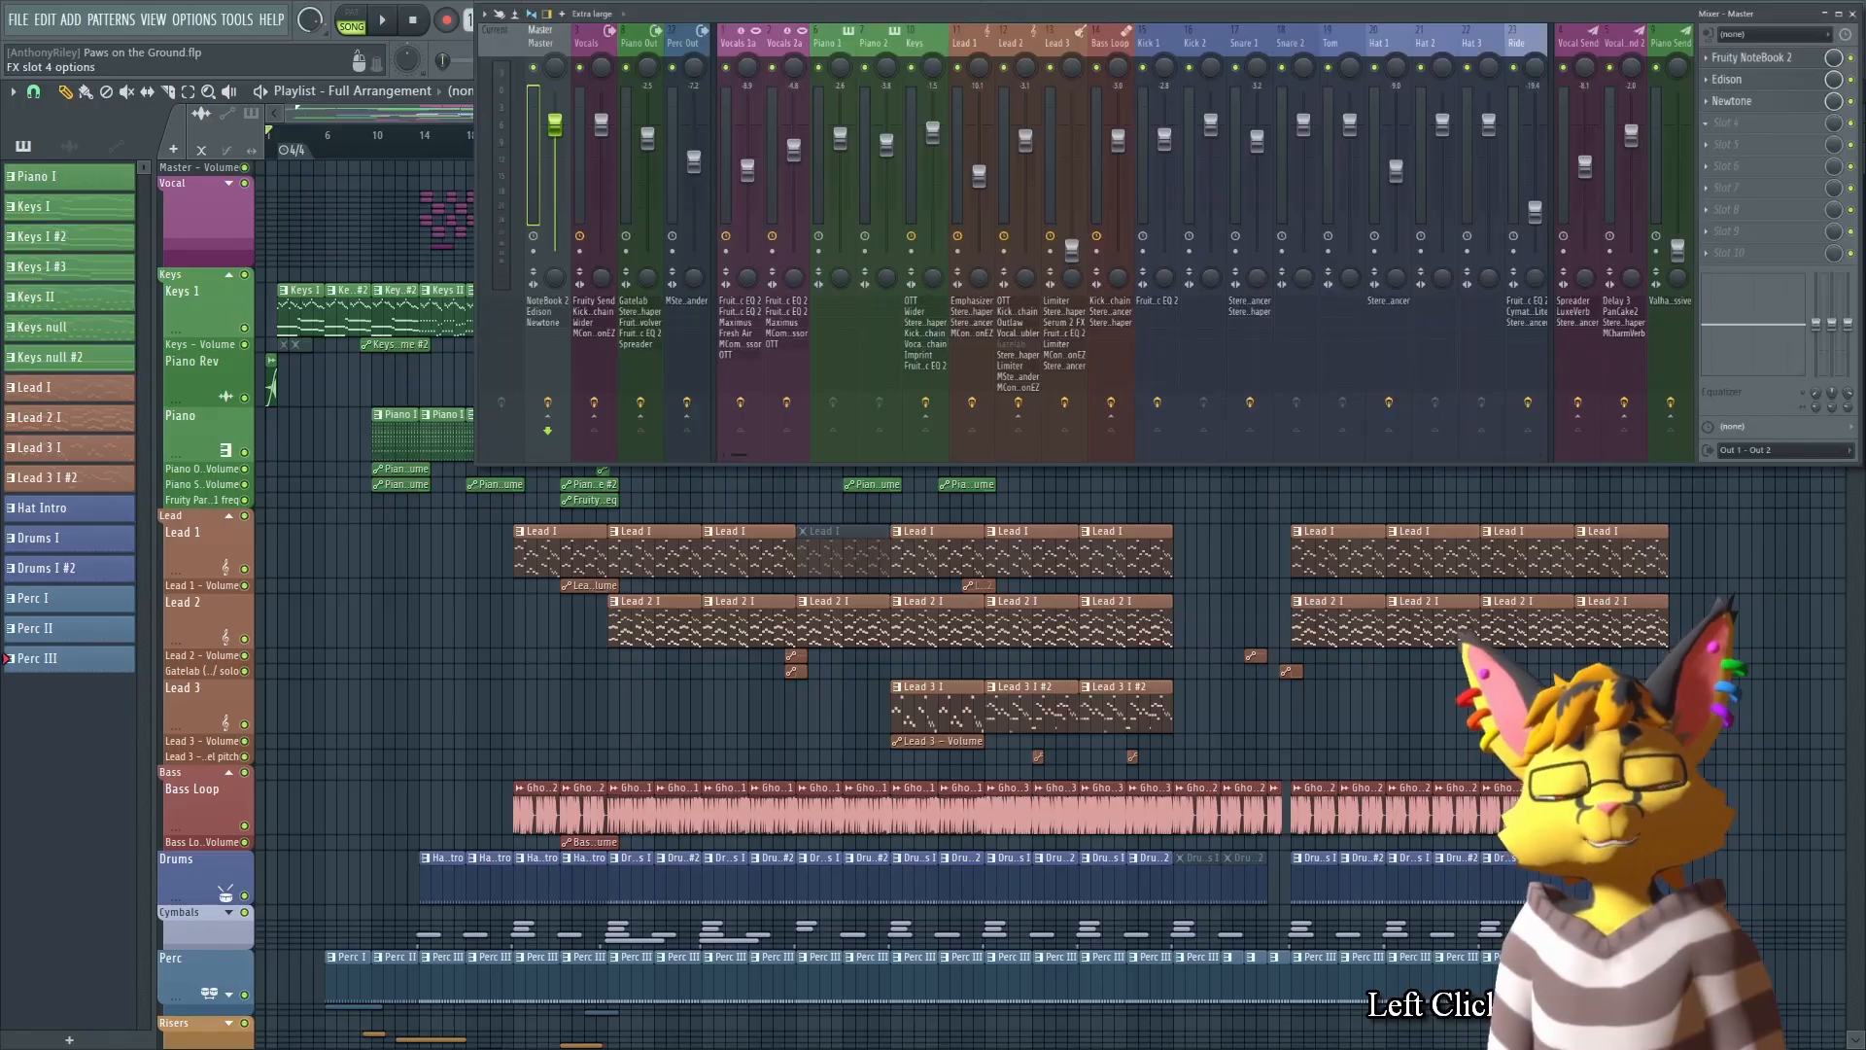
left_click(479, 271)
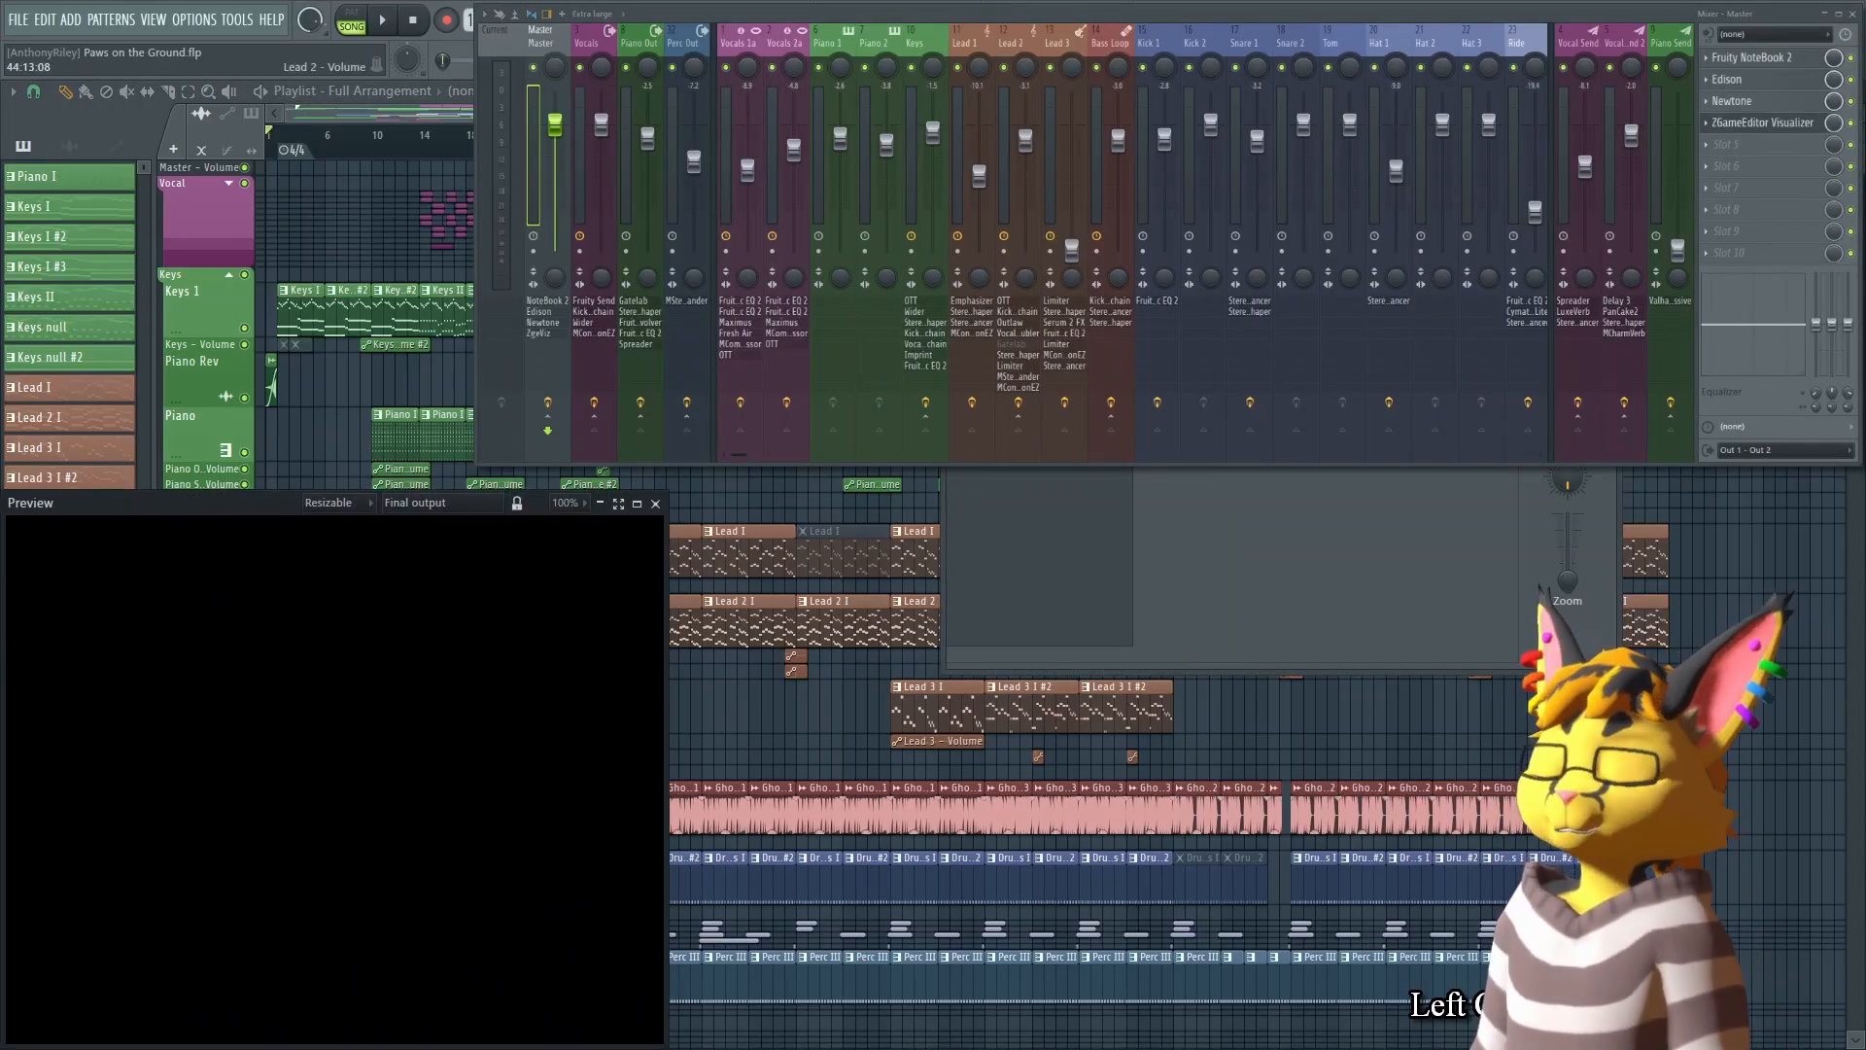
key("F9")
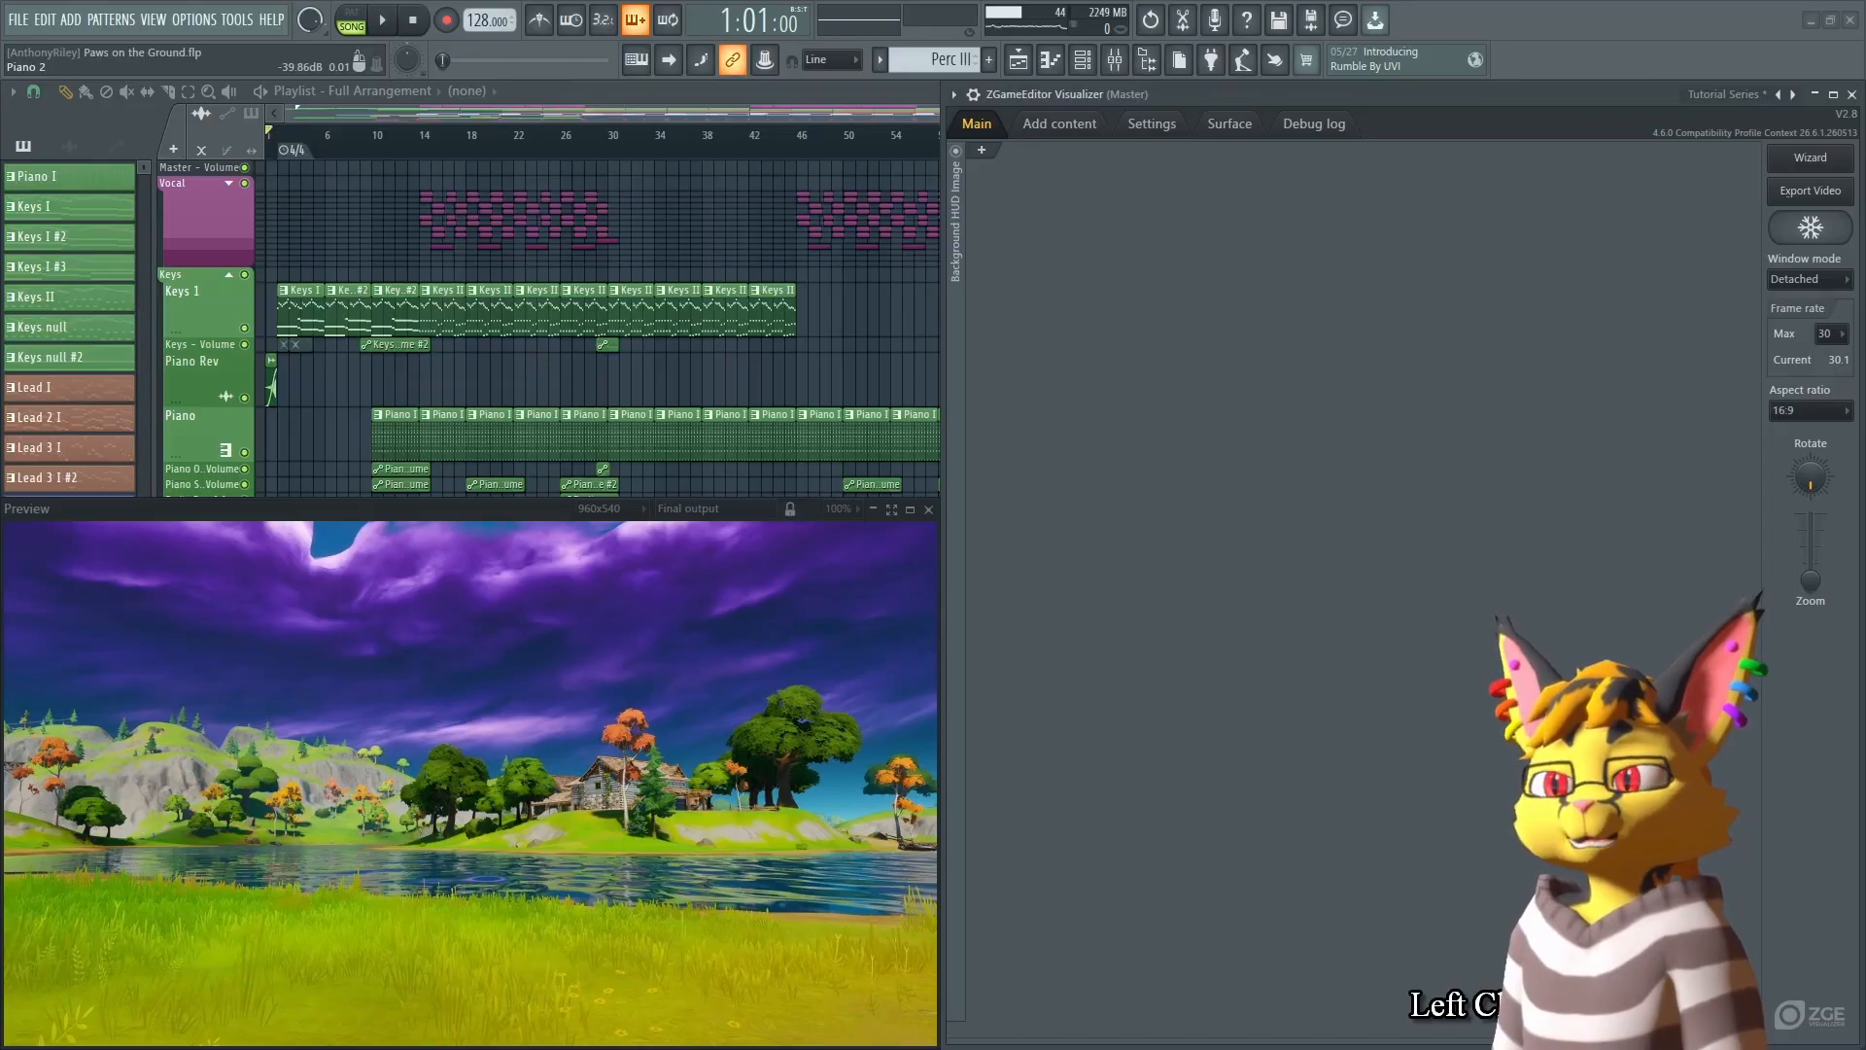
scroll(1841, 336, "down", 1)
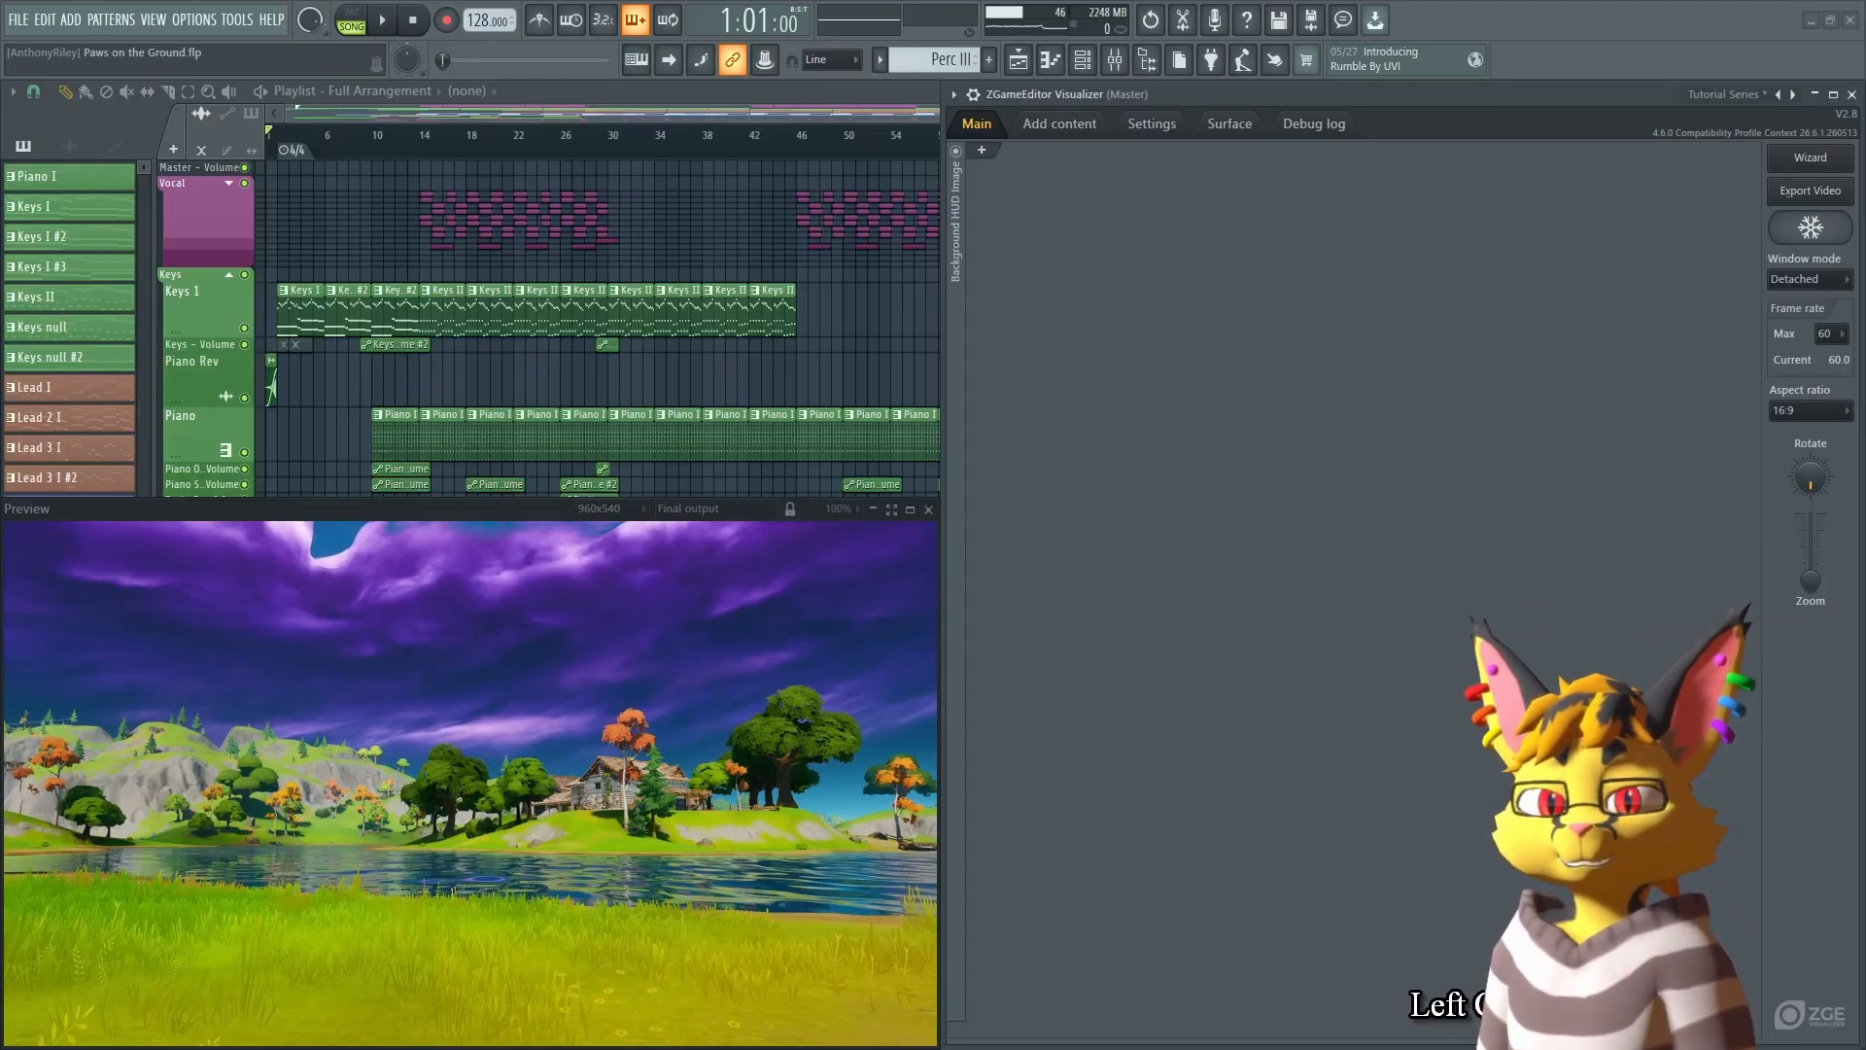
Load Fruity Peak Controller on the Kick 1 mixer track and place its window over the visualizer.
left_click(1115, 60)
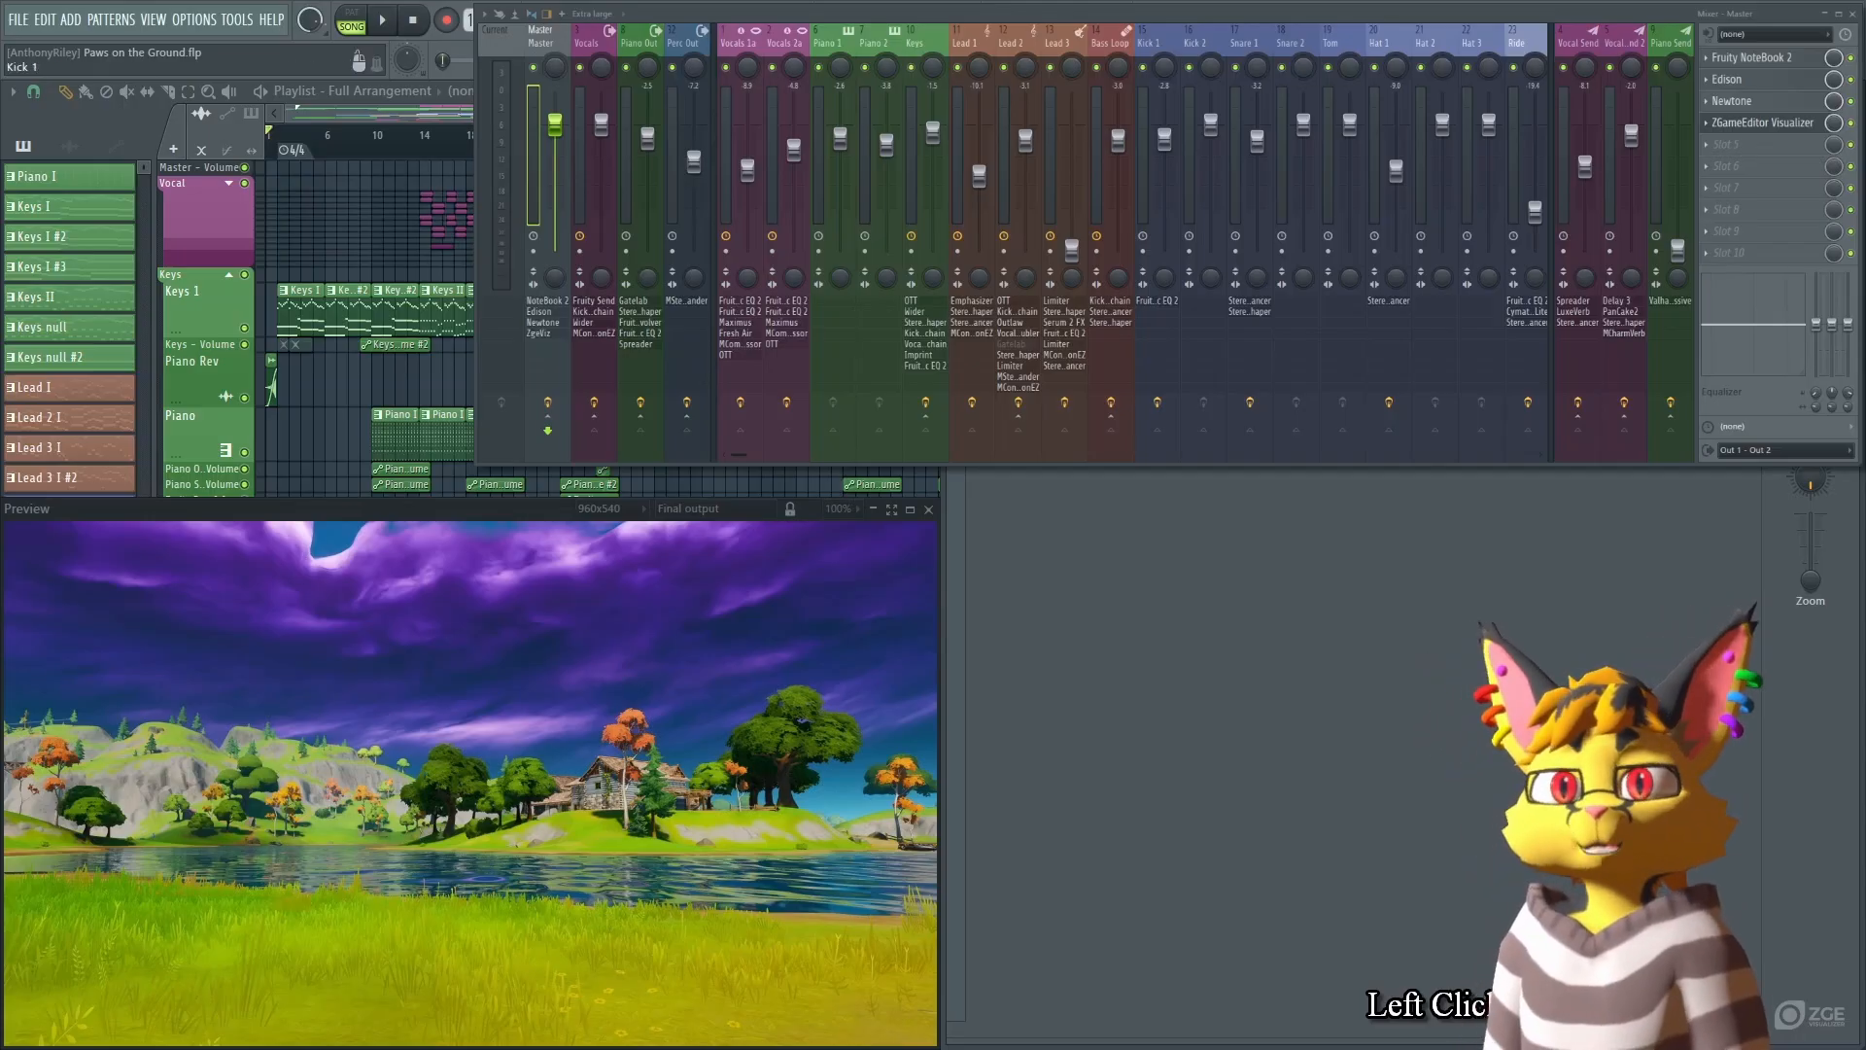
left_click(1148, 165)
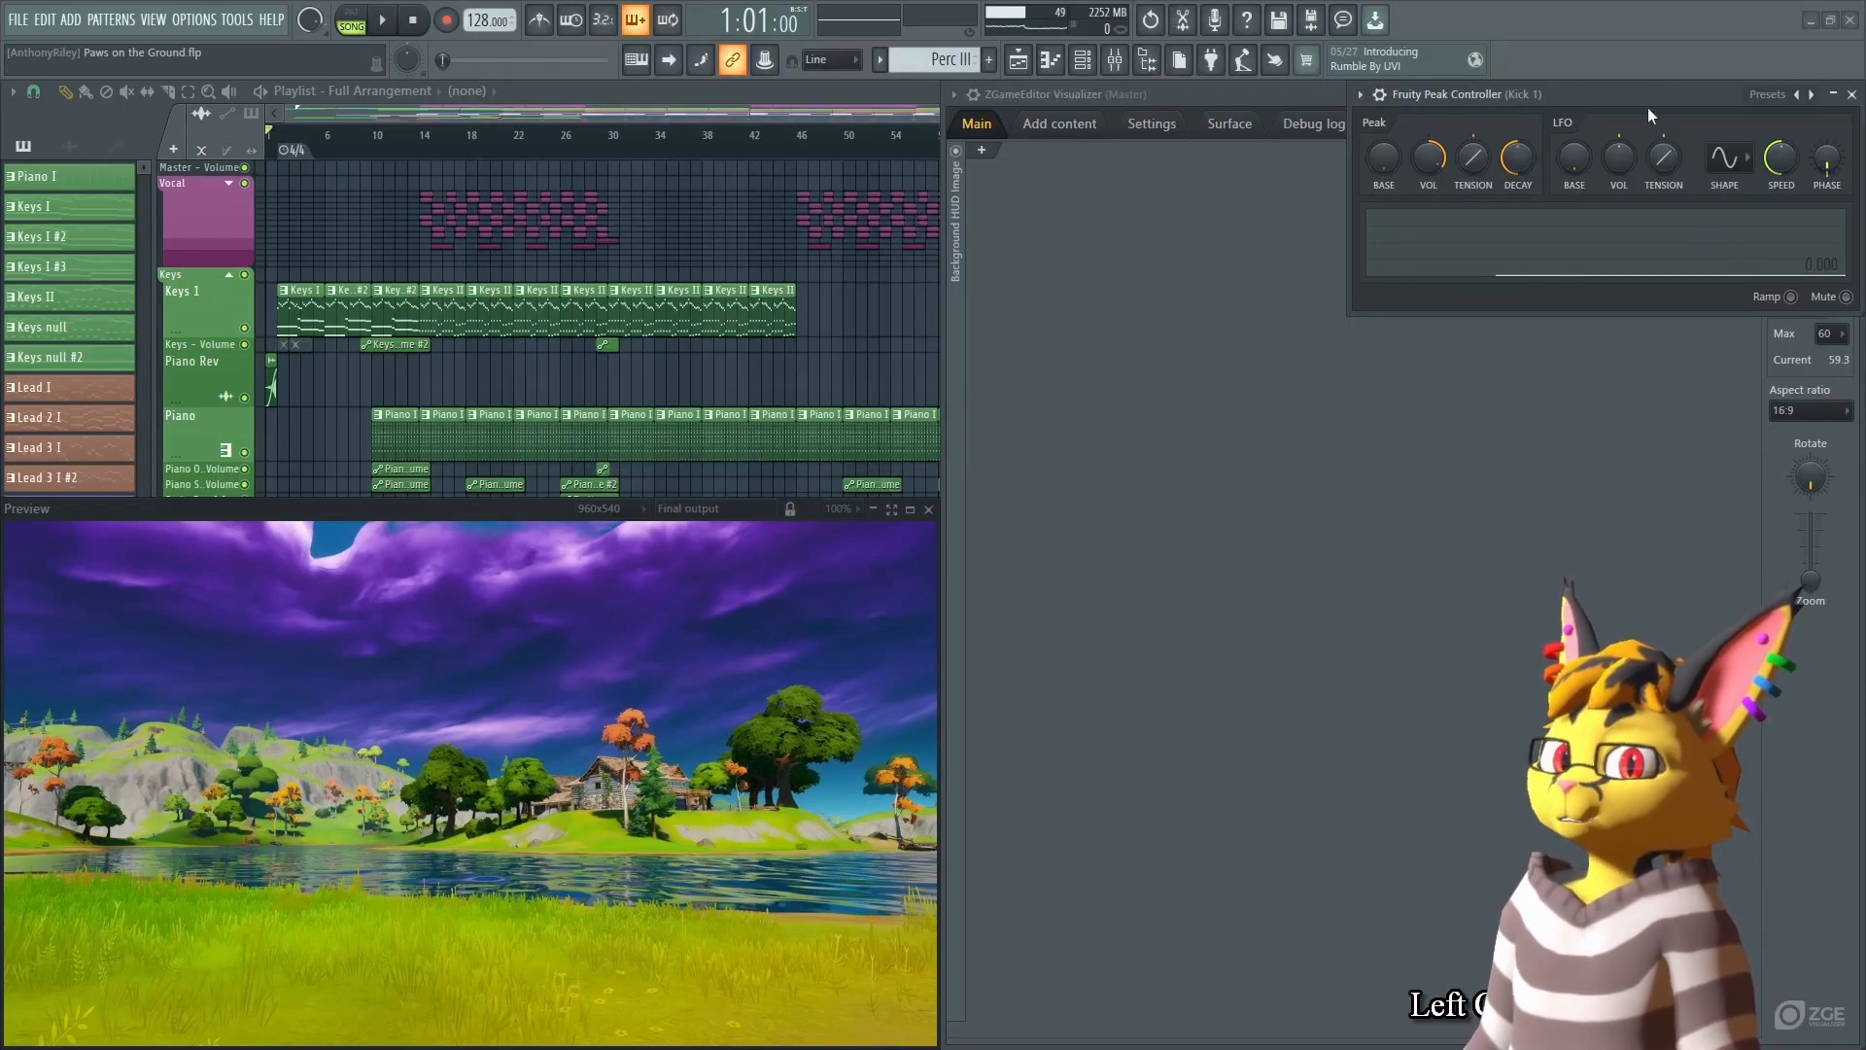
left_click(1675, 105)
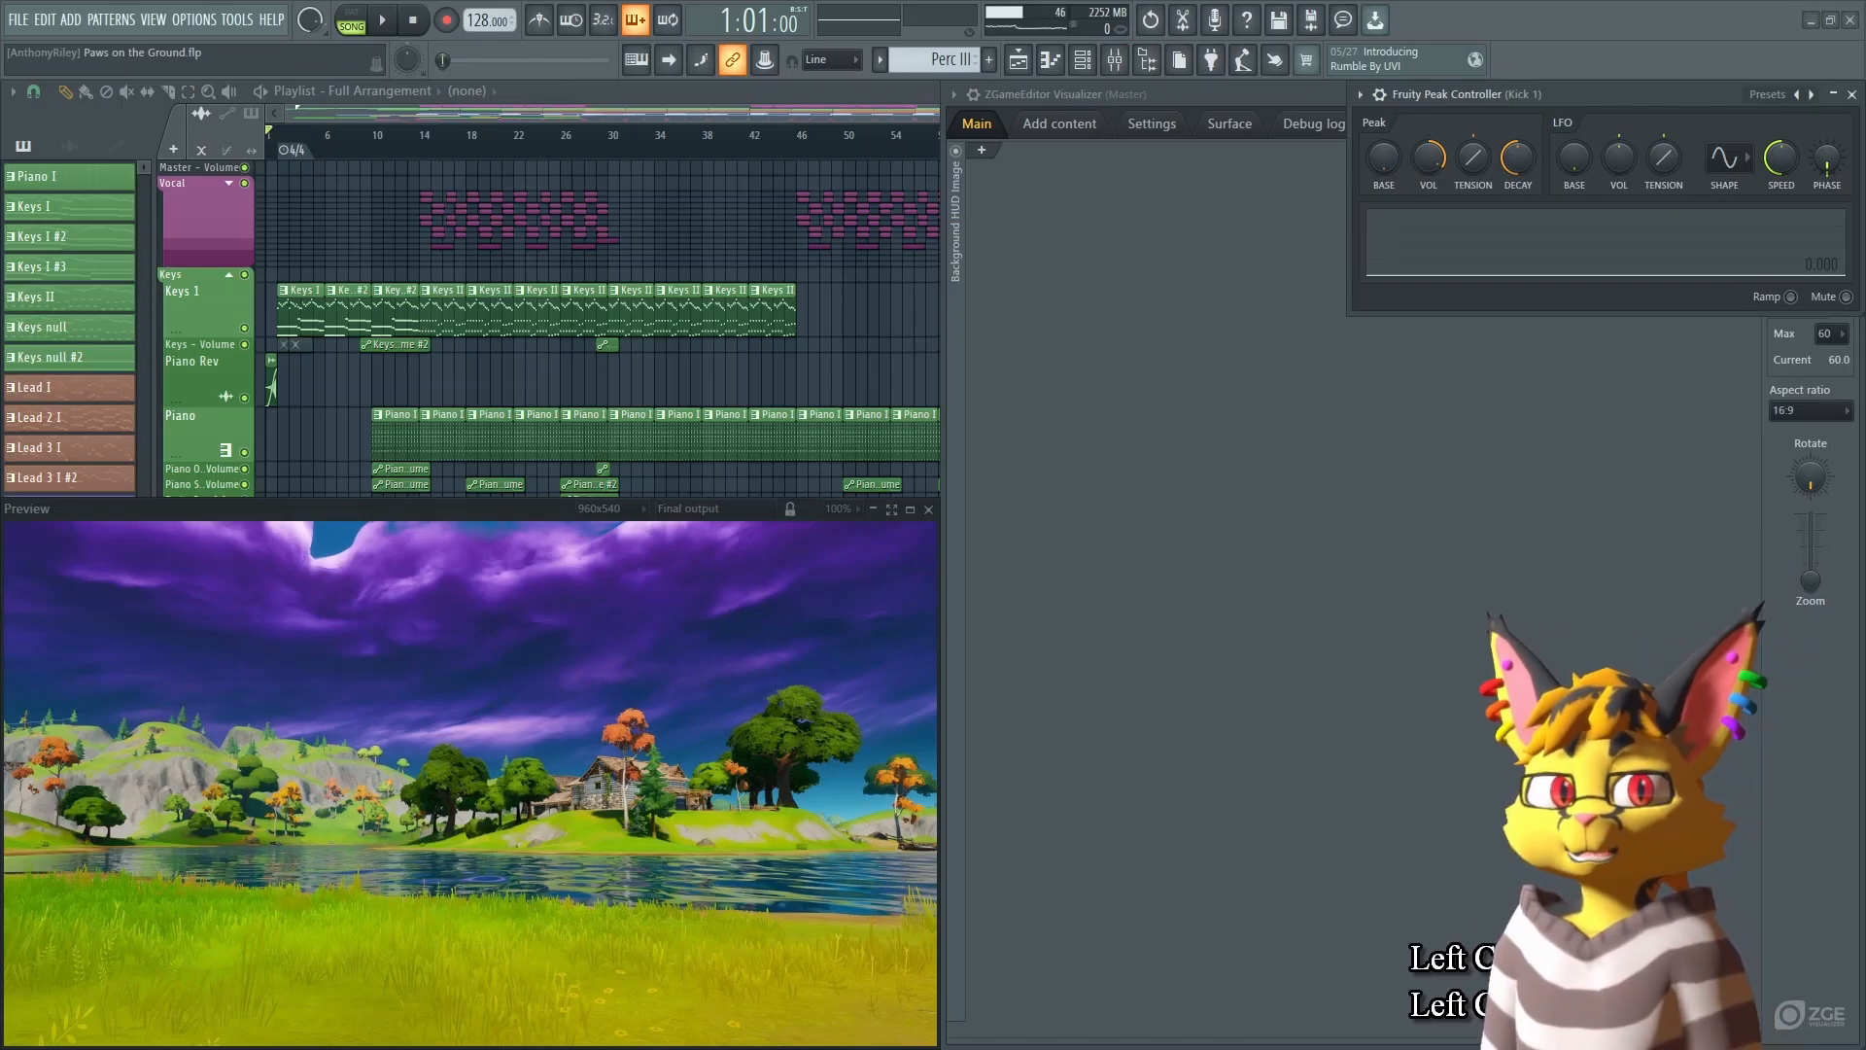
left_click(1594, 98)
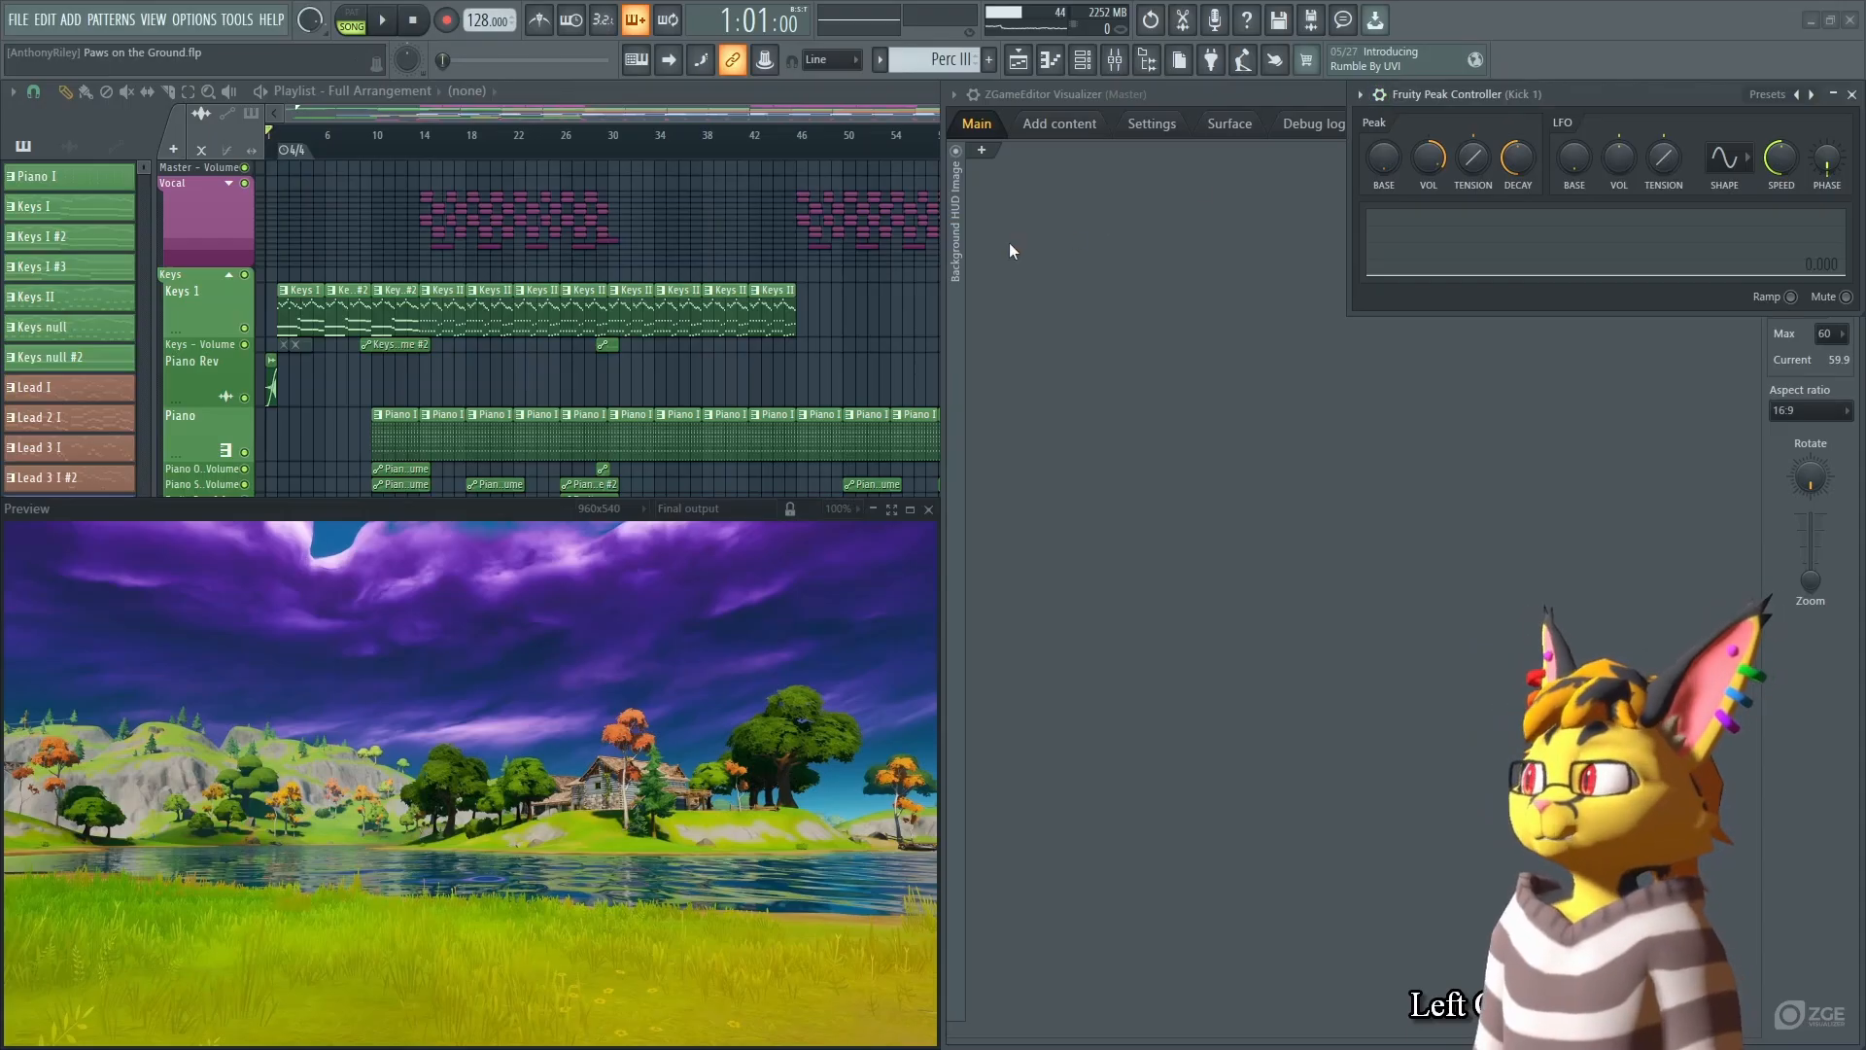
Link the Background layer's Scale to the internal controller Fruity Peak Controller - Peak.
left_click(954, 243)
right_click(1073, 486)
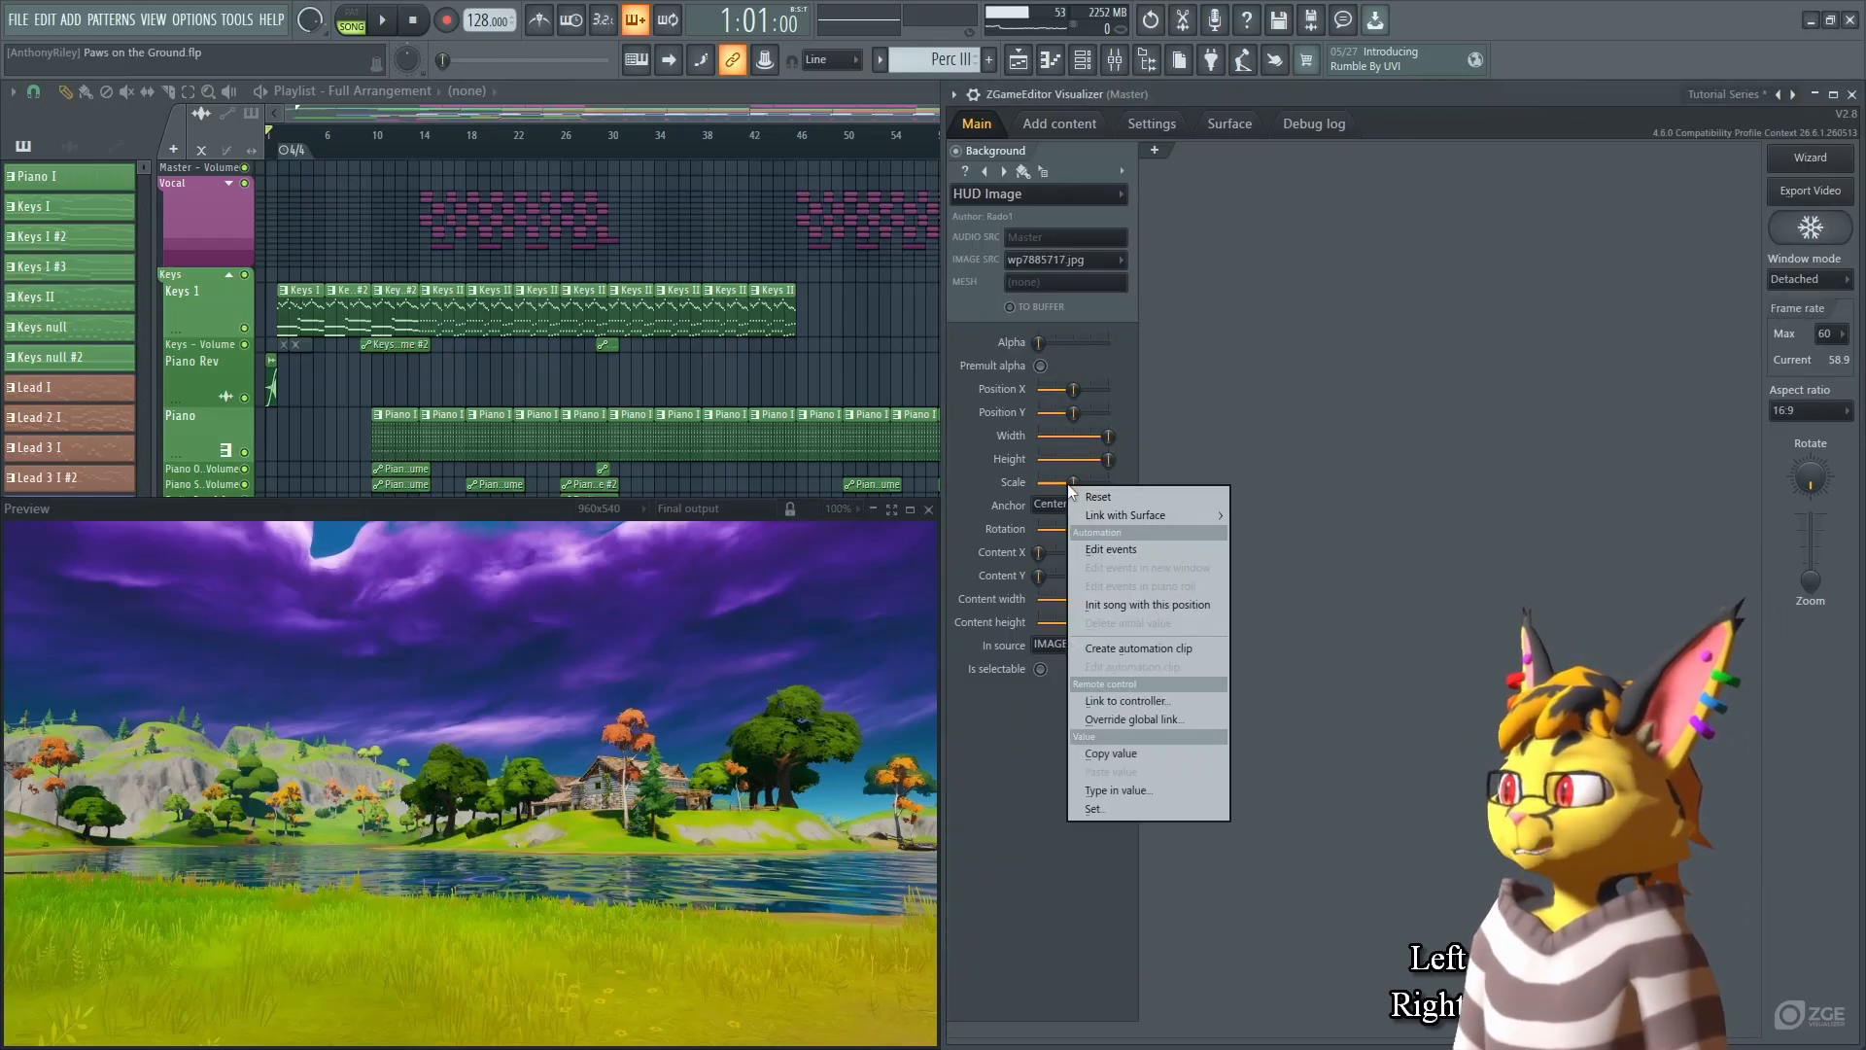
left_click(1127, 700)
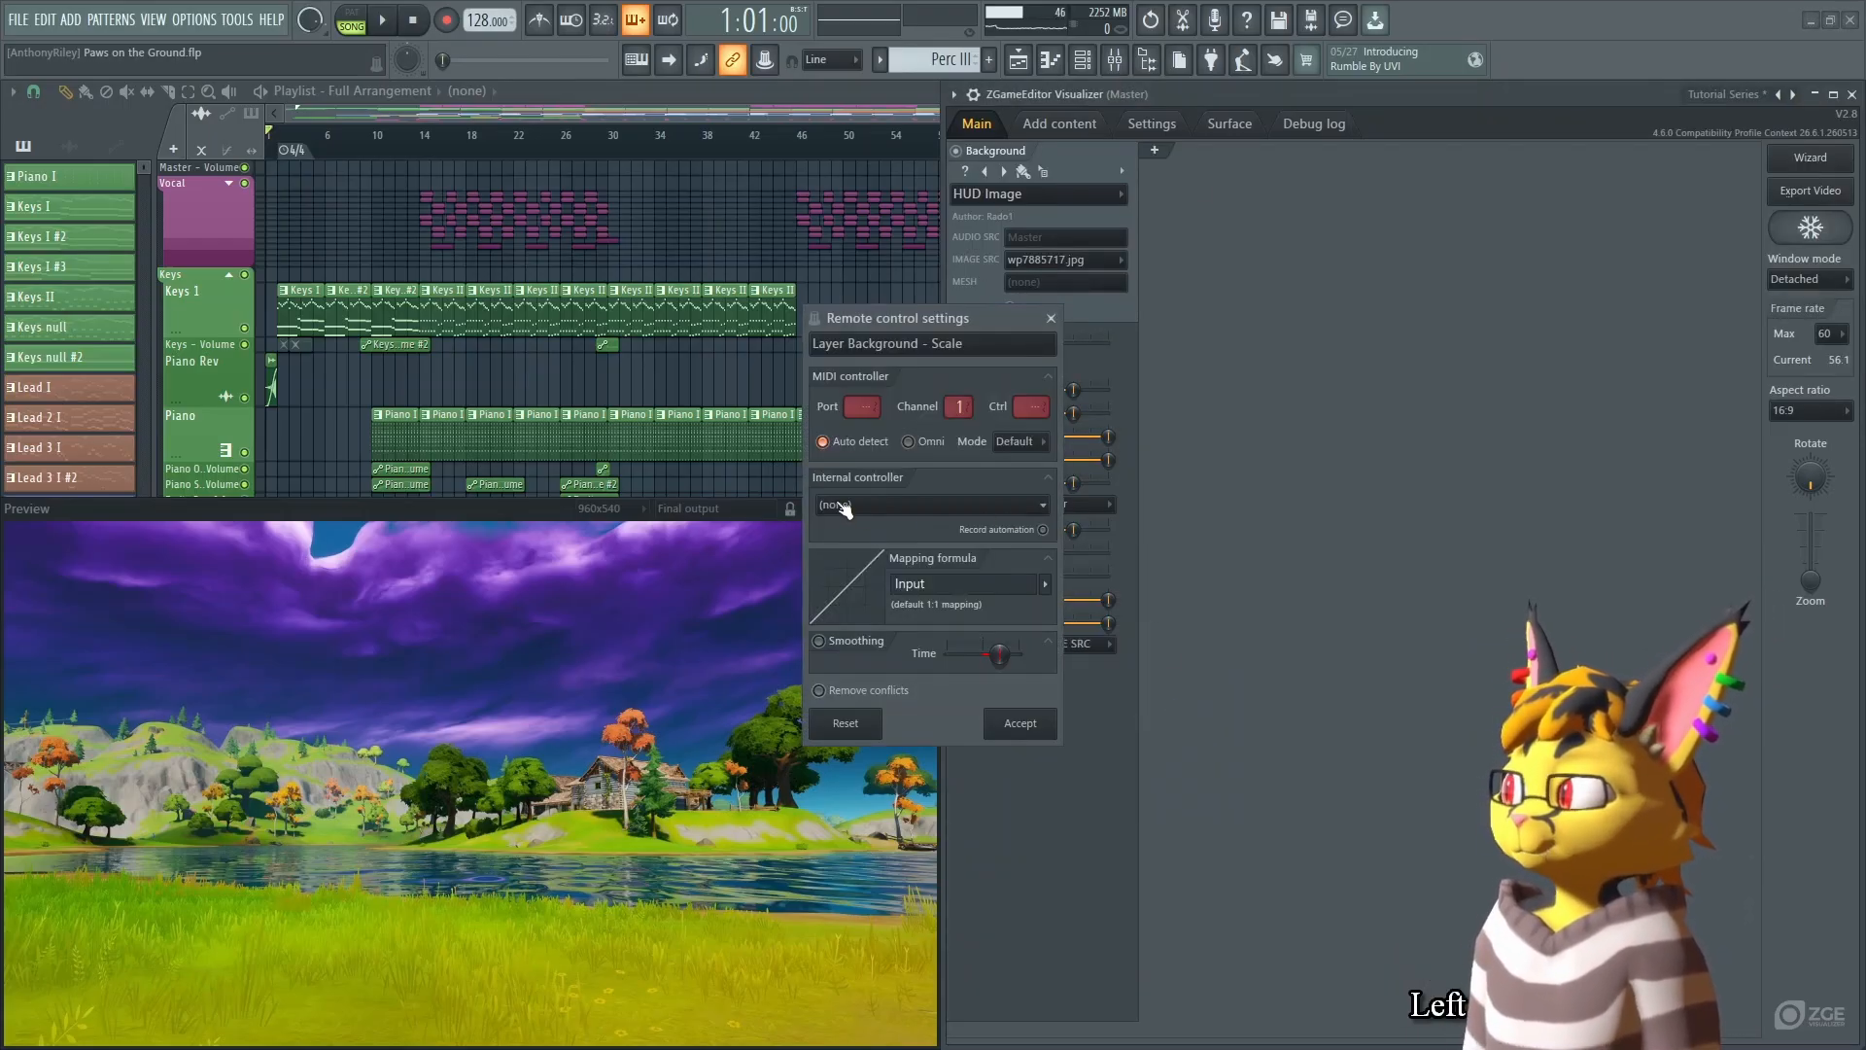
left_click(859, 500)
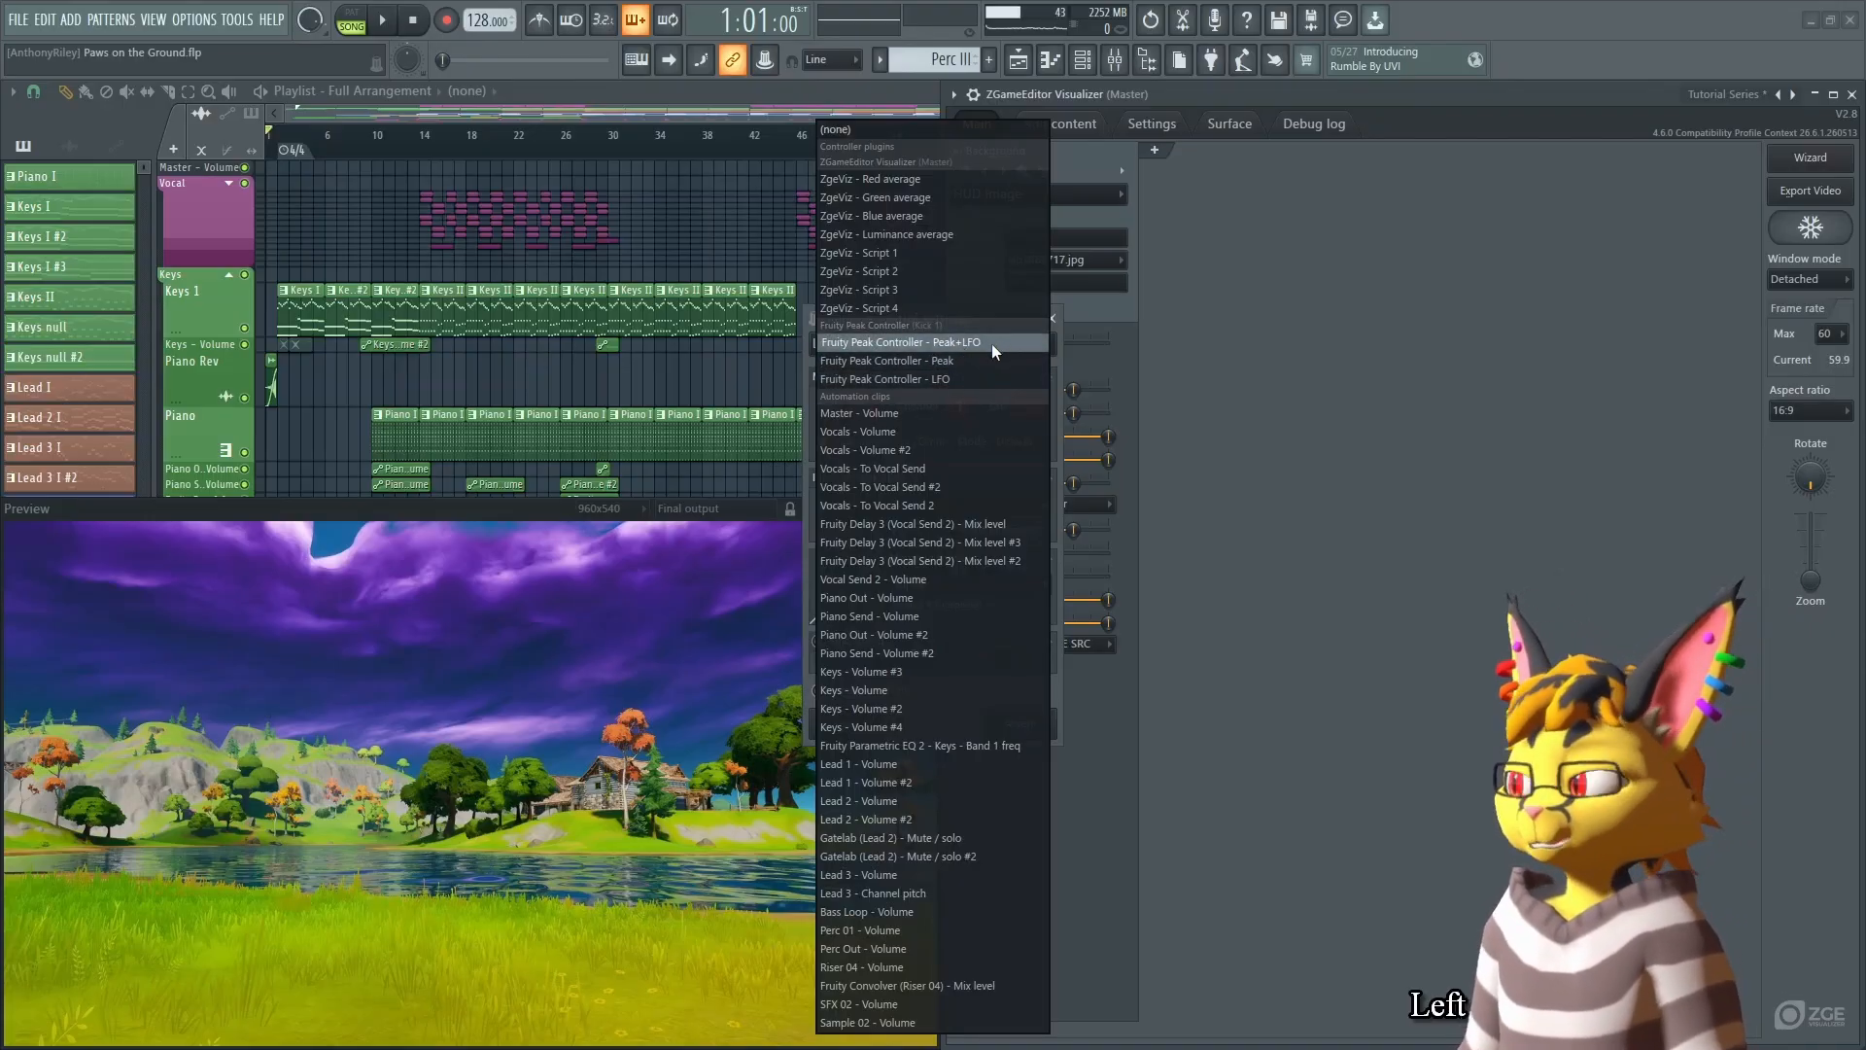
left_click(966, 361)
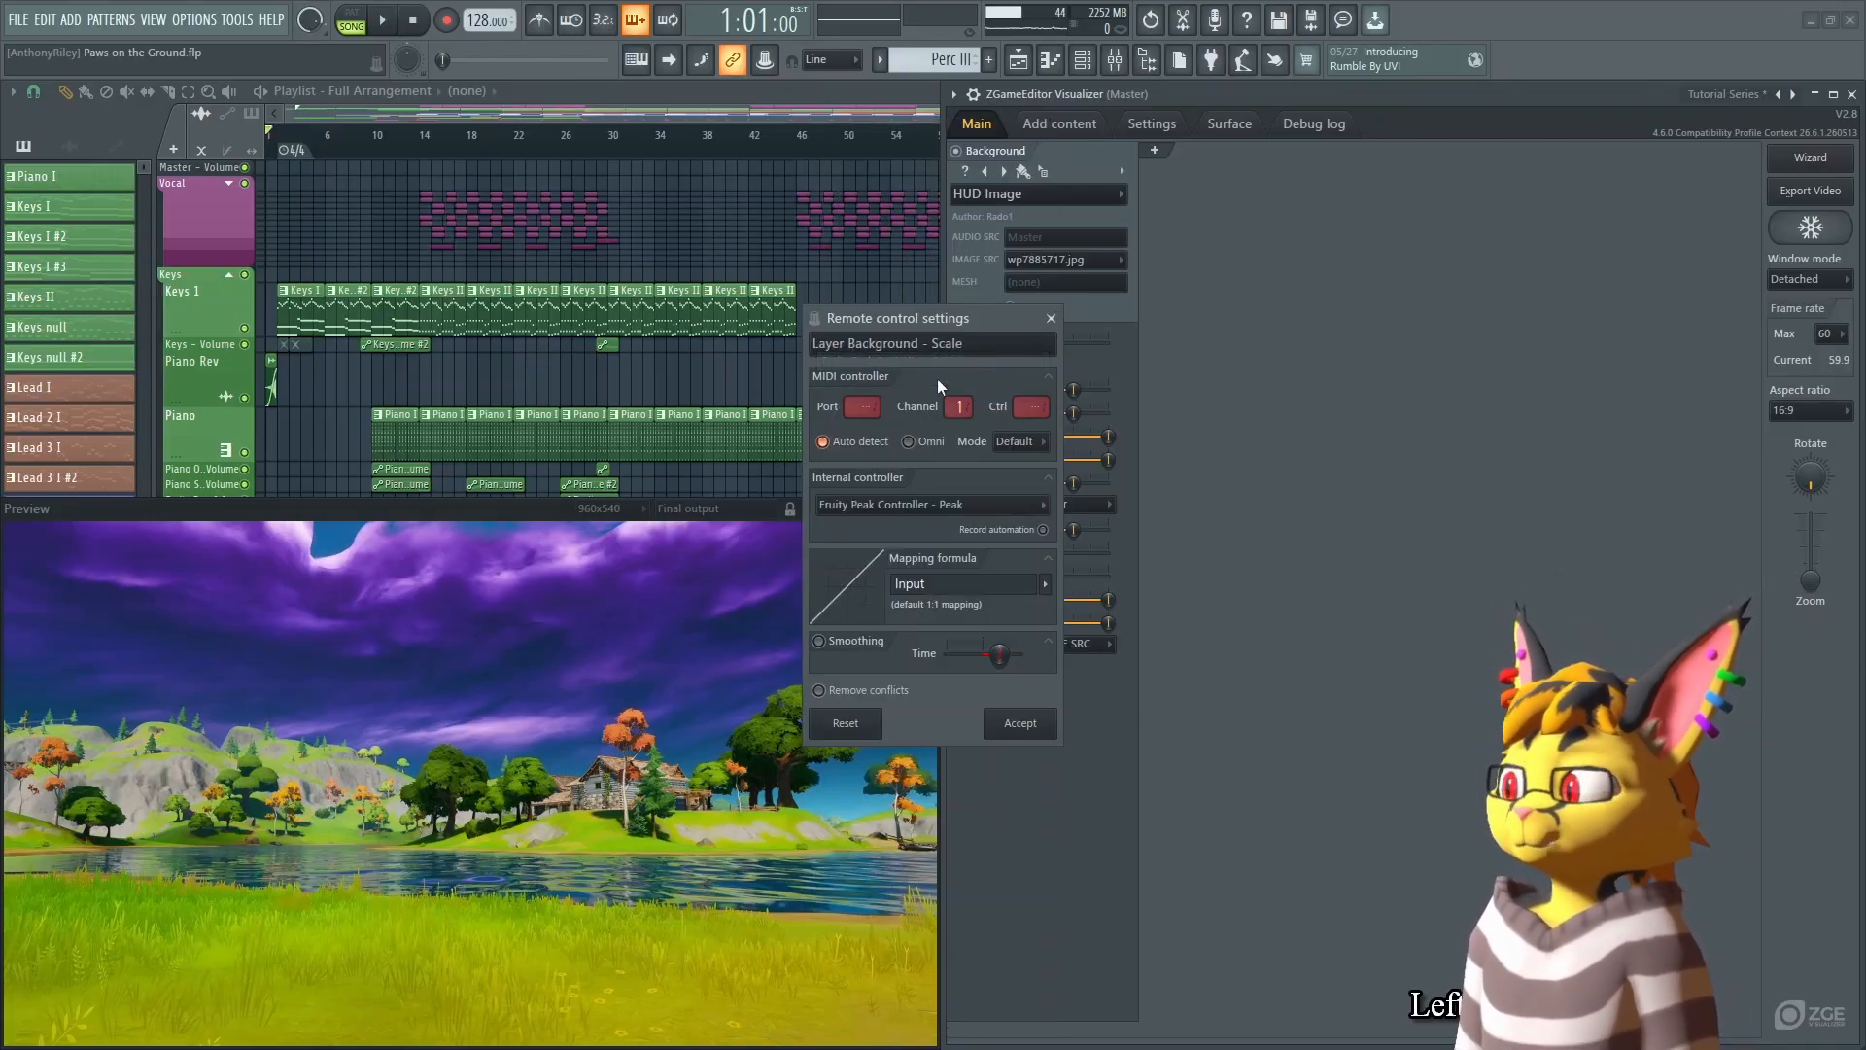
left_click(1034, 725)
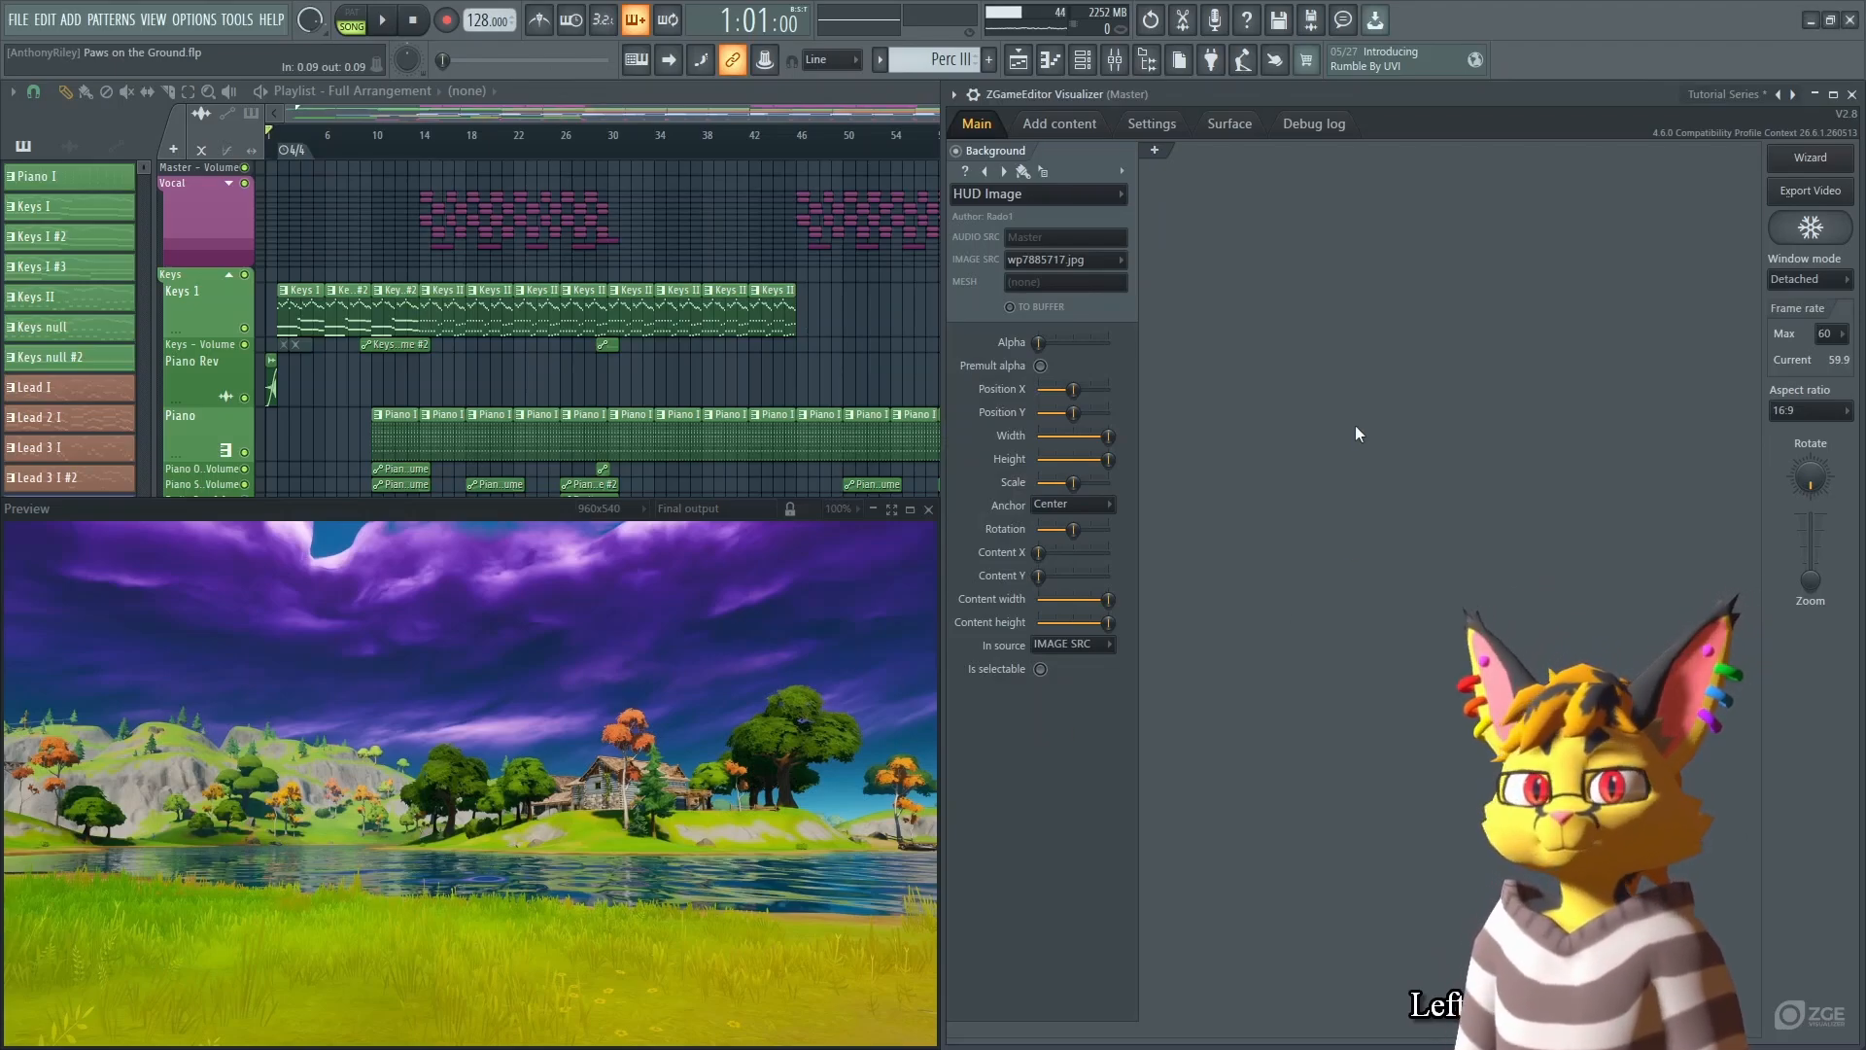
Play the song from bar 30 to check how the background image reacts to the kick.
key("space")
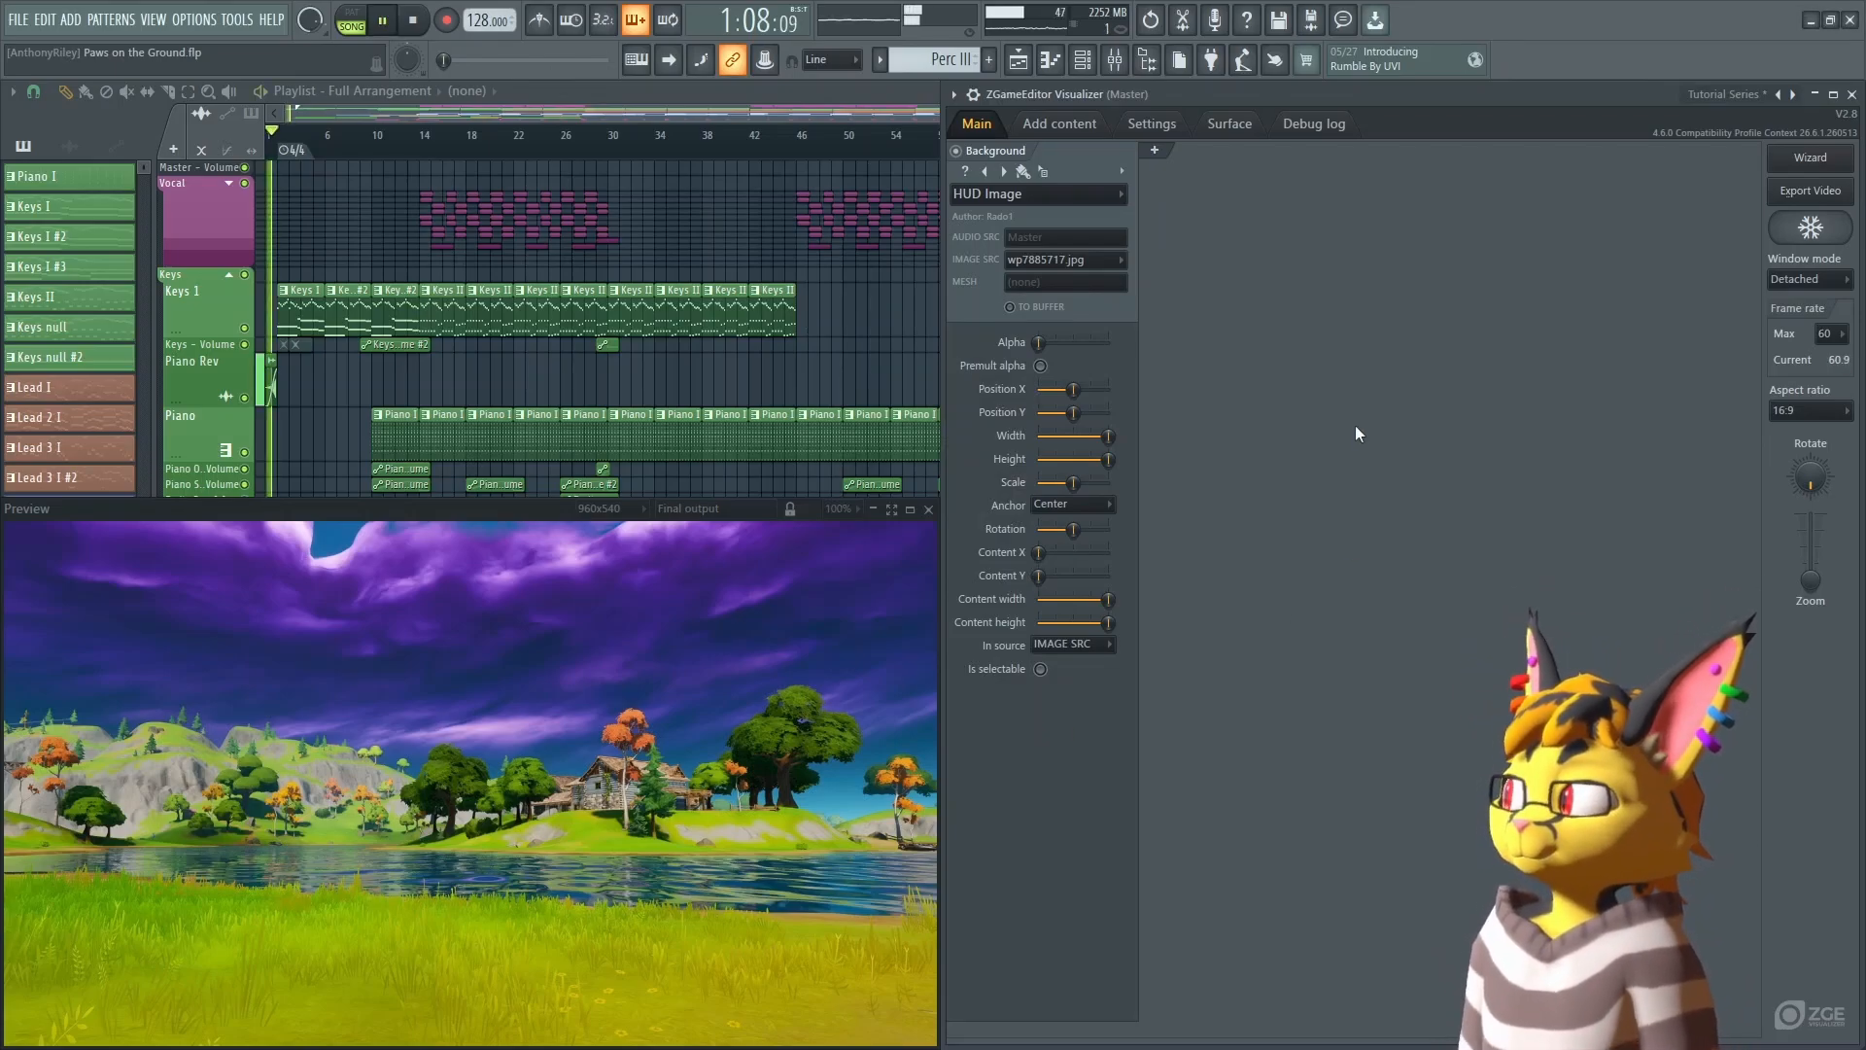
key("space")
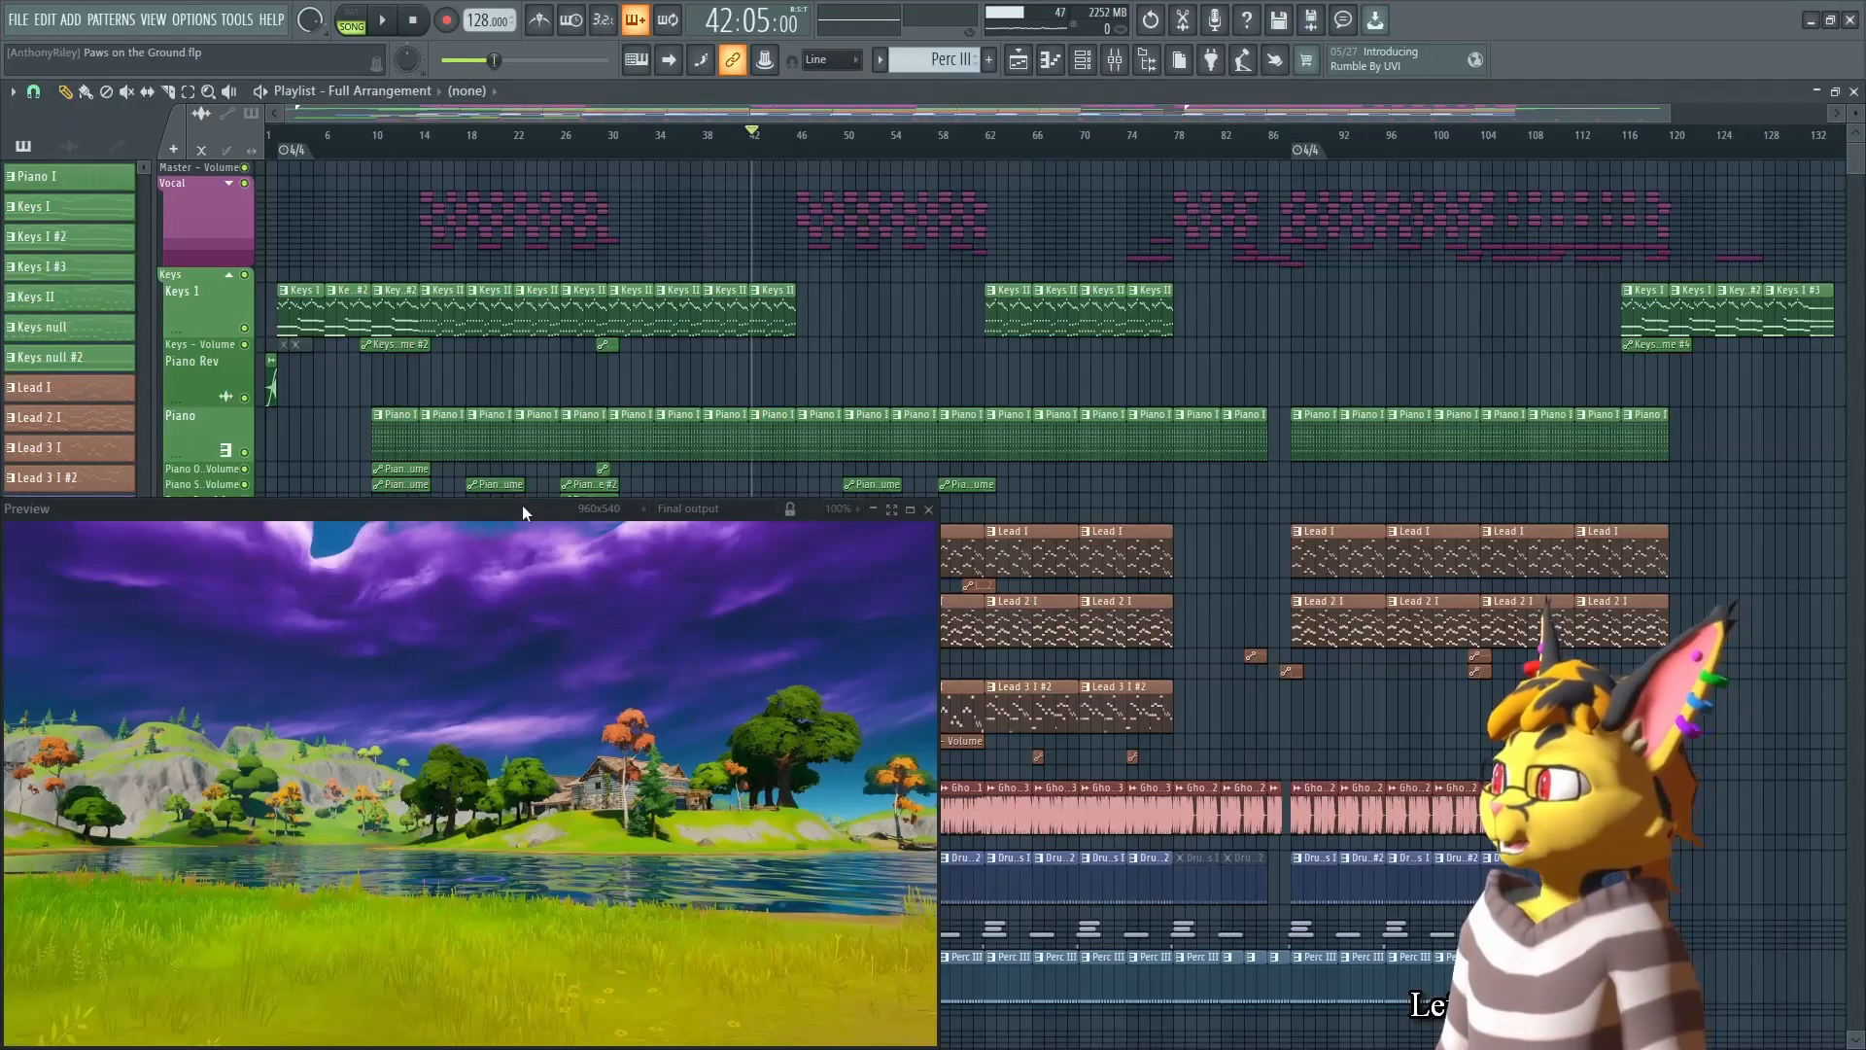
left_click_drag(522, 505, 566, 231)
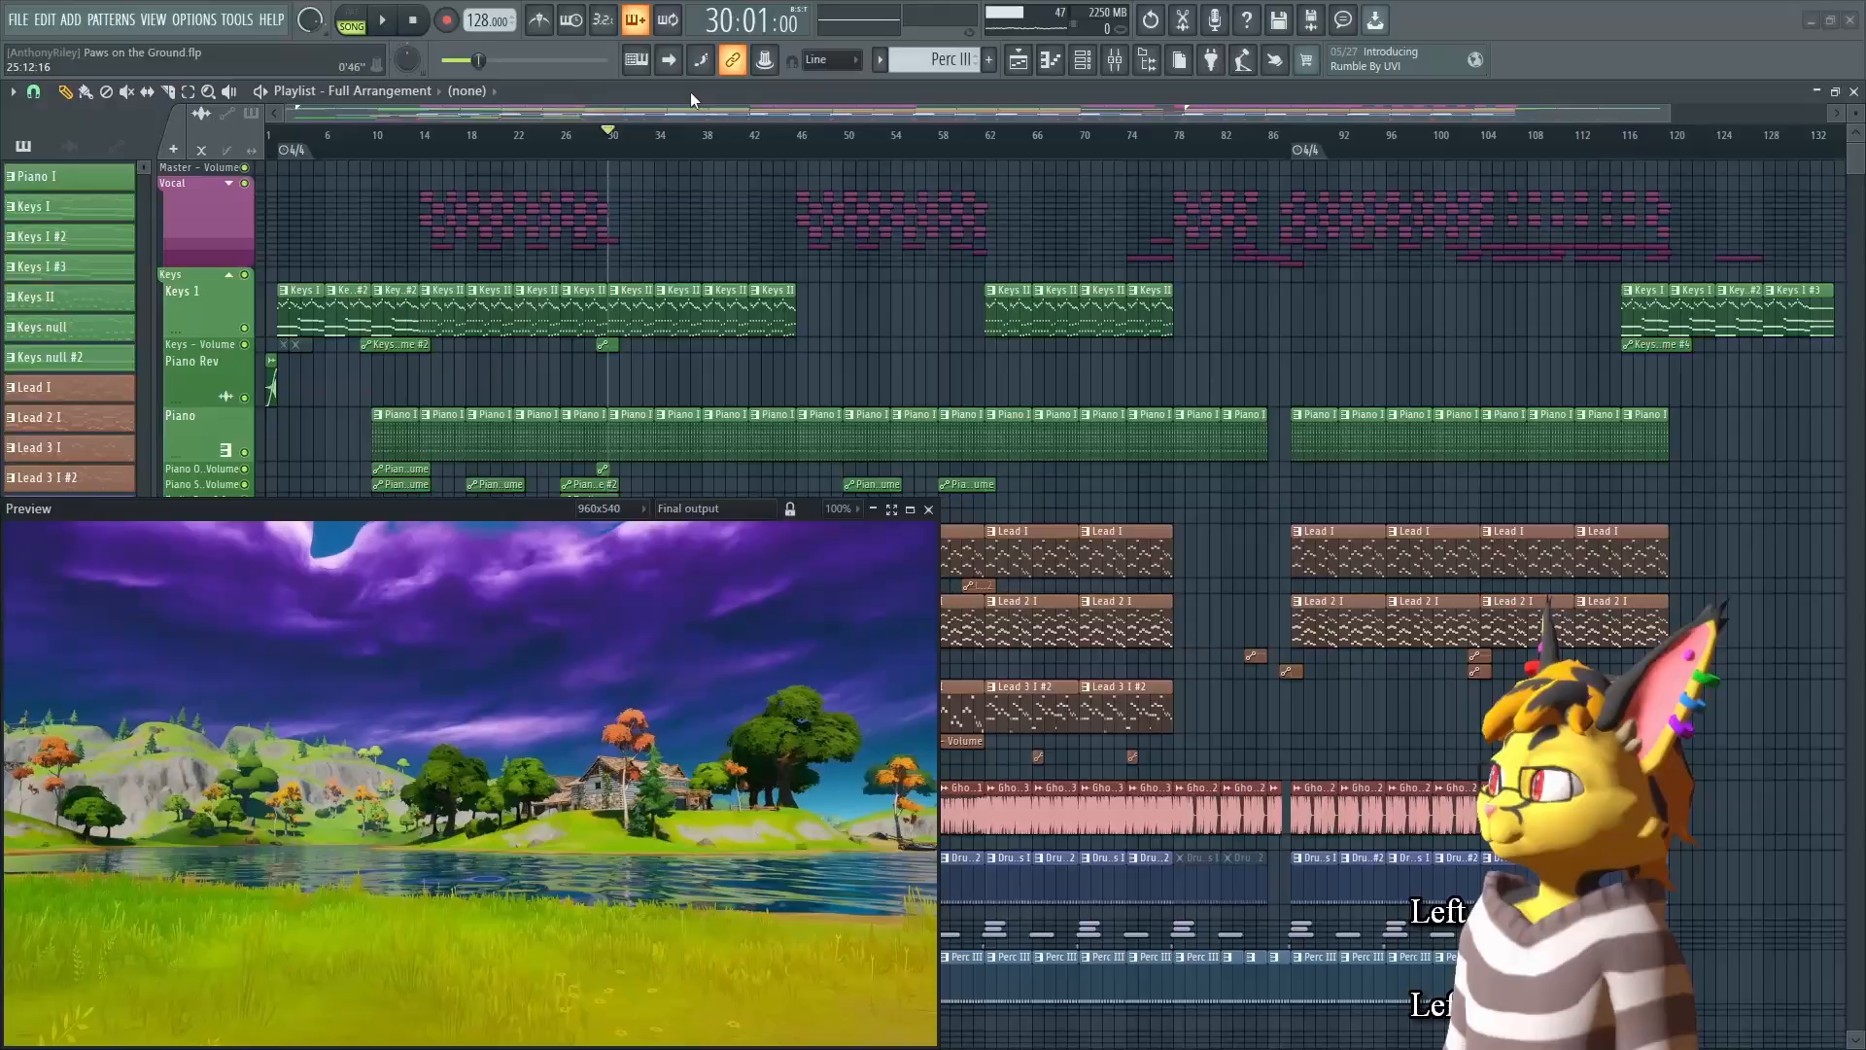
key("space")
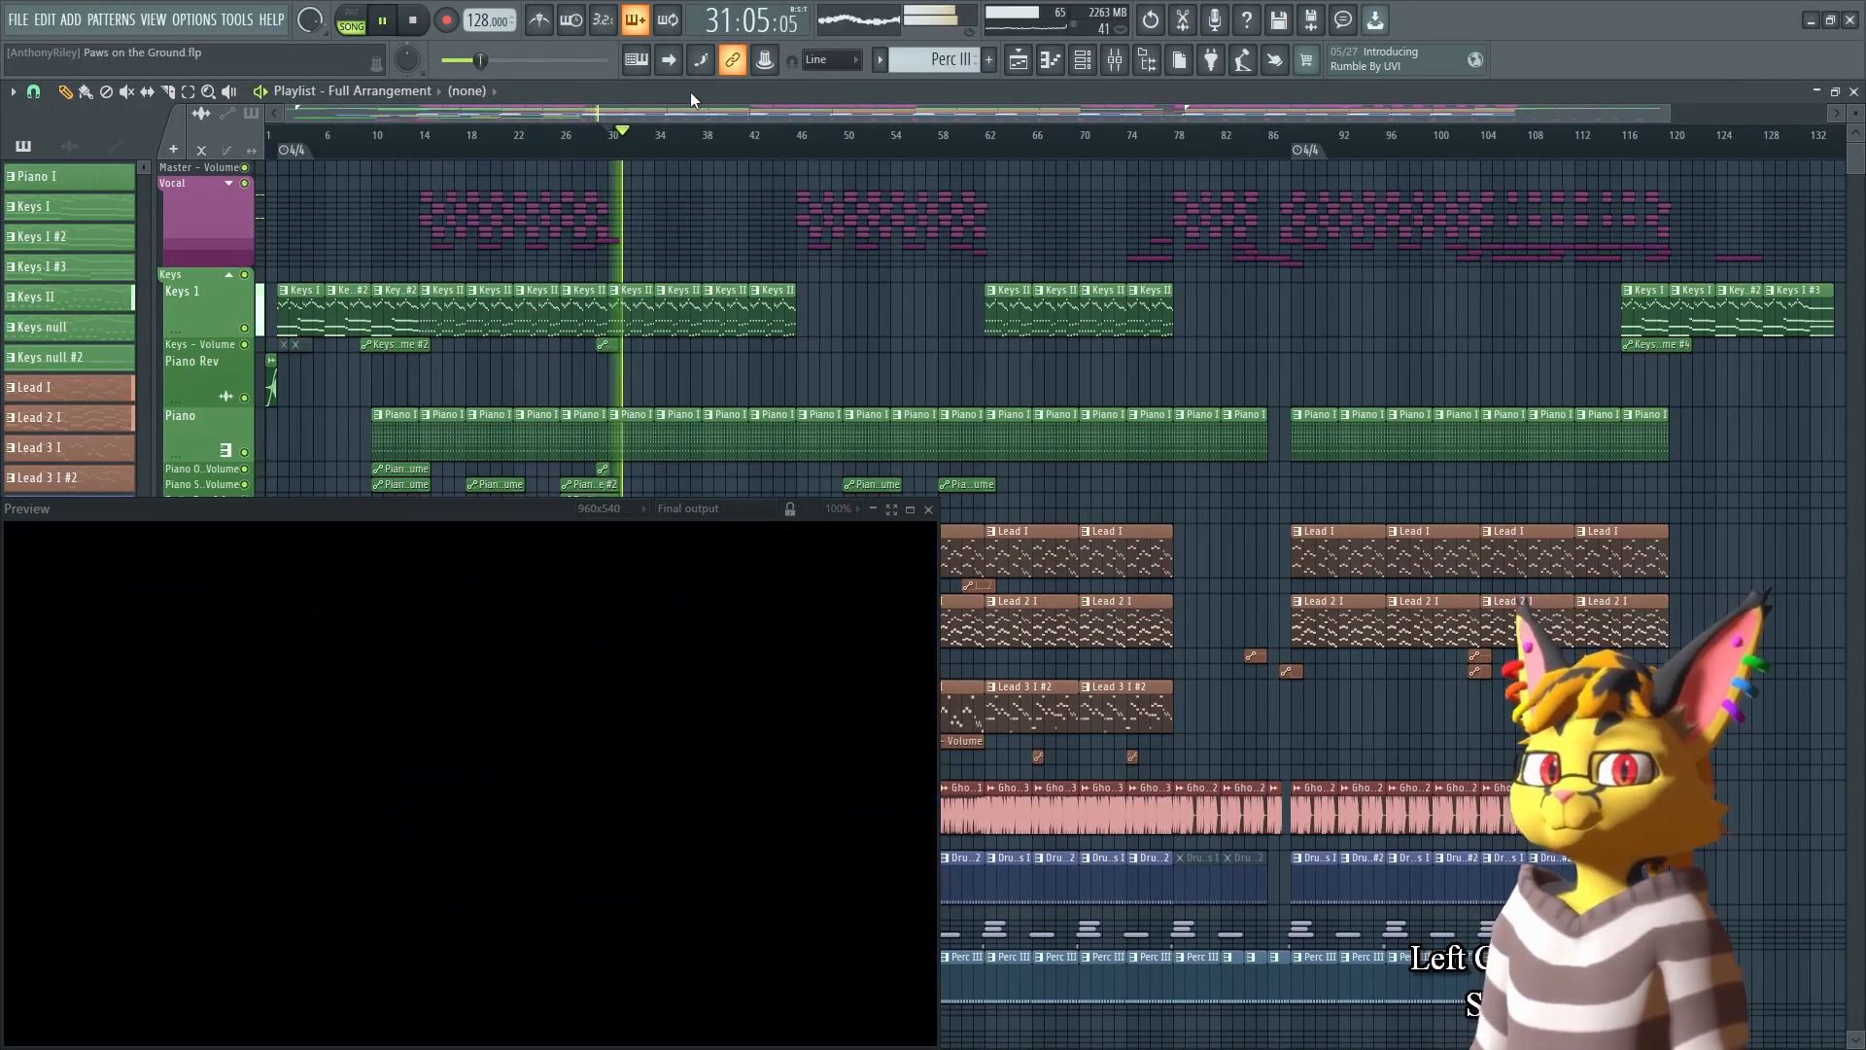
key("space")
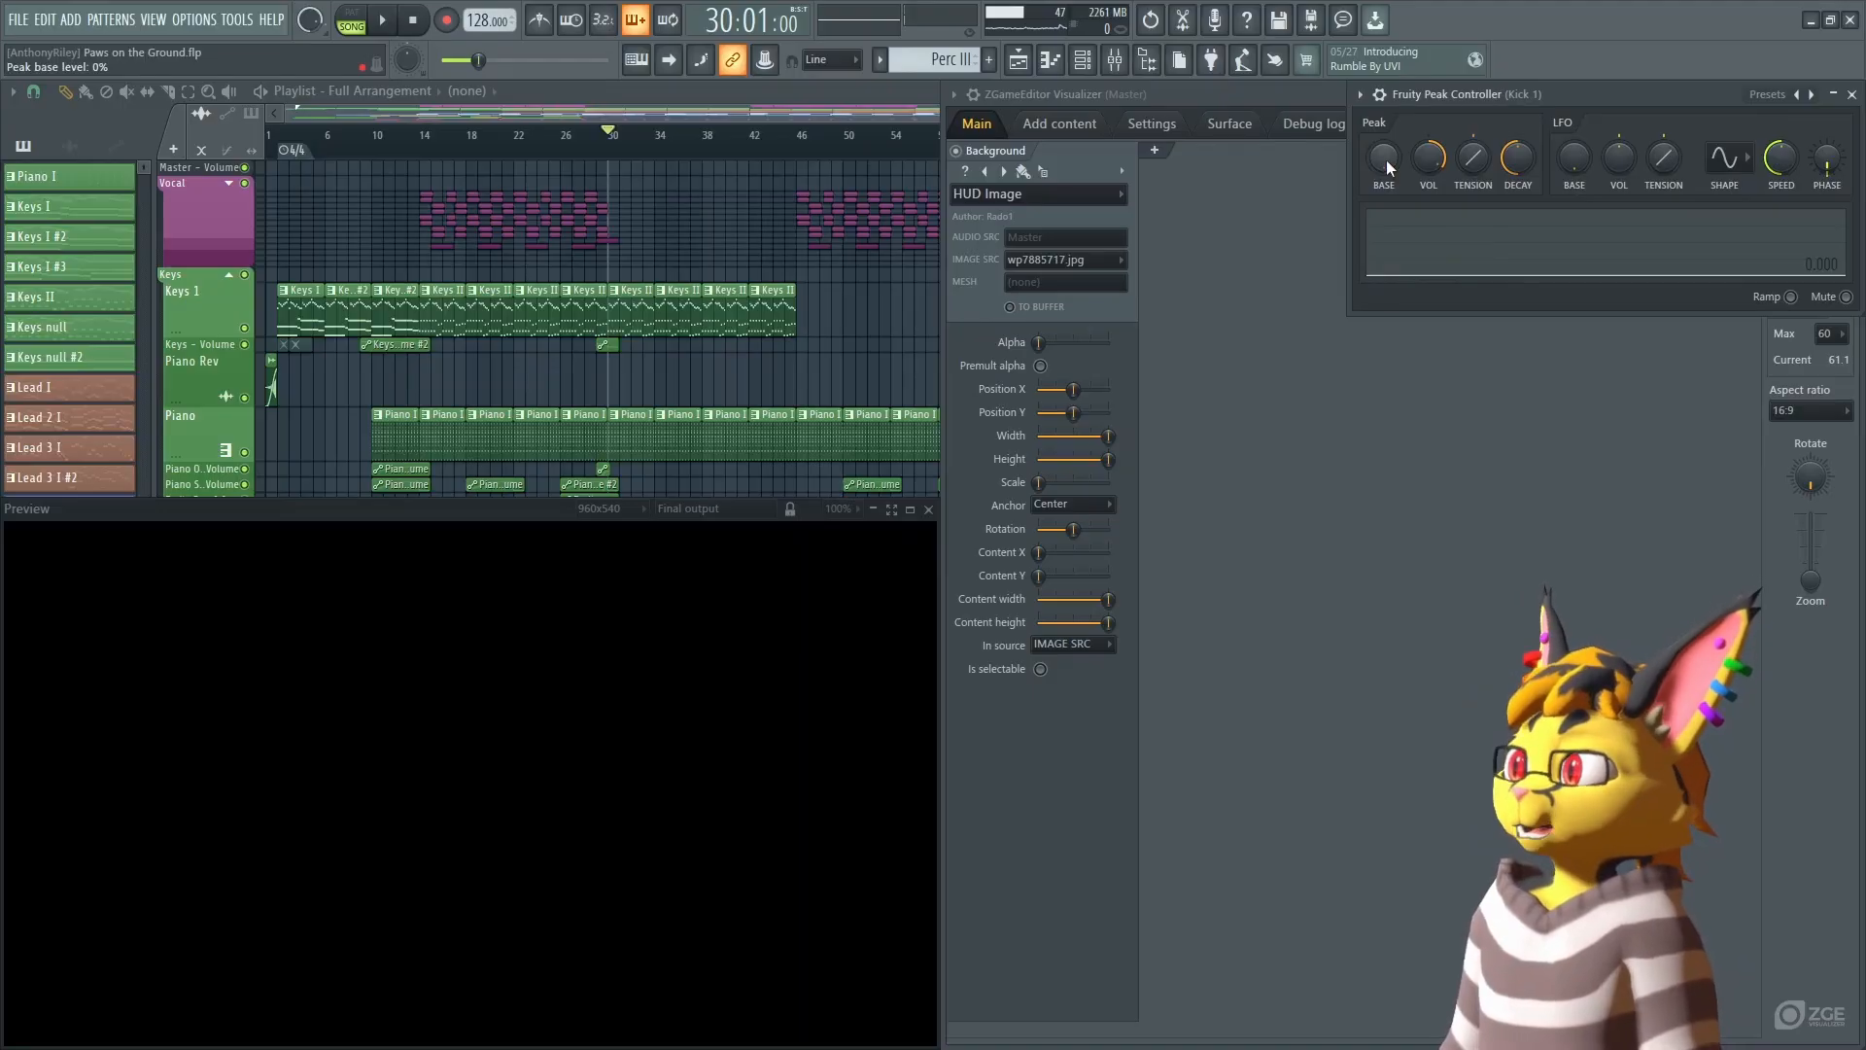
Set the Fruity Peak Controller's peak base level to 50%.
right_click(1384, 169)
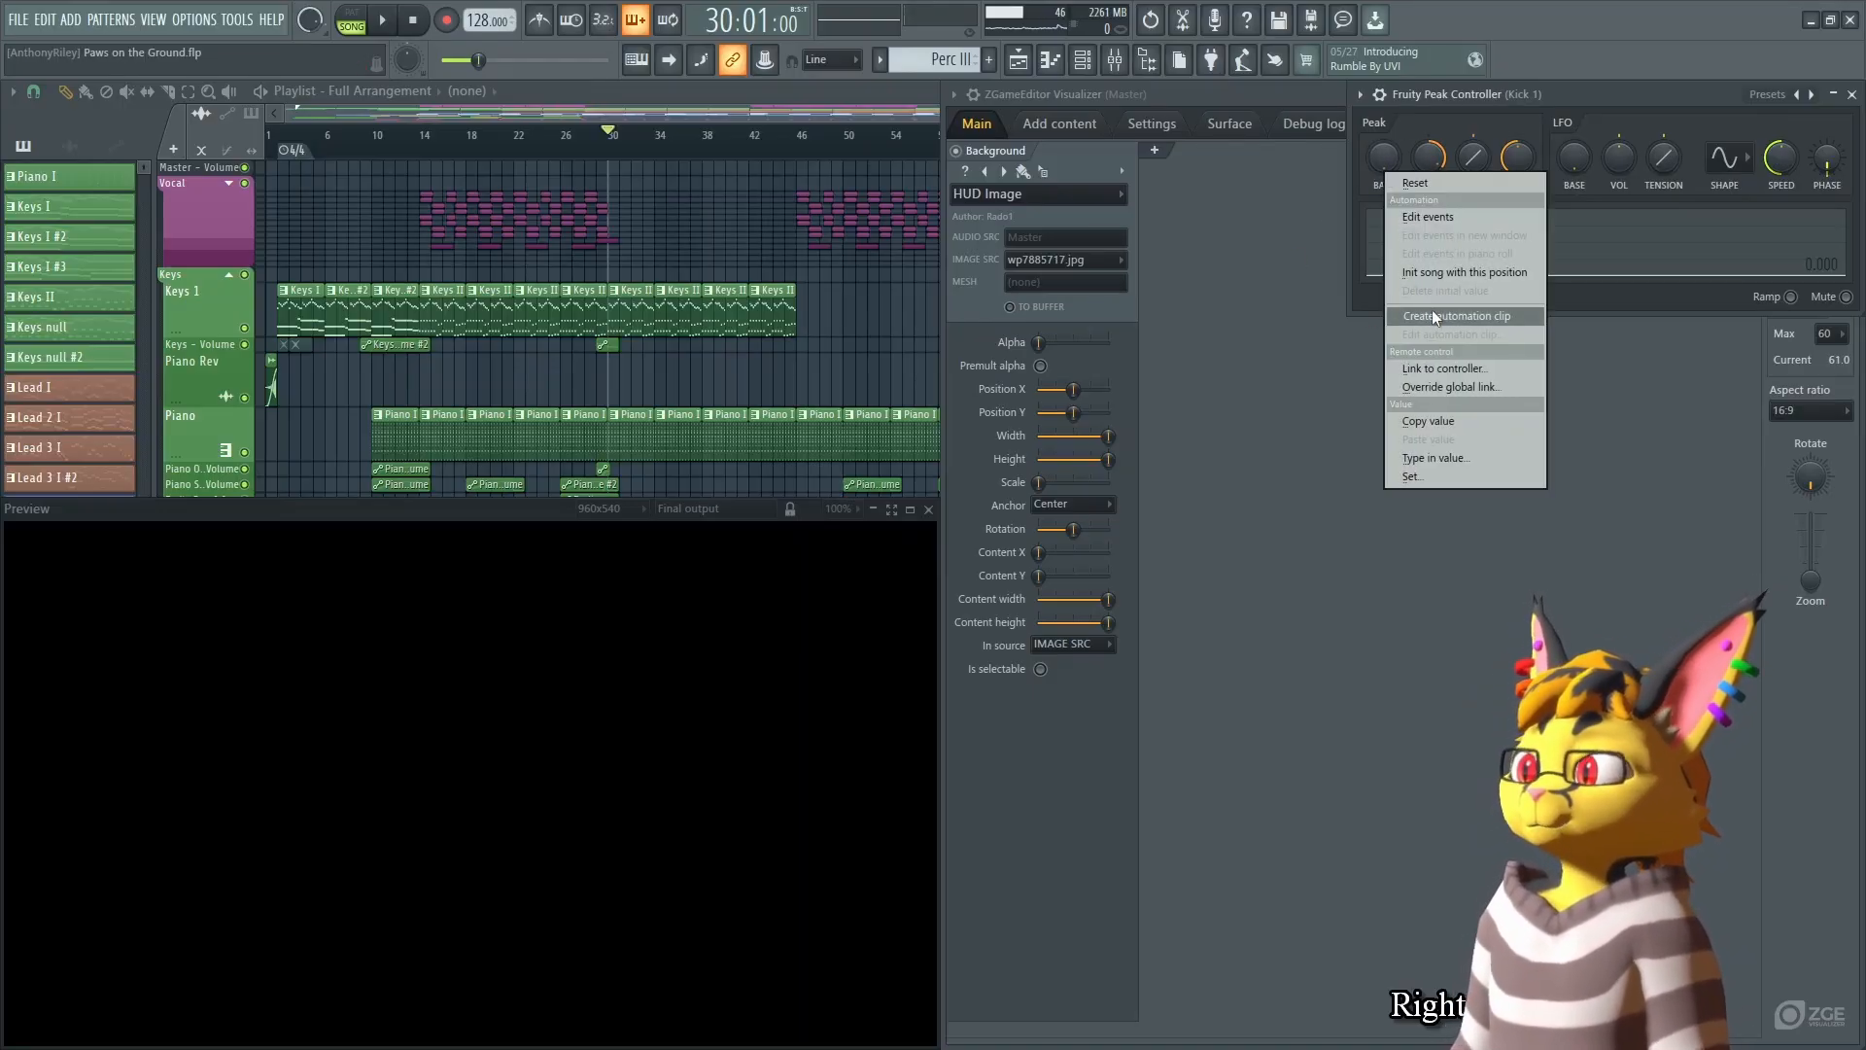
left_click(1435, 458)
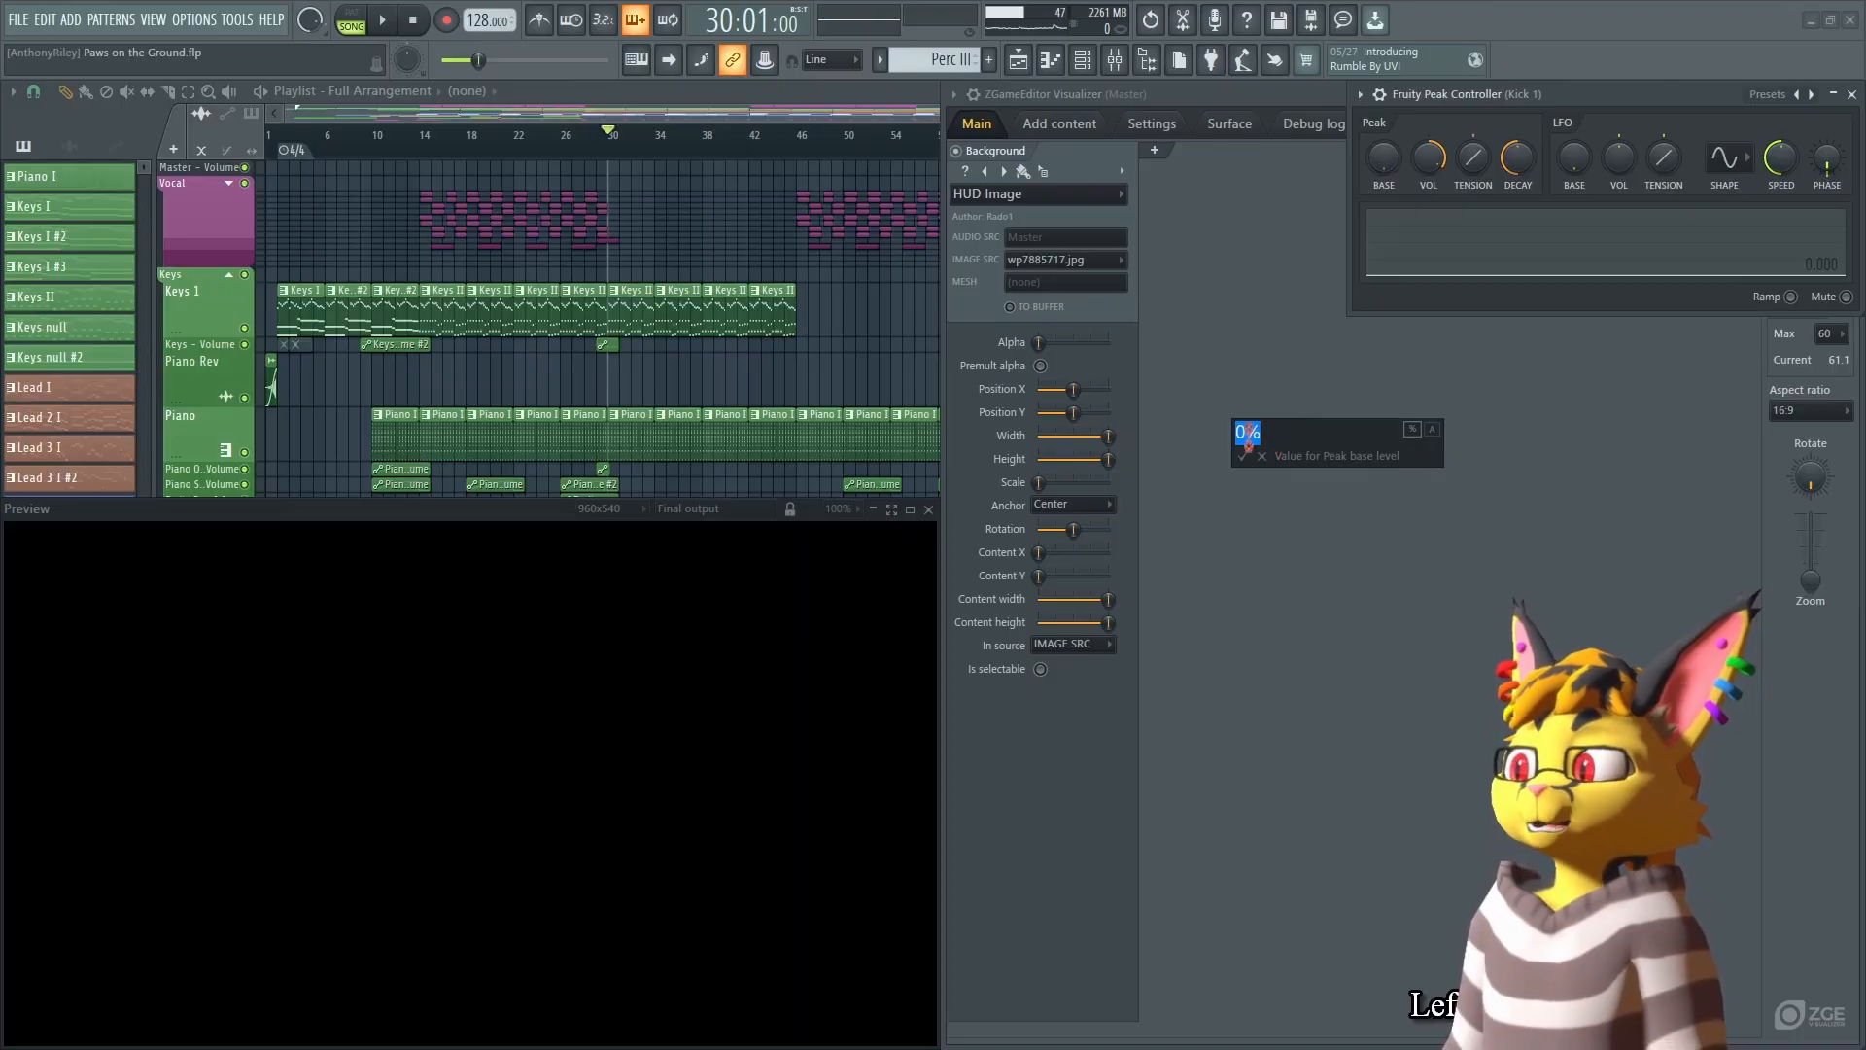
left_click(1432, 431)
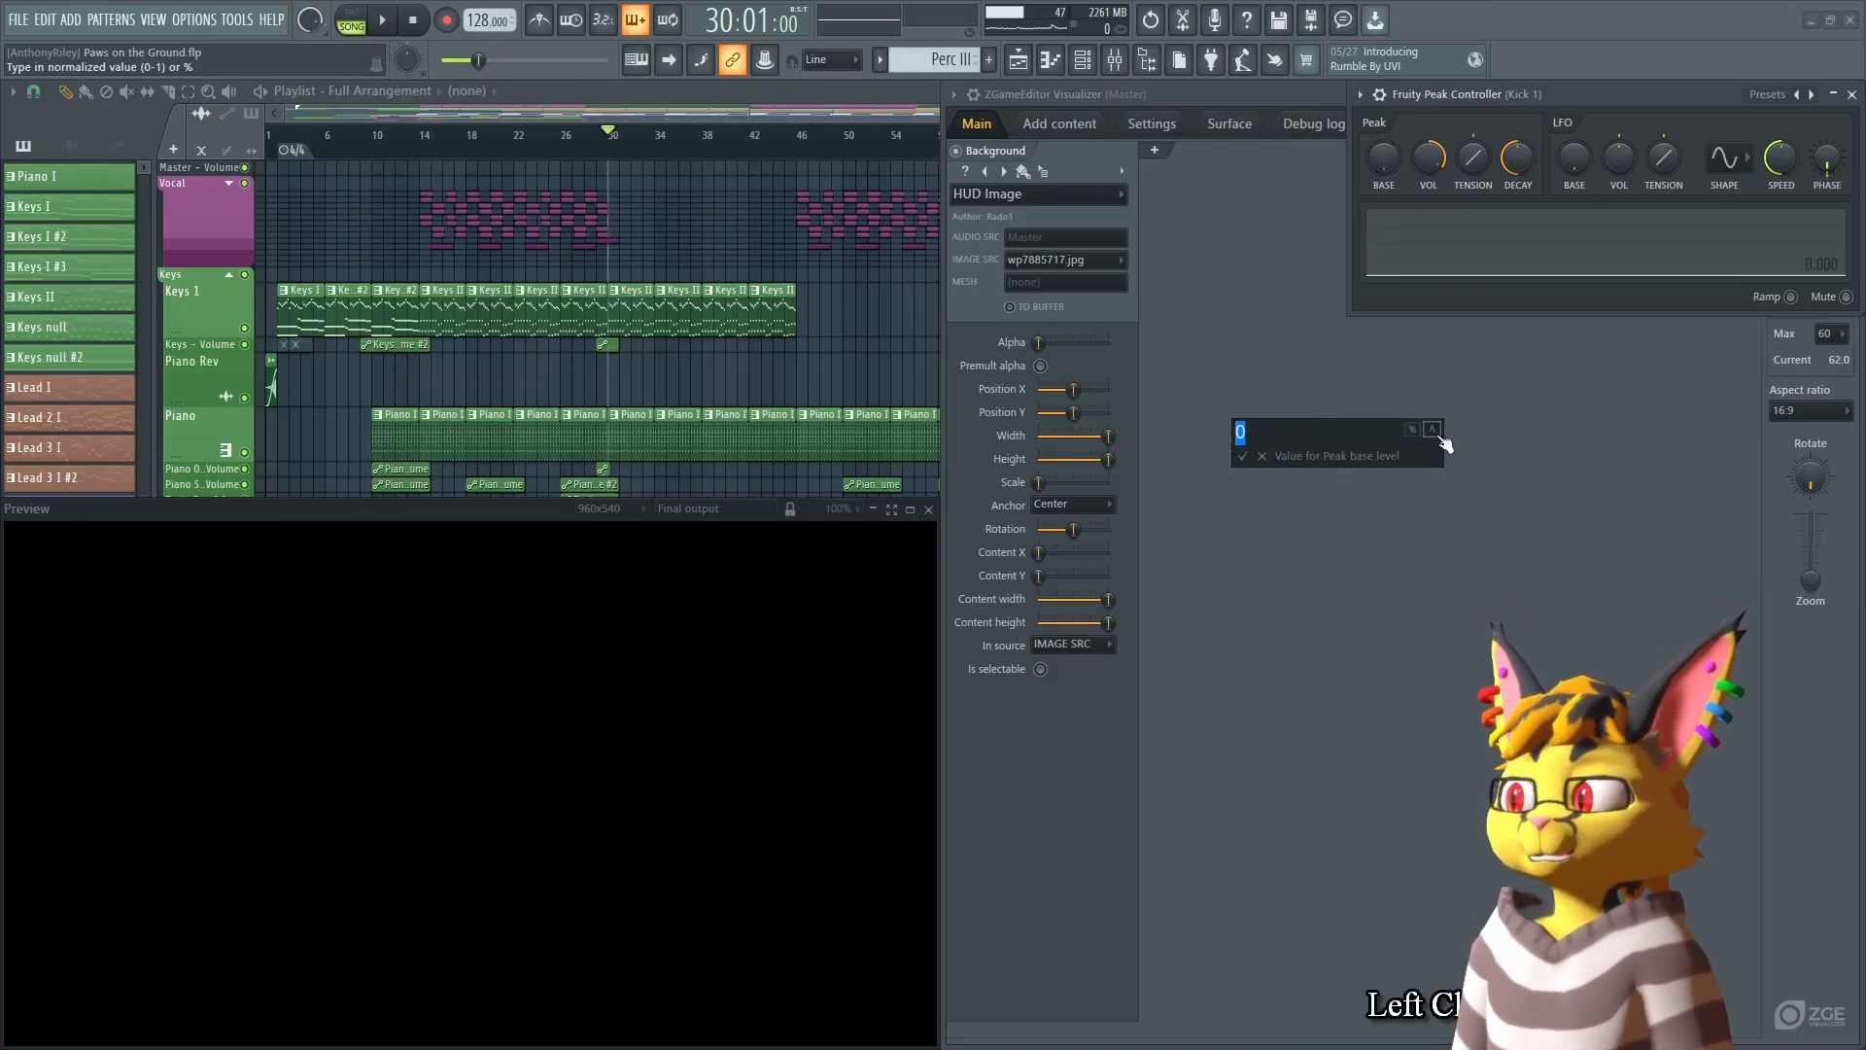
left_click(1414, 431)
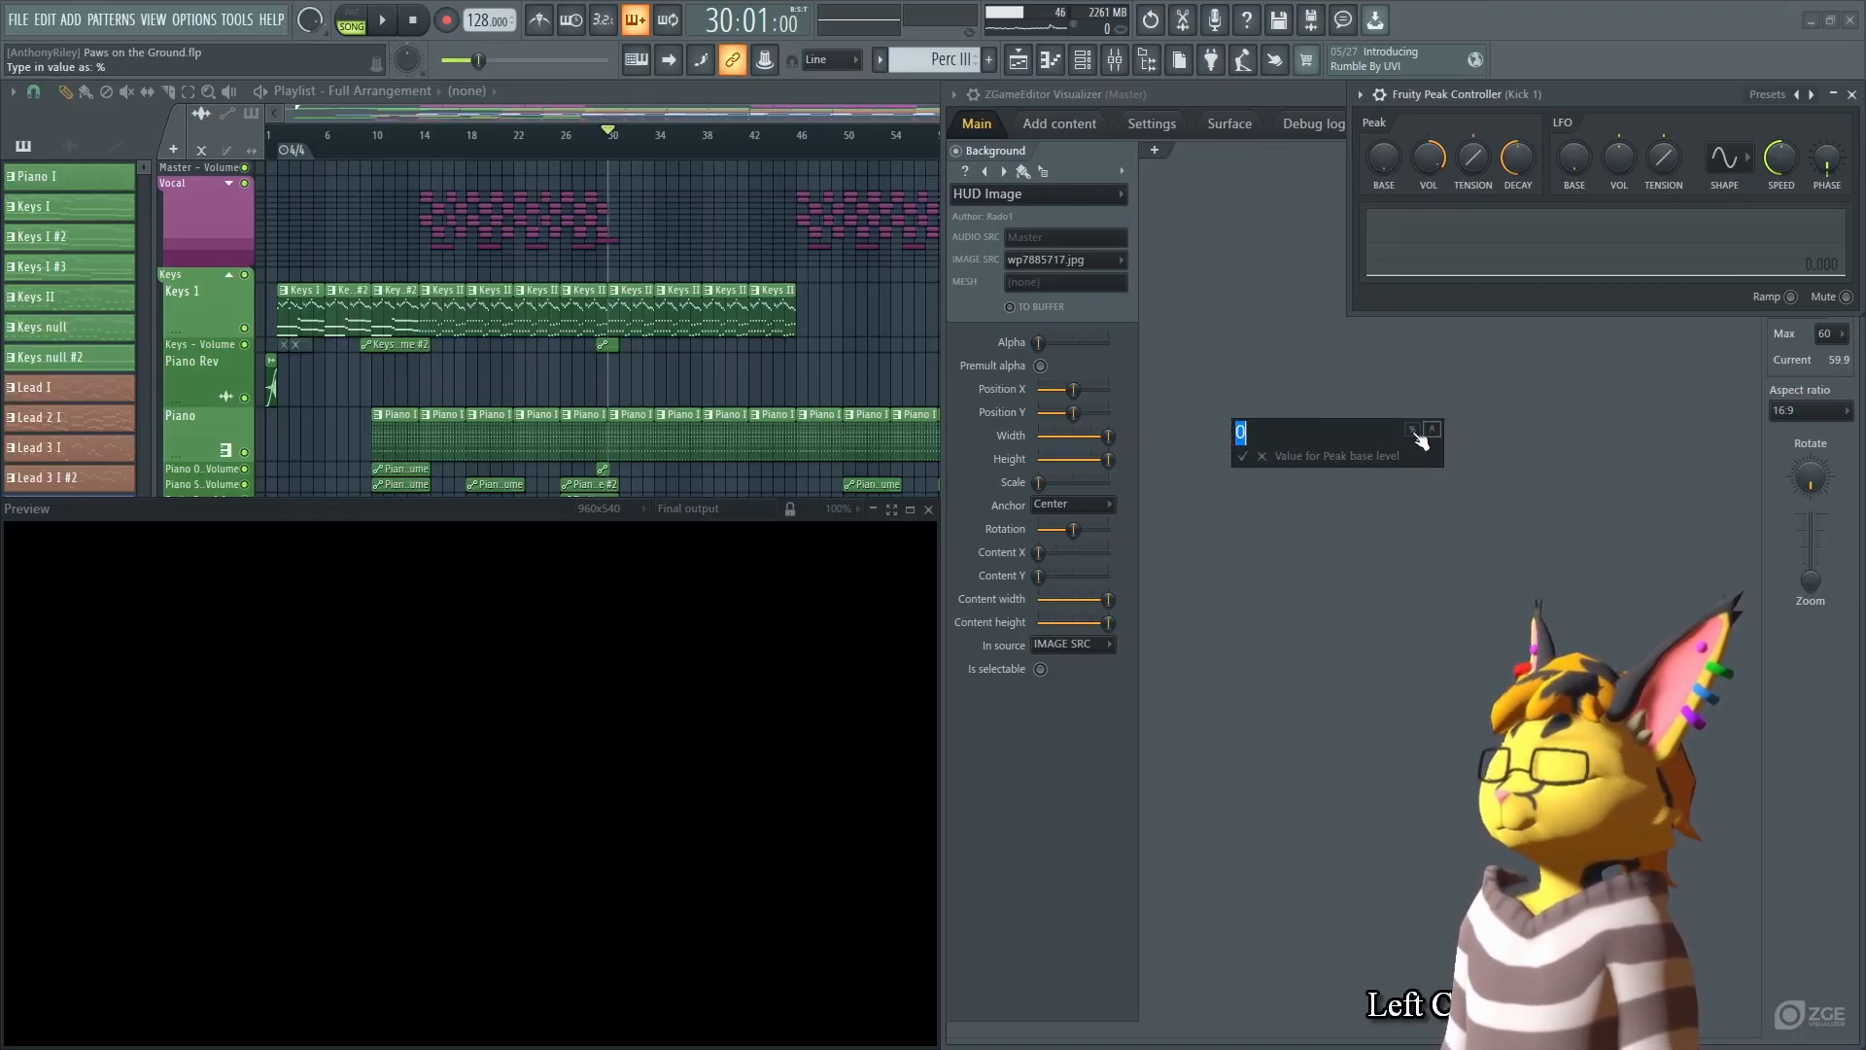
left_click(1238, 431)
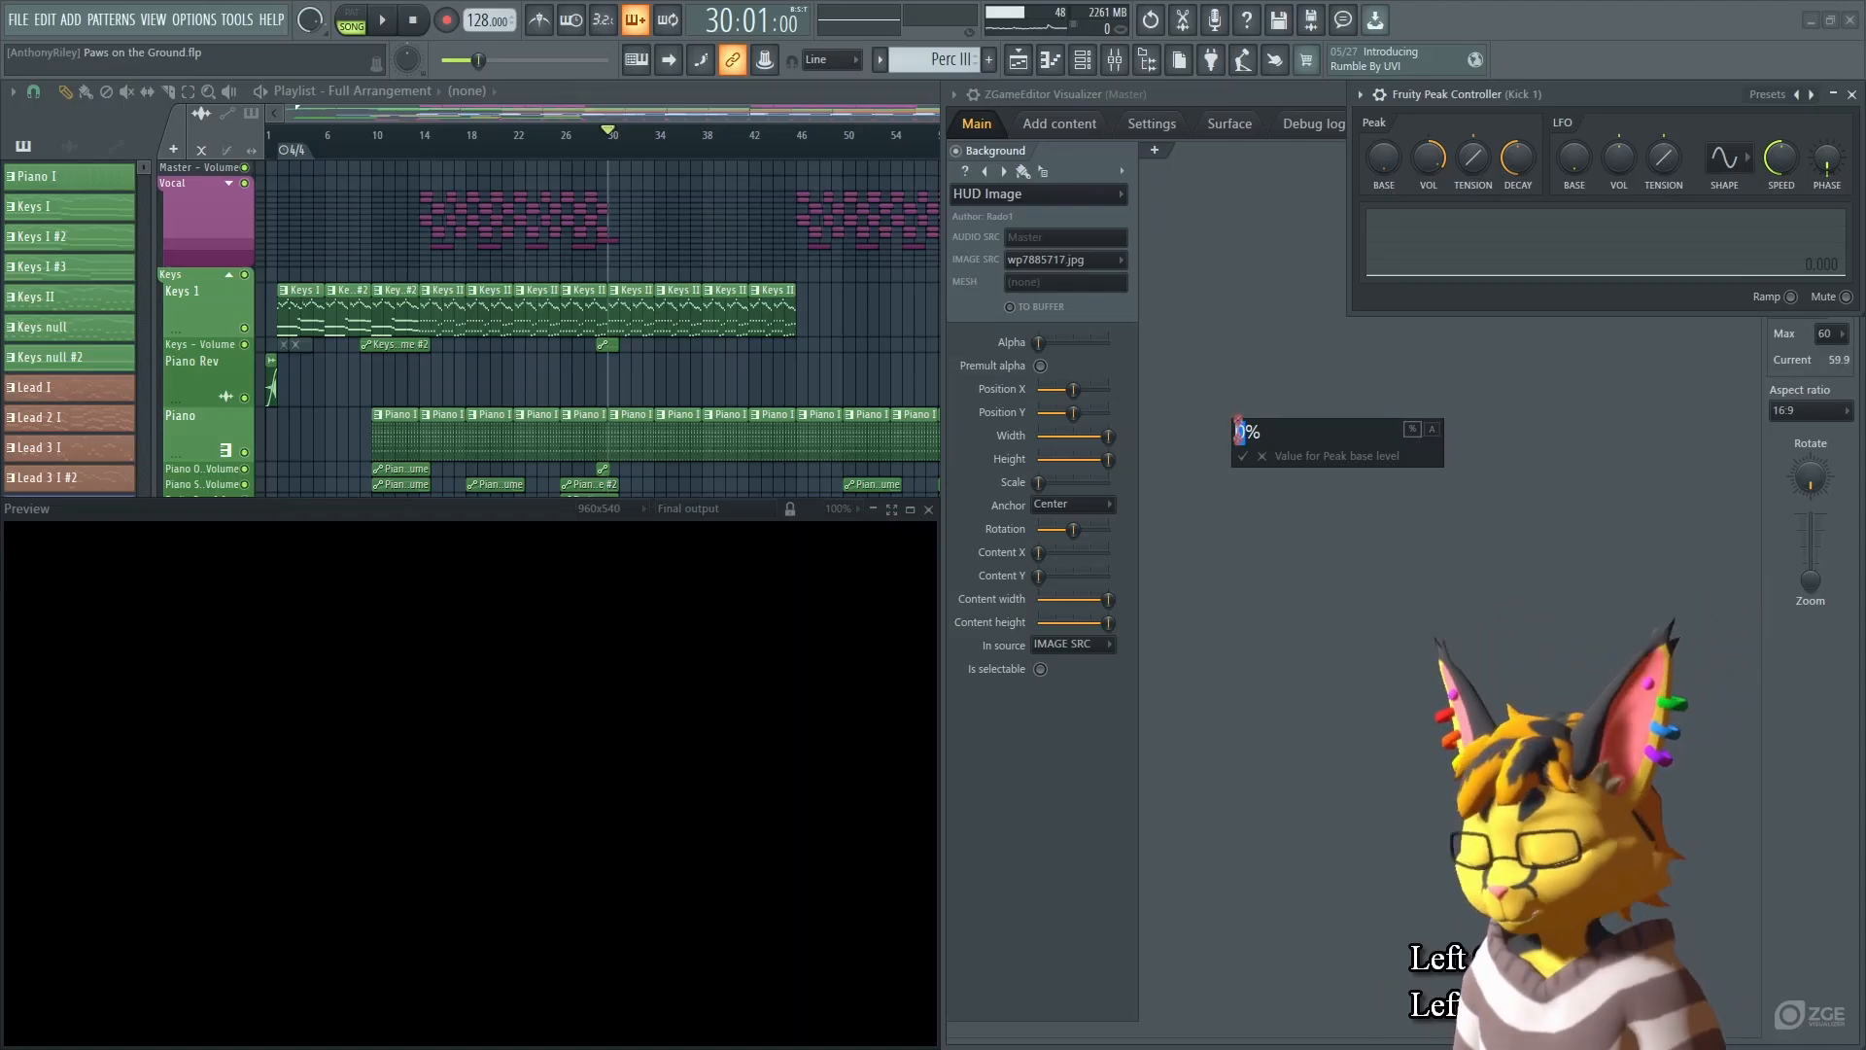
type("5")
key("Return")
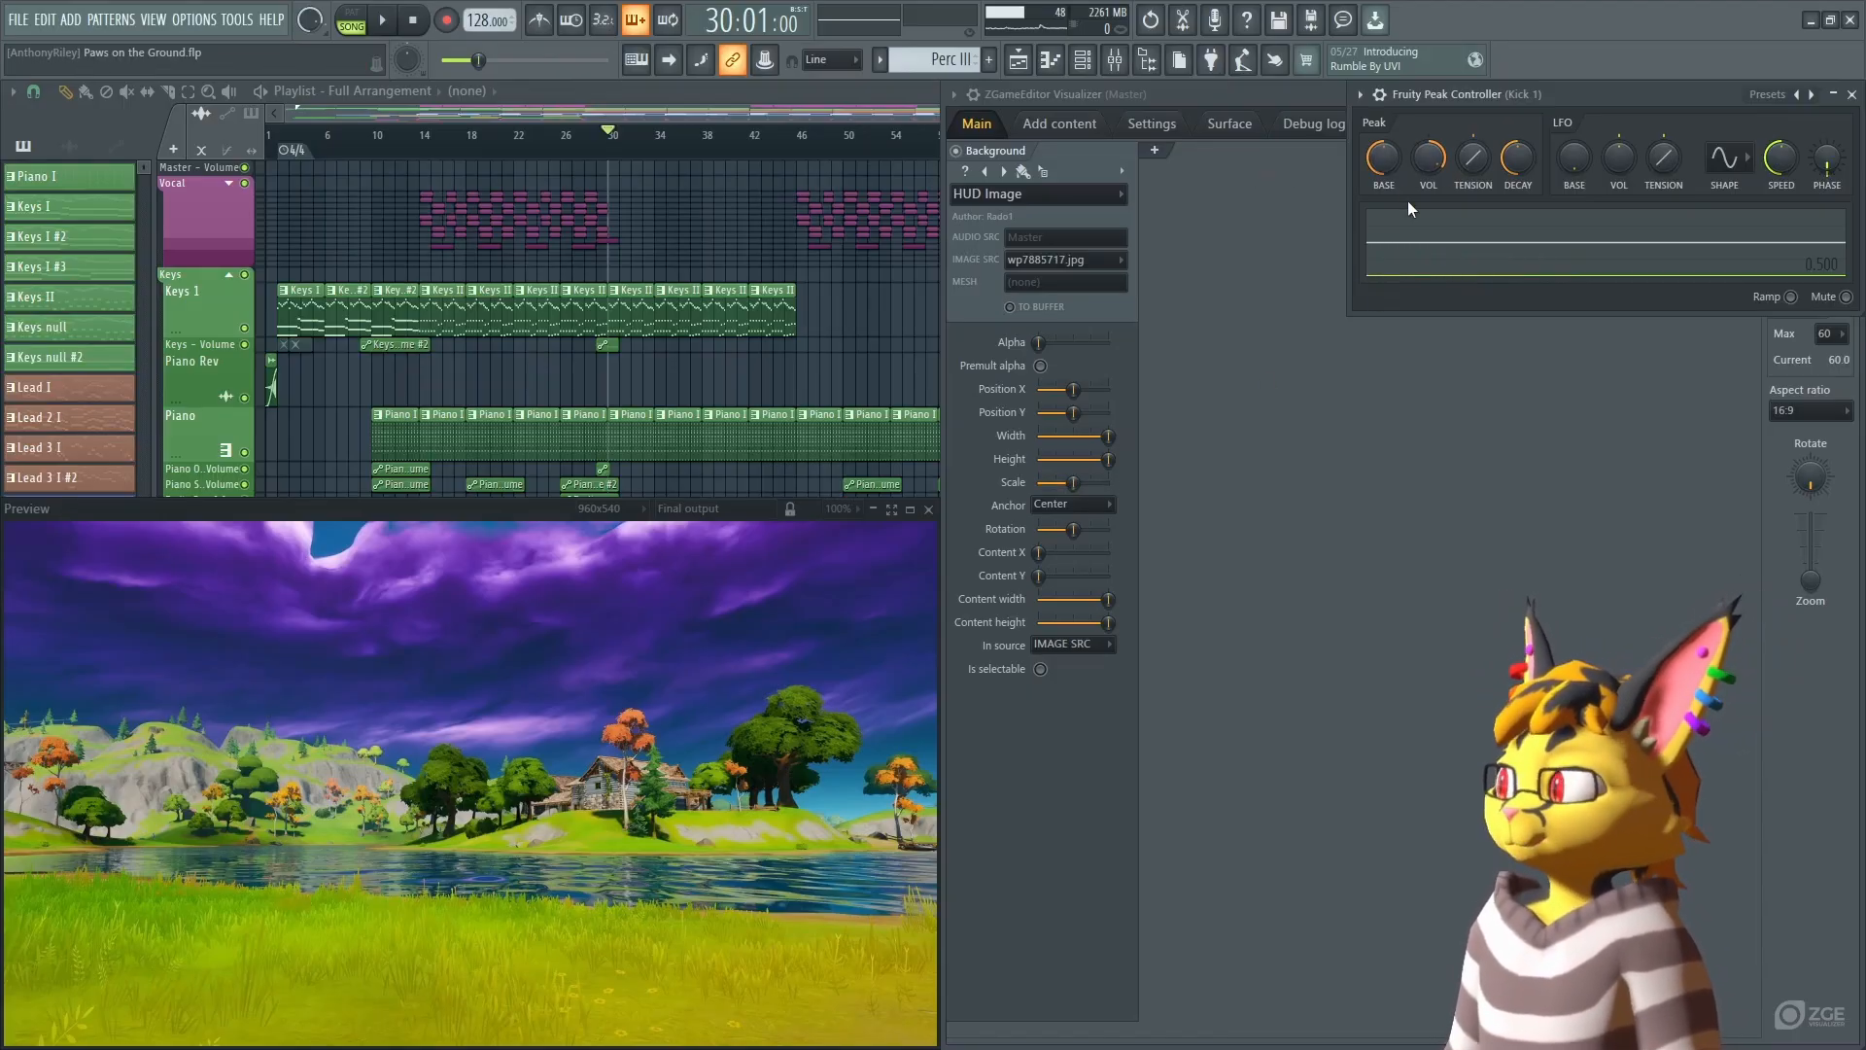
Lower the peak volume and, with the song playing from bar 30, adjust the peak decay and set the peak tension to about -40%.
left_click_drag(1432, 162, 1432, 223)
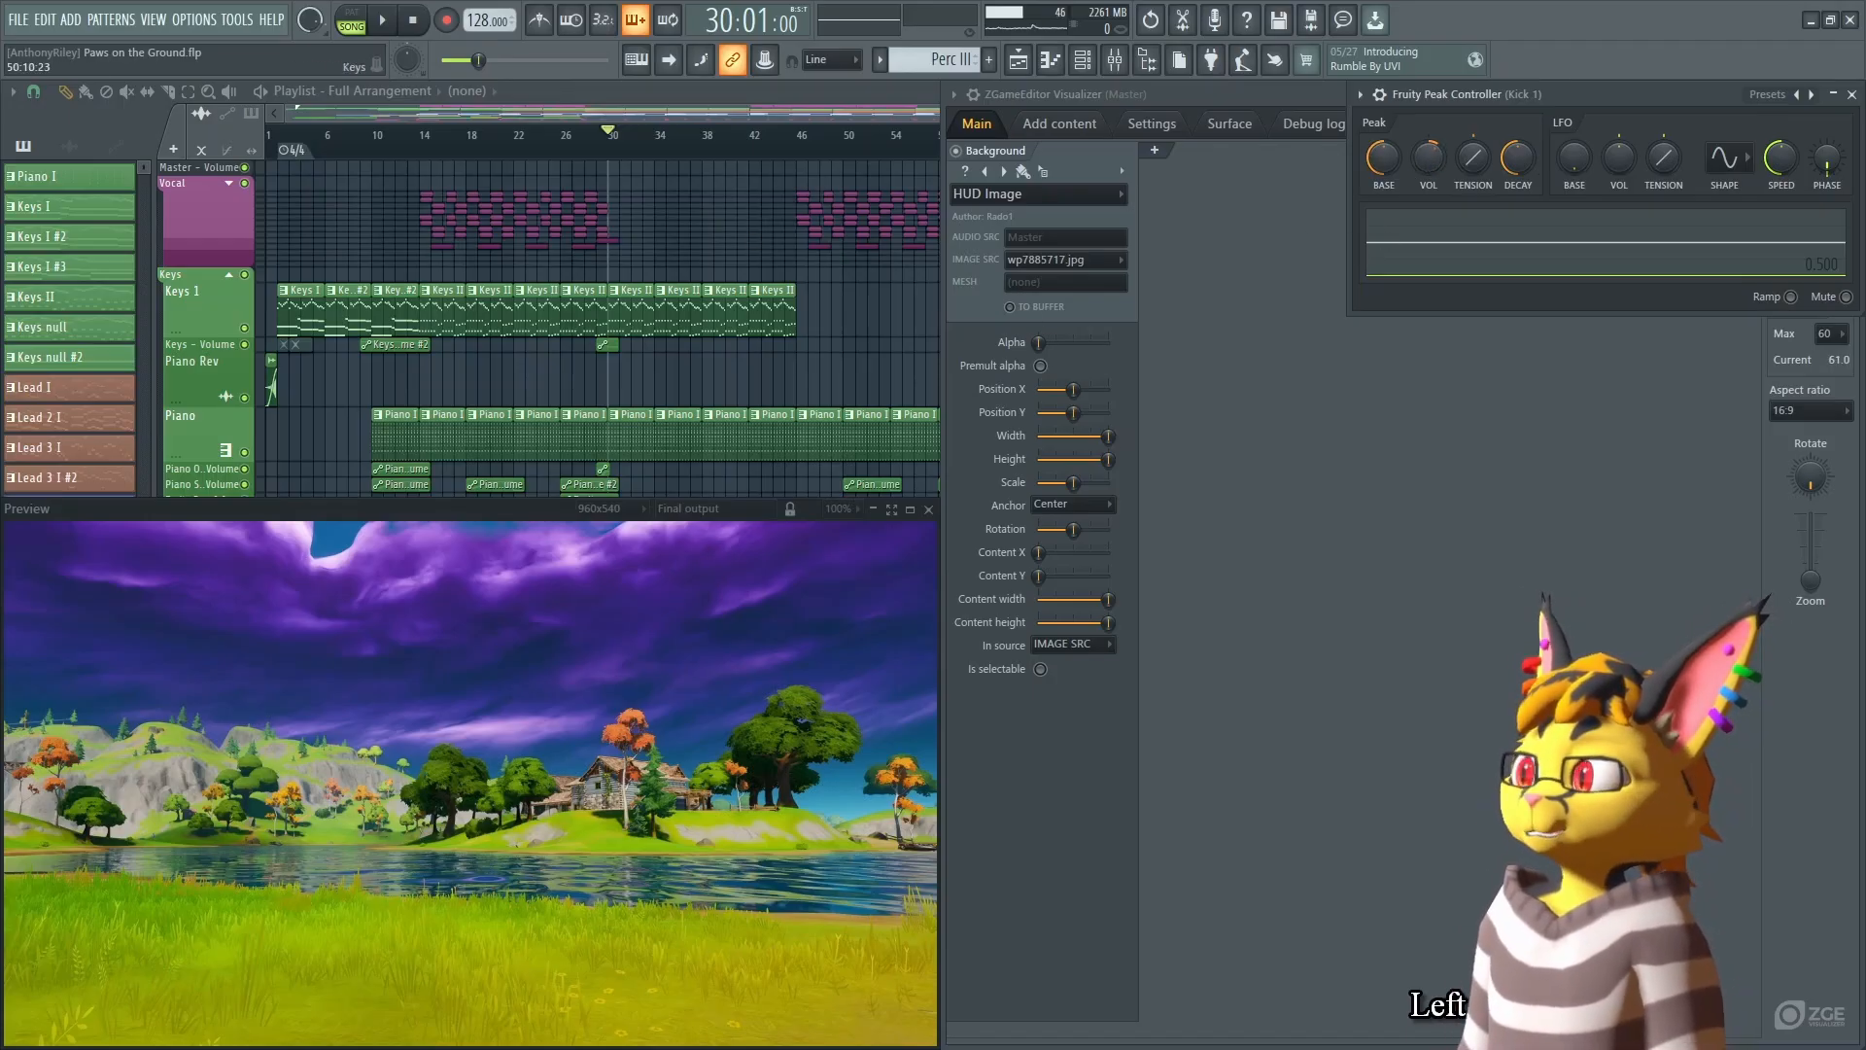
key("space")
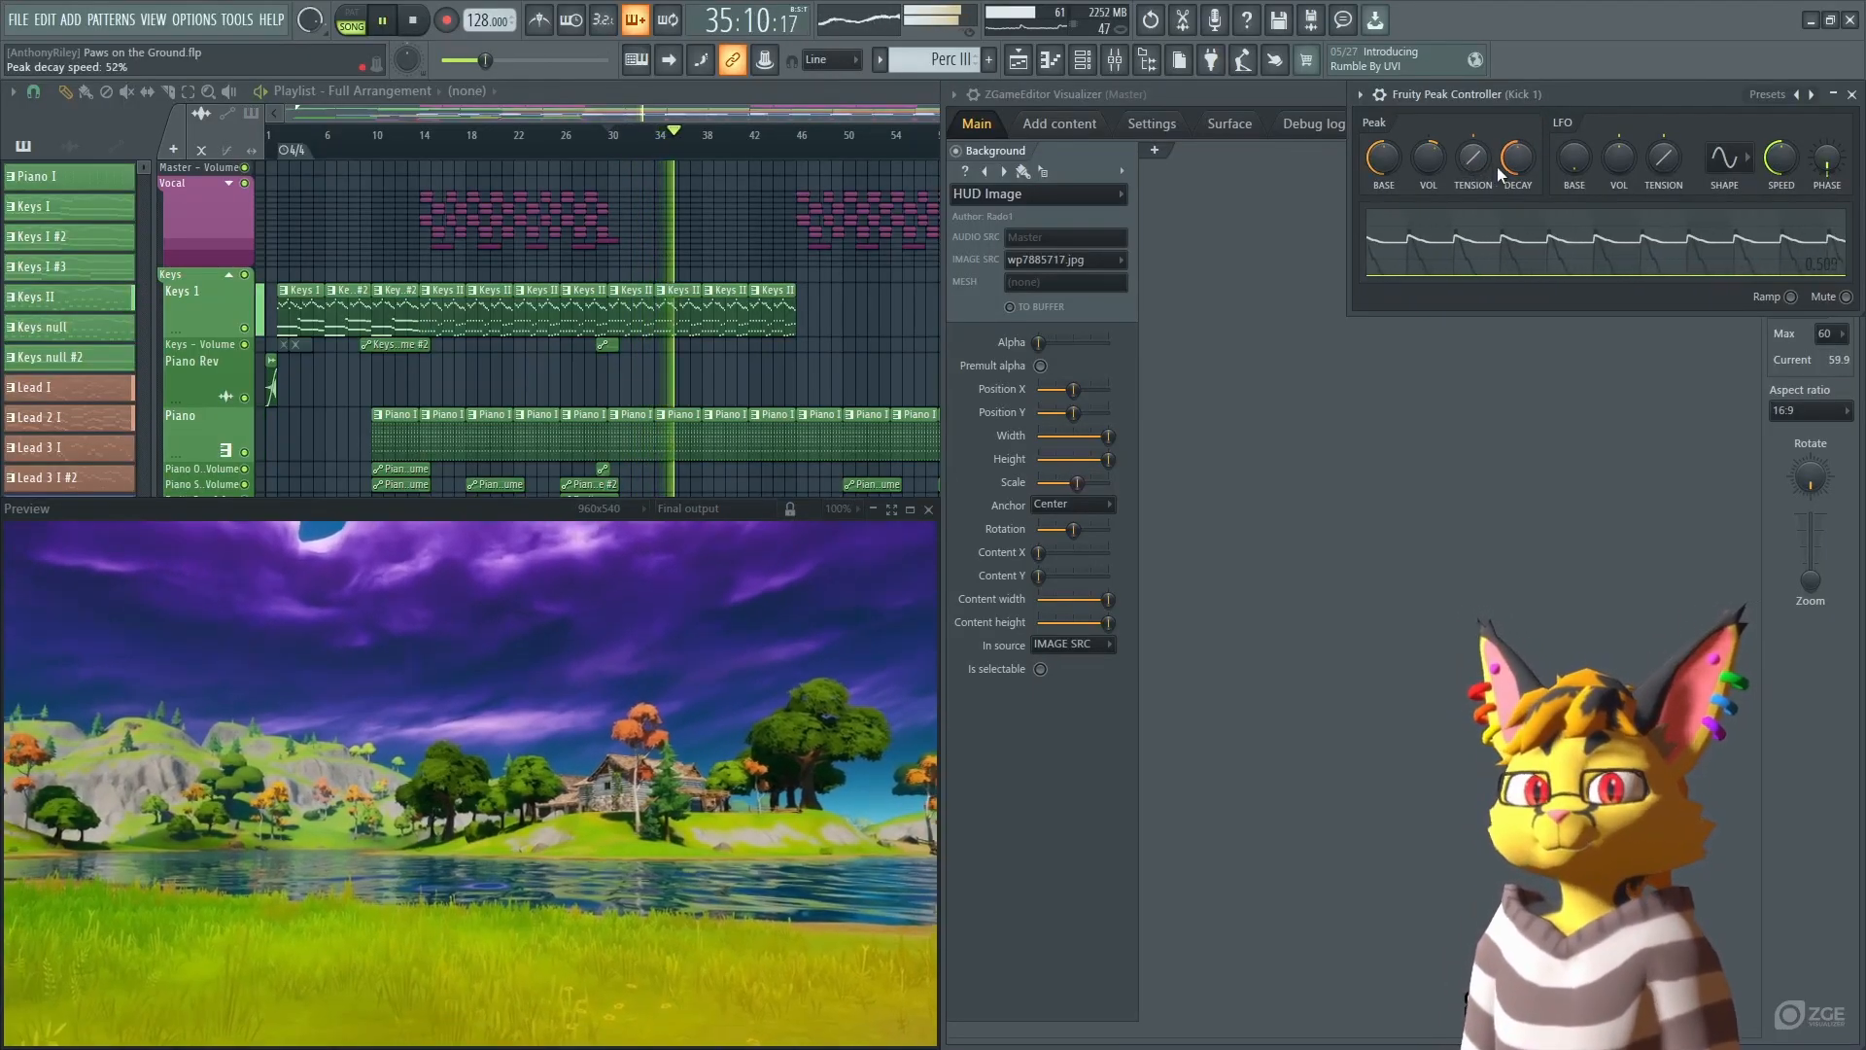
left_click_drag(1477, 181, 1476, 223)
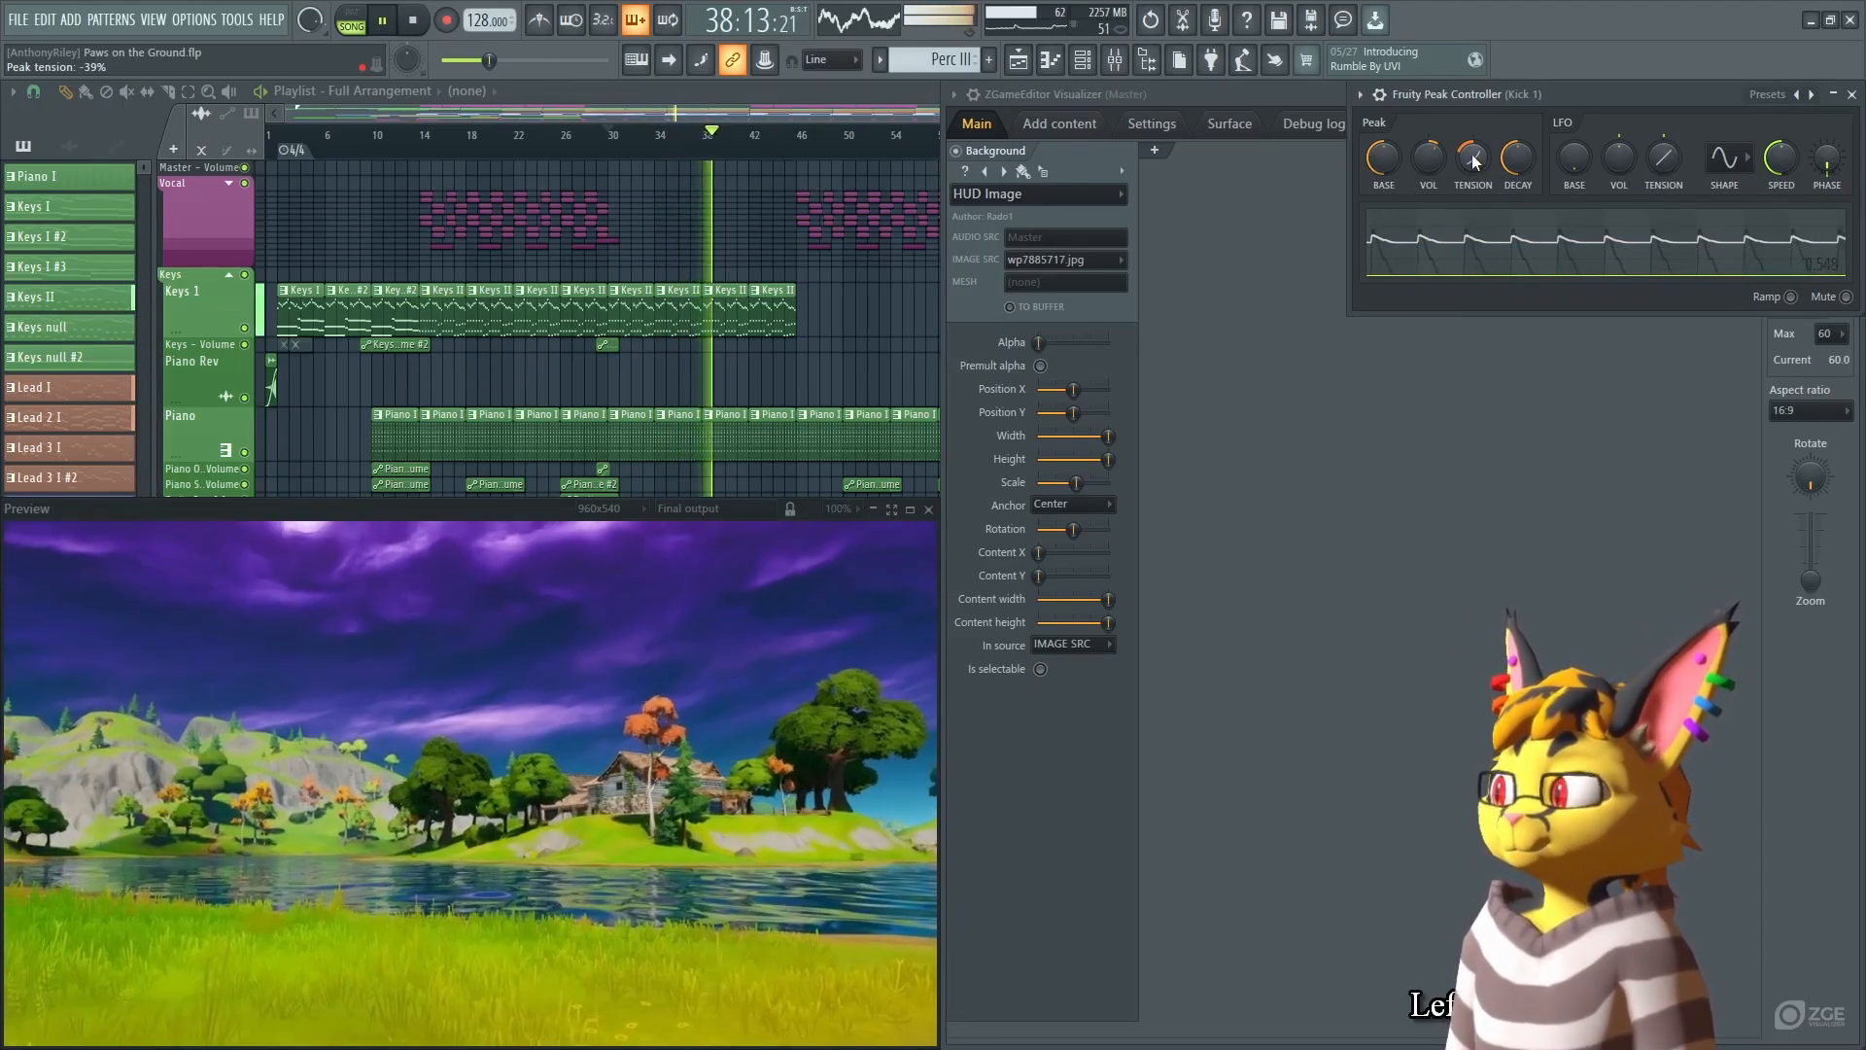
left_click_drag(1473, 155, 1473, 158)
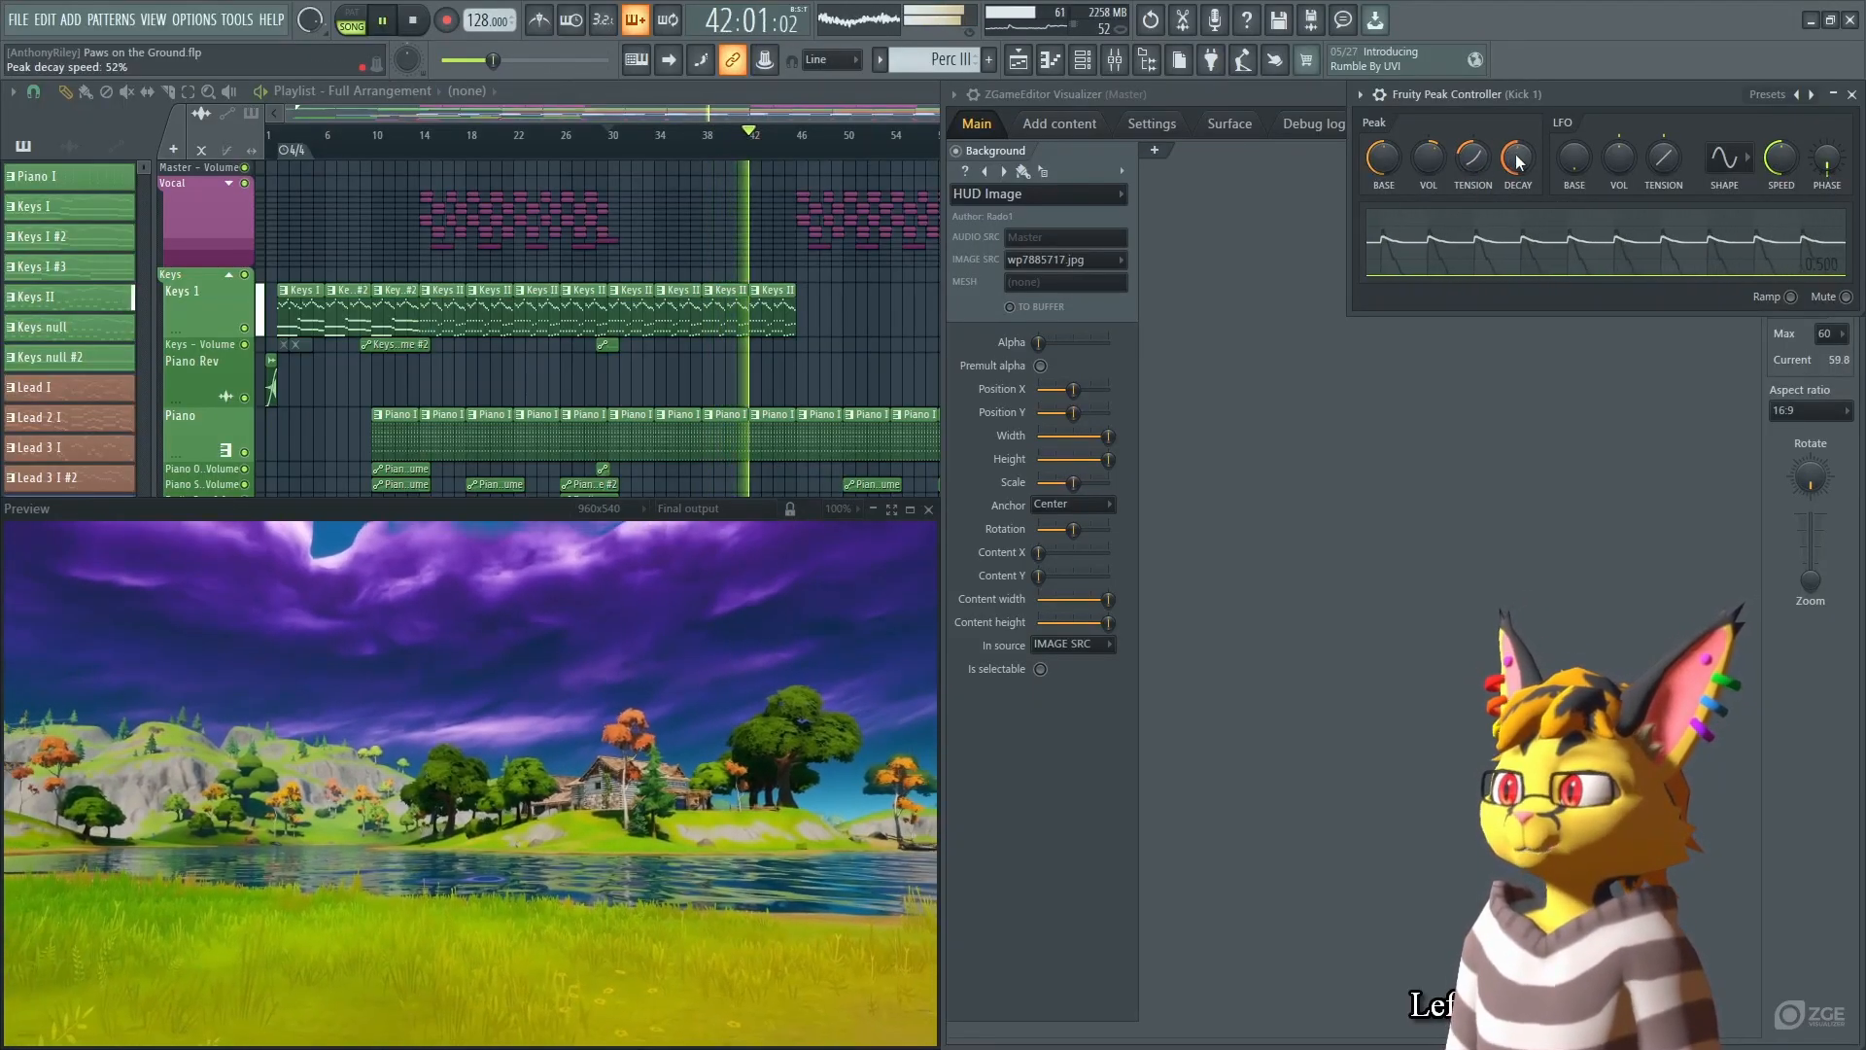
left_click_drag(1519, 168, 1518, 164)
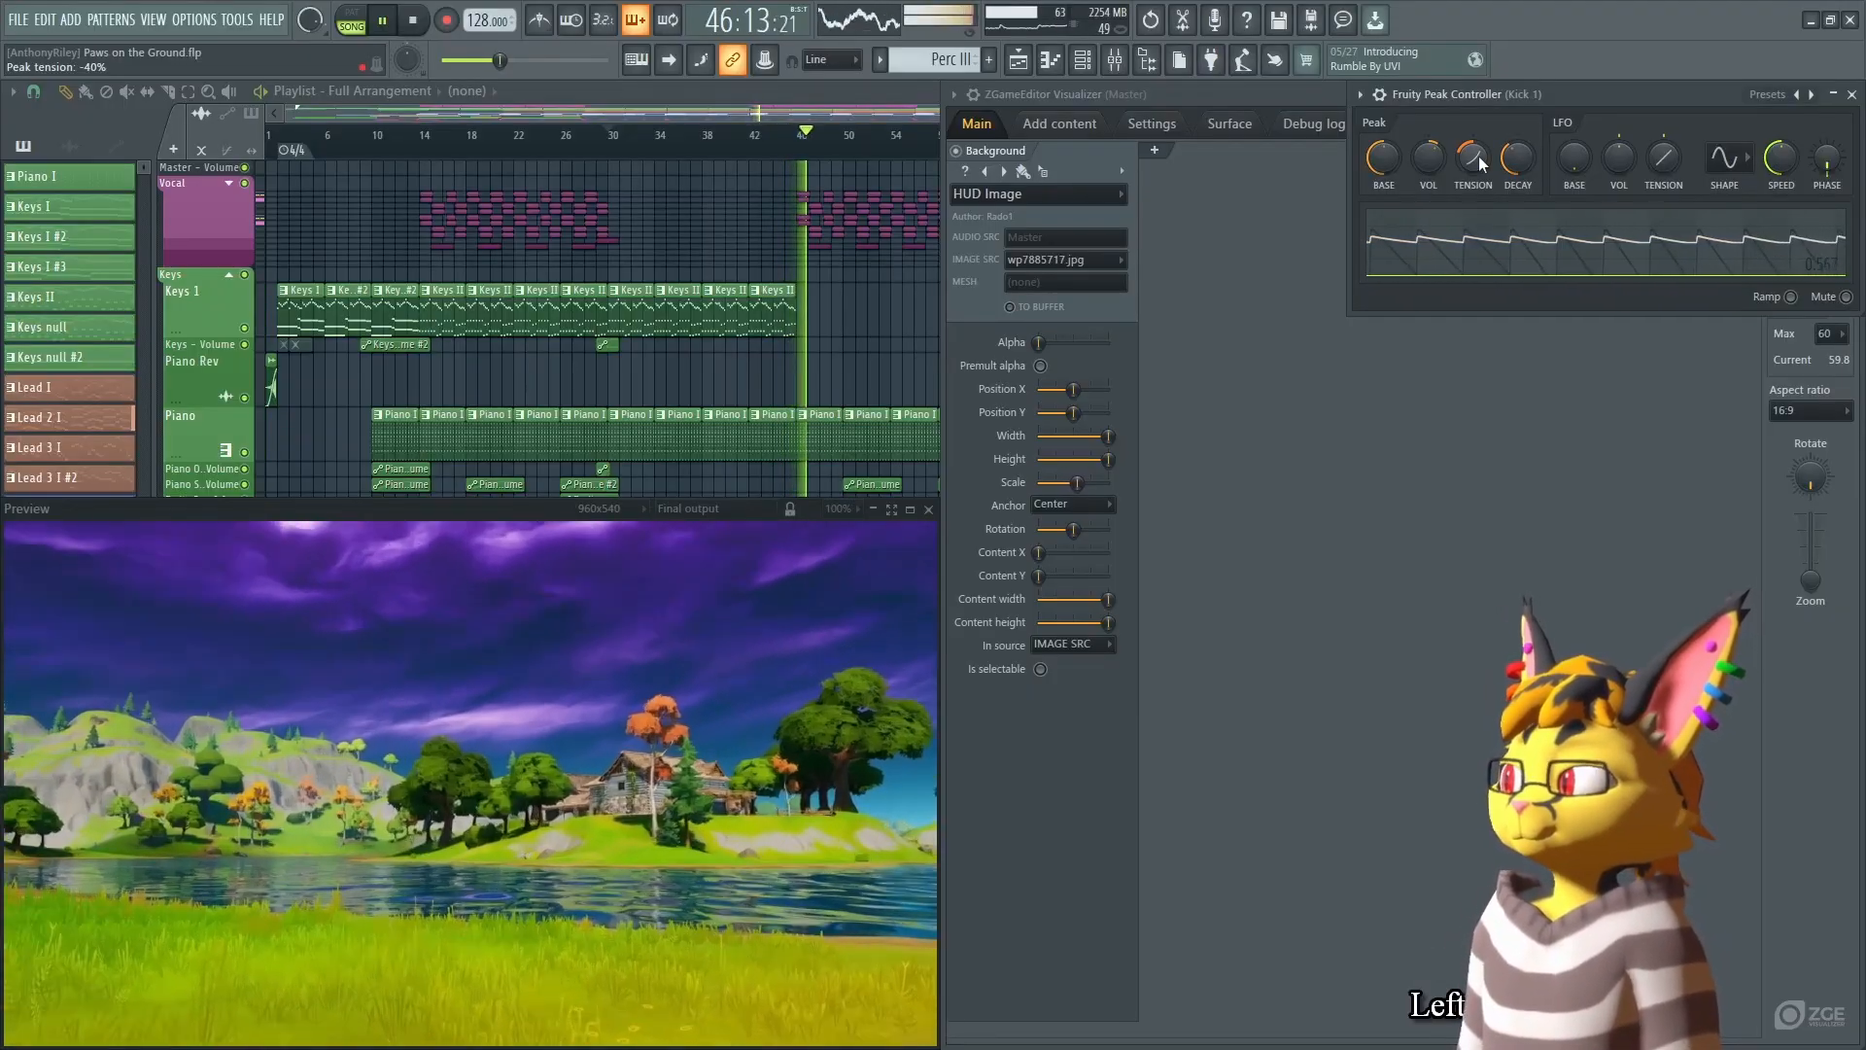
key("space")
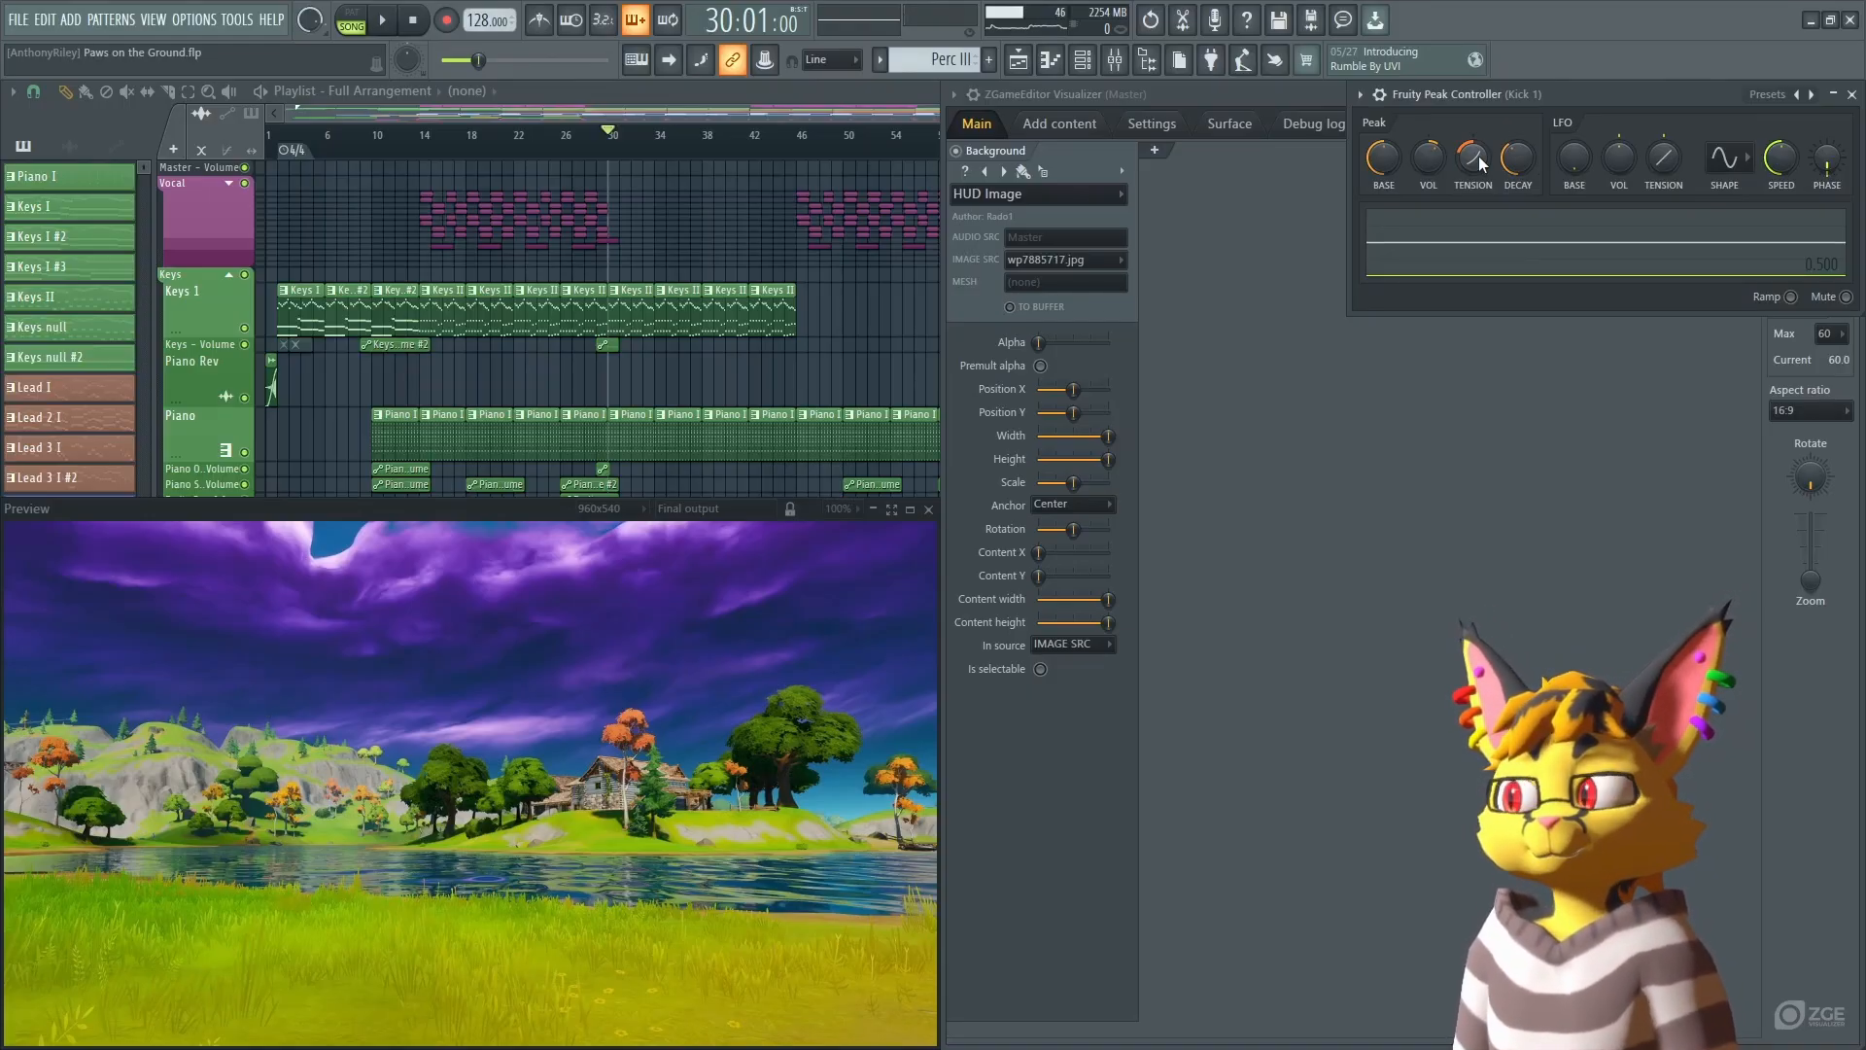
left_click_drag(1500, 153, 1513, 137)
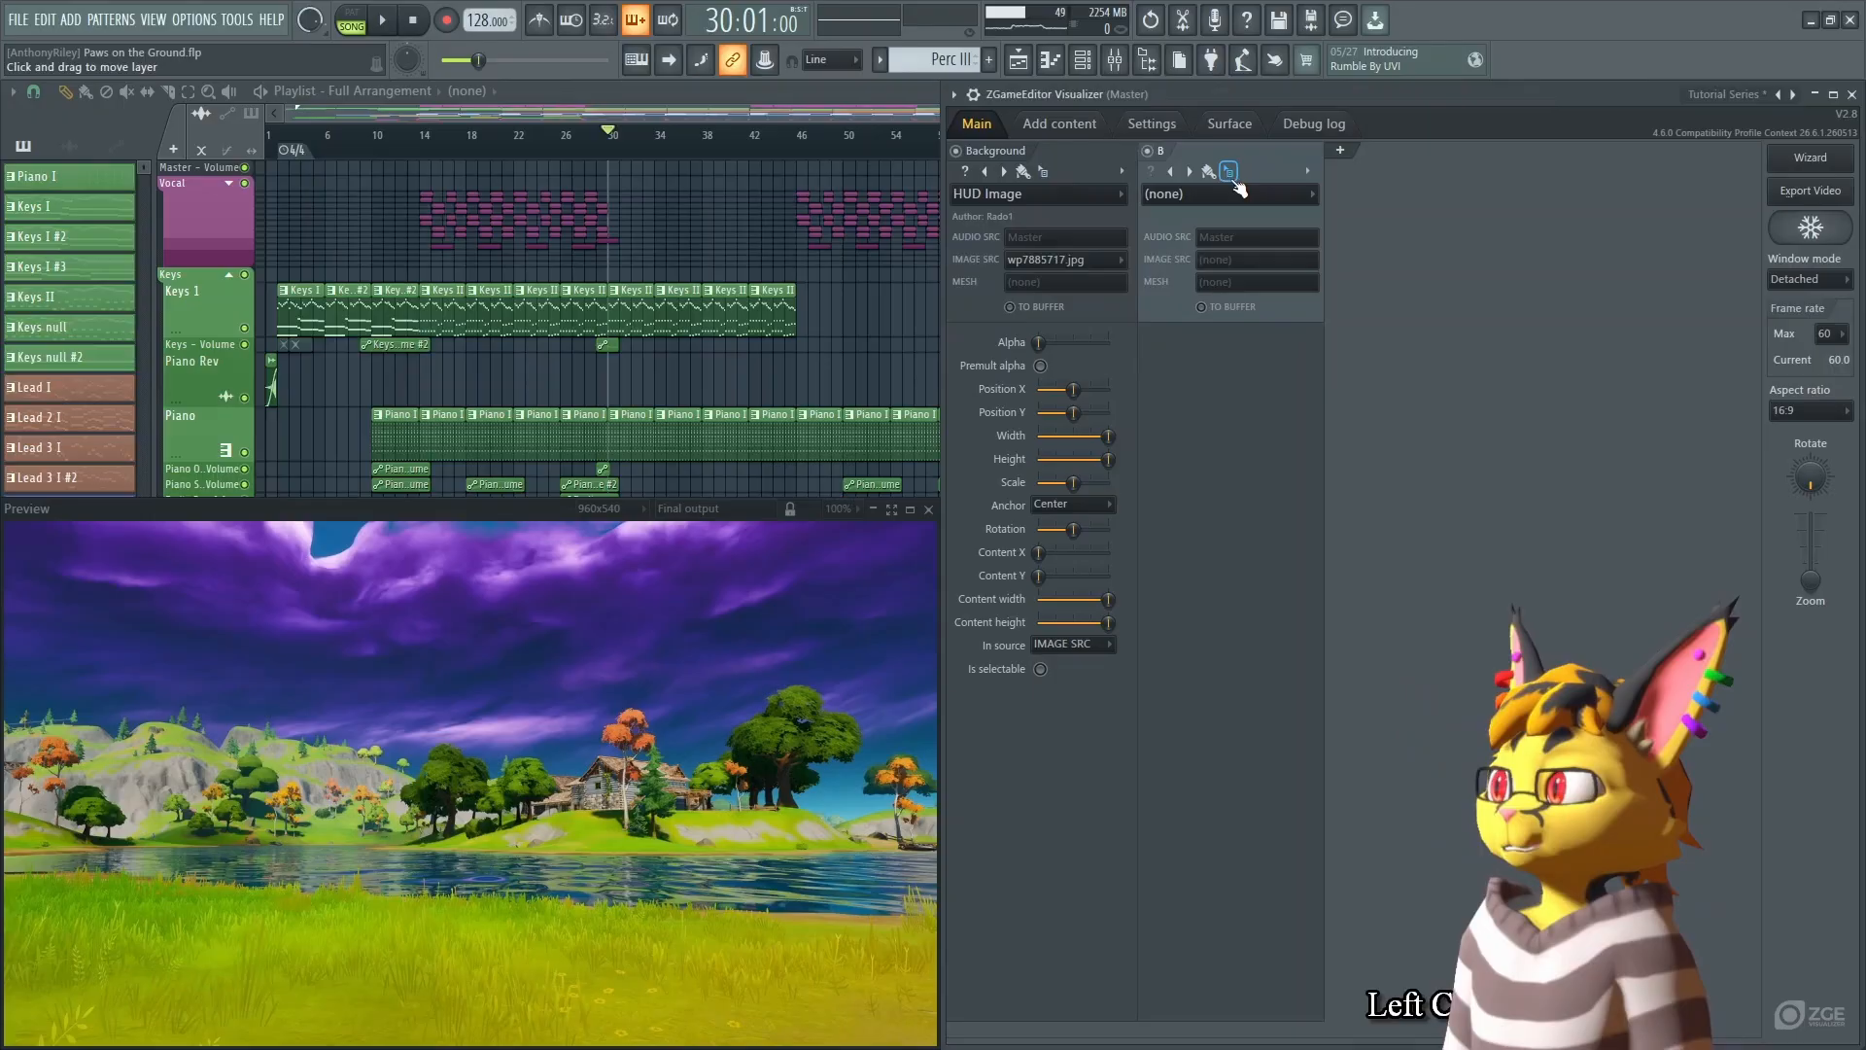
Add an AudioShake effect on layer B and a Youlean Audio Shake effect of type Zoom on layer C.
left_click(1230, 193)
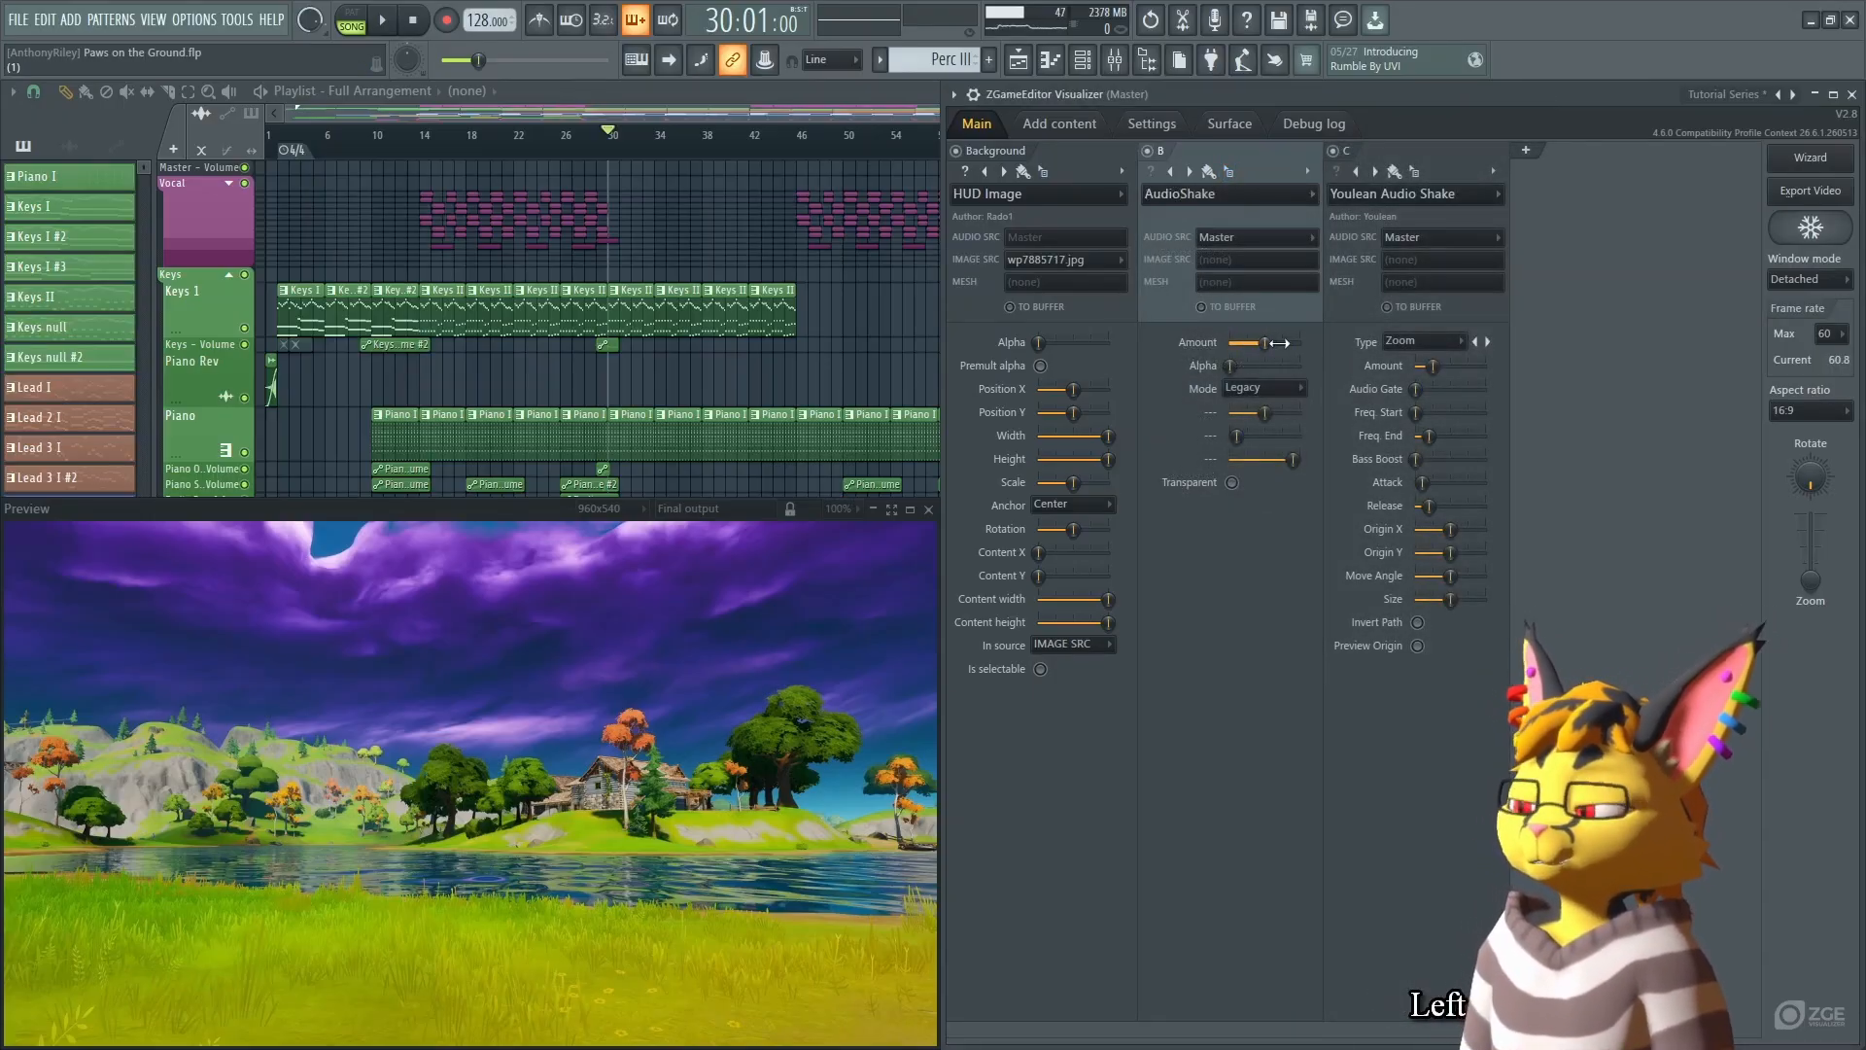
mouse_move(1233, 366)
left_mouse_down()
mouse_move(1265, 367)
mouse_move(1227, 367)
left_mouse_up()
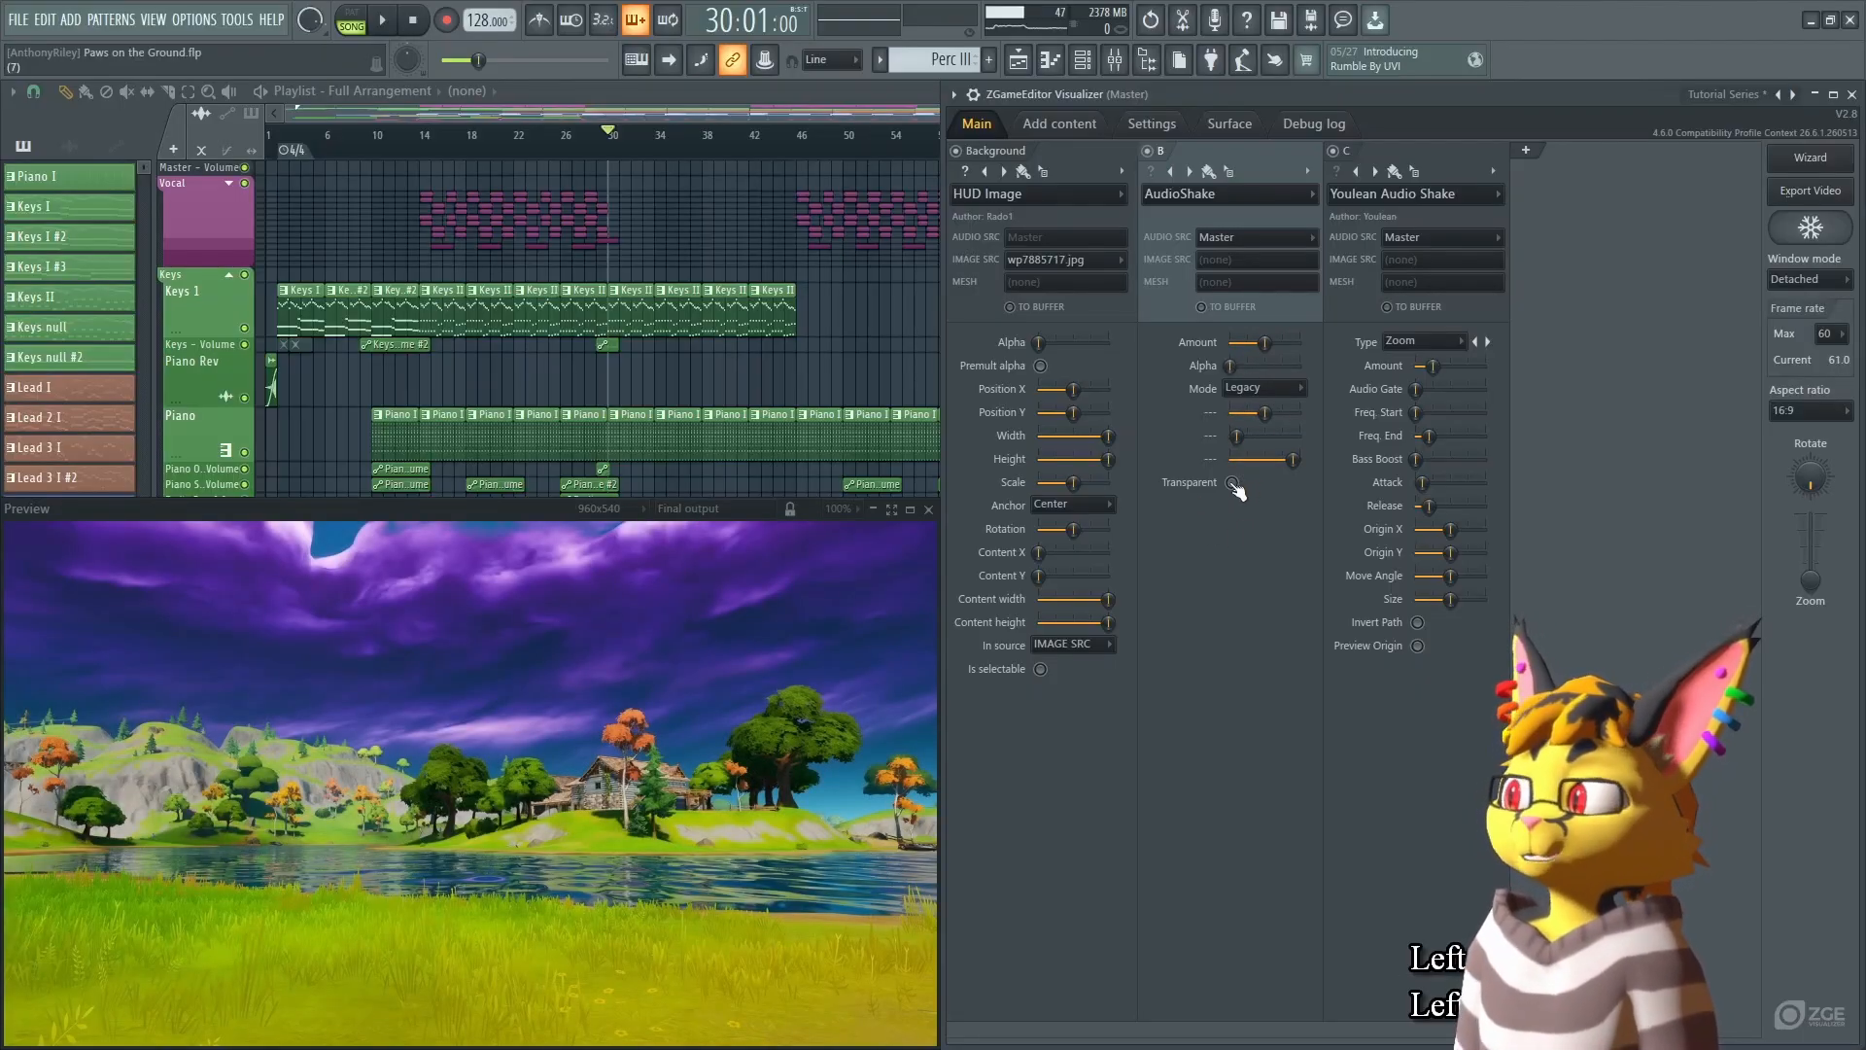
Set the AudioShake effect on layer B to Normal mode and disable layer C.
scroll(1290, 403, "up", 1)
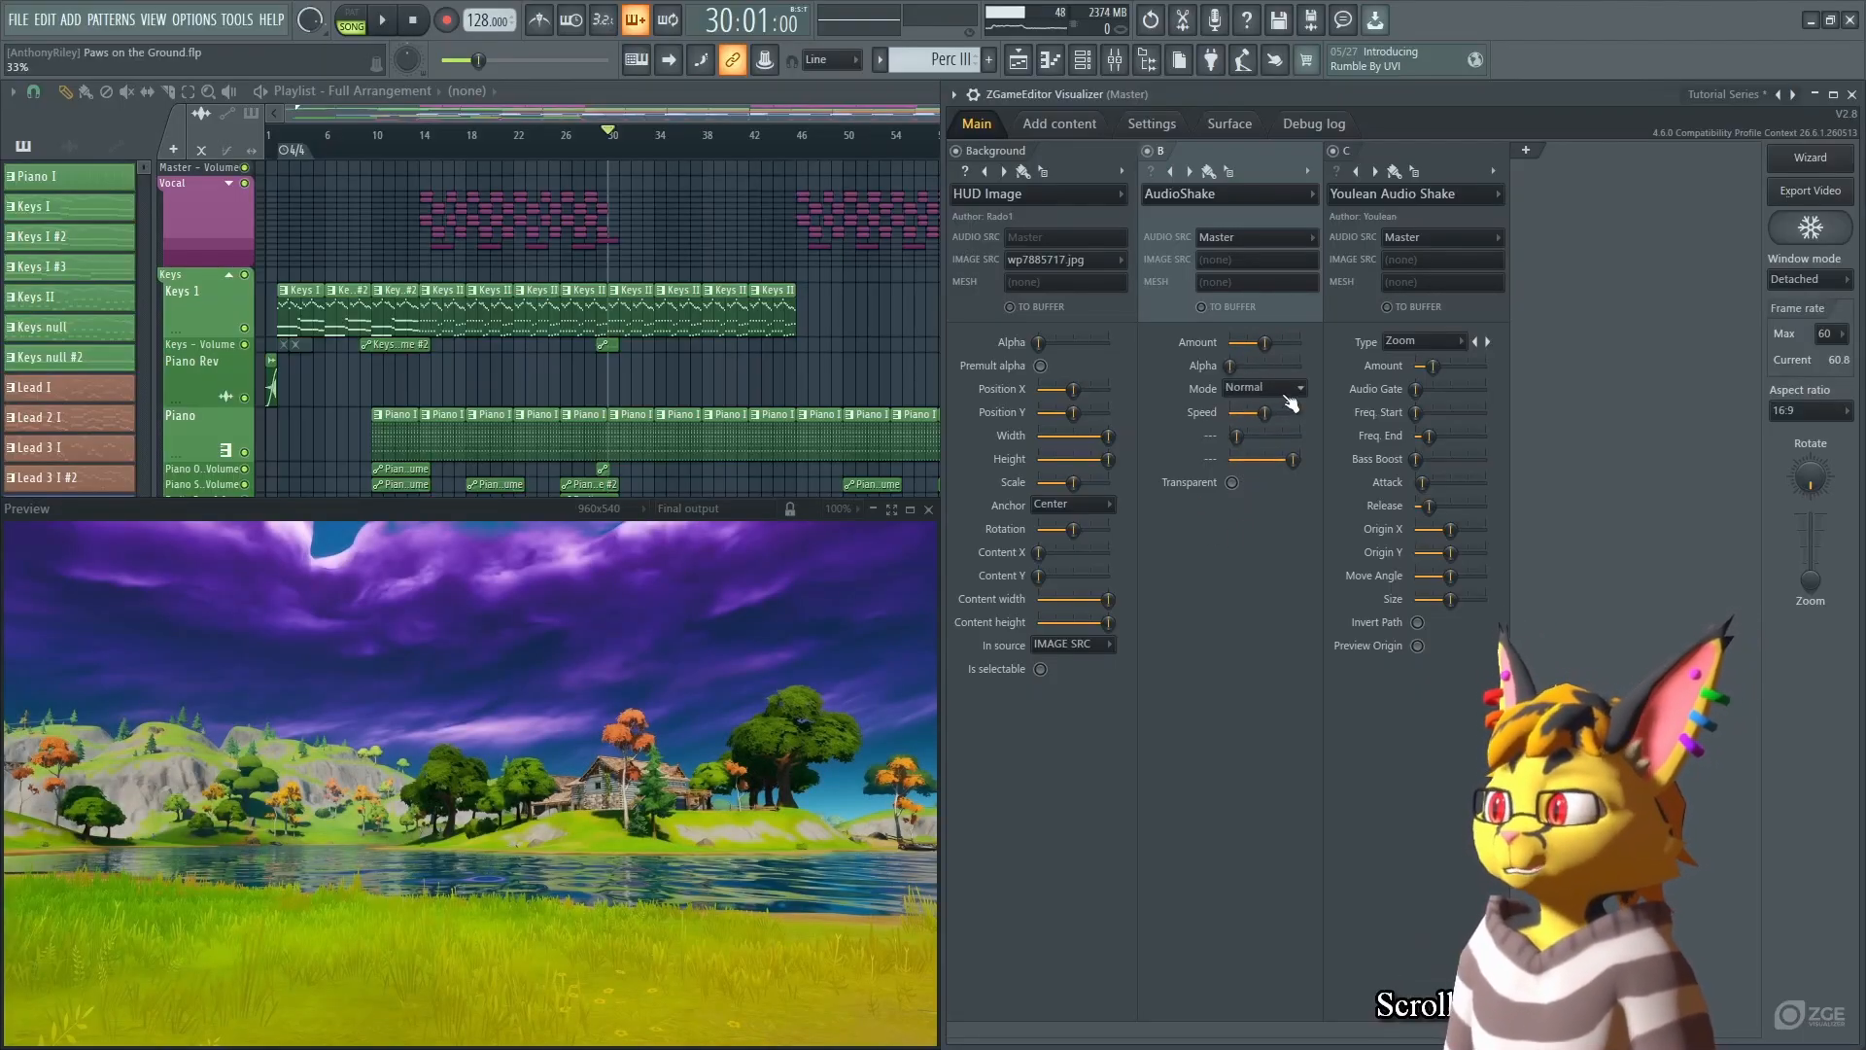
left_click_drag(1271, 422, 1273, 422)
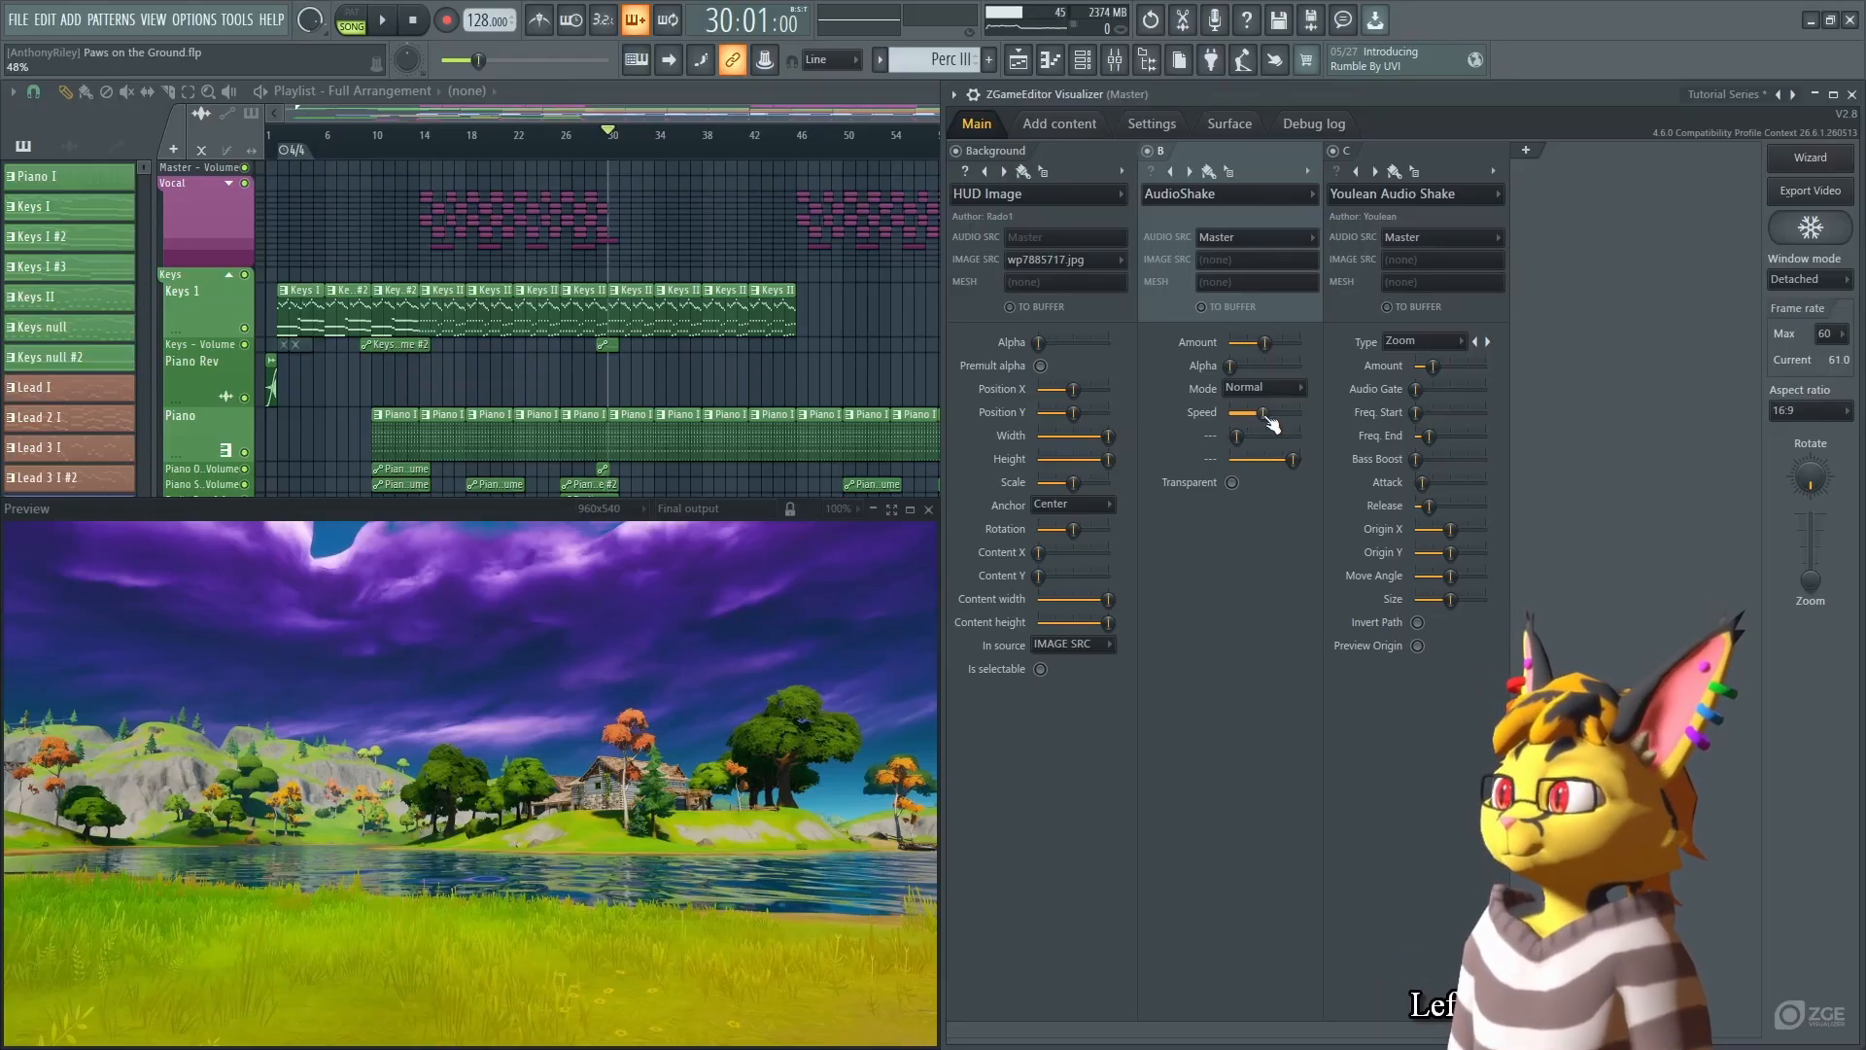
left_click(1332, 152)
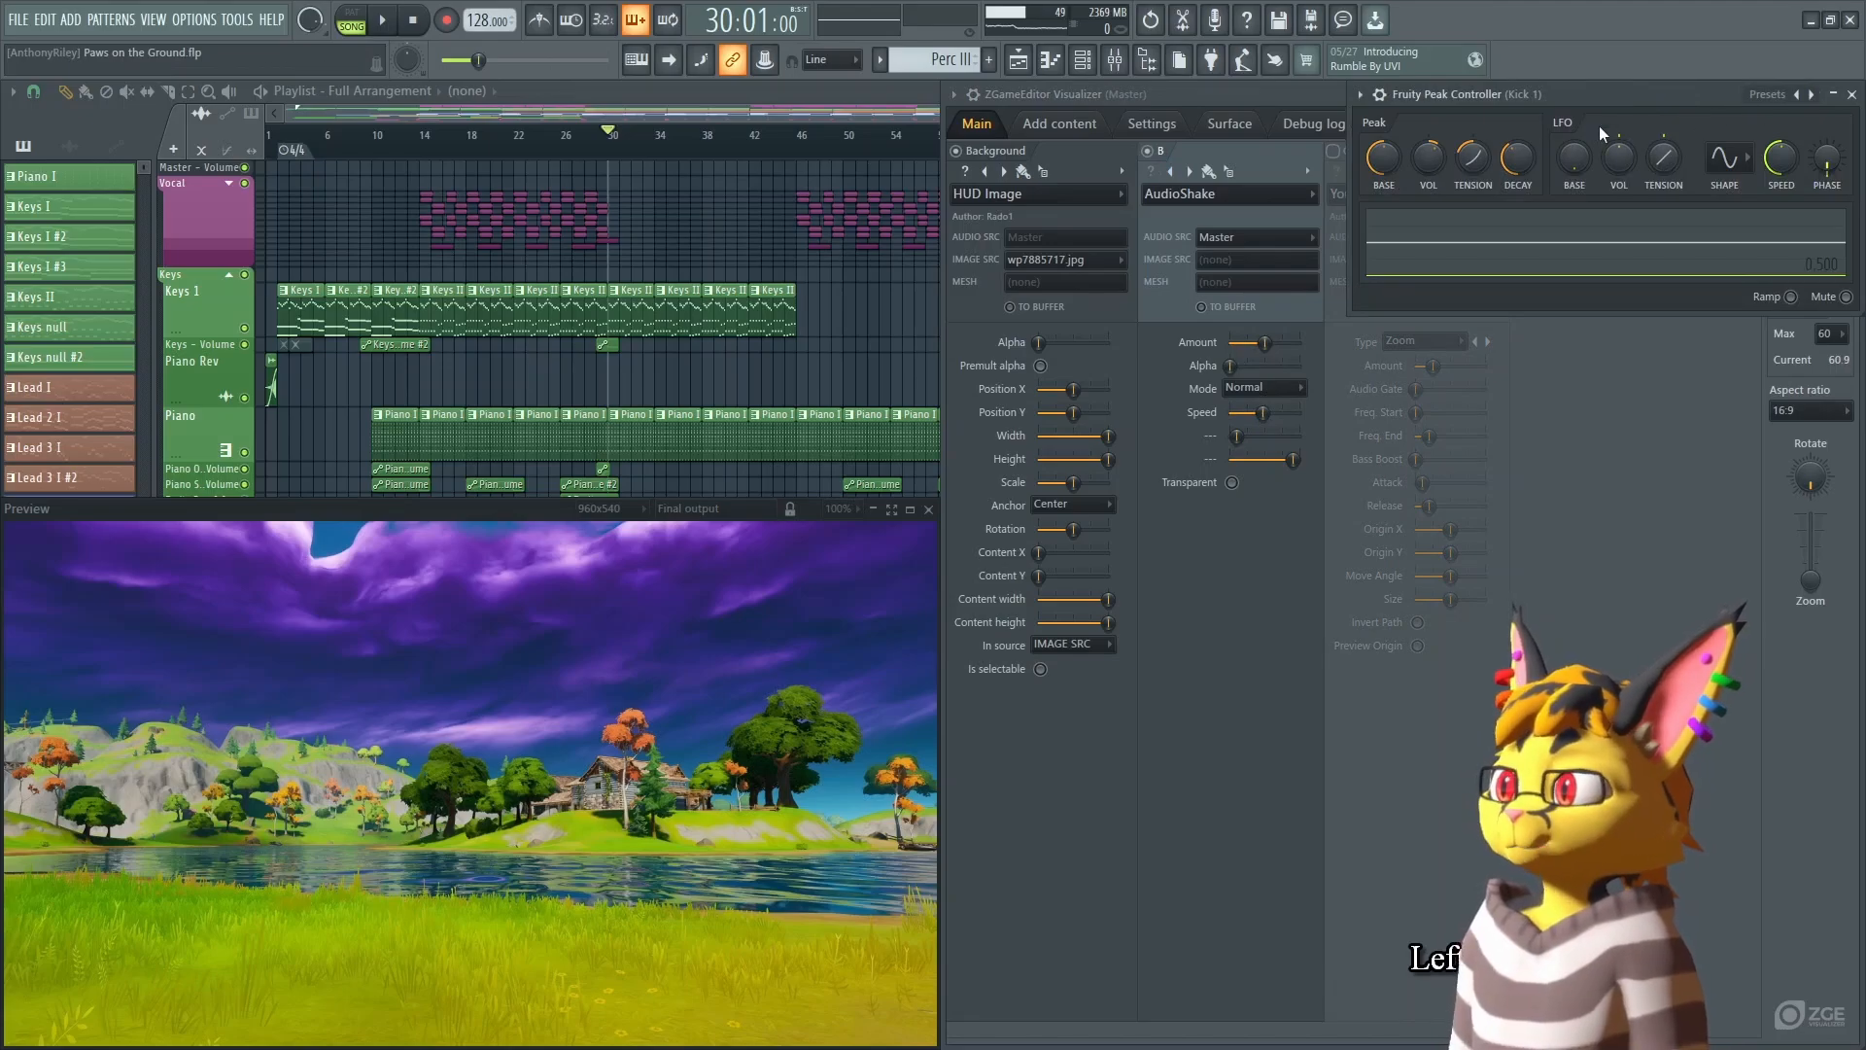
With the song playing from bar 30, set the AudioShake effect's audio source to Kick 1.
key("space")
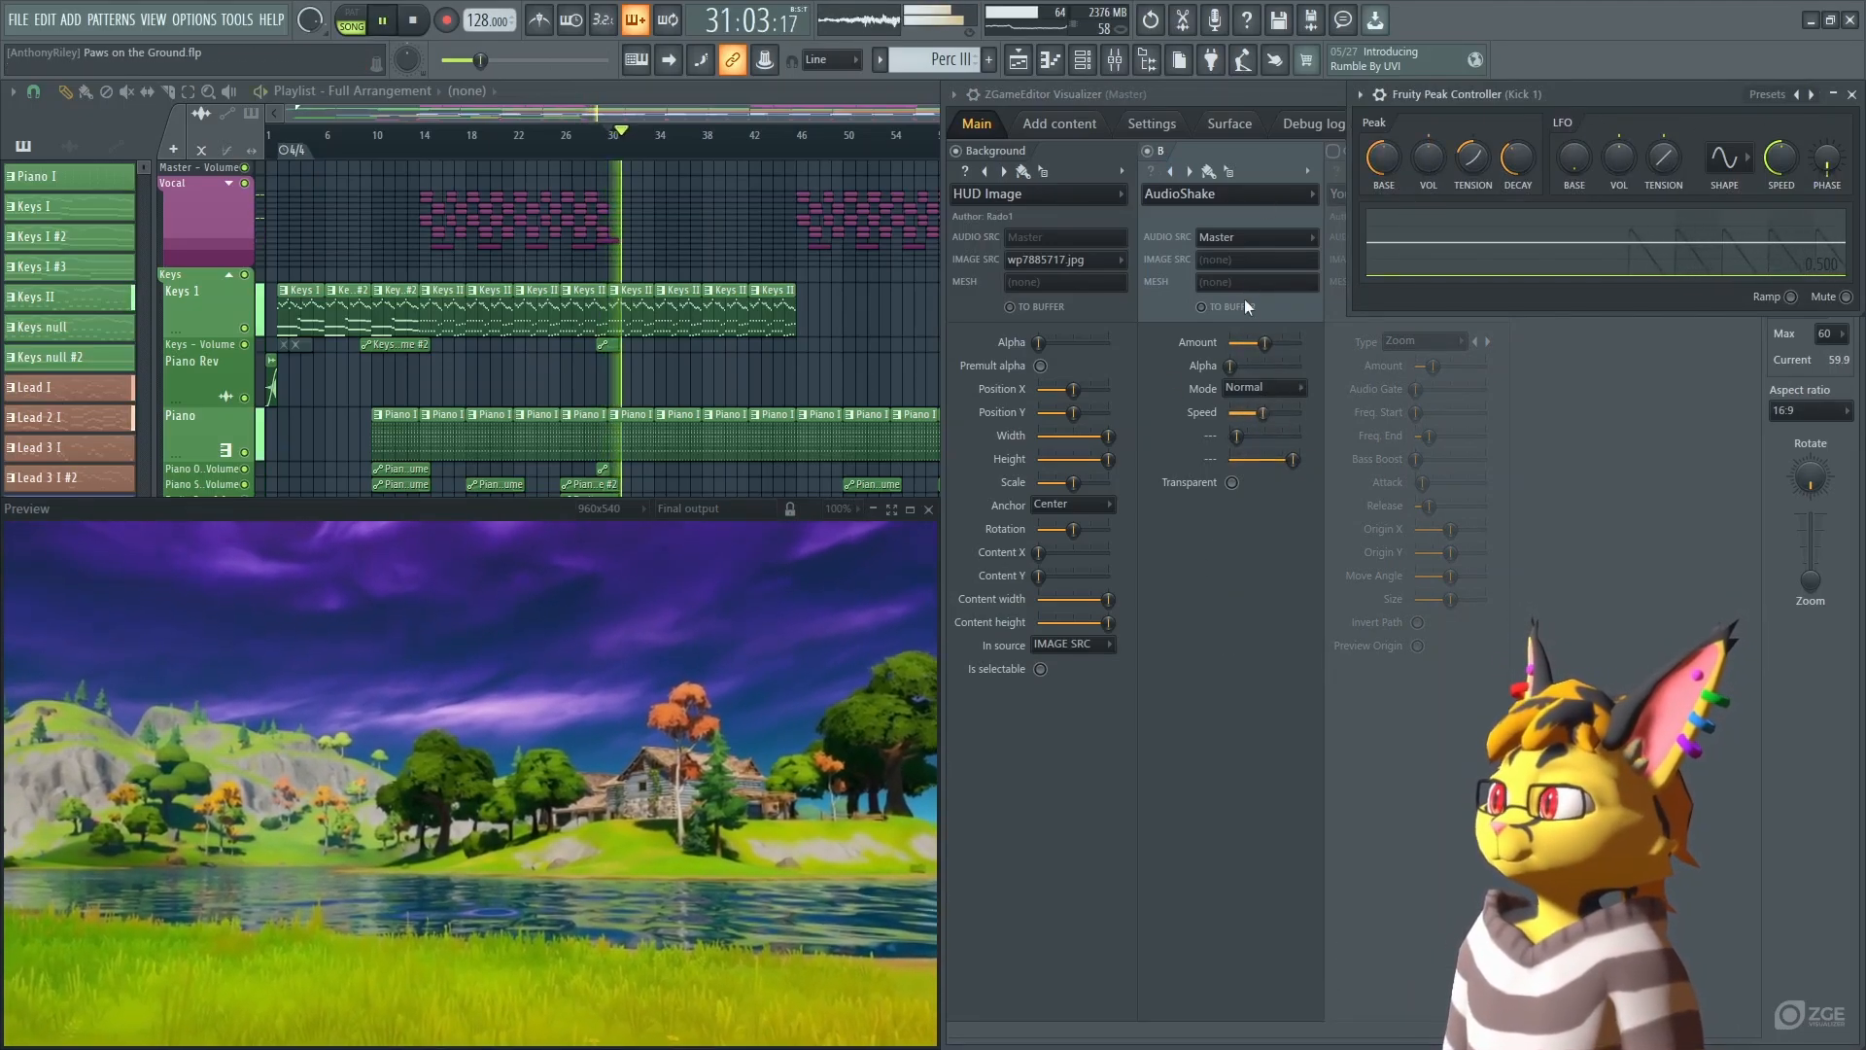
left_click(1248, 235)
left_click(1226, 229)
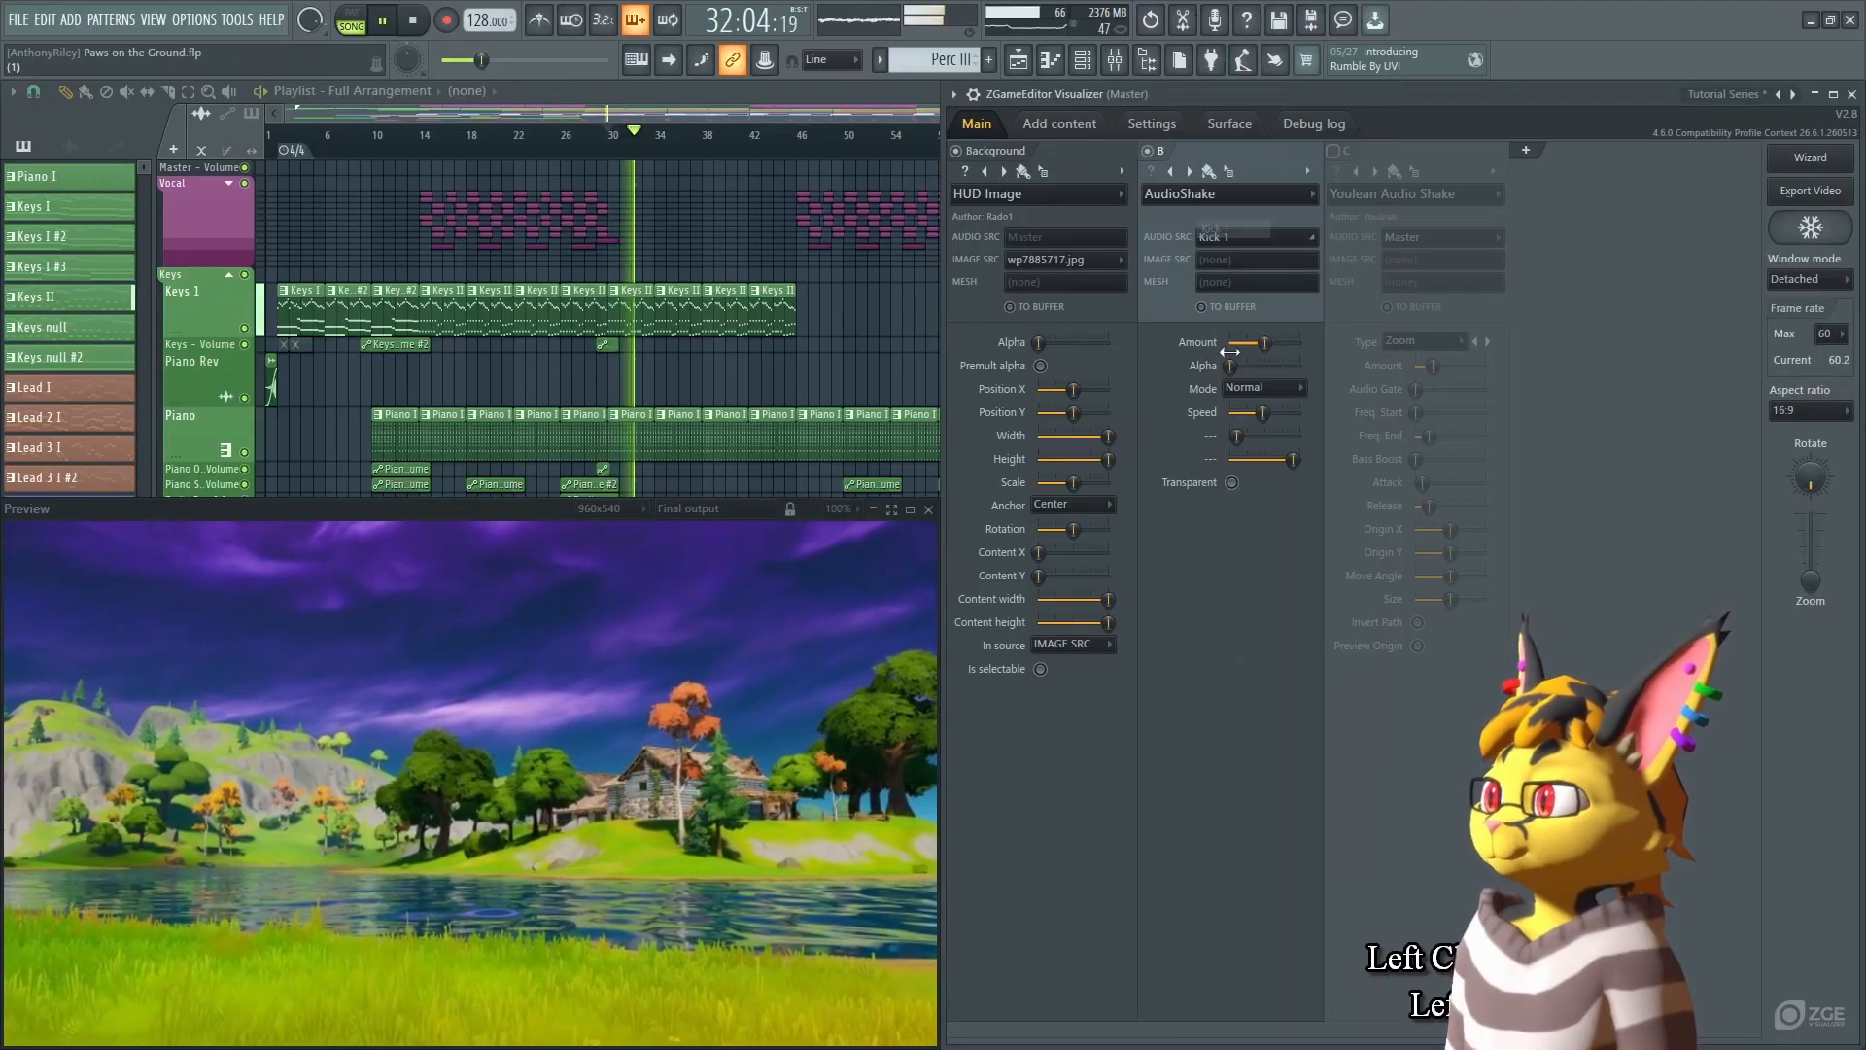
Try AudioShake at 81% speed and in Freq Range mode, and restore the default speed and Normal mode.
mouse_move(1270, 413)
left_mouse_down()
mouse_move(1298, 414)
mouse_move(1237, 413)
mouse_move(1285, 413)
left_mouse_up()
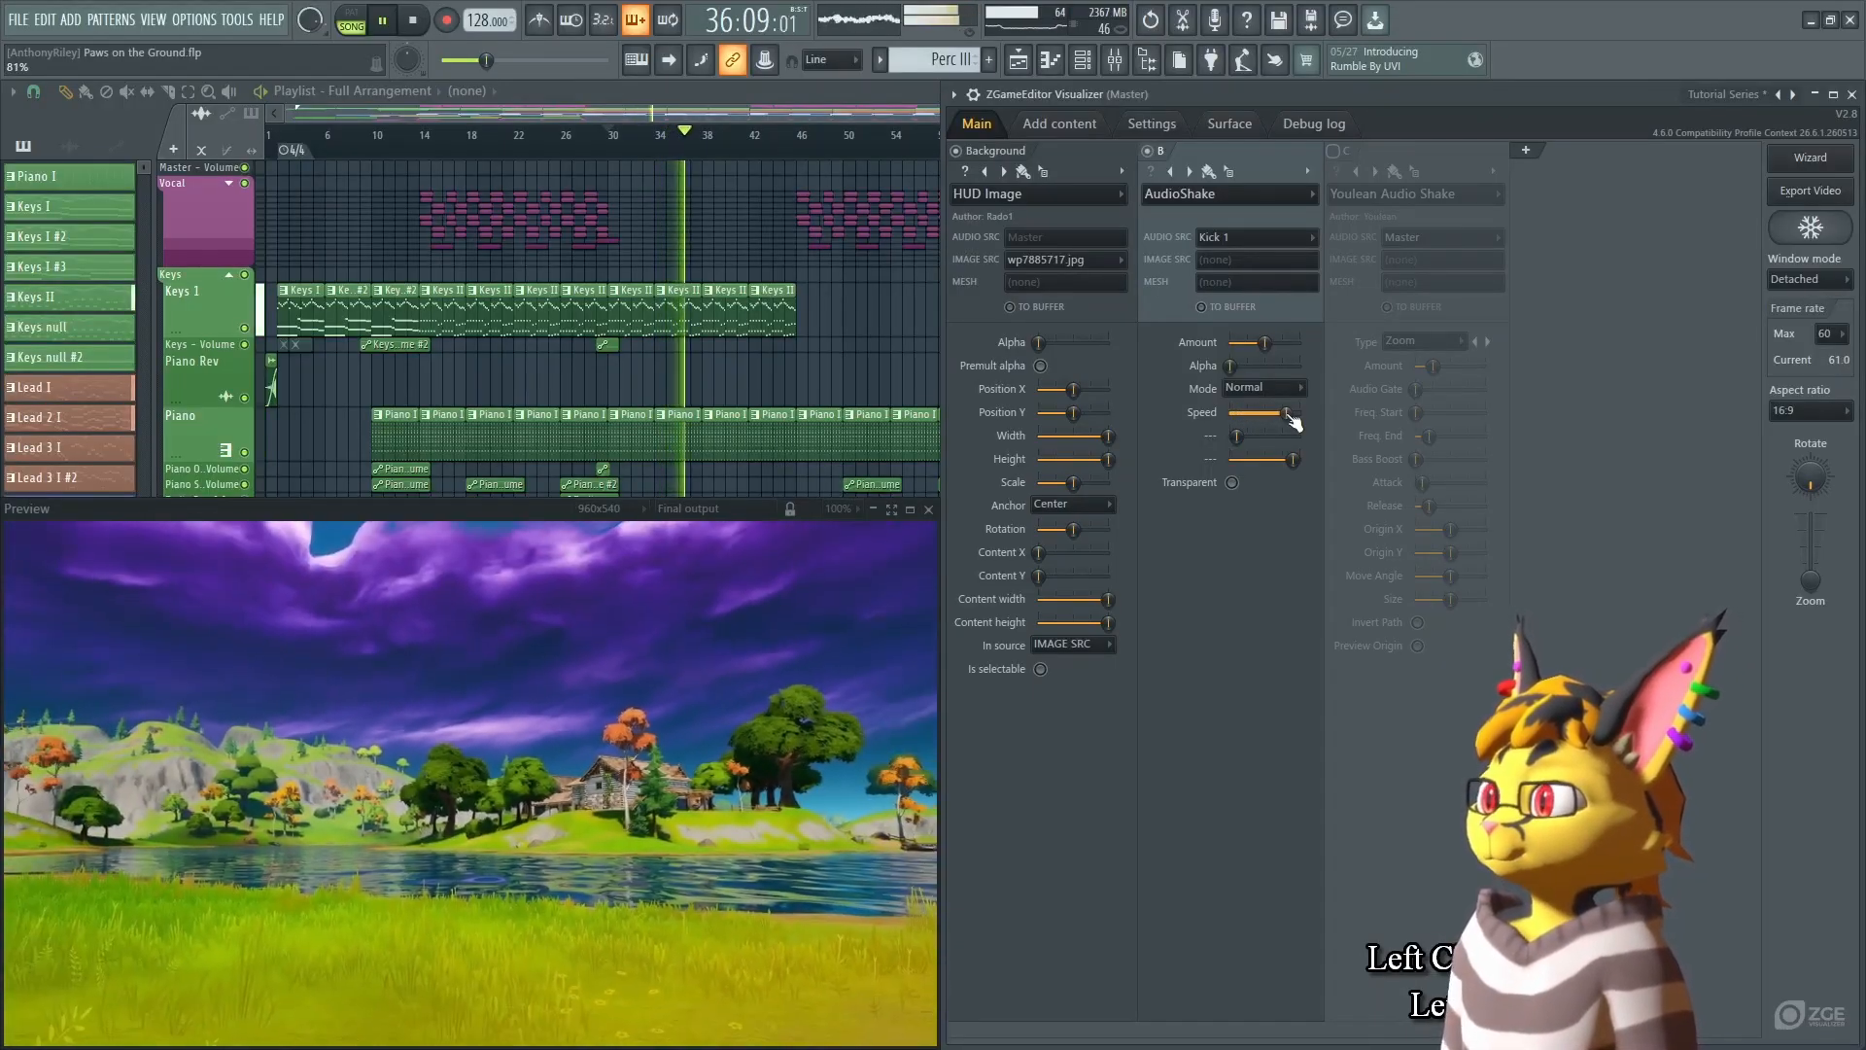
left_click(1285, 414, "alt")
key("space")
scroll(1286, 391, "down", 1)
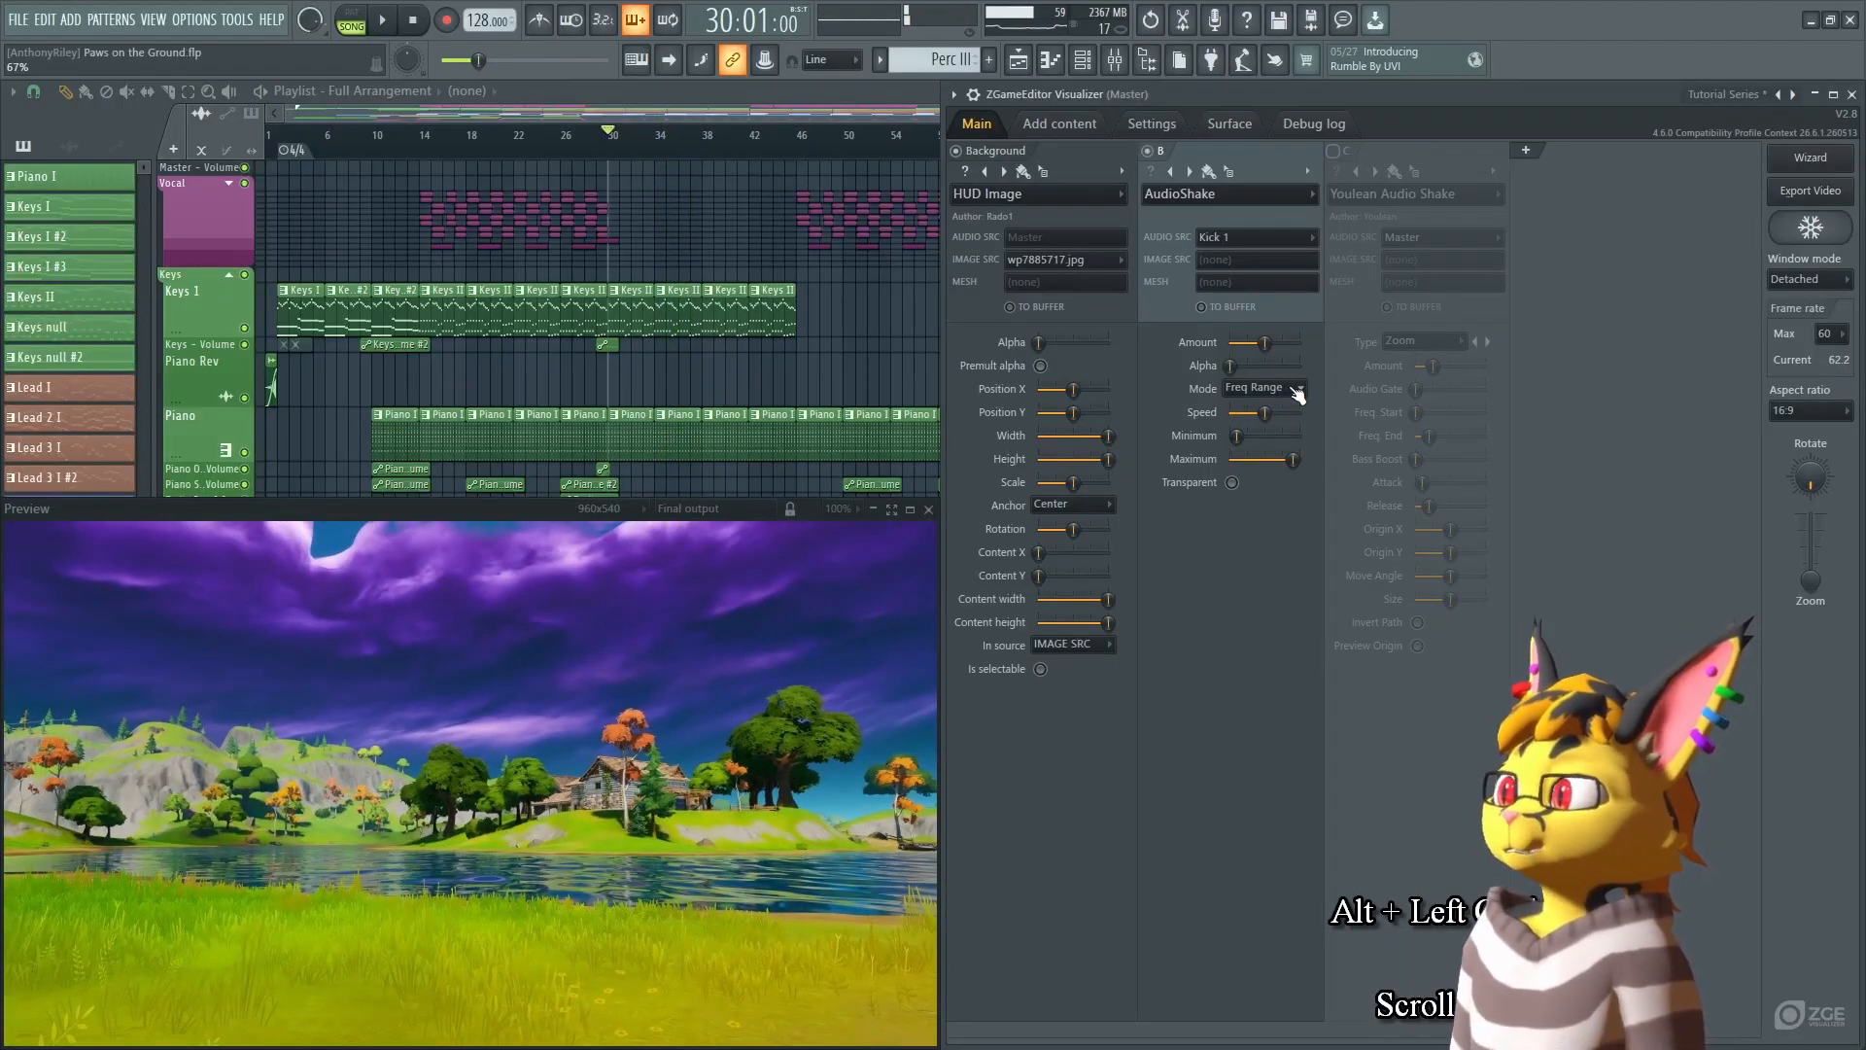
scroll(1296, 394, "down", 1)
scroll(1296, 394, "up", 1)
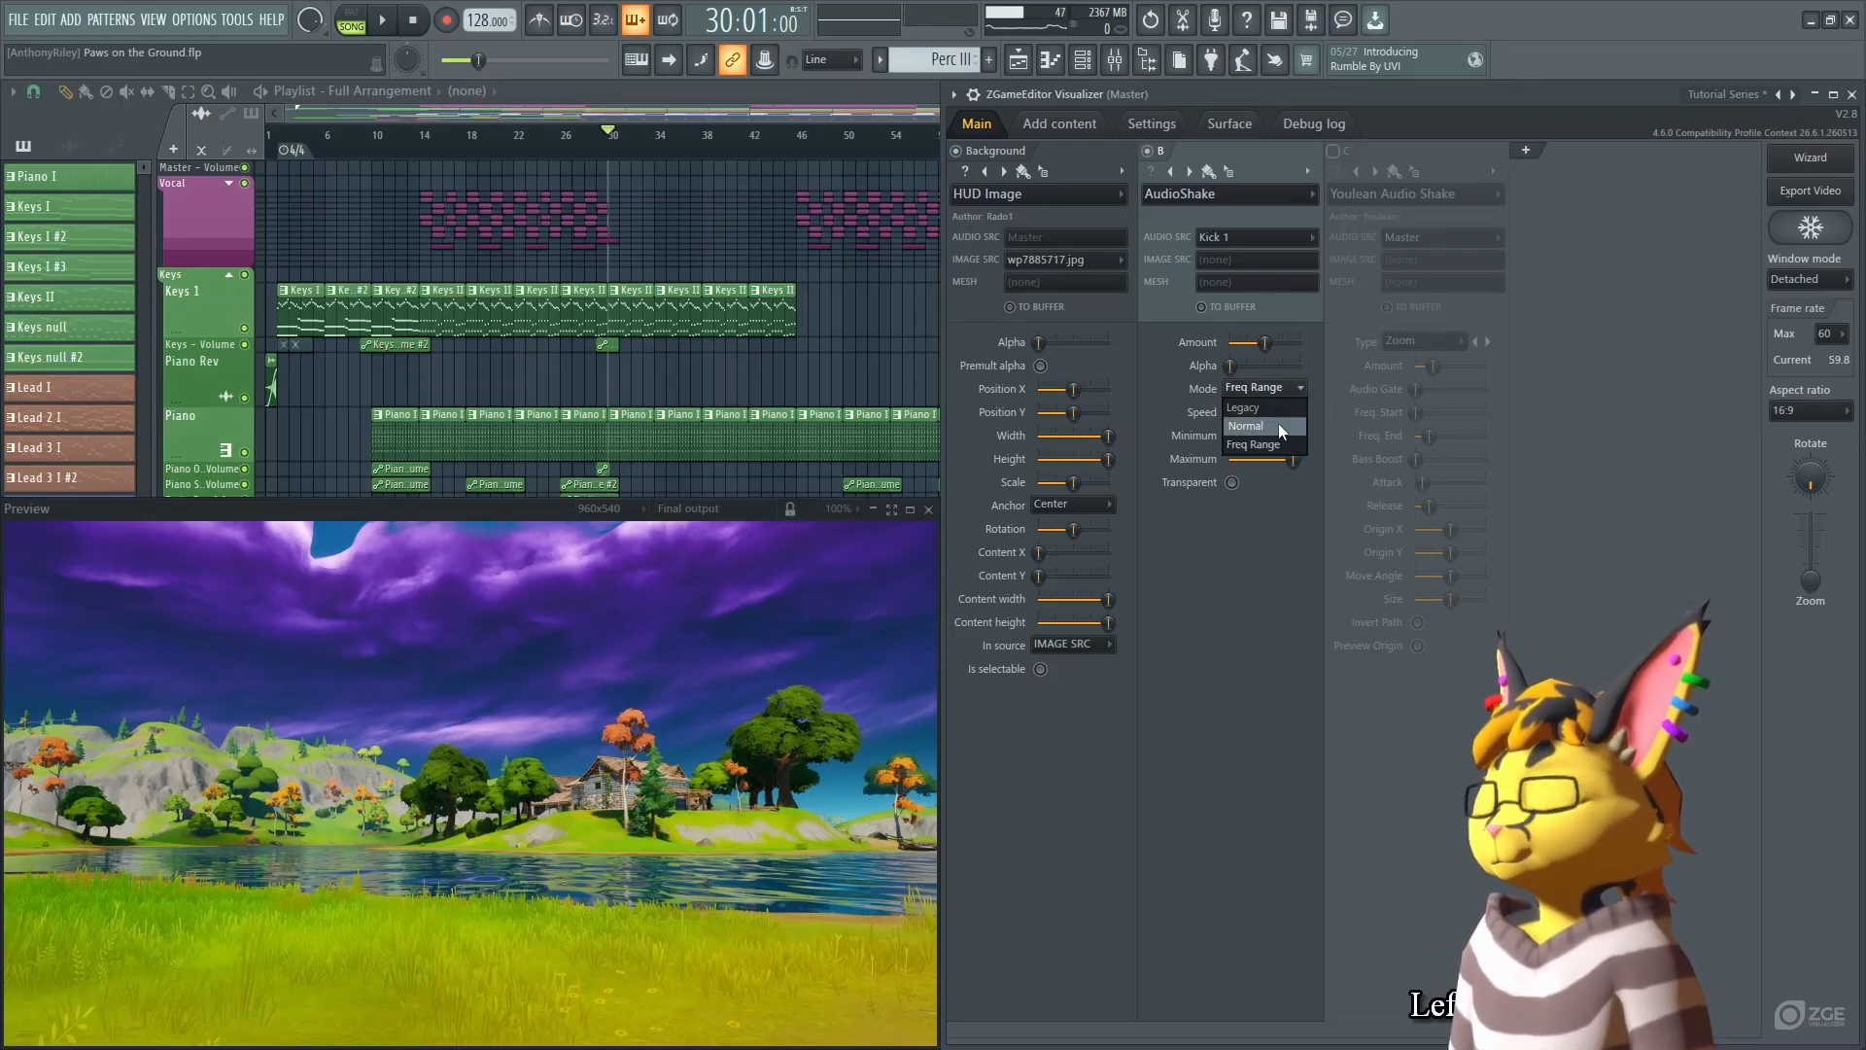
left_click(1279, 425)
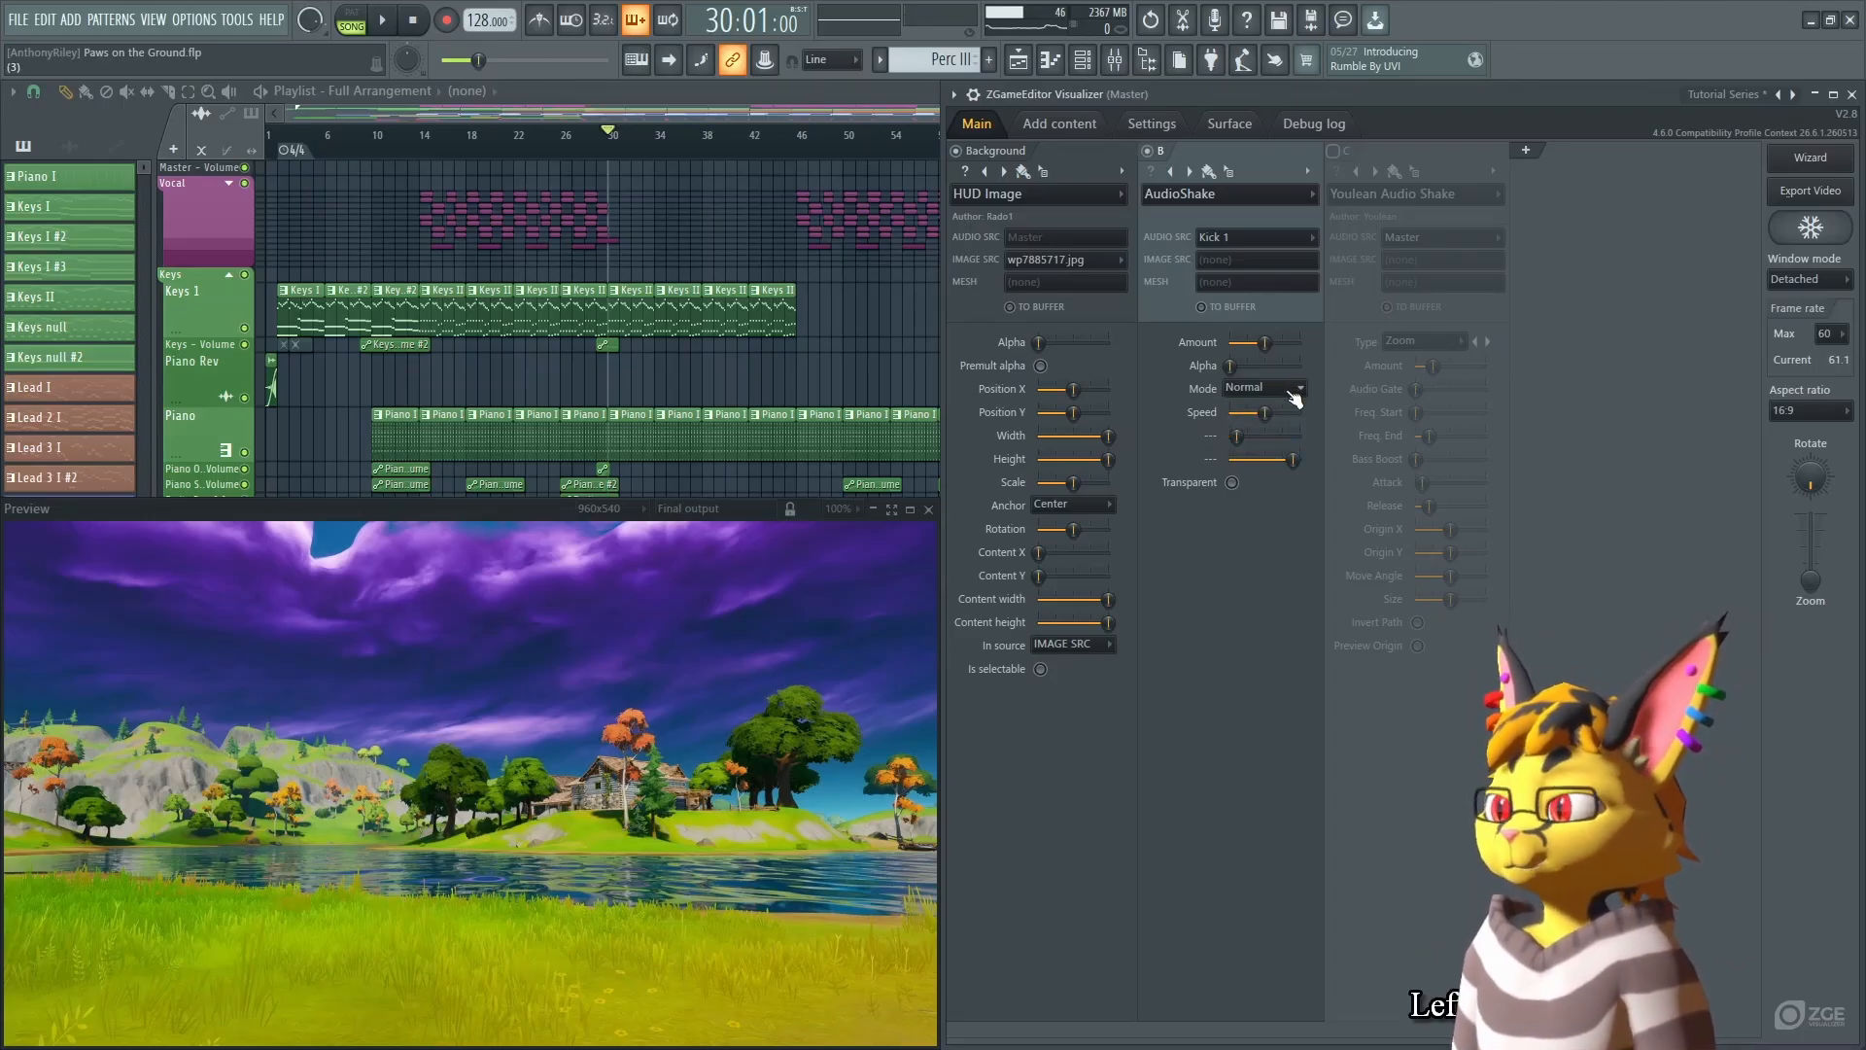
With the song playing from bar 30, set the AudioShake amount to 15% and its speed to 30%.
left_click(1251, 412)
key("space")
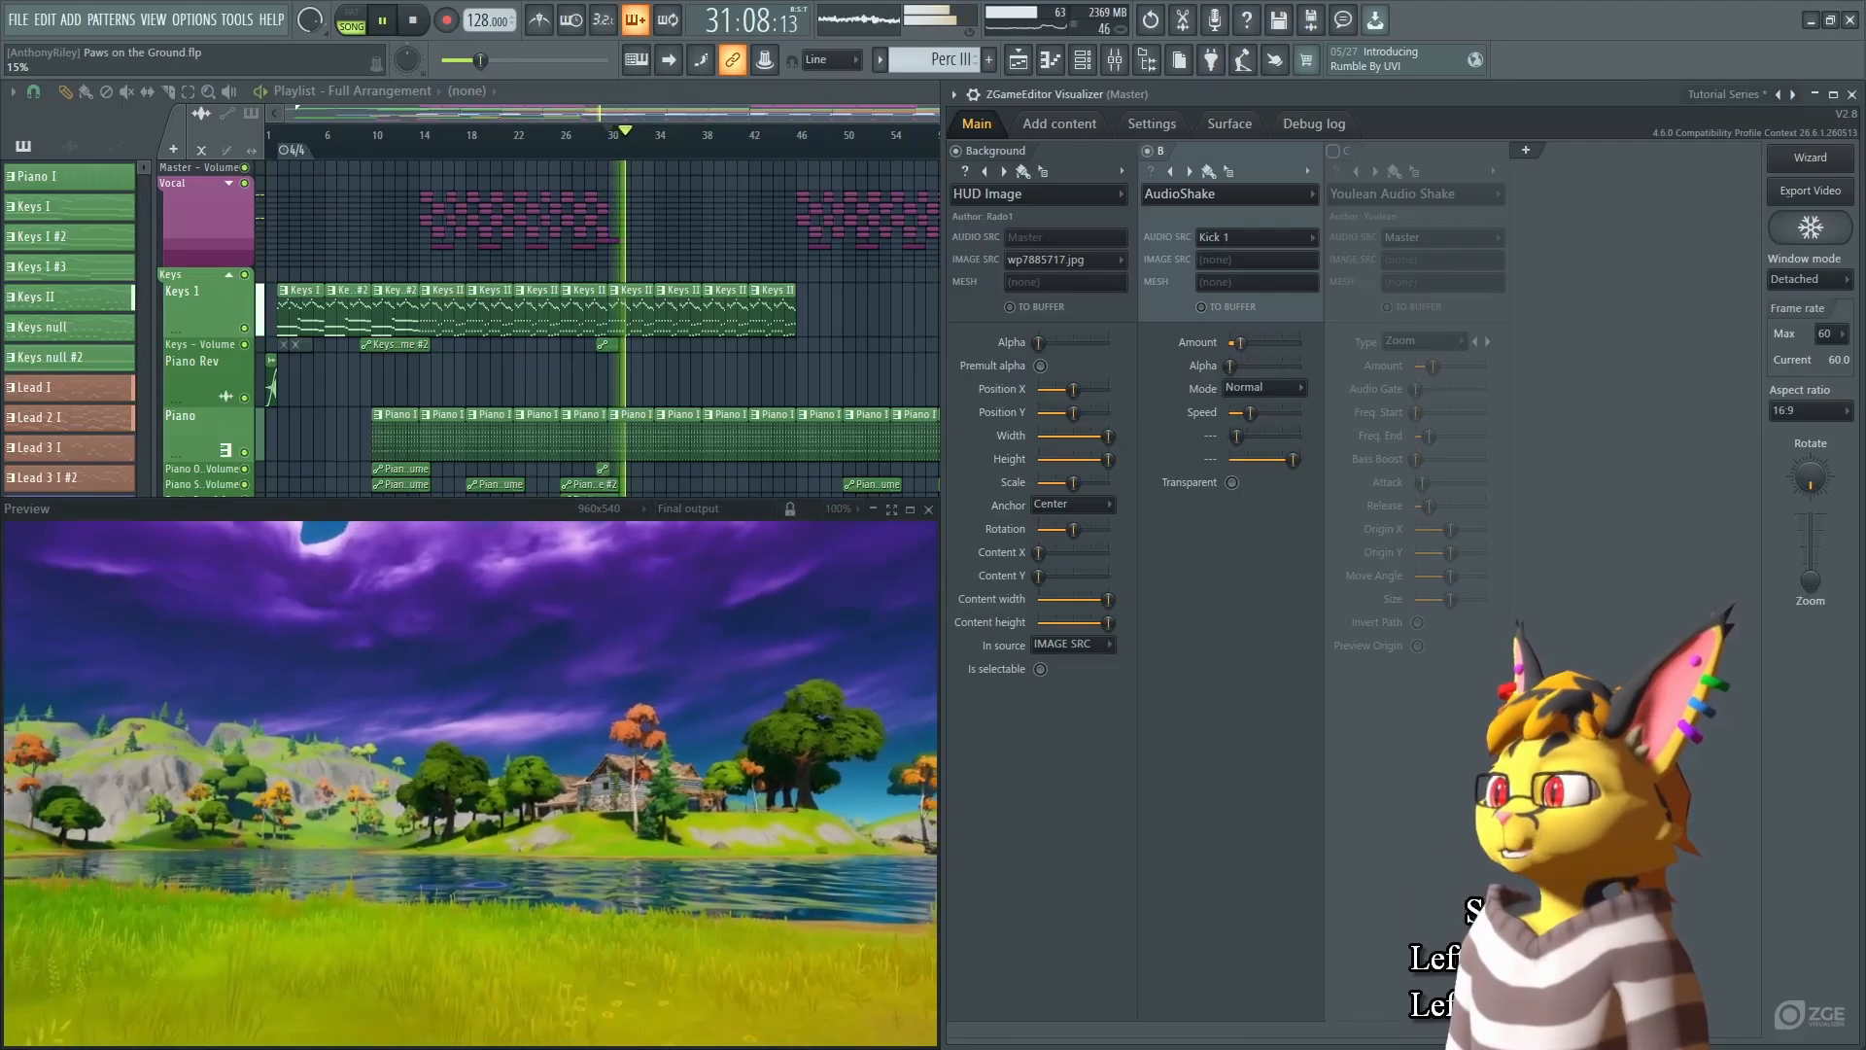
left_click_drag(1262, 342, 1242, 342)
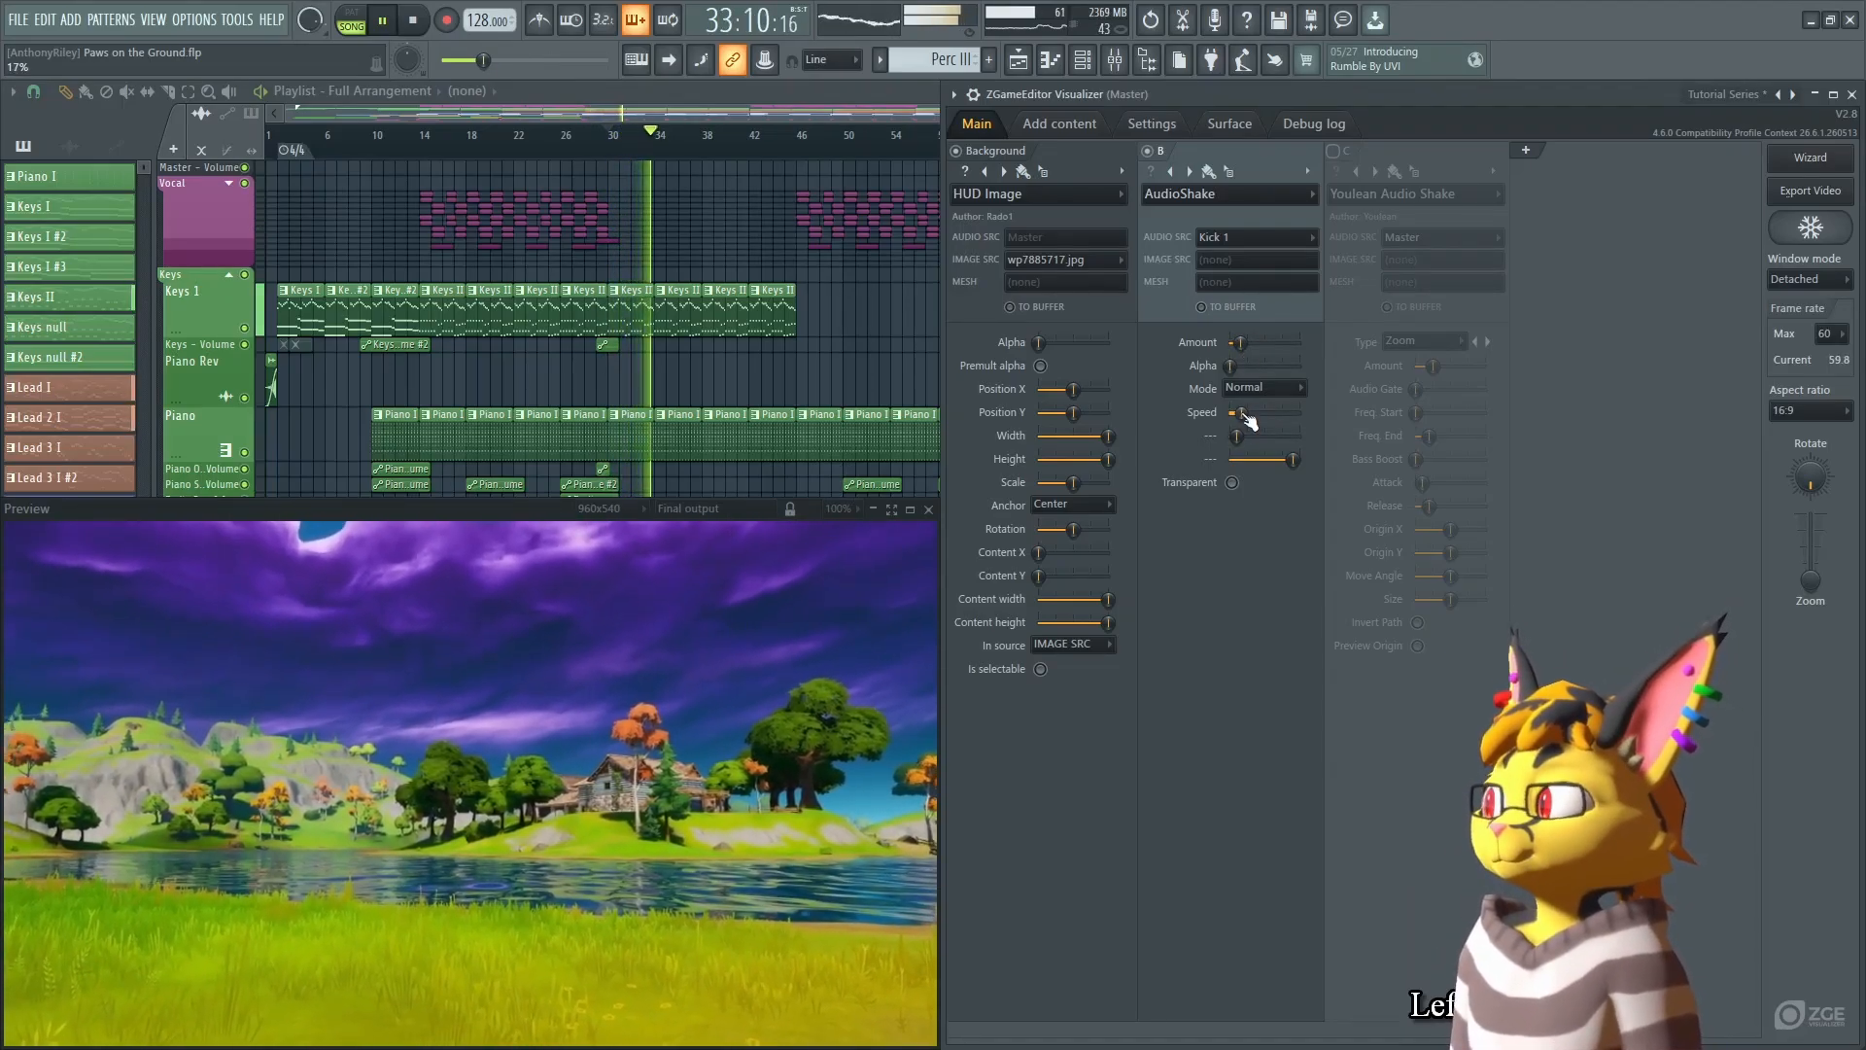
left_click_drag(1241, 412, 1263, 414)
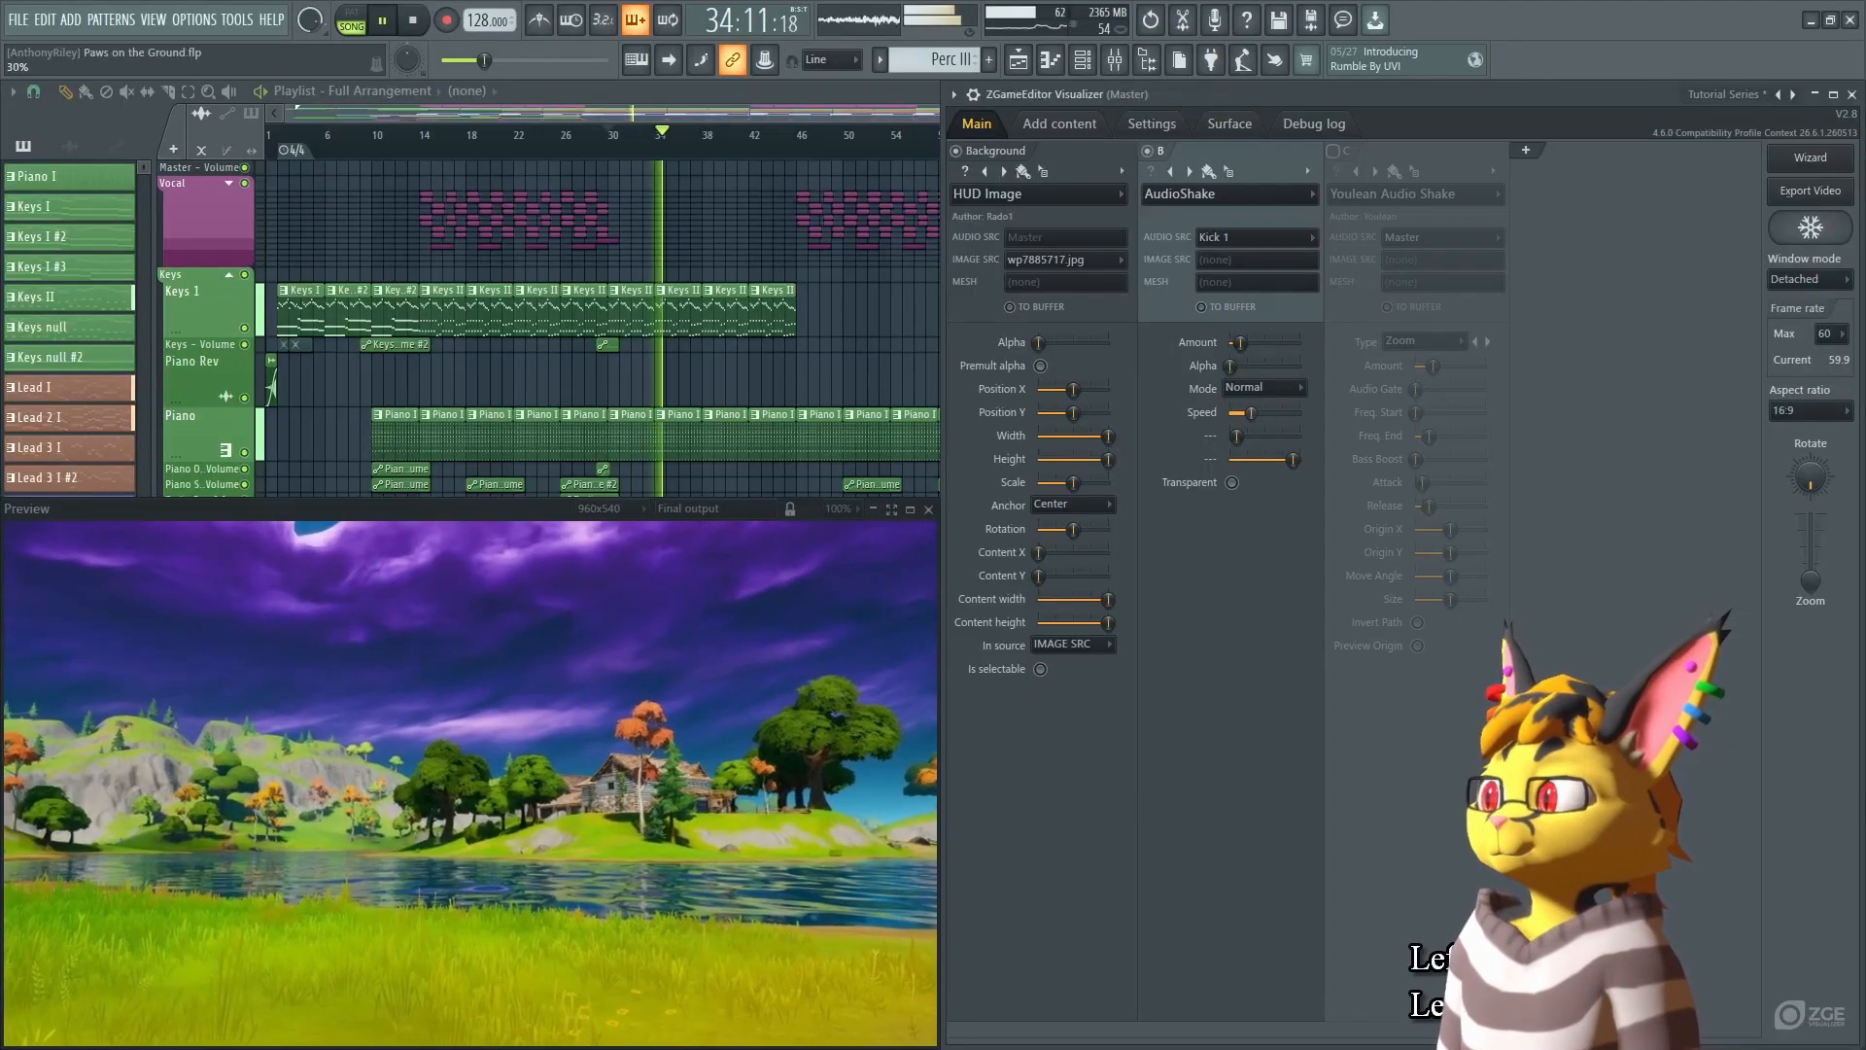
key("space")
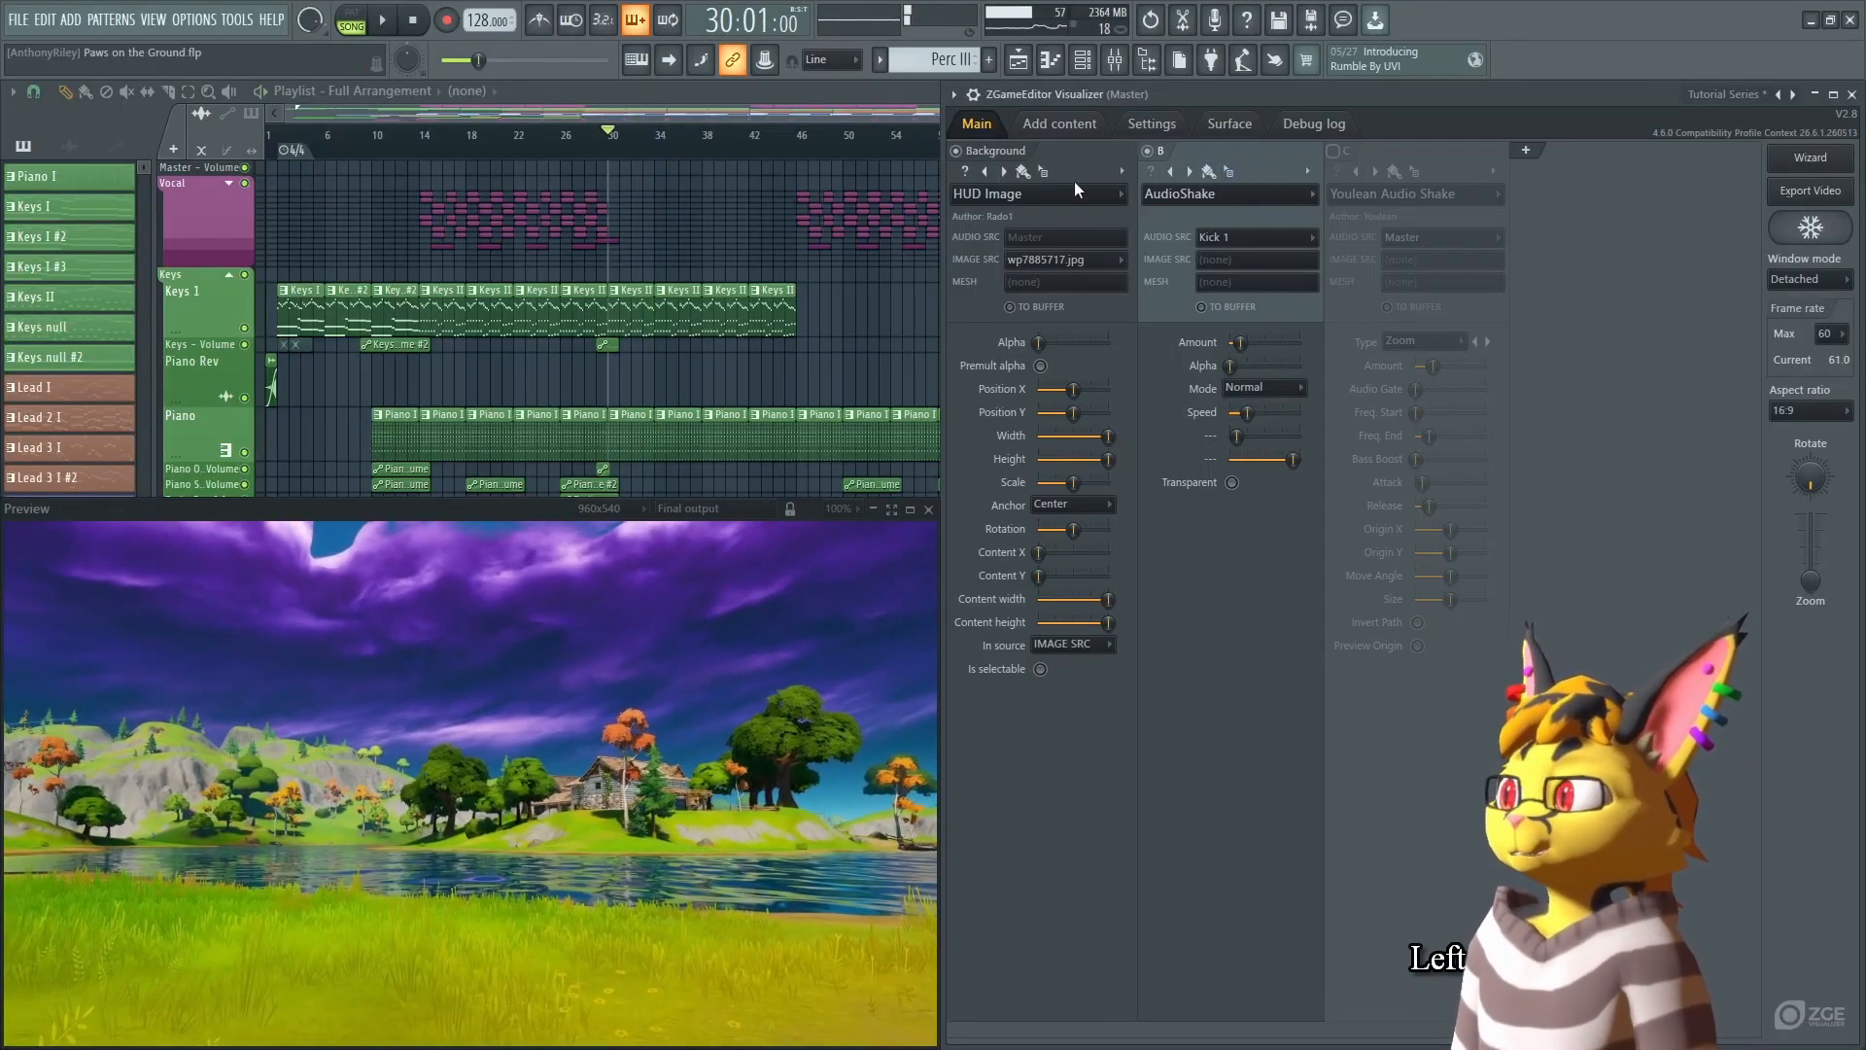
Disable layer B and, with the song playing from bar 30, adjust the Peak Controller's peak volume and try a peak tension of 27%.
left_click(1148, 151)
key("space")
mouse_move(1427, 160)
left_mouse_down()
mouse_move(1427, 143)
mouse_move(1427, 167)
left_mouse_up()
key("space")
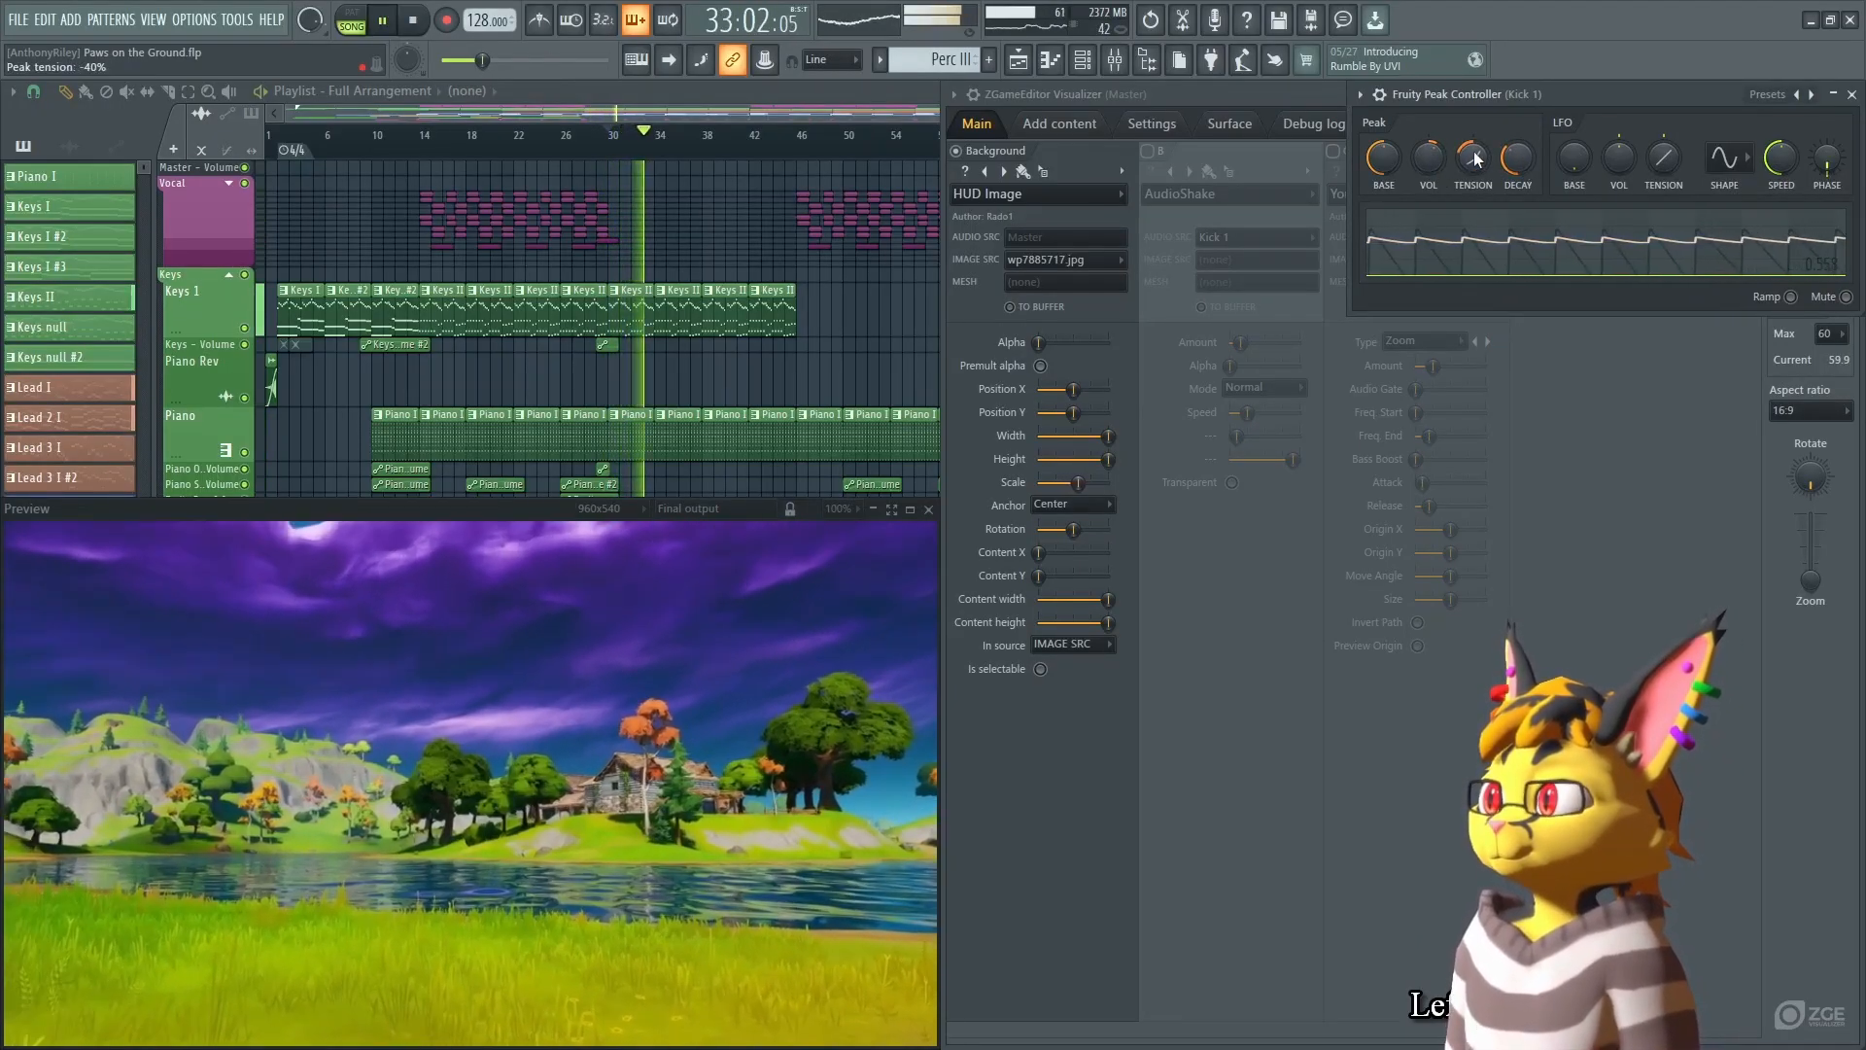
left_click_drag(1473, 159, 1517, 154)
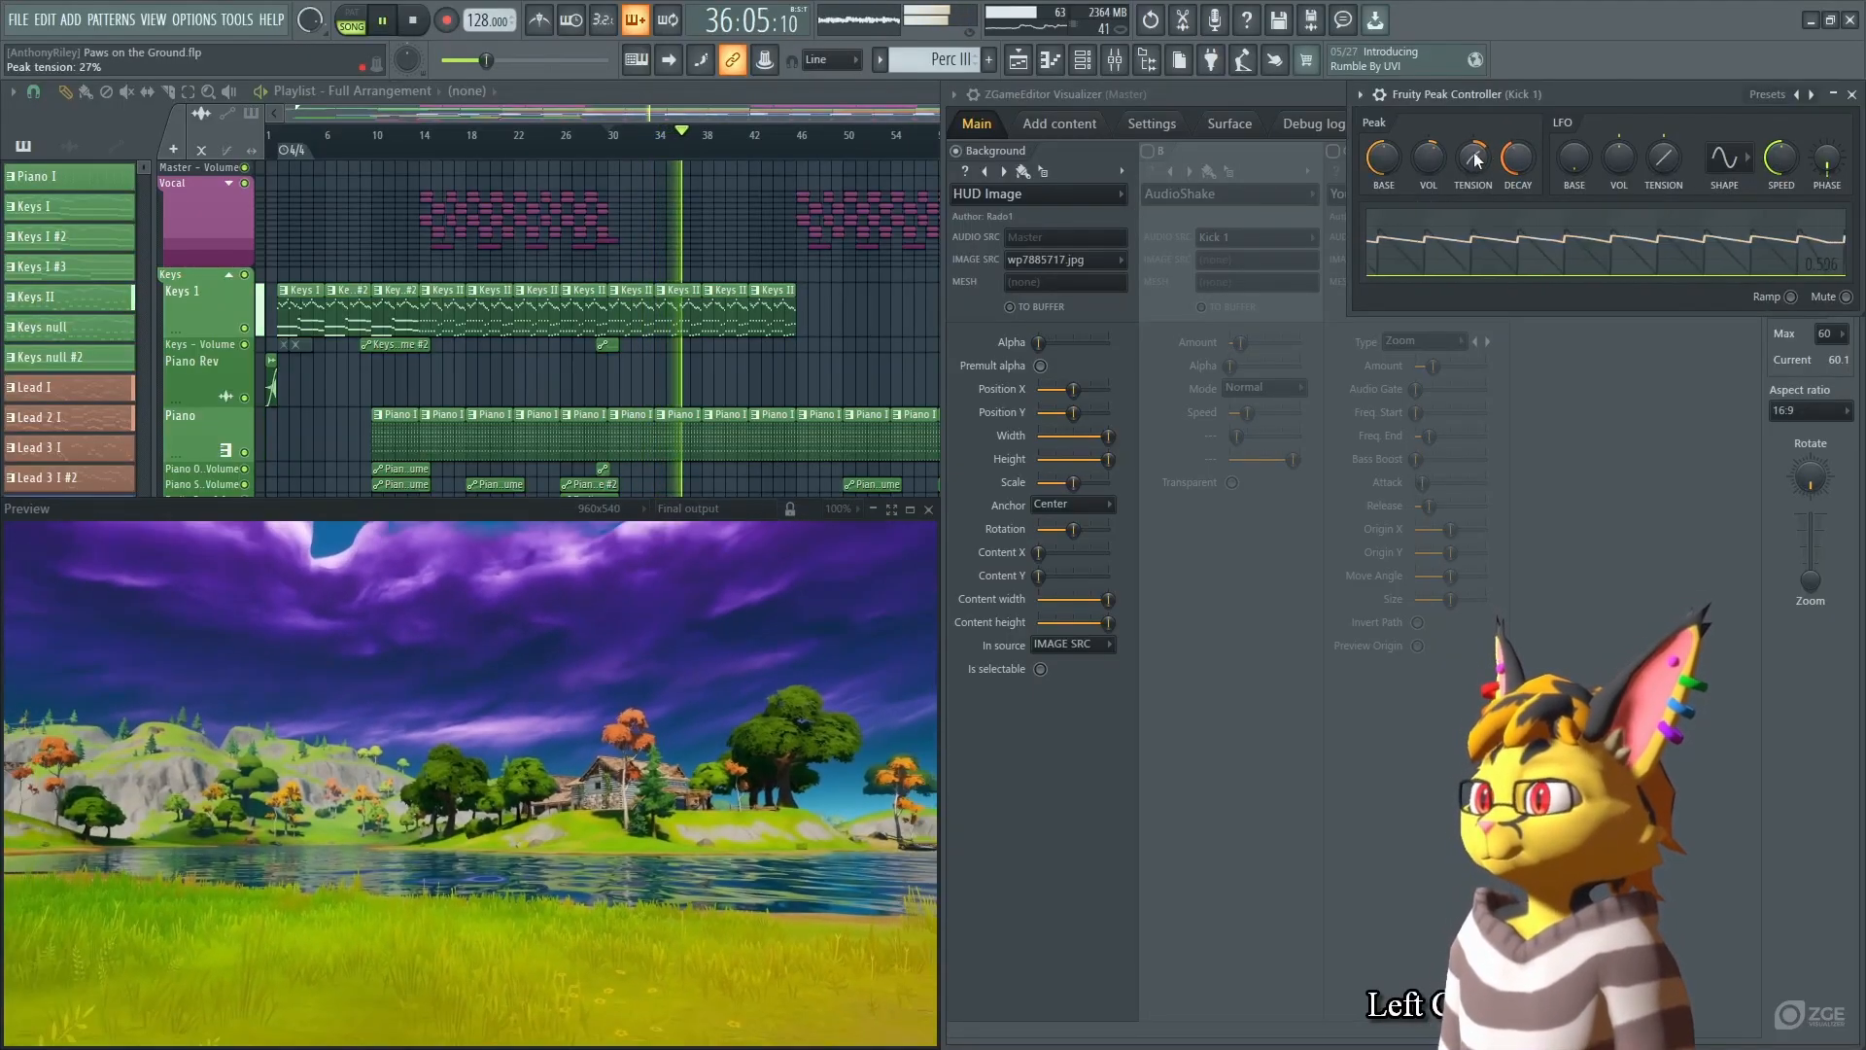
key("space")
left_click(1414, 160, "alt")
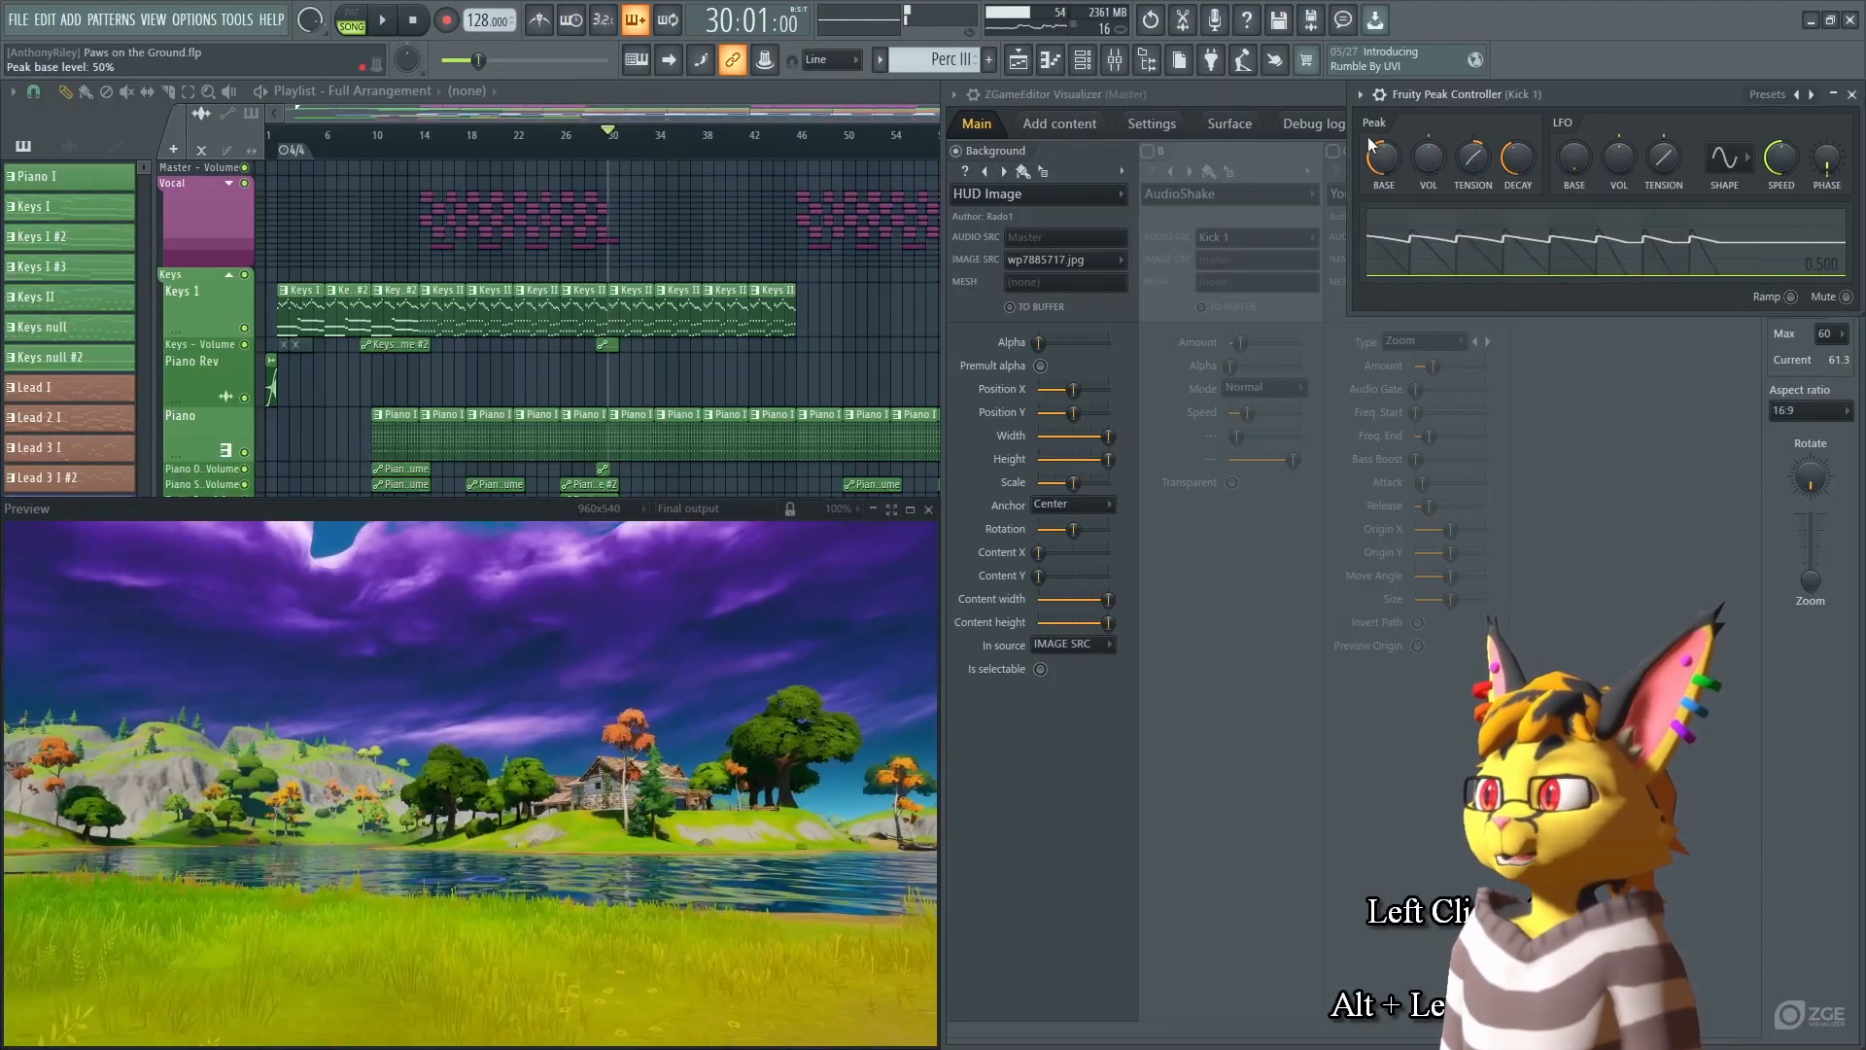
Enable layer C and, with the song playing, set its Youlean Audio Shake amount to 37% and its audio source to Kick 1.
left_click(1332, 151)
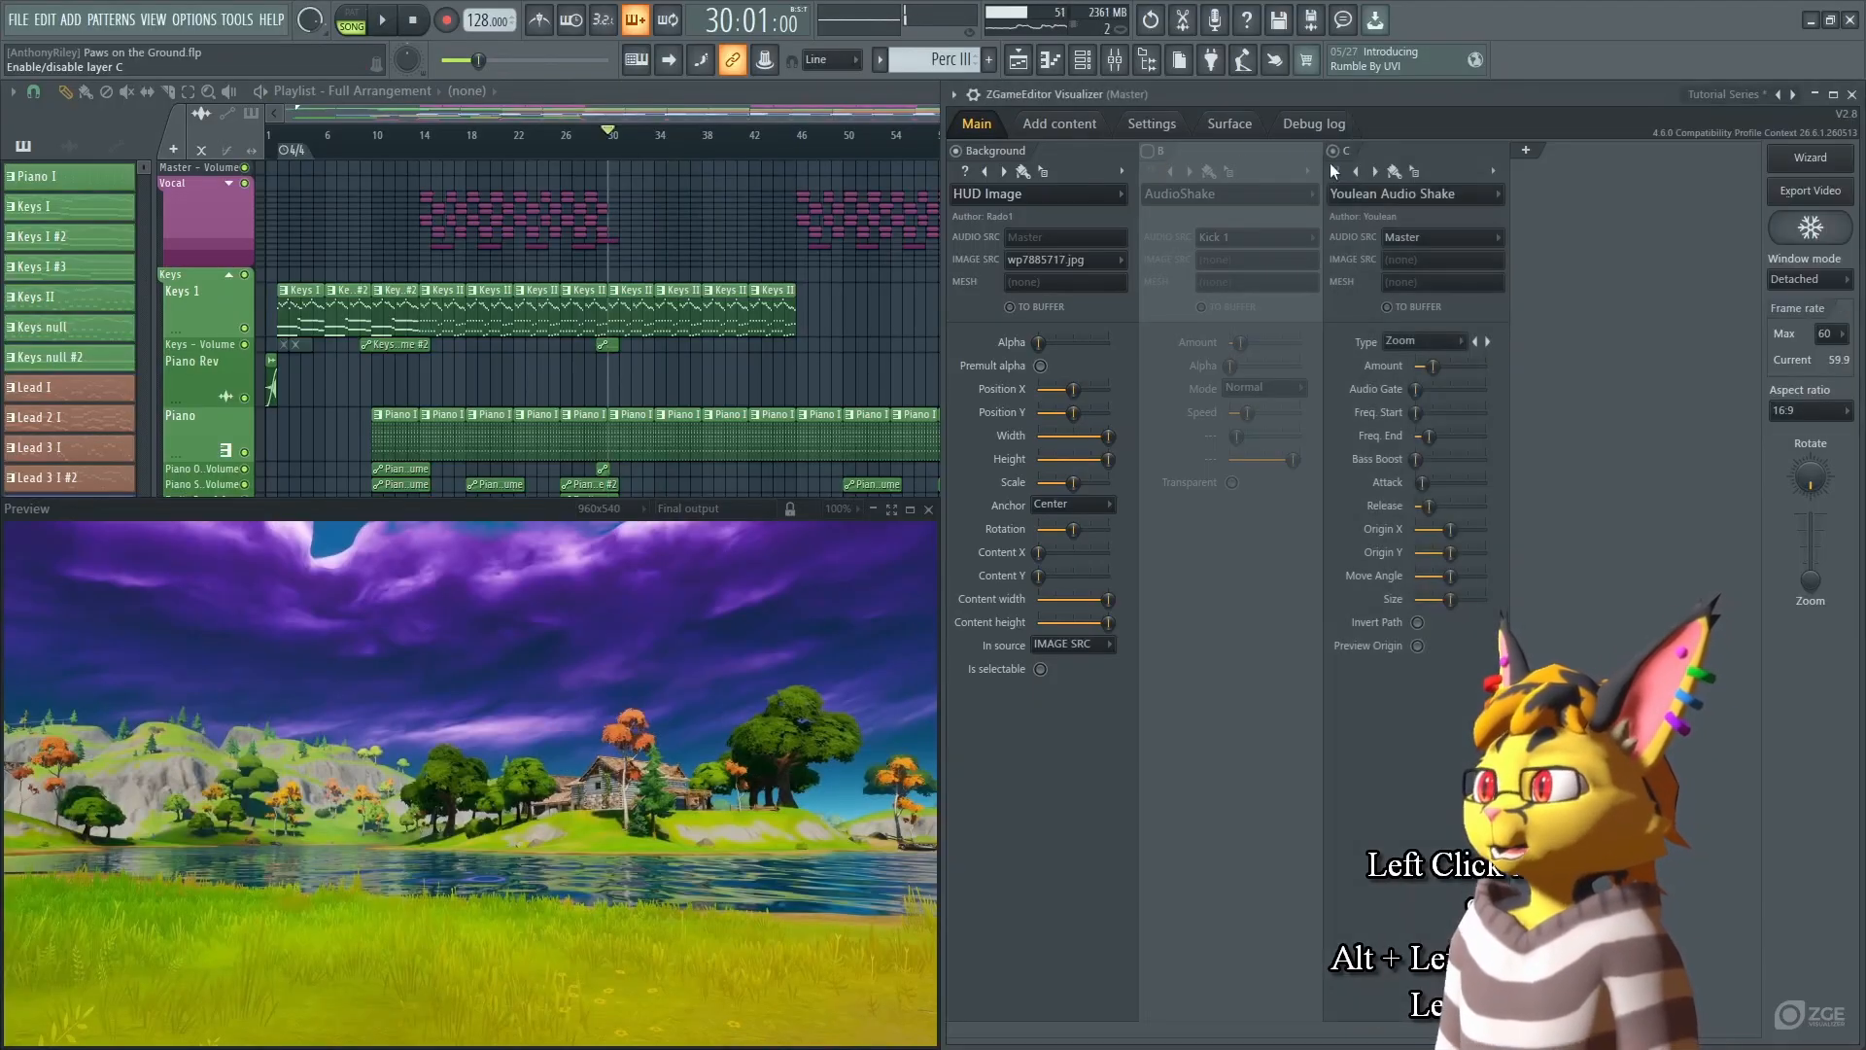
left_click(1436, 342)
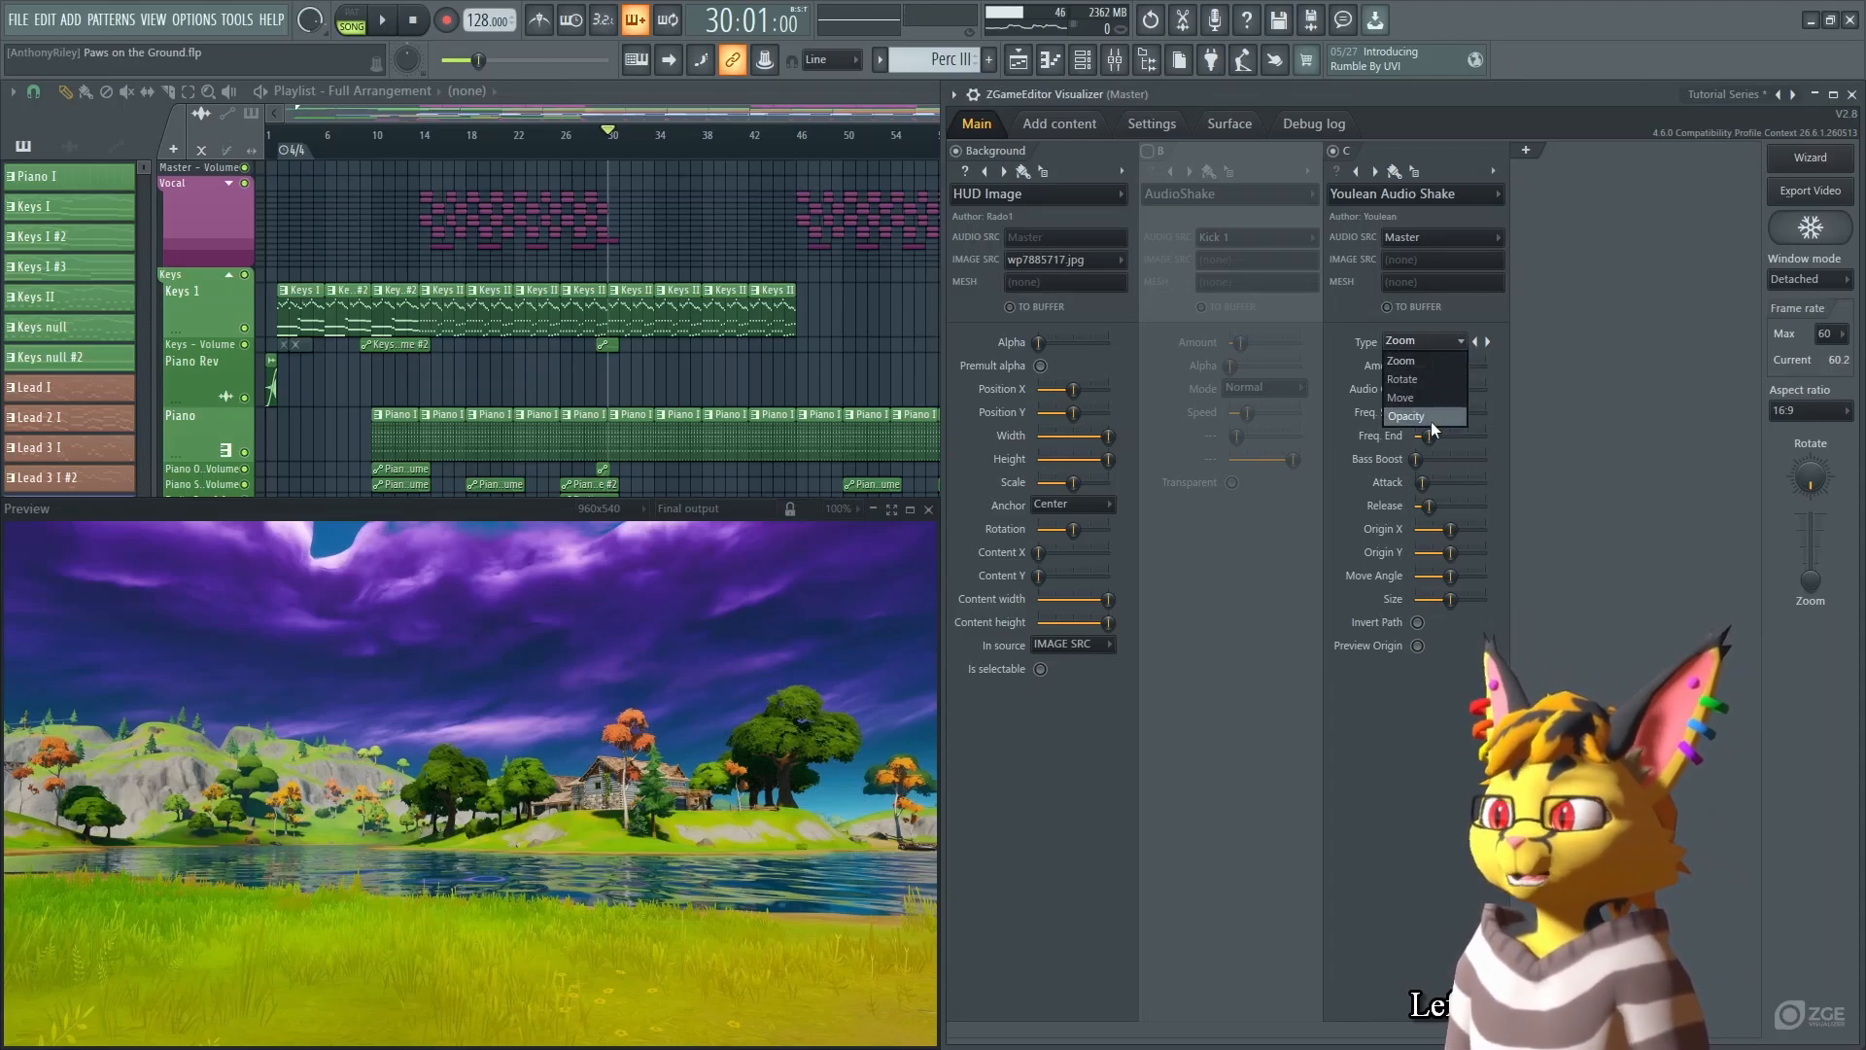
left_click(1456, 148)
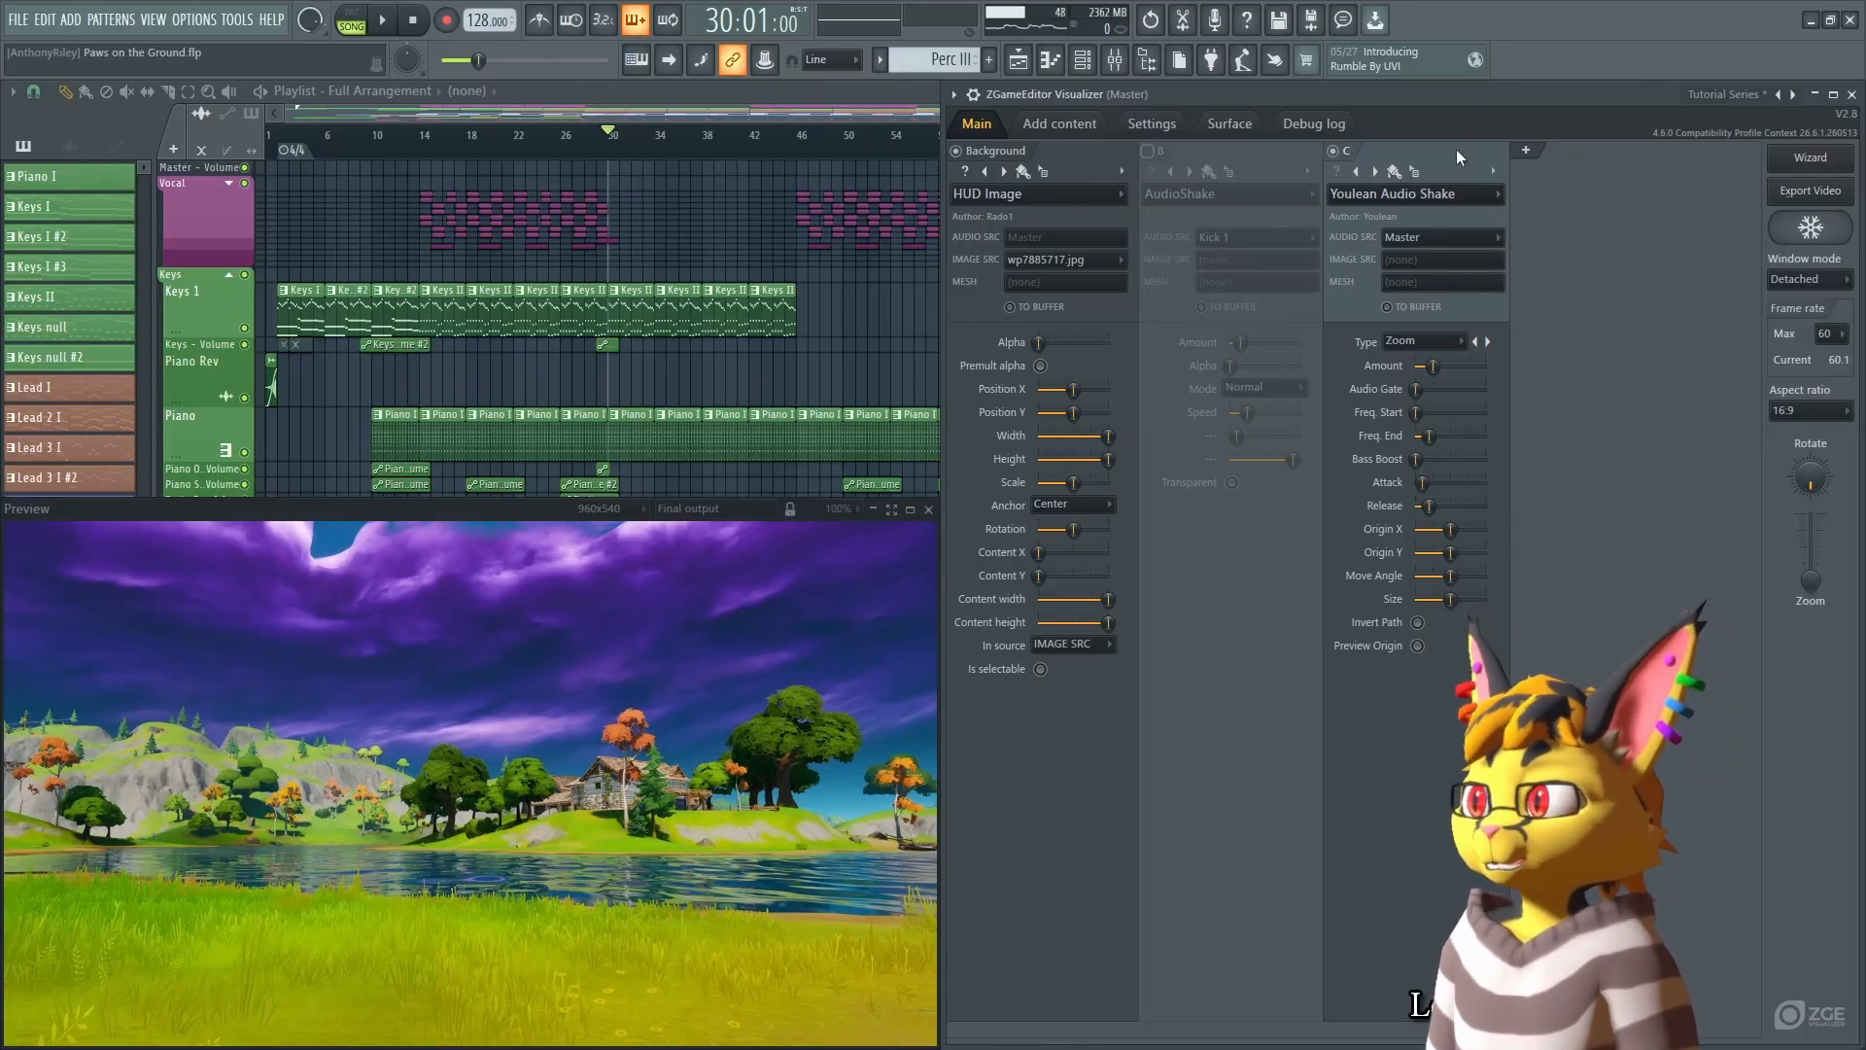
key("space")
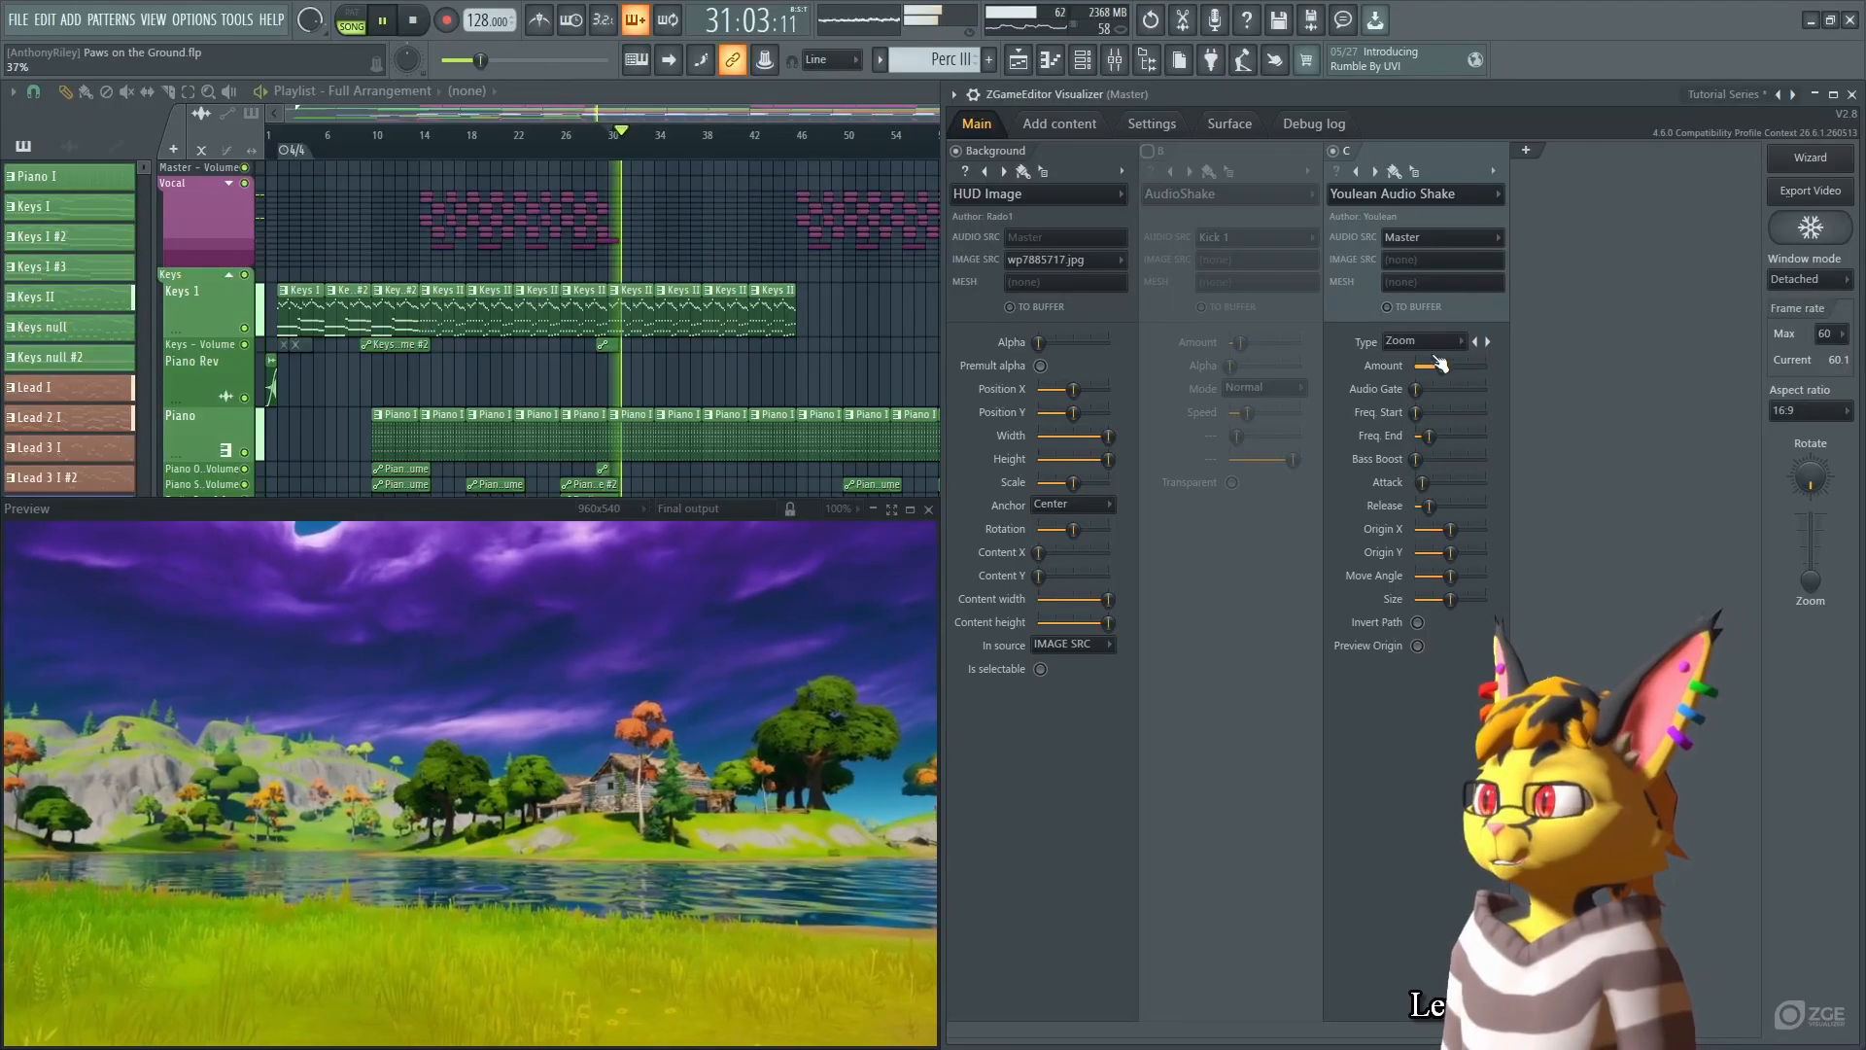
left_click(1427, 238)
left_click(1428, 230)
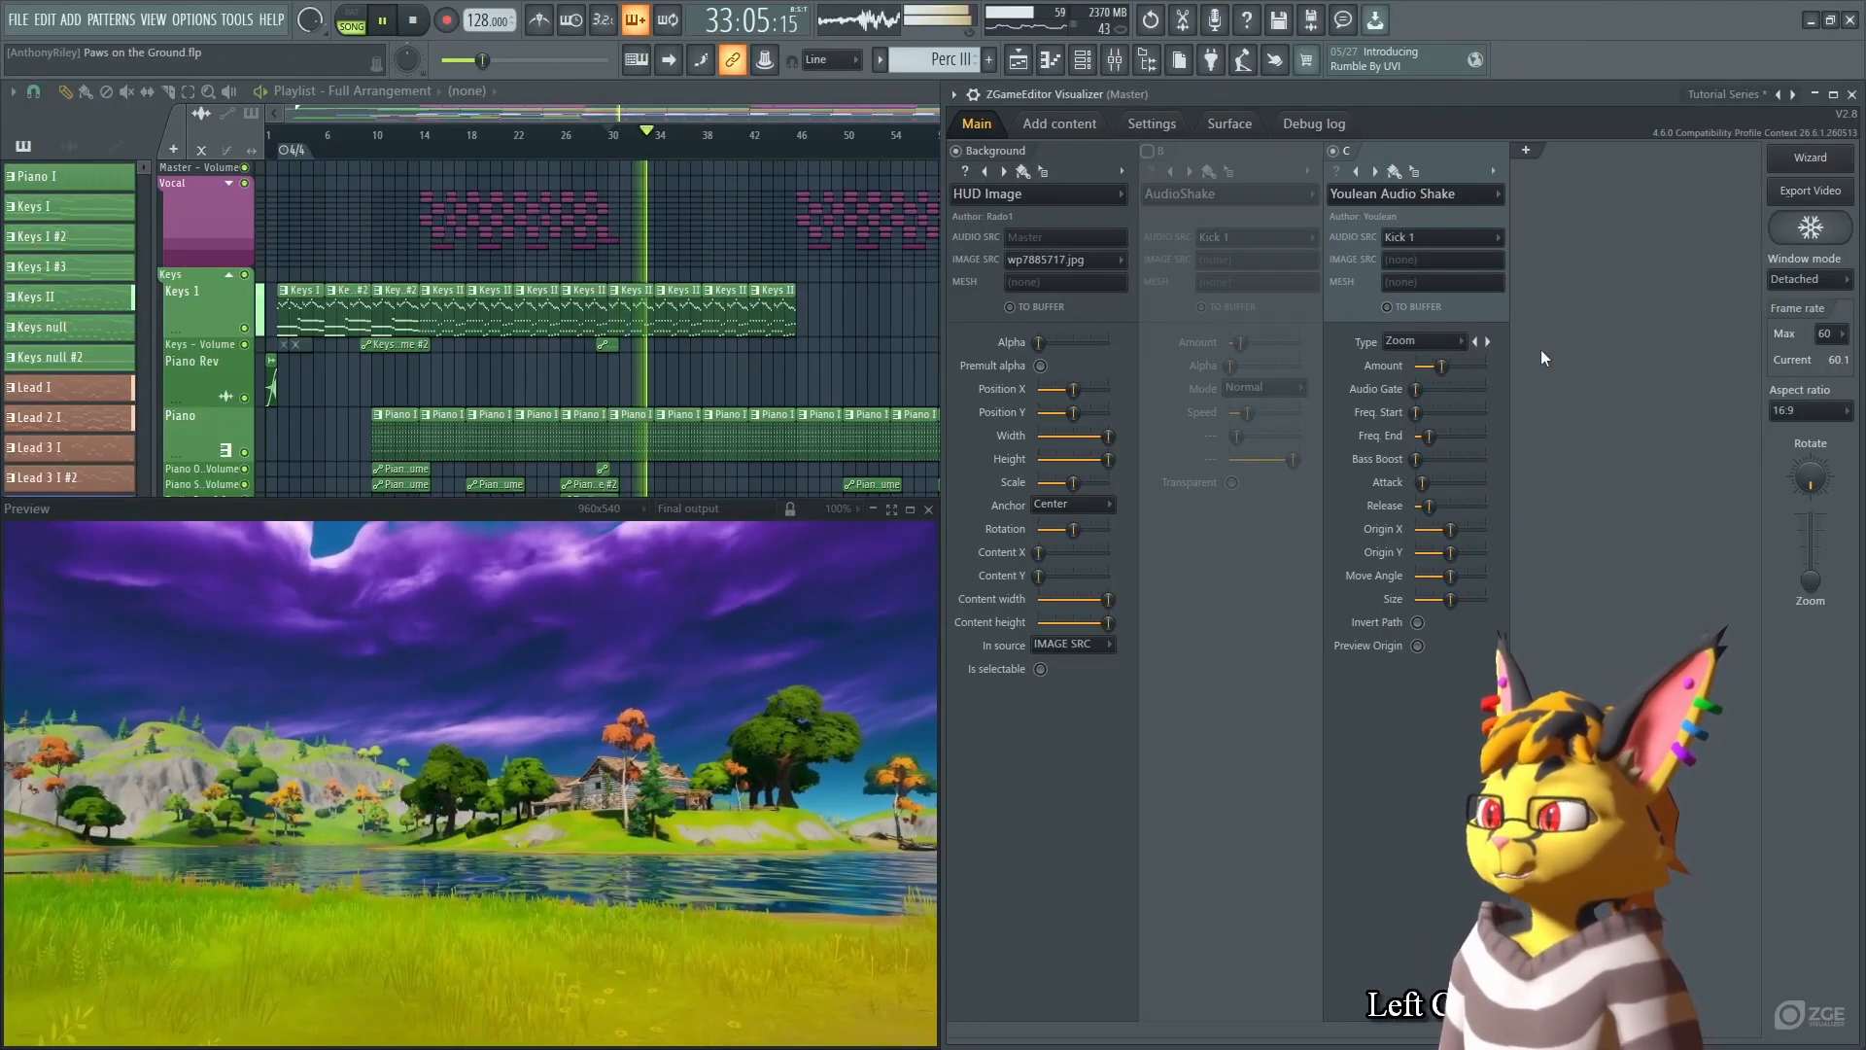
During playback, try layer C's Move and Opacity shake types, raising the Opacity amount to 100% and enabling Invert Path.
scroll(1449, 350, "down", 2)
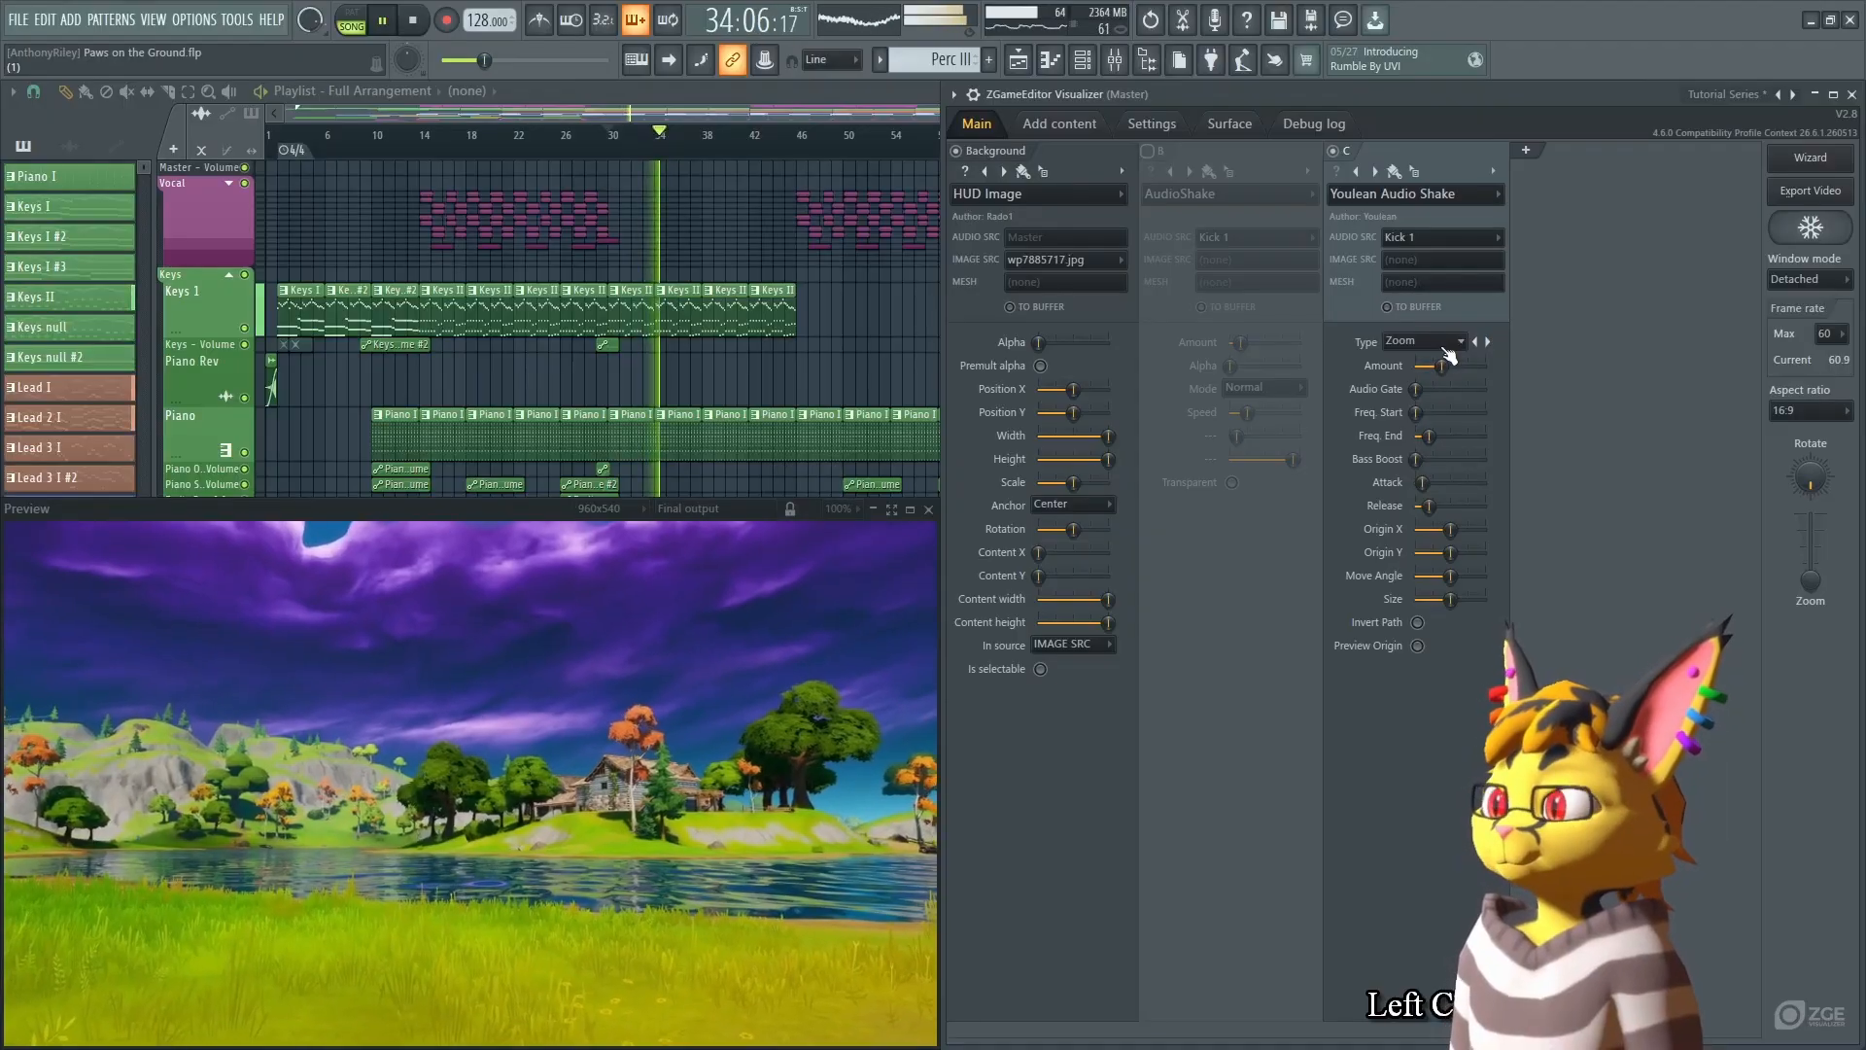
scroll(1448, 349, "down", 1)
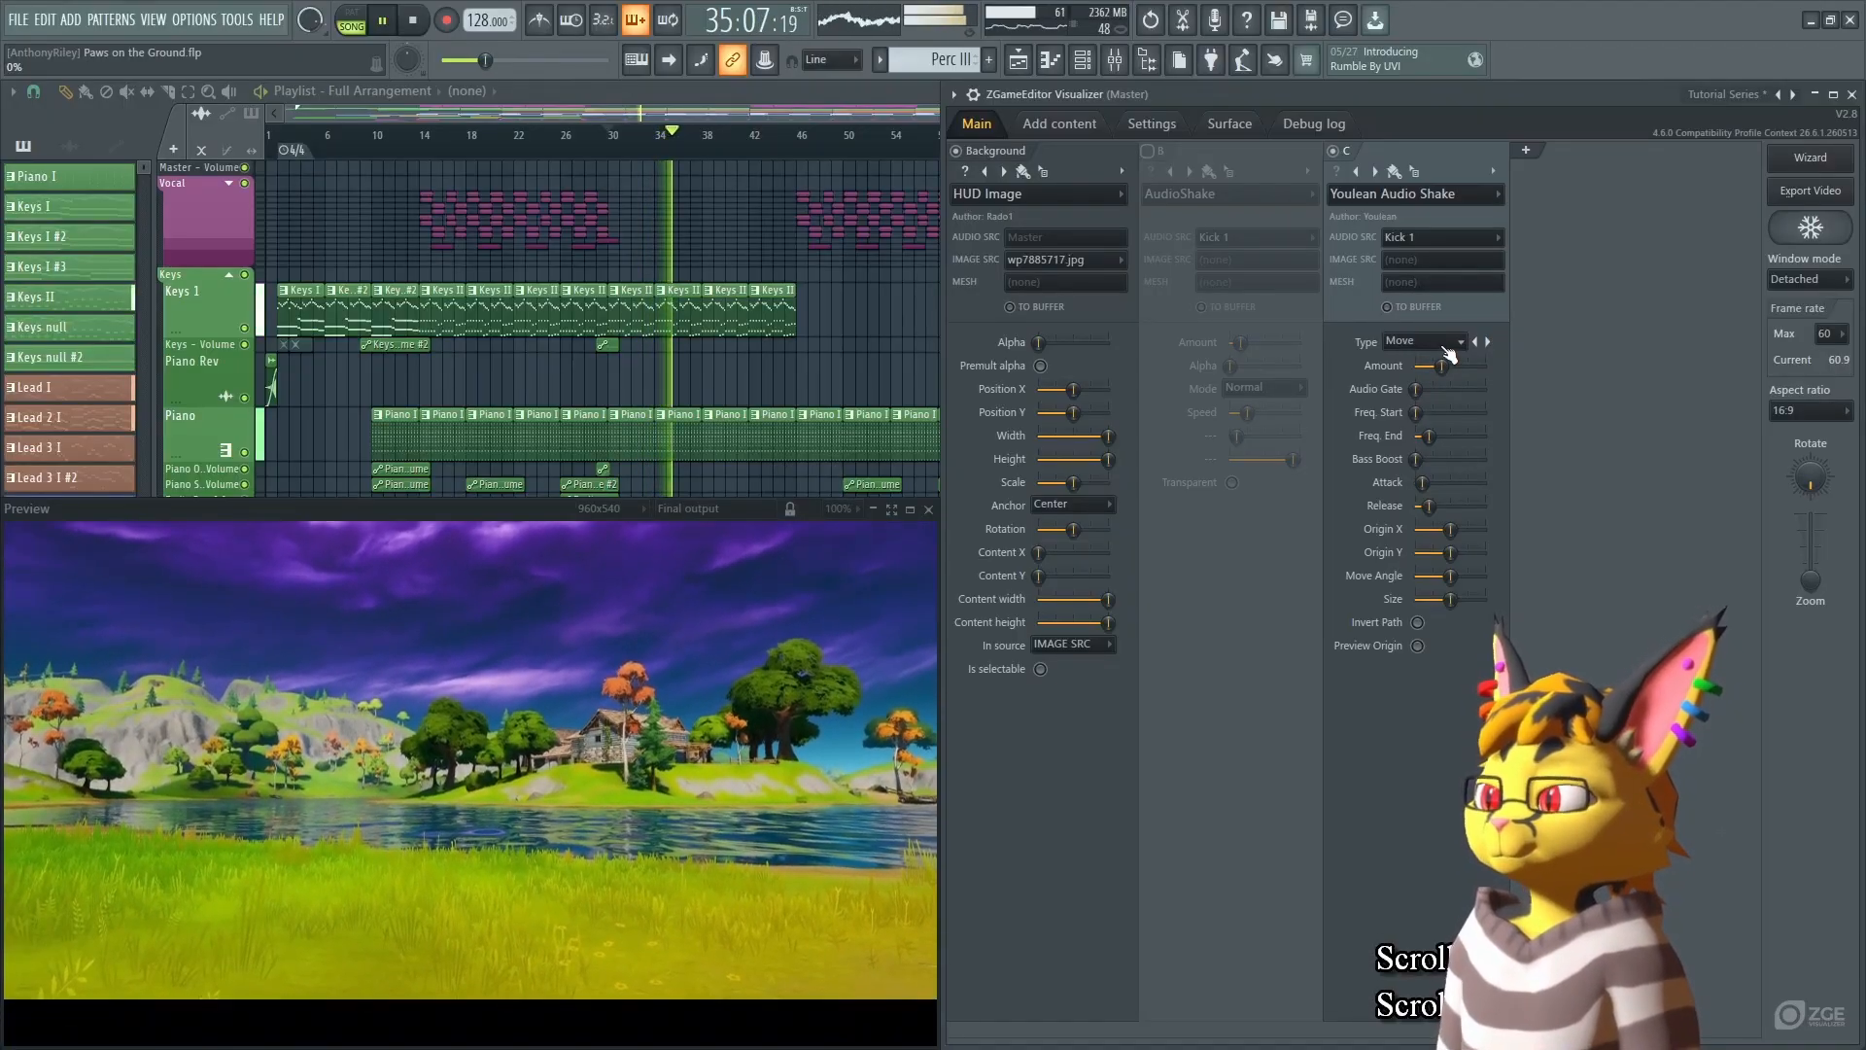
scroll(1448, 350, "down", 1)
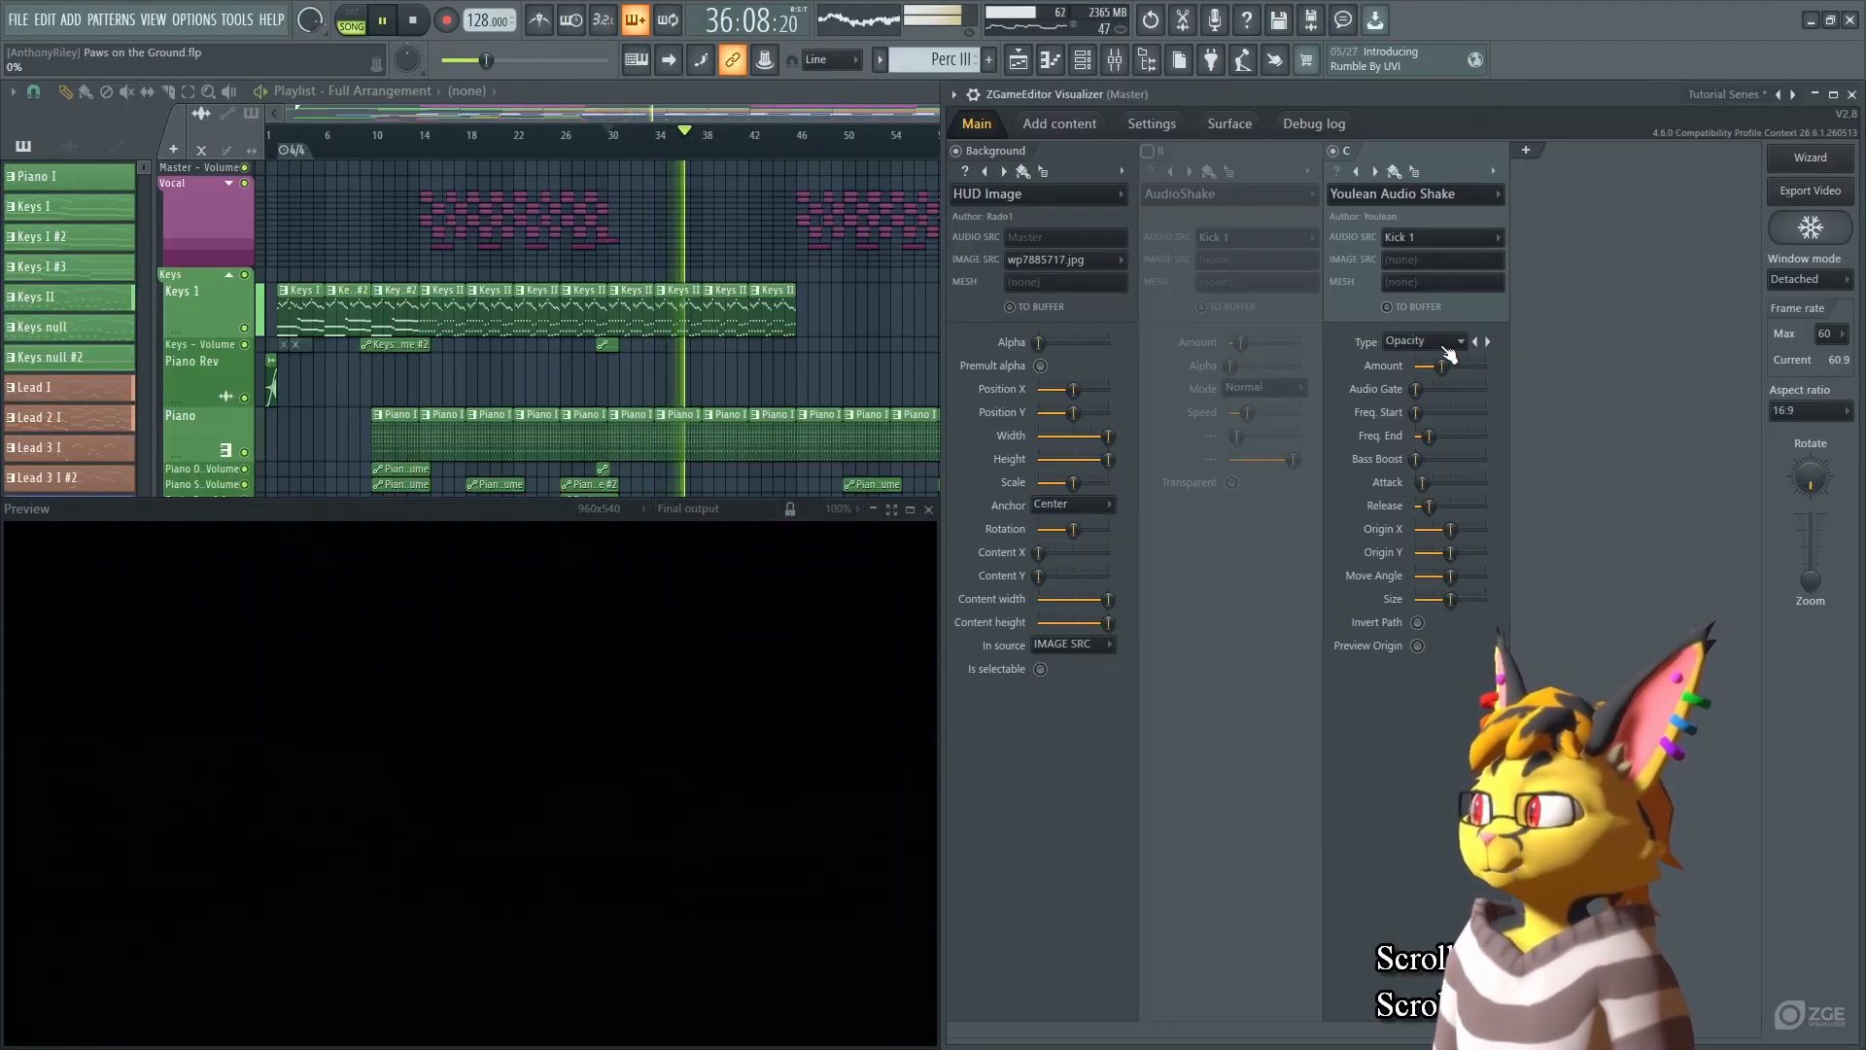
left_click_drag(1444, 366, 1492, 378)
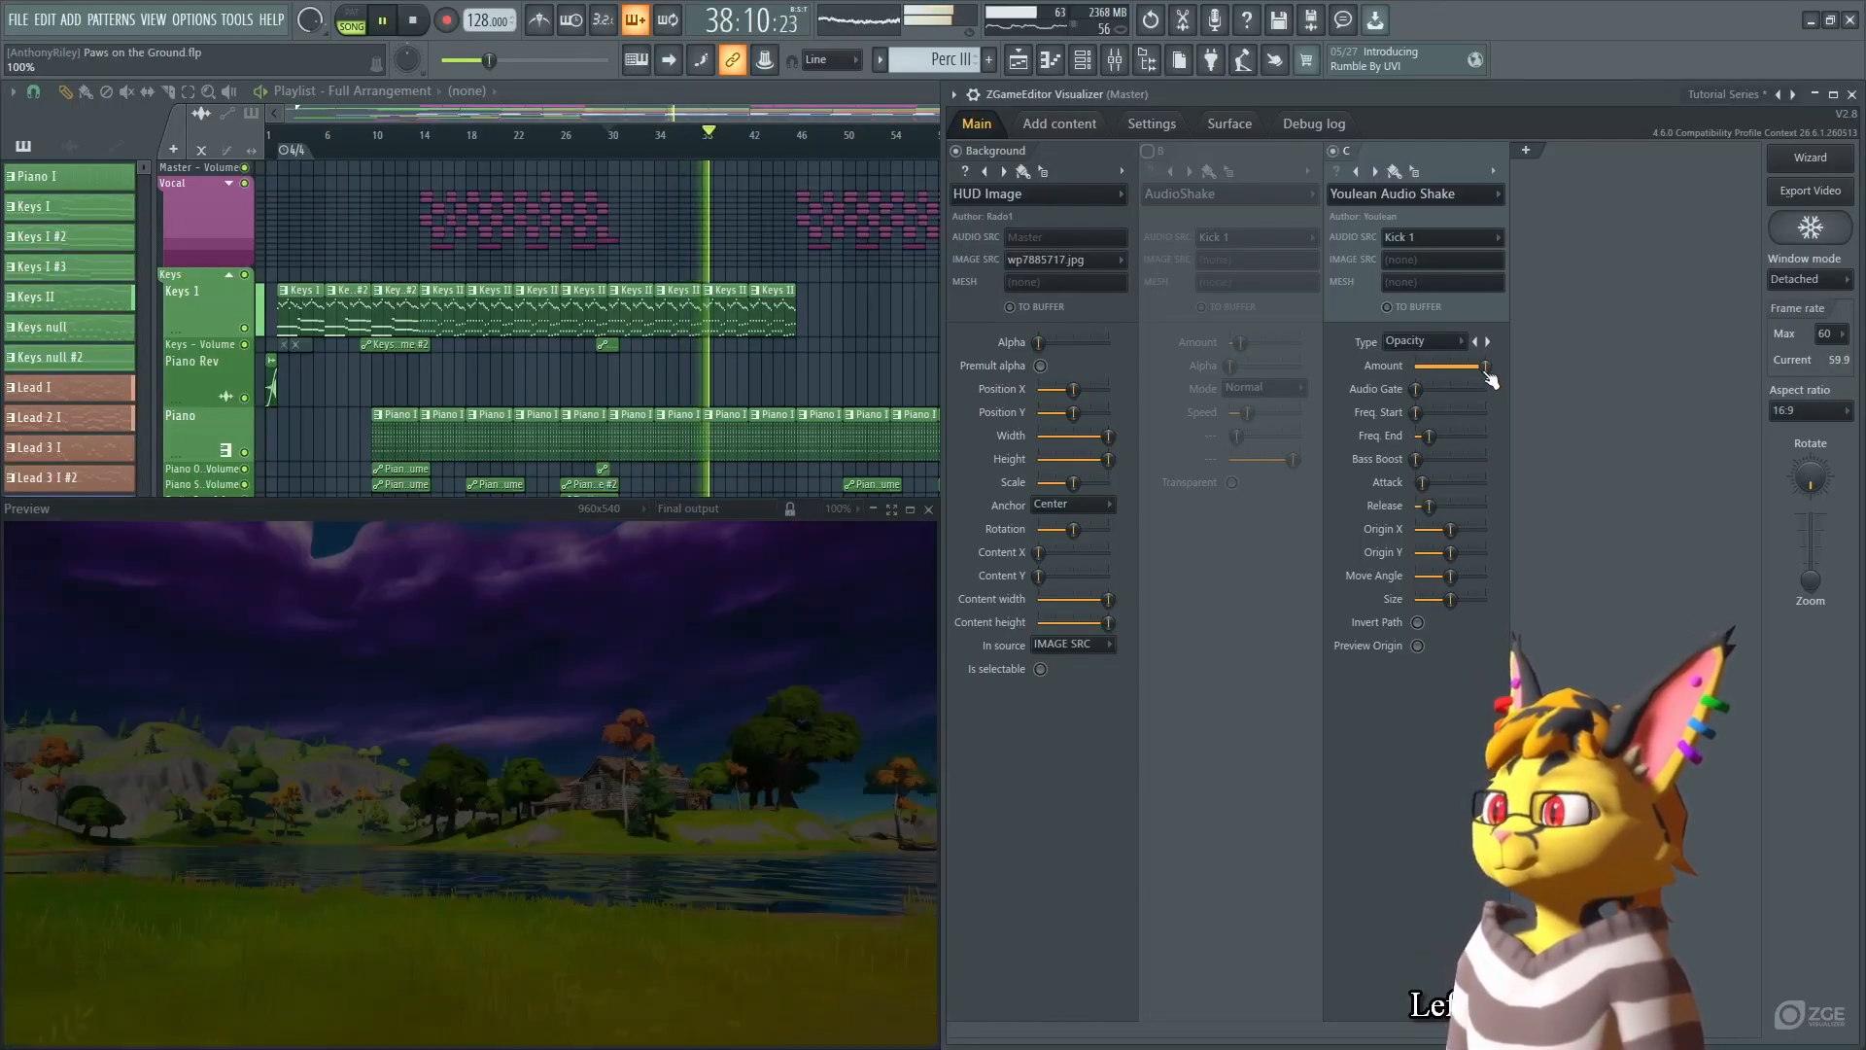
left_click(1417, 622)
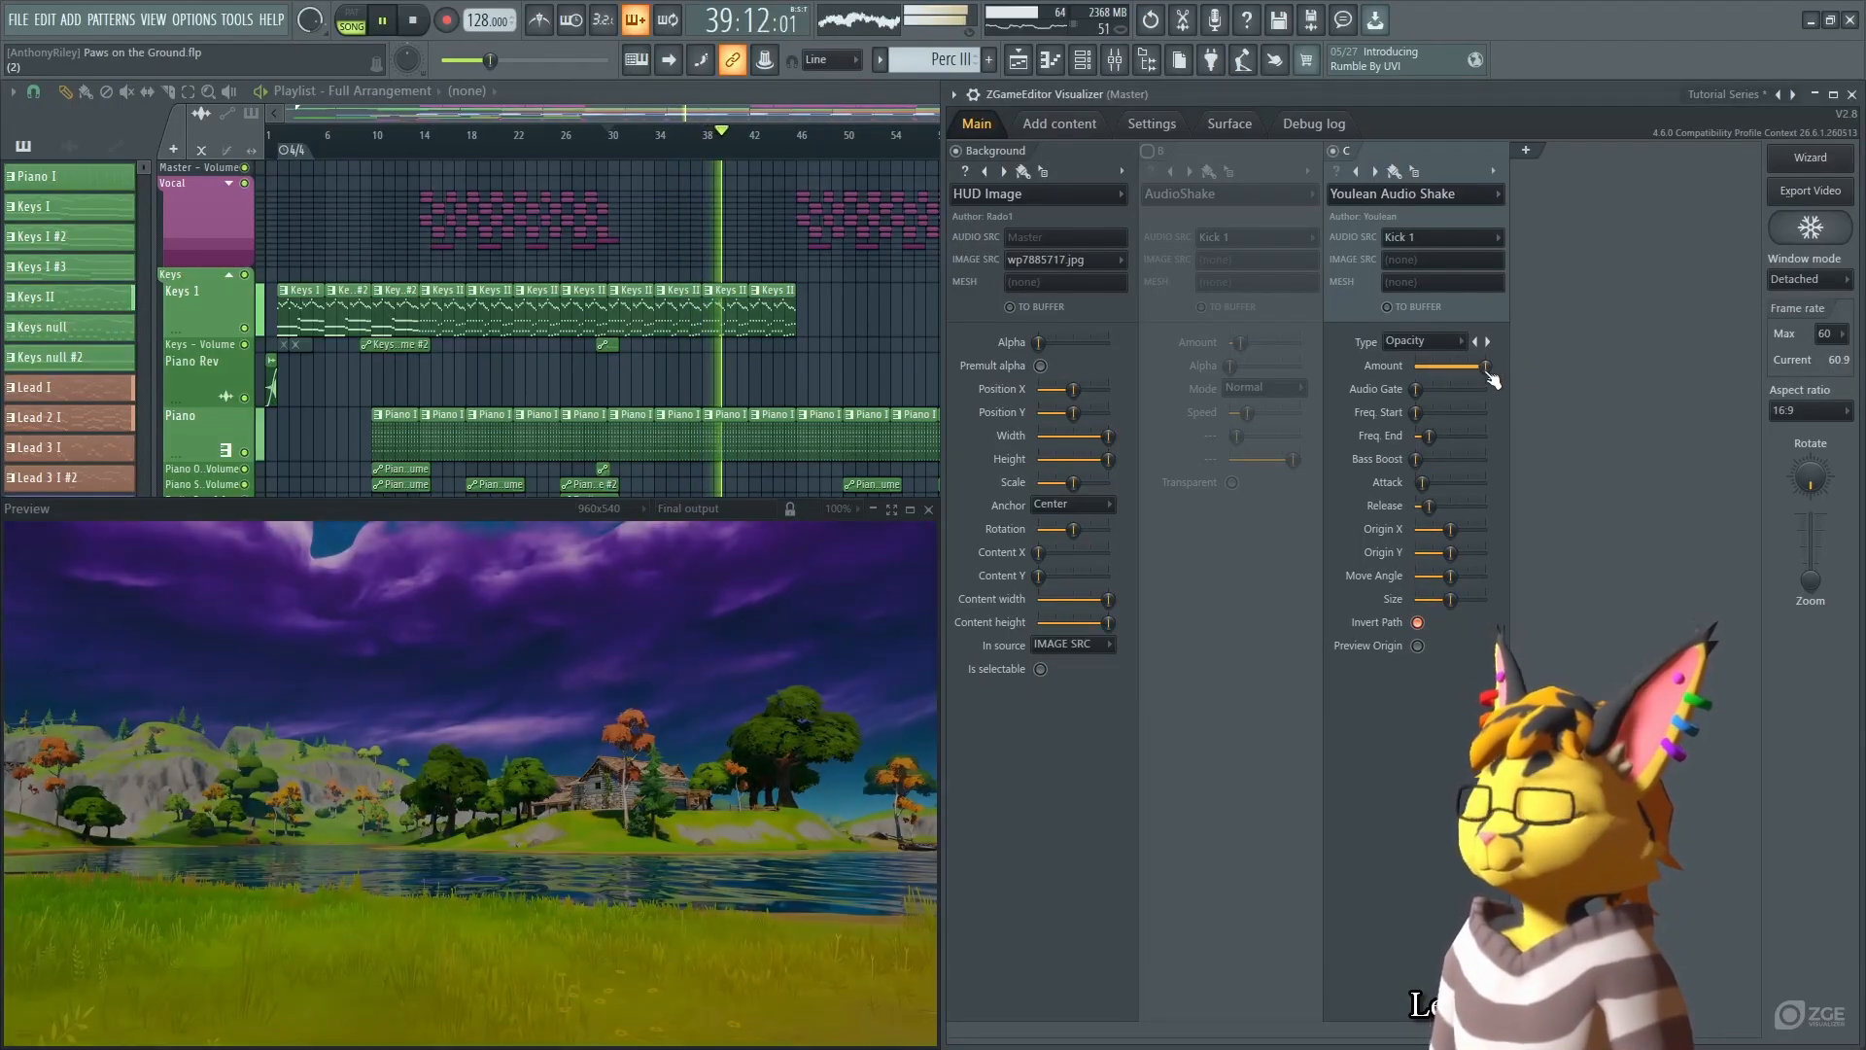
Stop playback, turn off Invert Path, and return the Youlean Audio Shake to its default amount and the Zoom type.
key("space")
left_click(1417, 622)
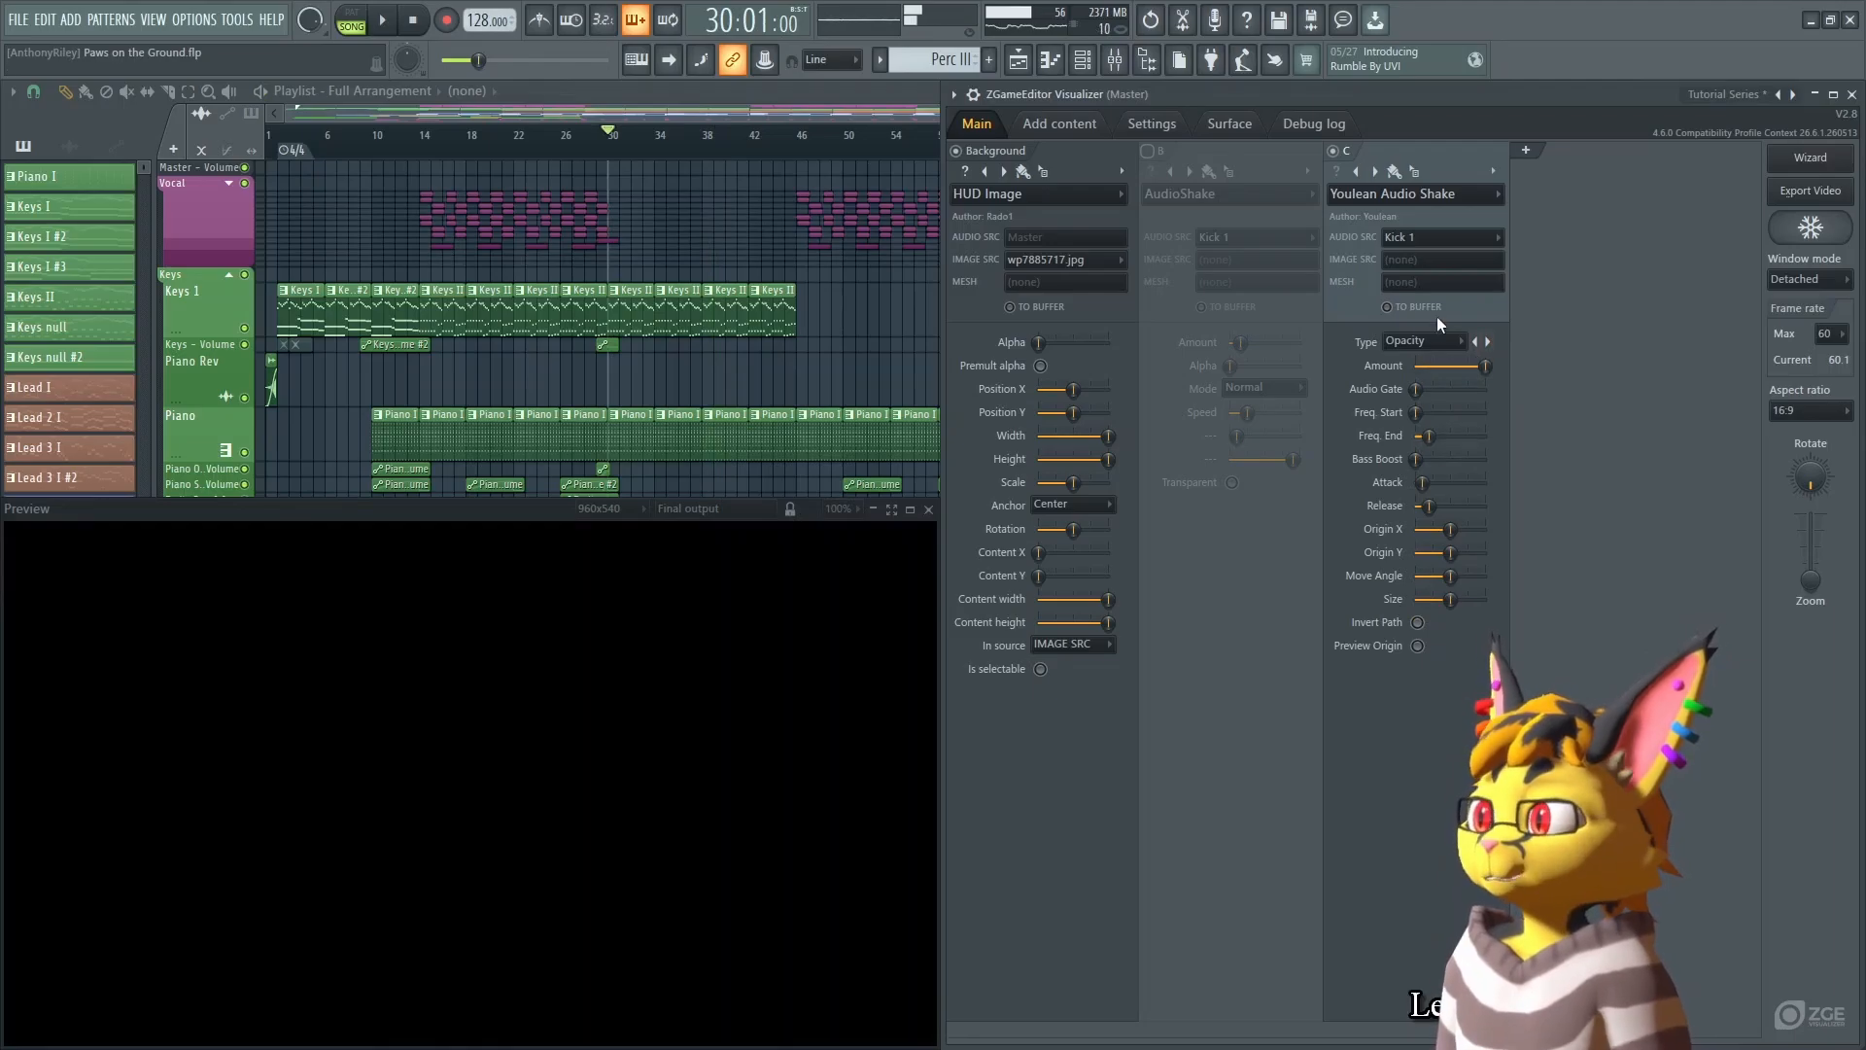
left_click(1487, 369, "alt")
scroll(1437, 344, "down", 1)
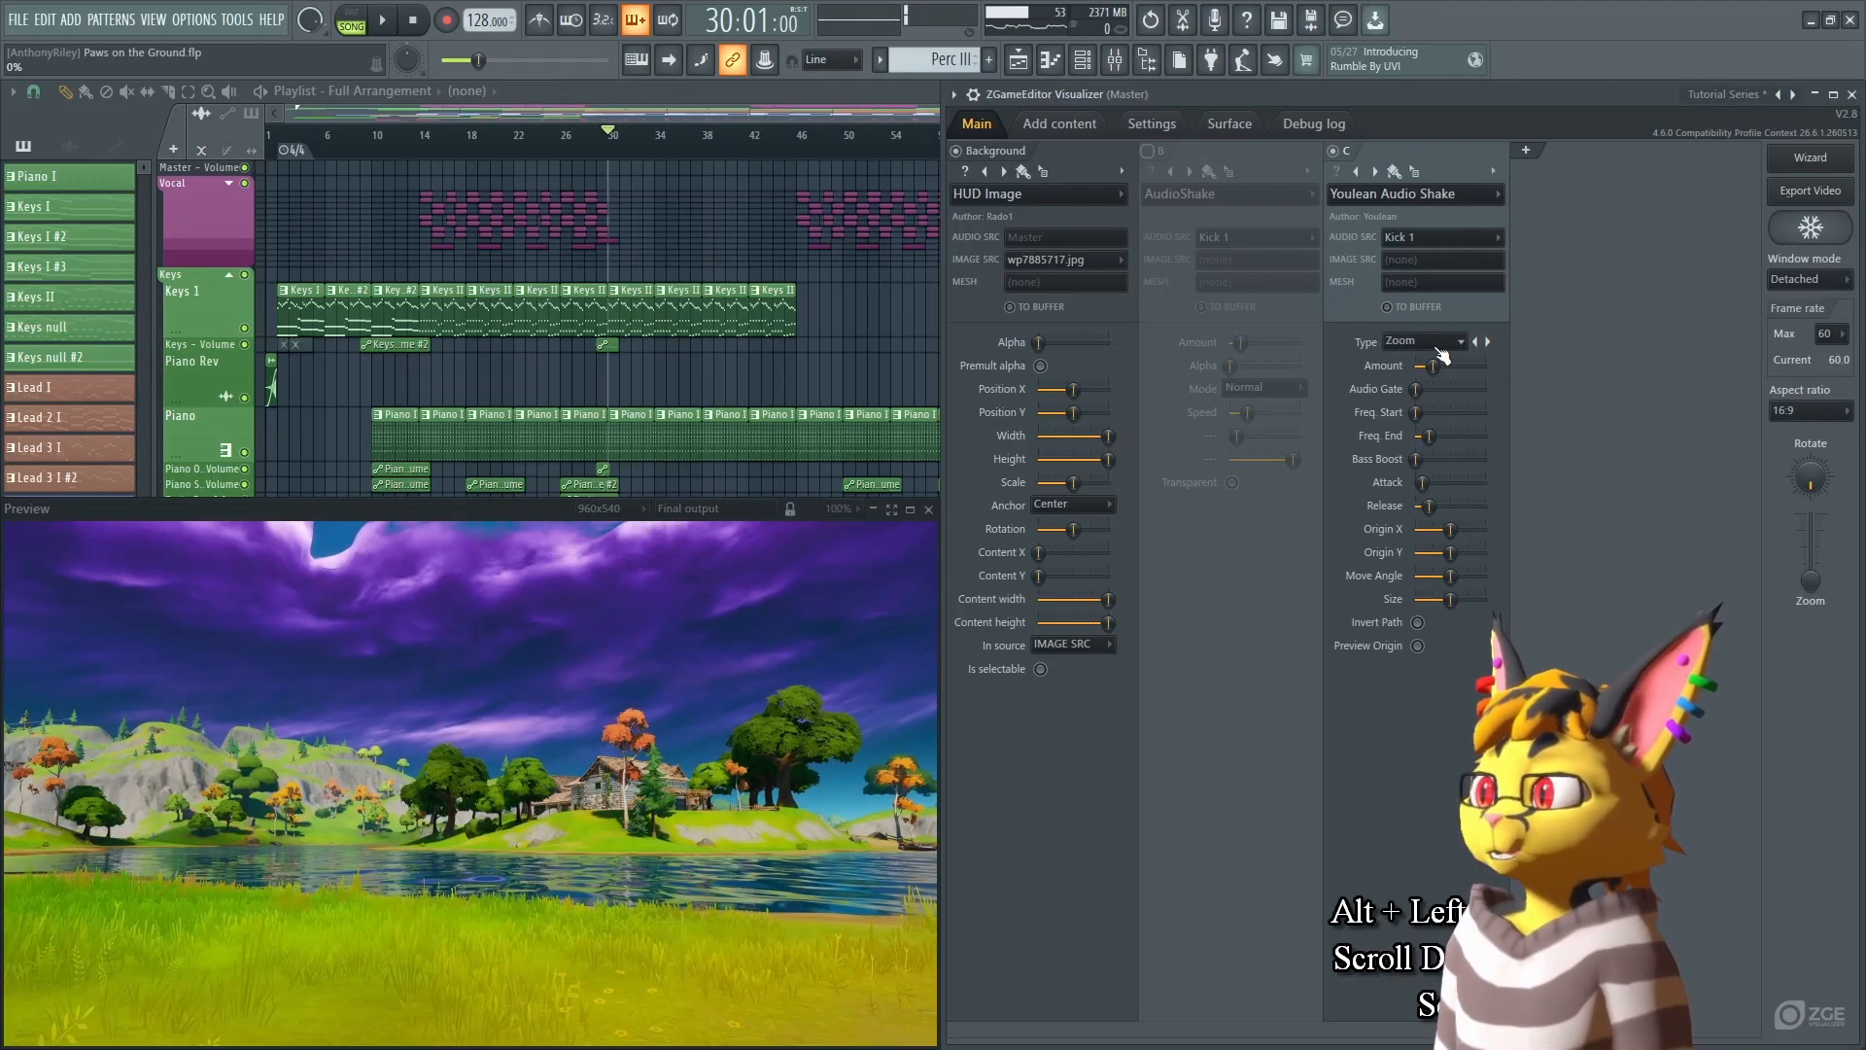
Try a higher audio gate on layer C during playback, and set the effect's audio source to Master.
key("space")
mouse_move(1417, 391)
left_mouse_down()
mouse_move(1456, 392)
mouse_move(1429, 390)
left_mouse_up()
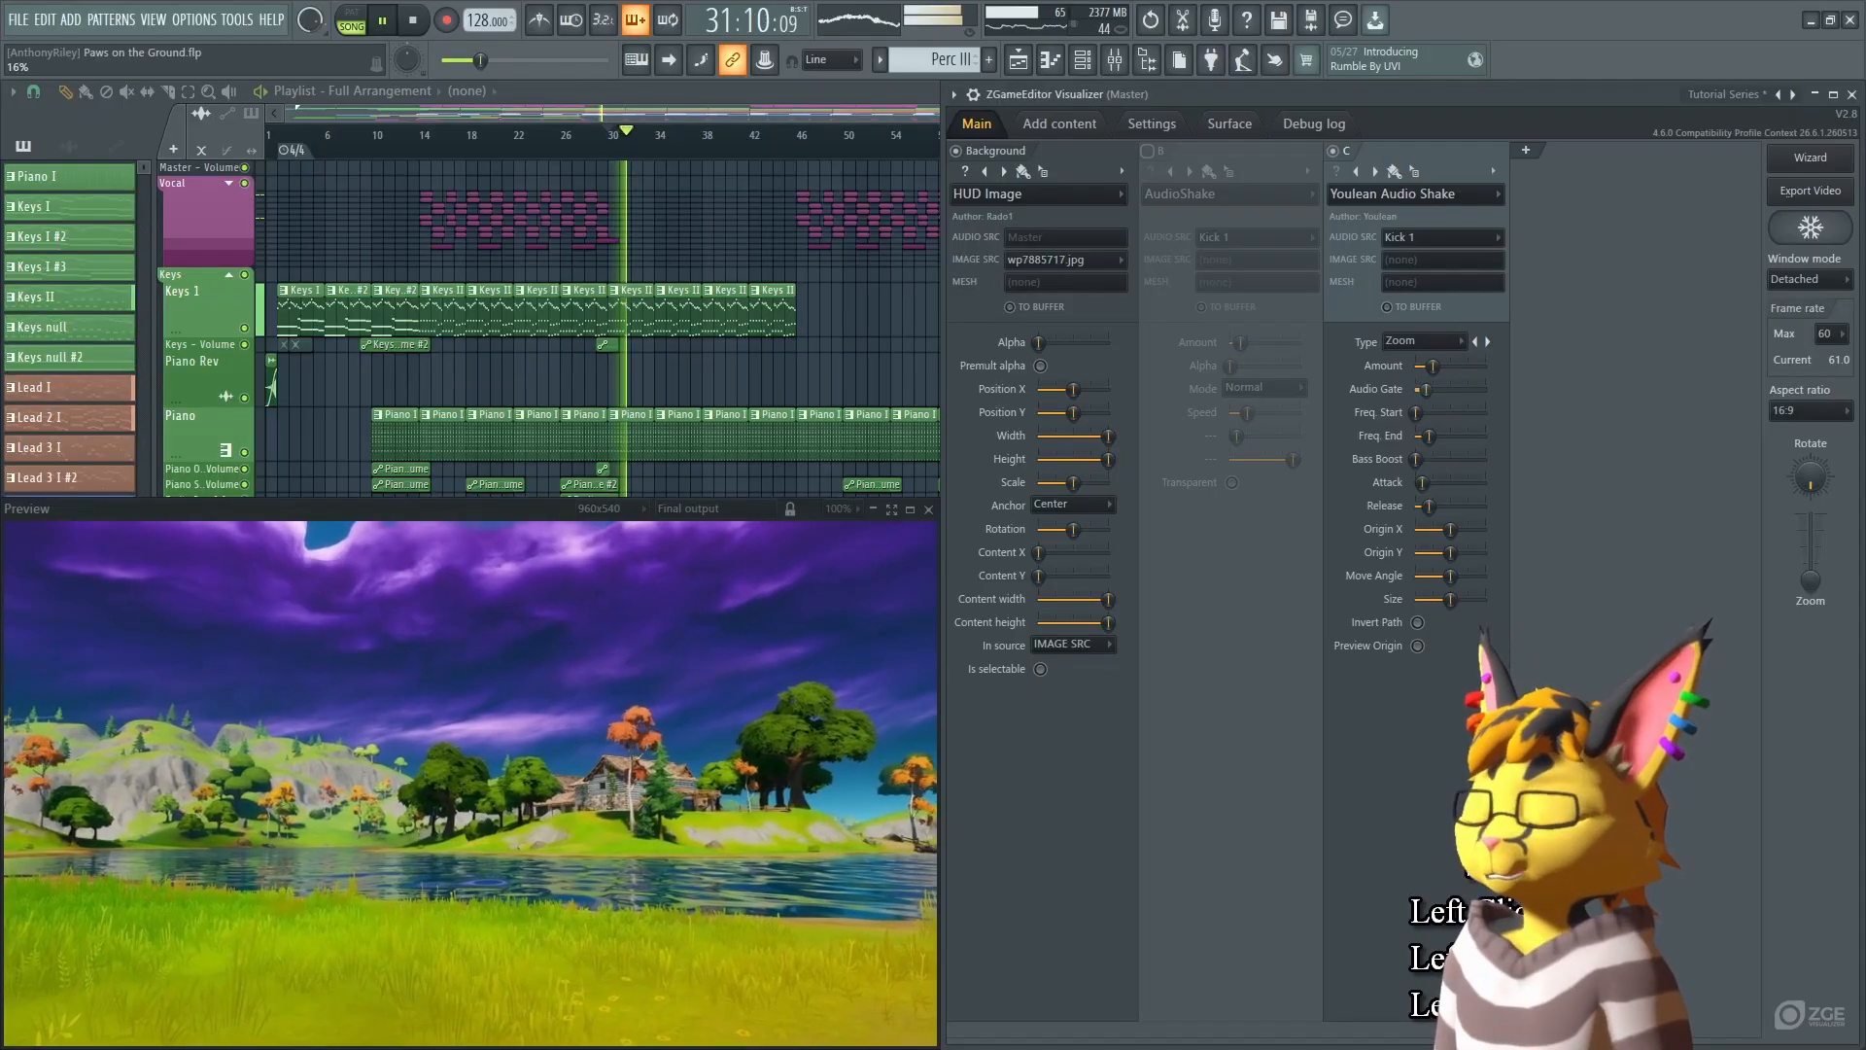
key("space")
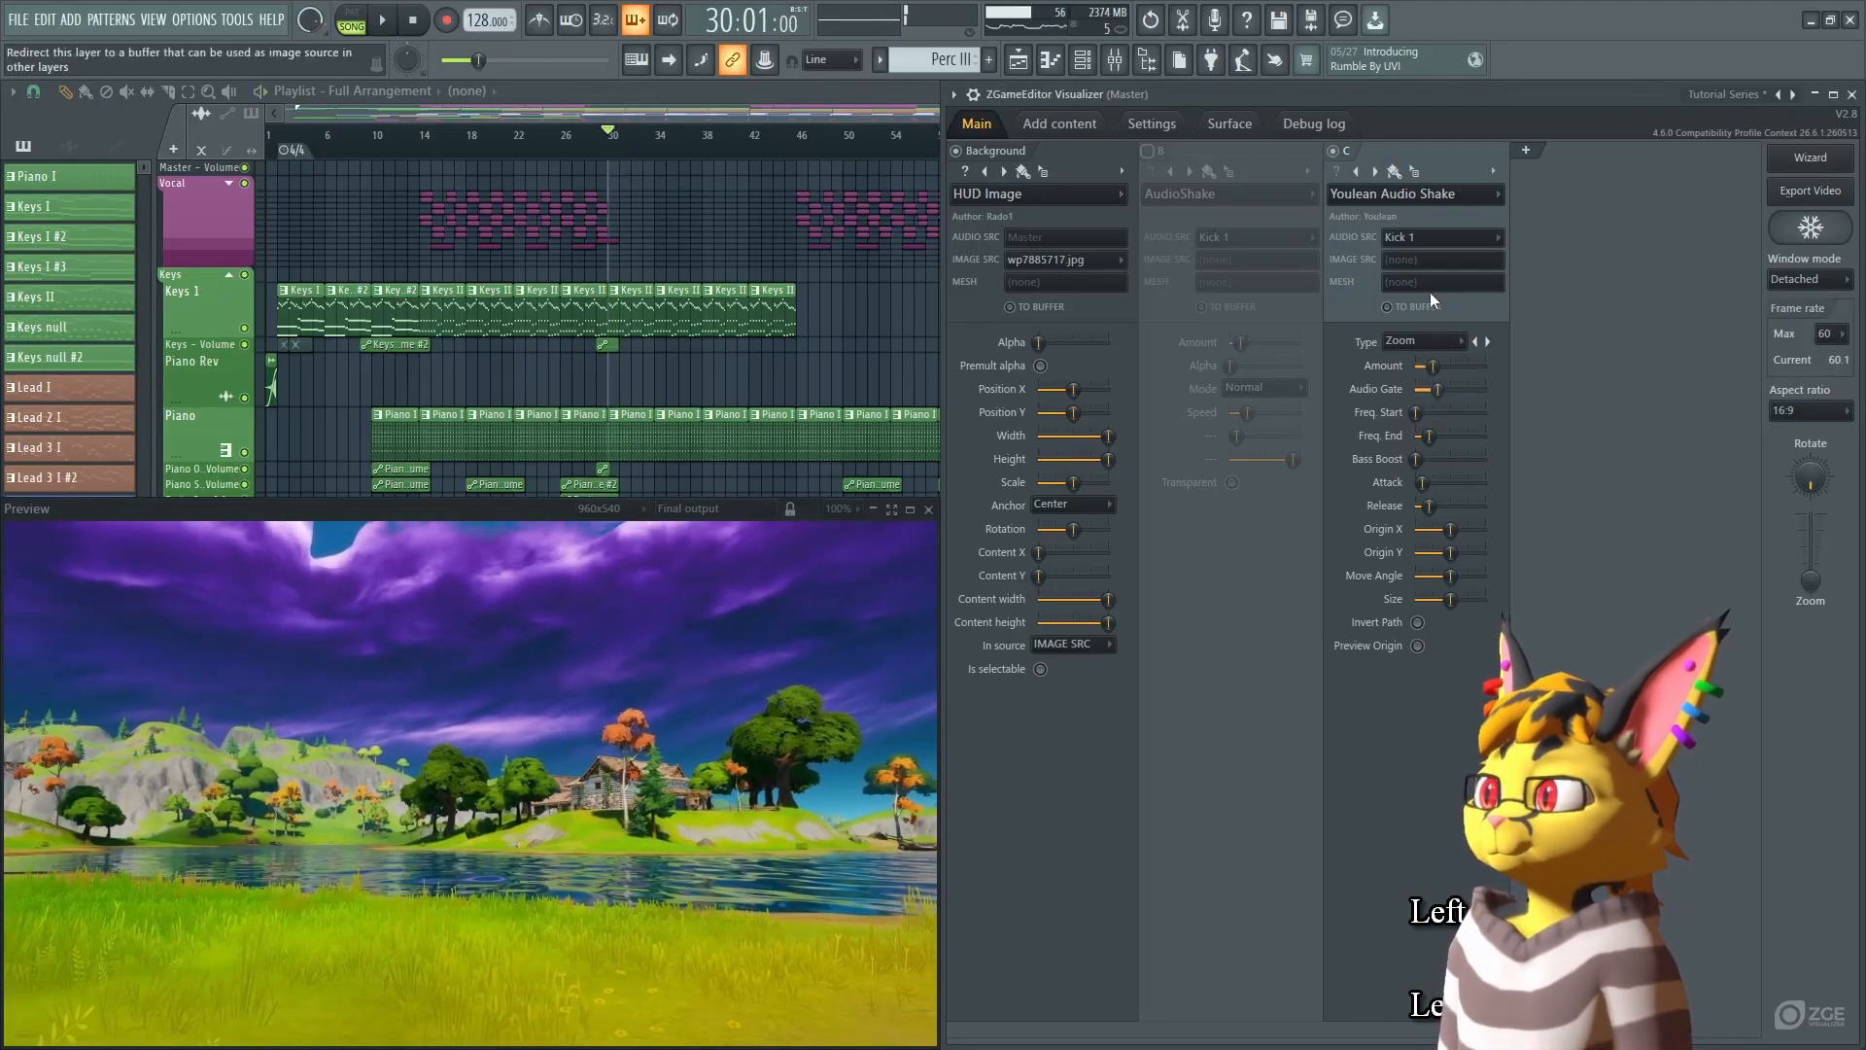
left_click(1427, 236)
left_click(1425, 30)
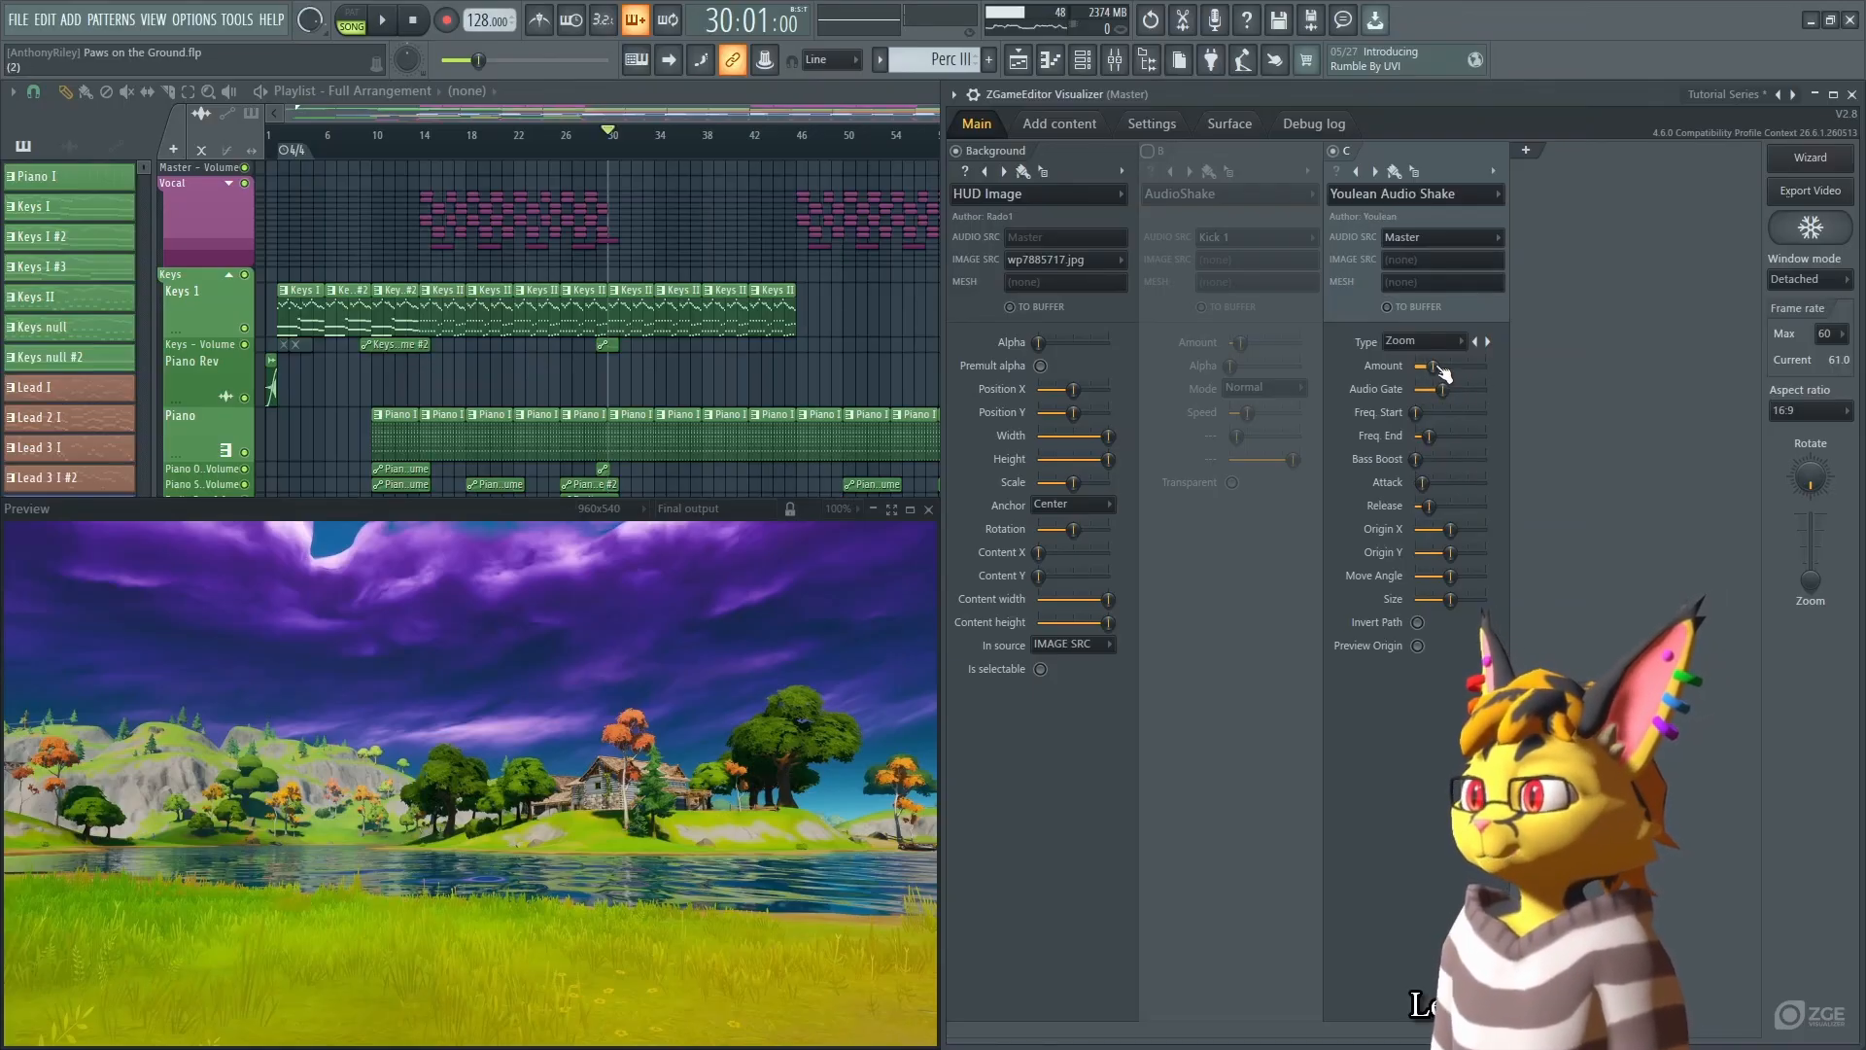
With the song playing from bar 30, try a high audio gate on layer C and settle it at 11%.
key("space")
left_click_drag(1445, 389, 1465, 389)
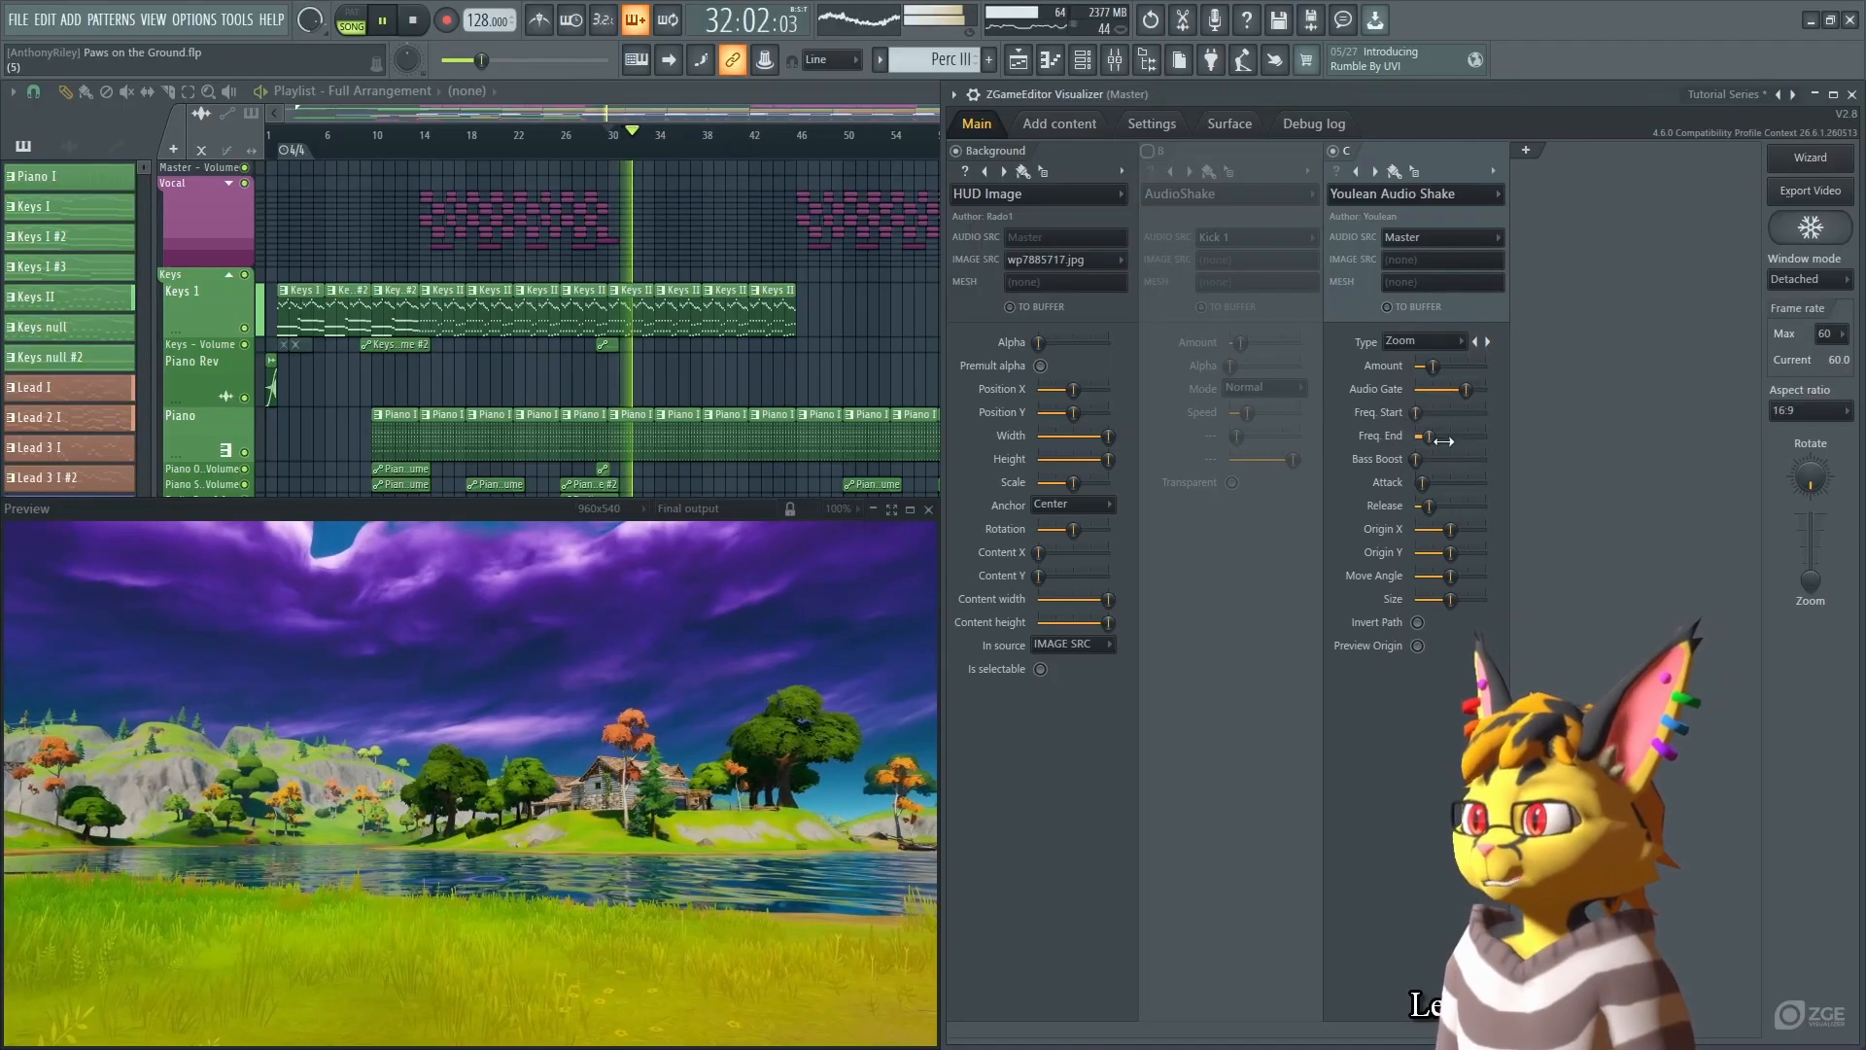
left_click_drag(1467, 390, 1424, 391)
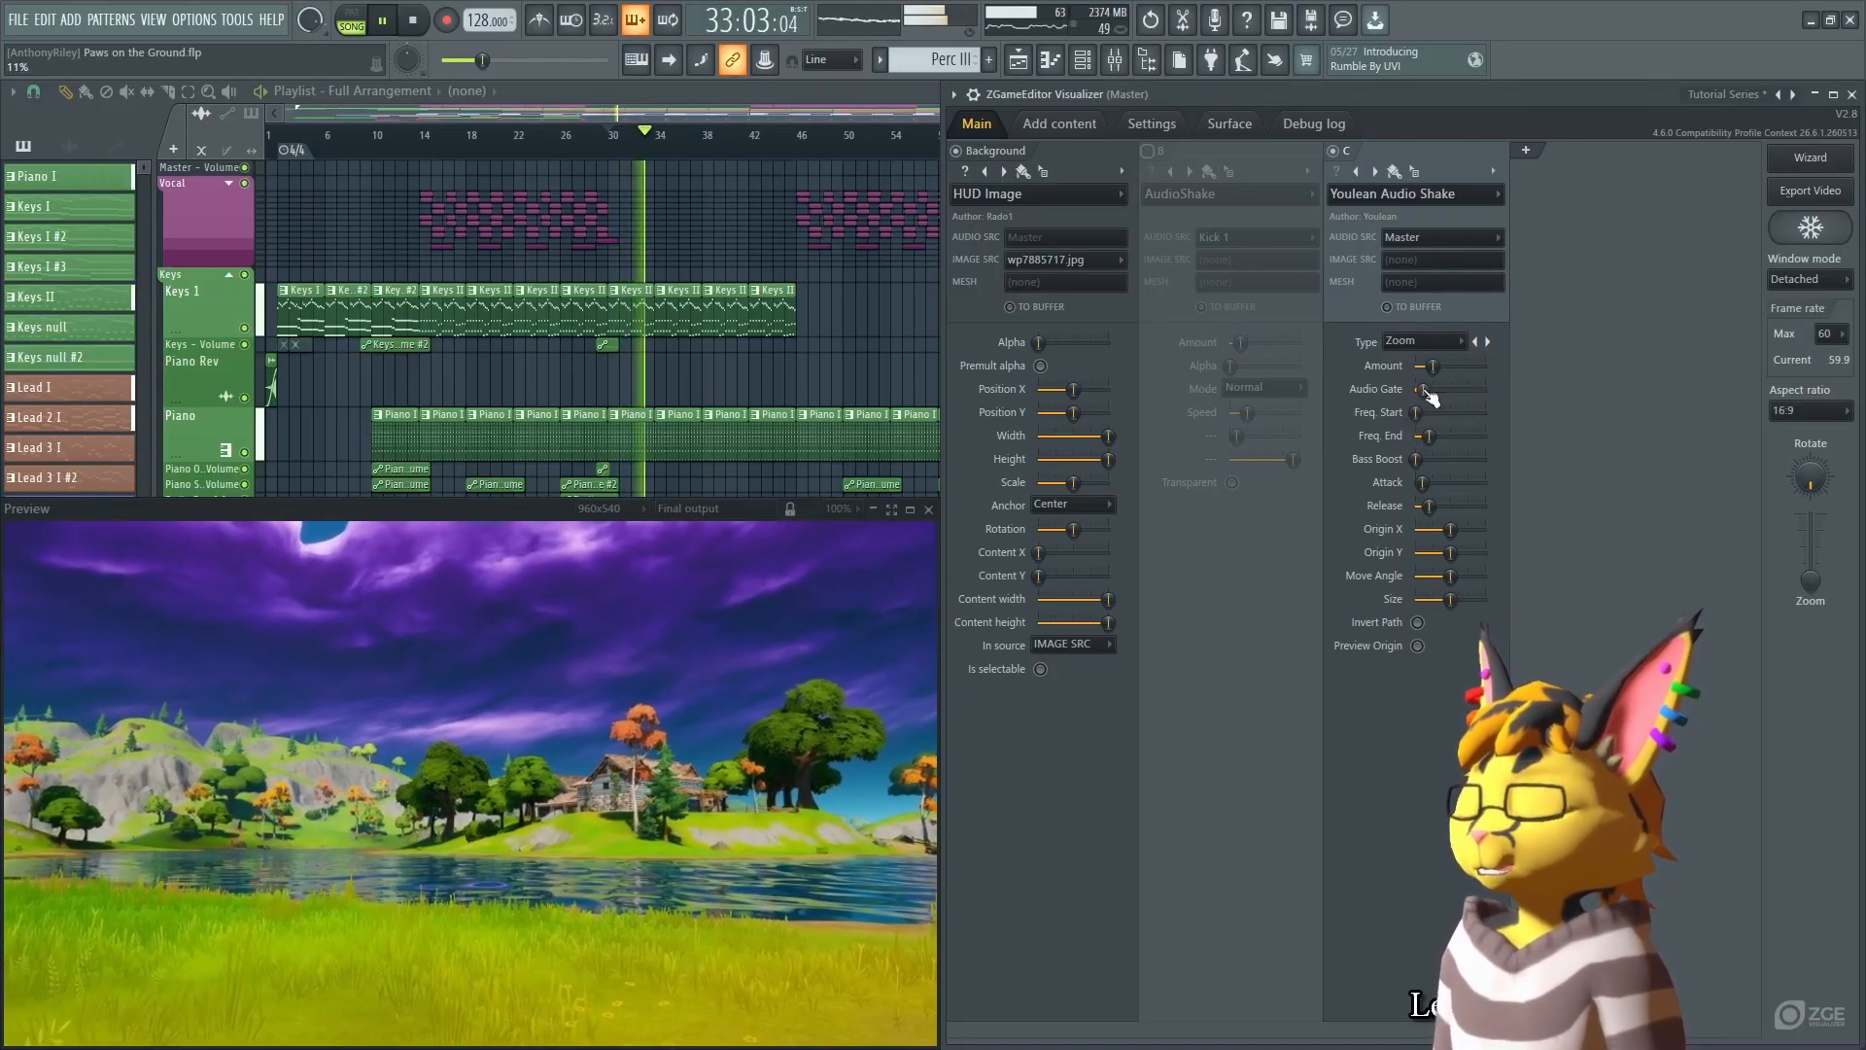
Try higher attack and release values for the Youlean Audio Shake, reset both to default, and stop playback.
left_click_drag(1422, 483, 1450, 507)
left_click(1449, 506, "alt")
left_click(1439, 484, "alt")
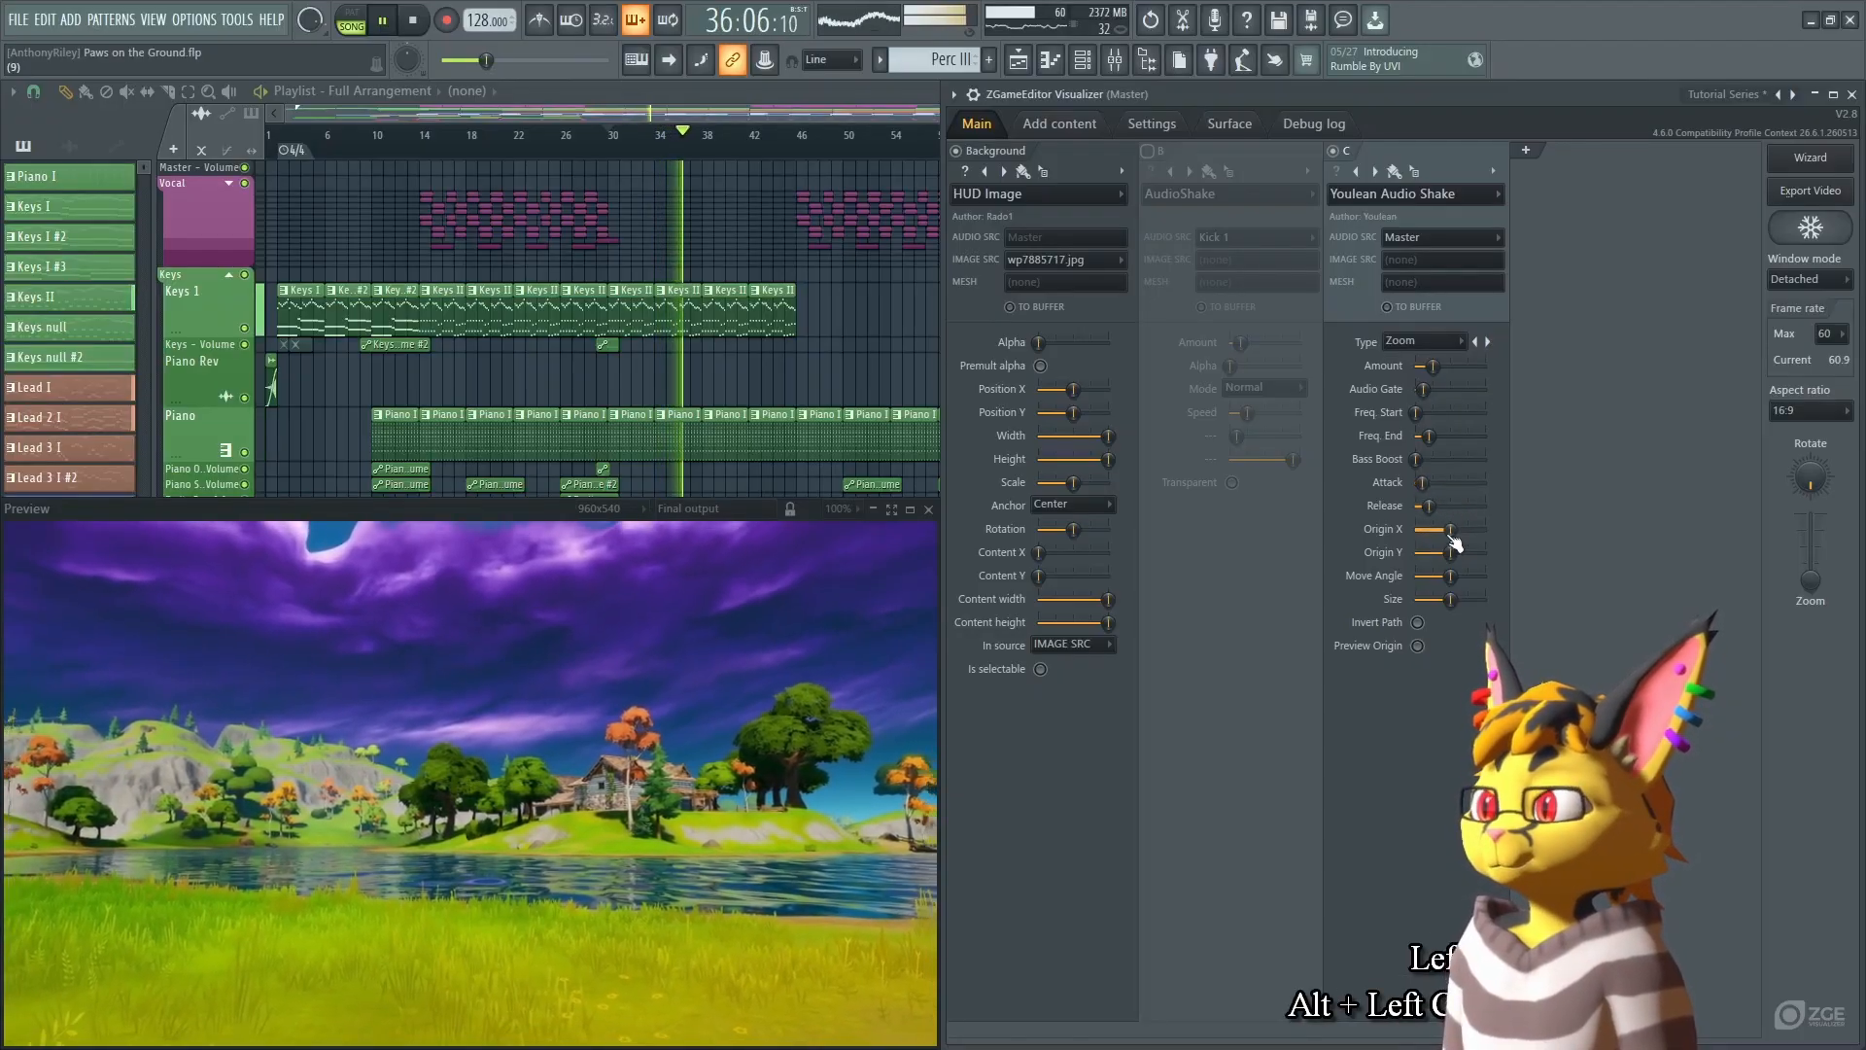
key("space")
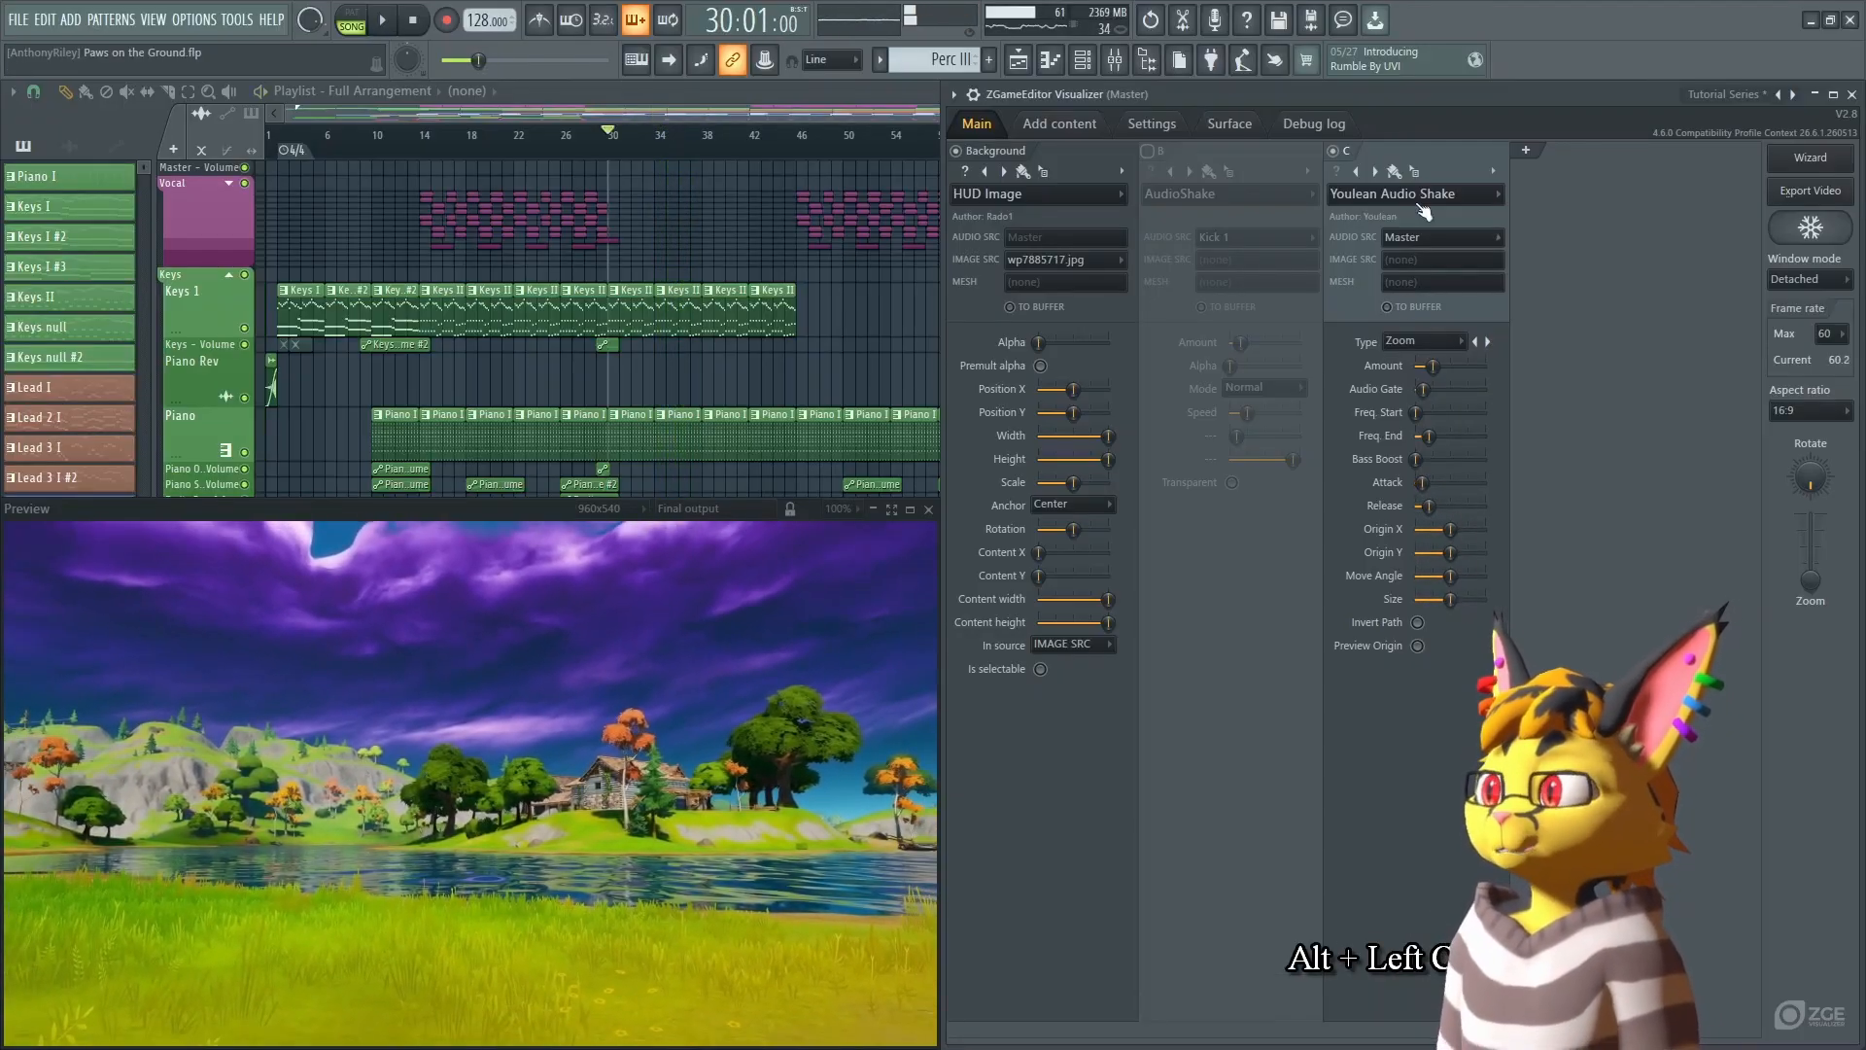
Delete the AudioShake and Youlean Audio Shake layers, and collapse the Background layer.
left_click(1501, 173)
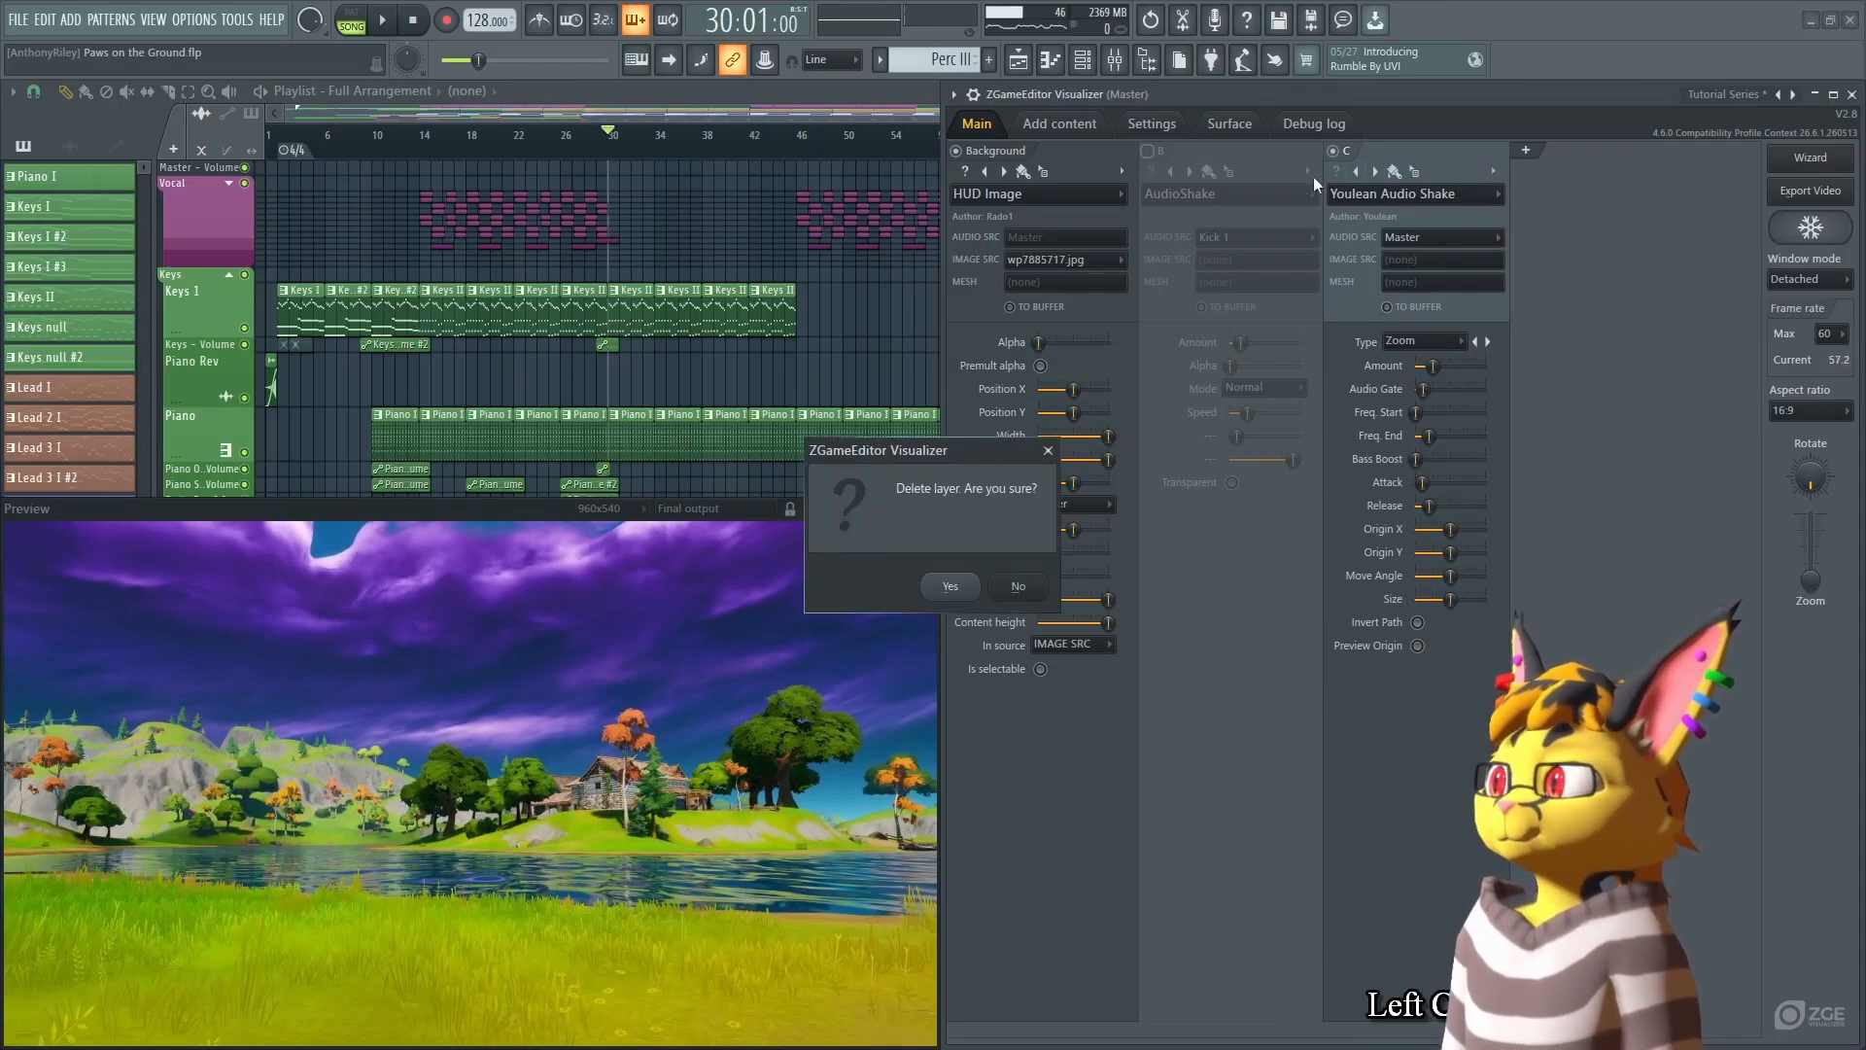
left_click(957, 582)
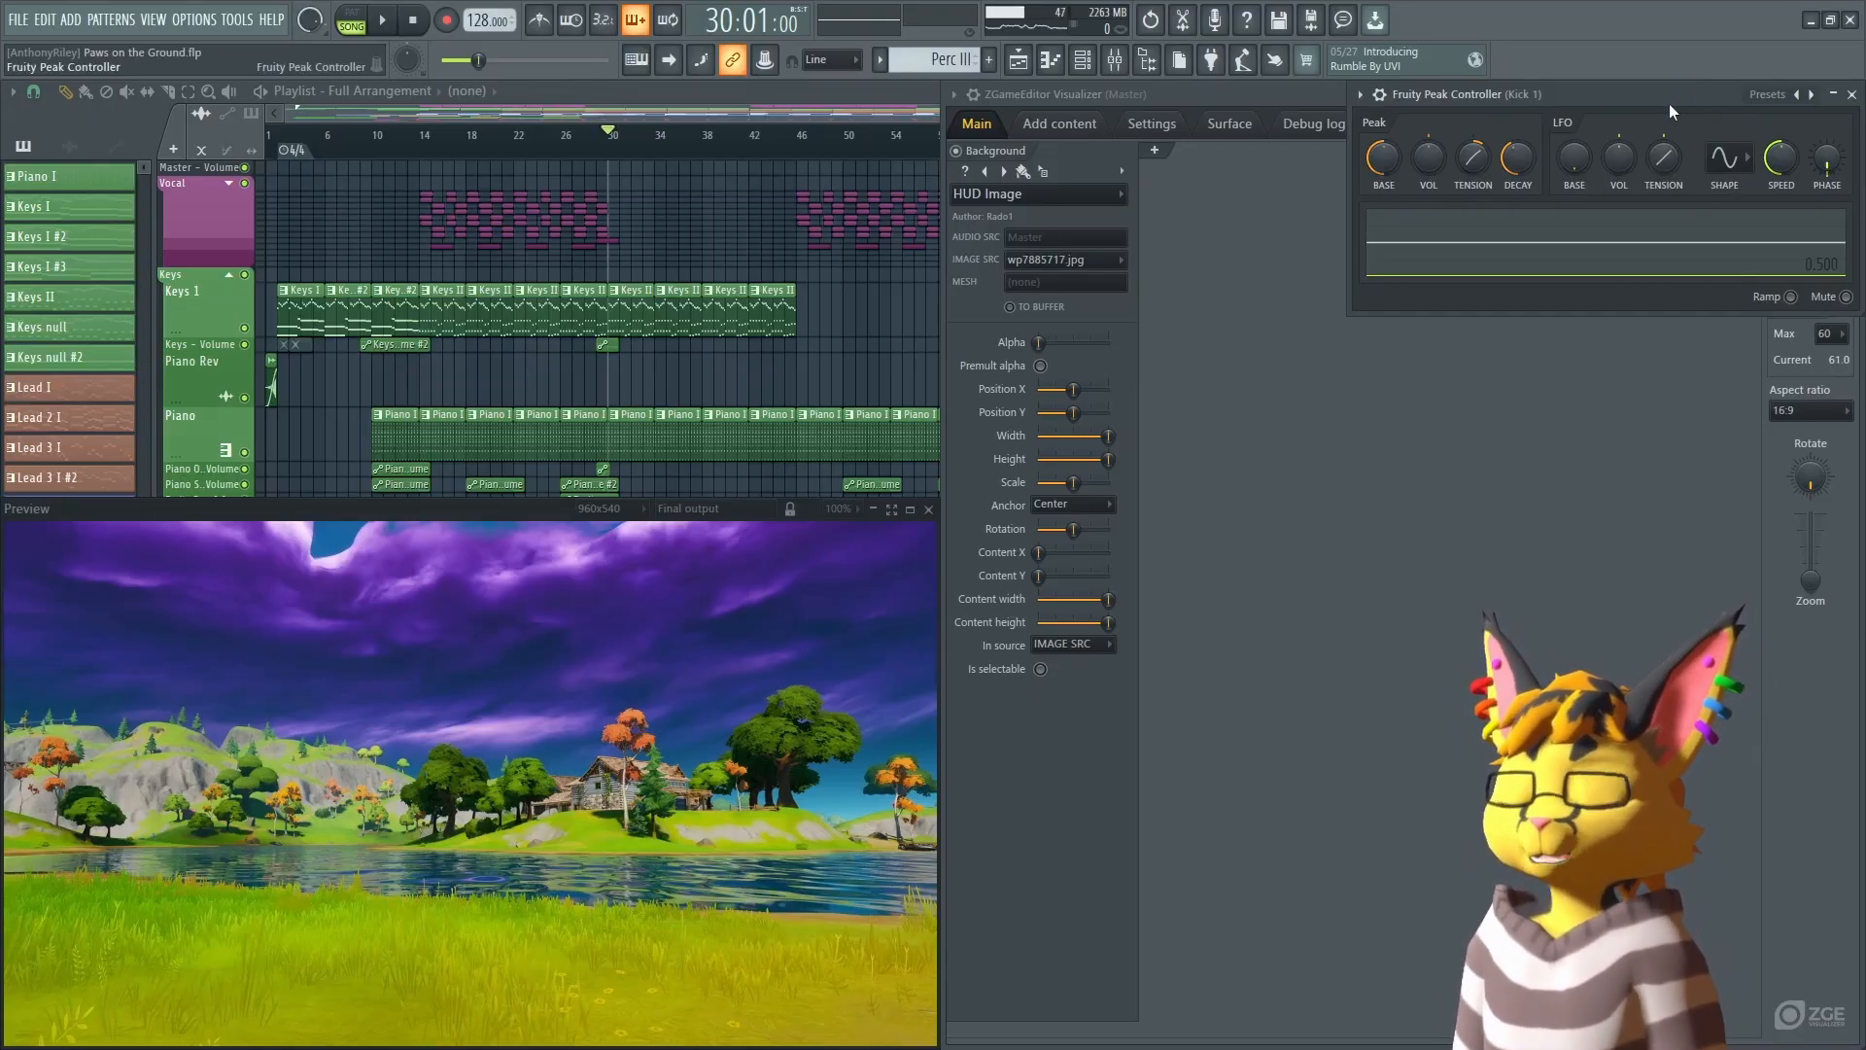
left_click(1056, 154)
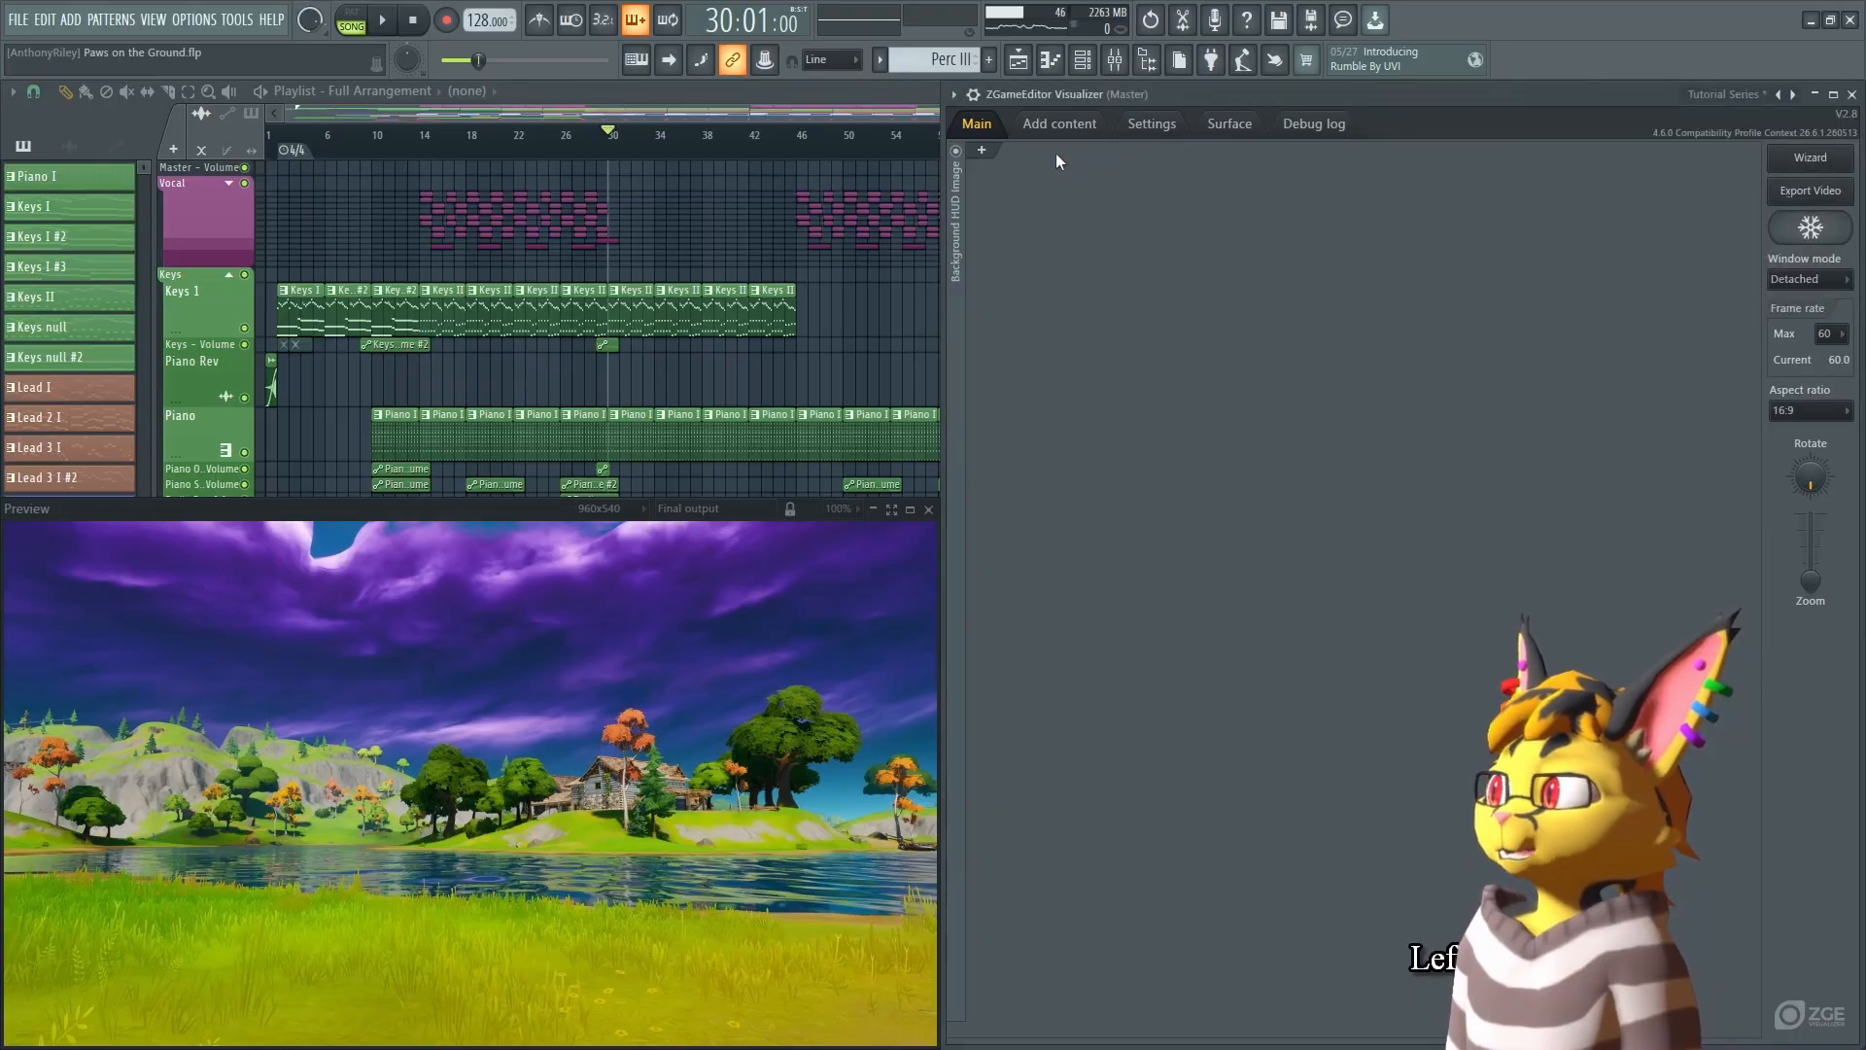
Add layer B with the HUD Image effect and set its image source to UlrichDance_transparent.gif.
left_click(981, 153)
left_click(1053, 195)
mouse_move(1023, 326)
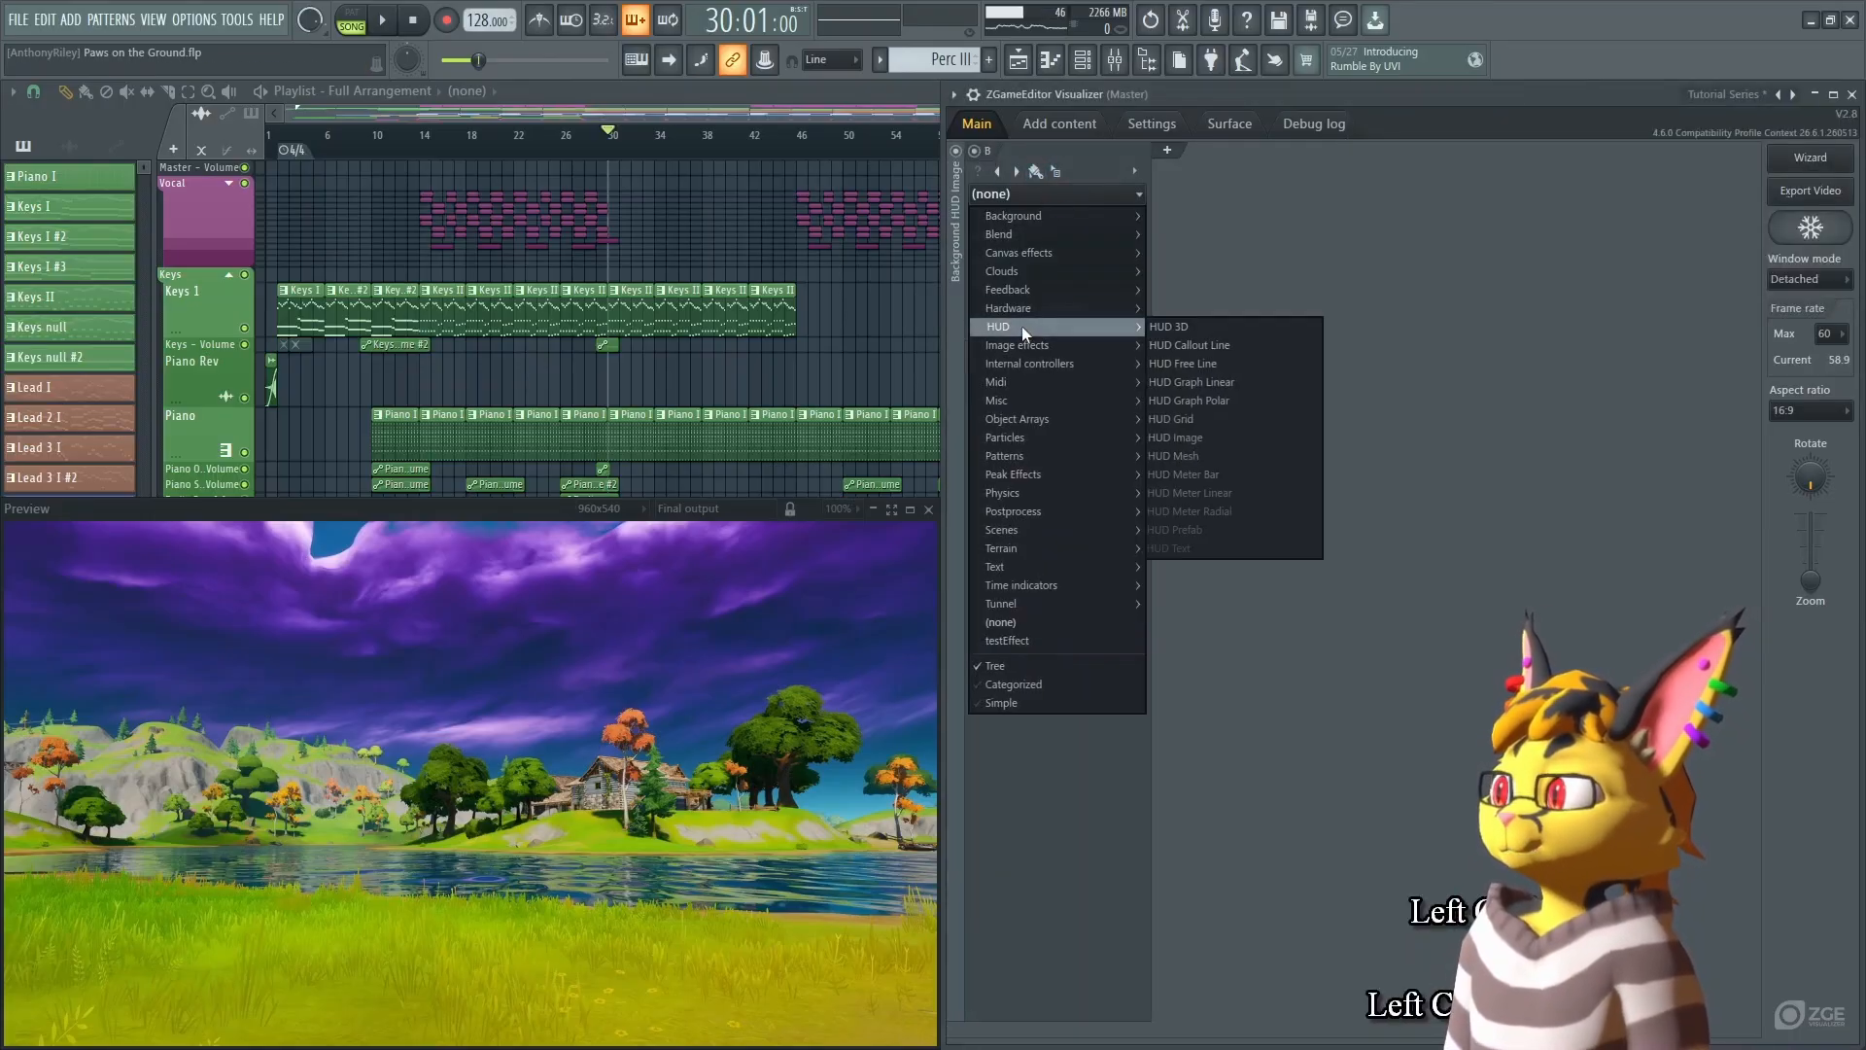
left_click(1202, 437)
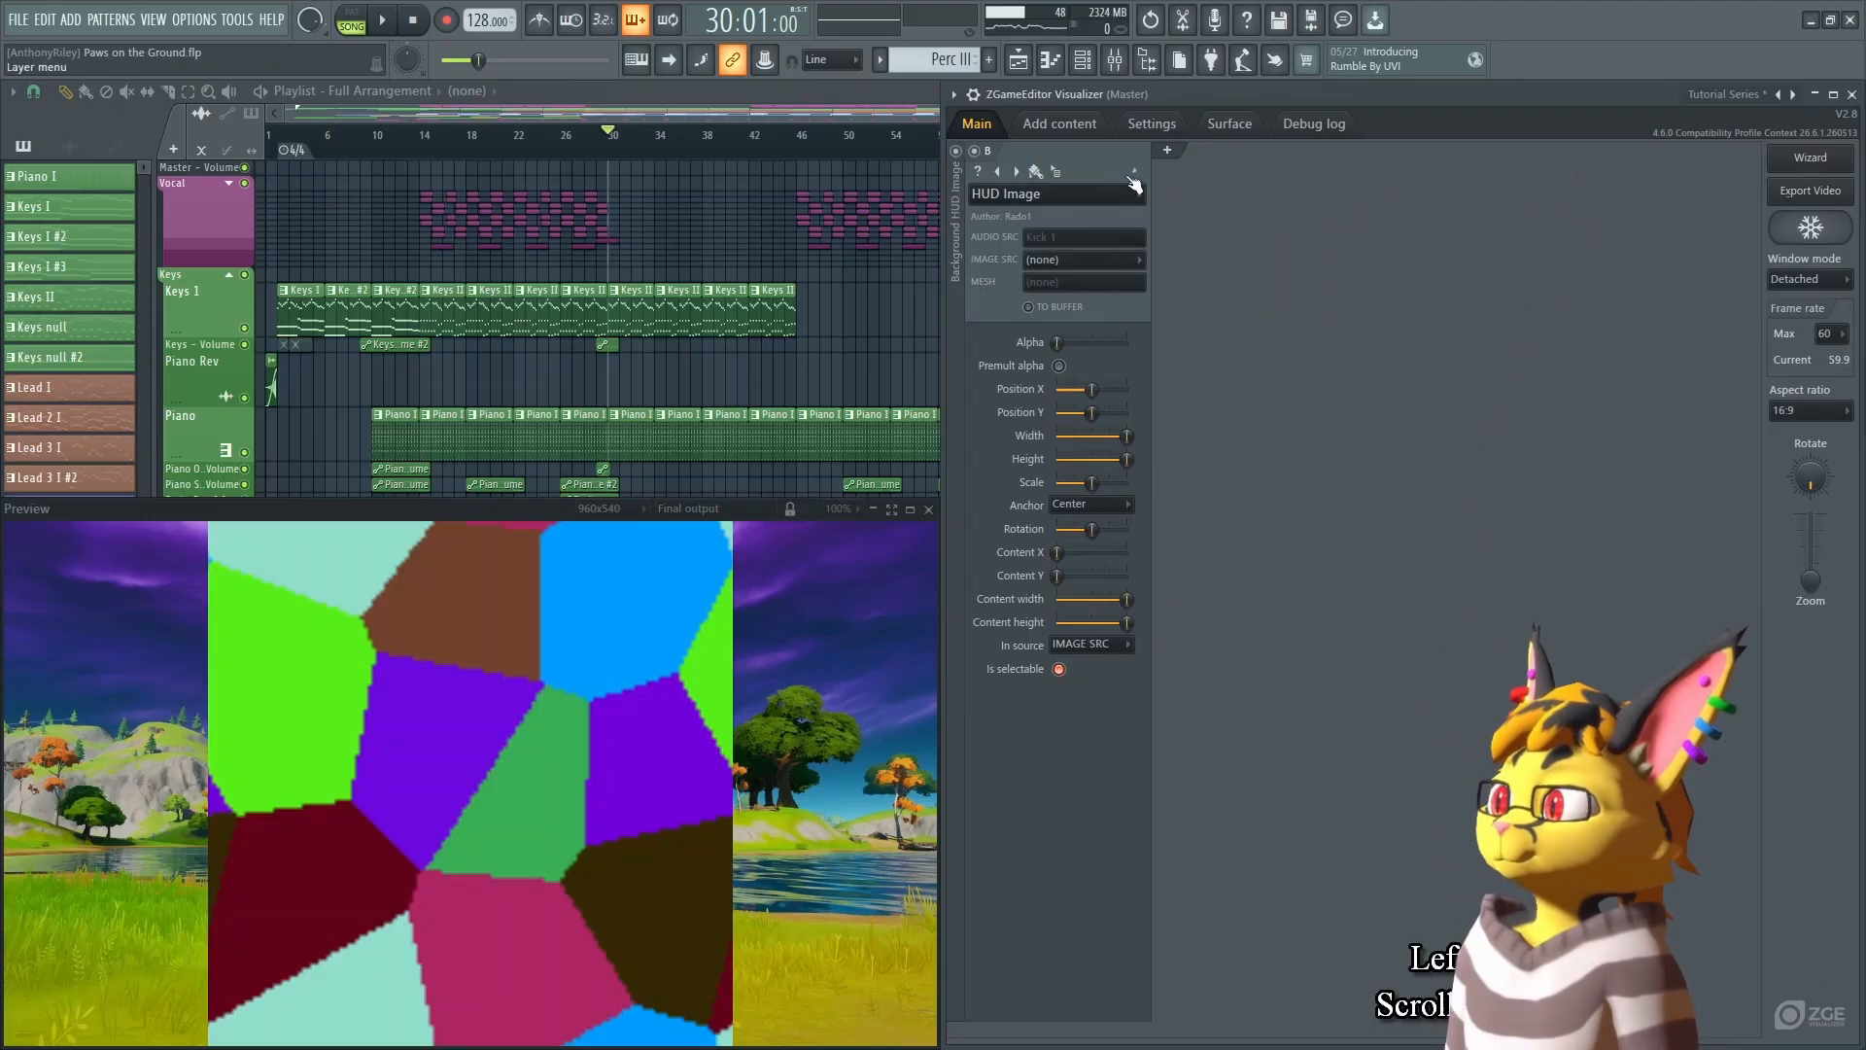
left_click(1054, 194)
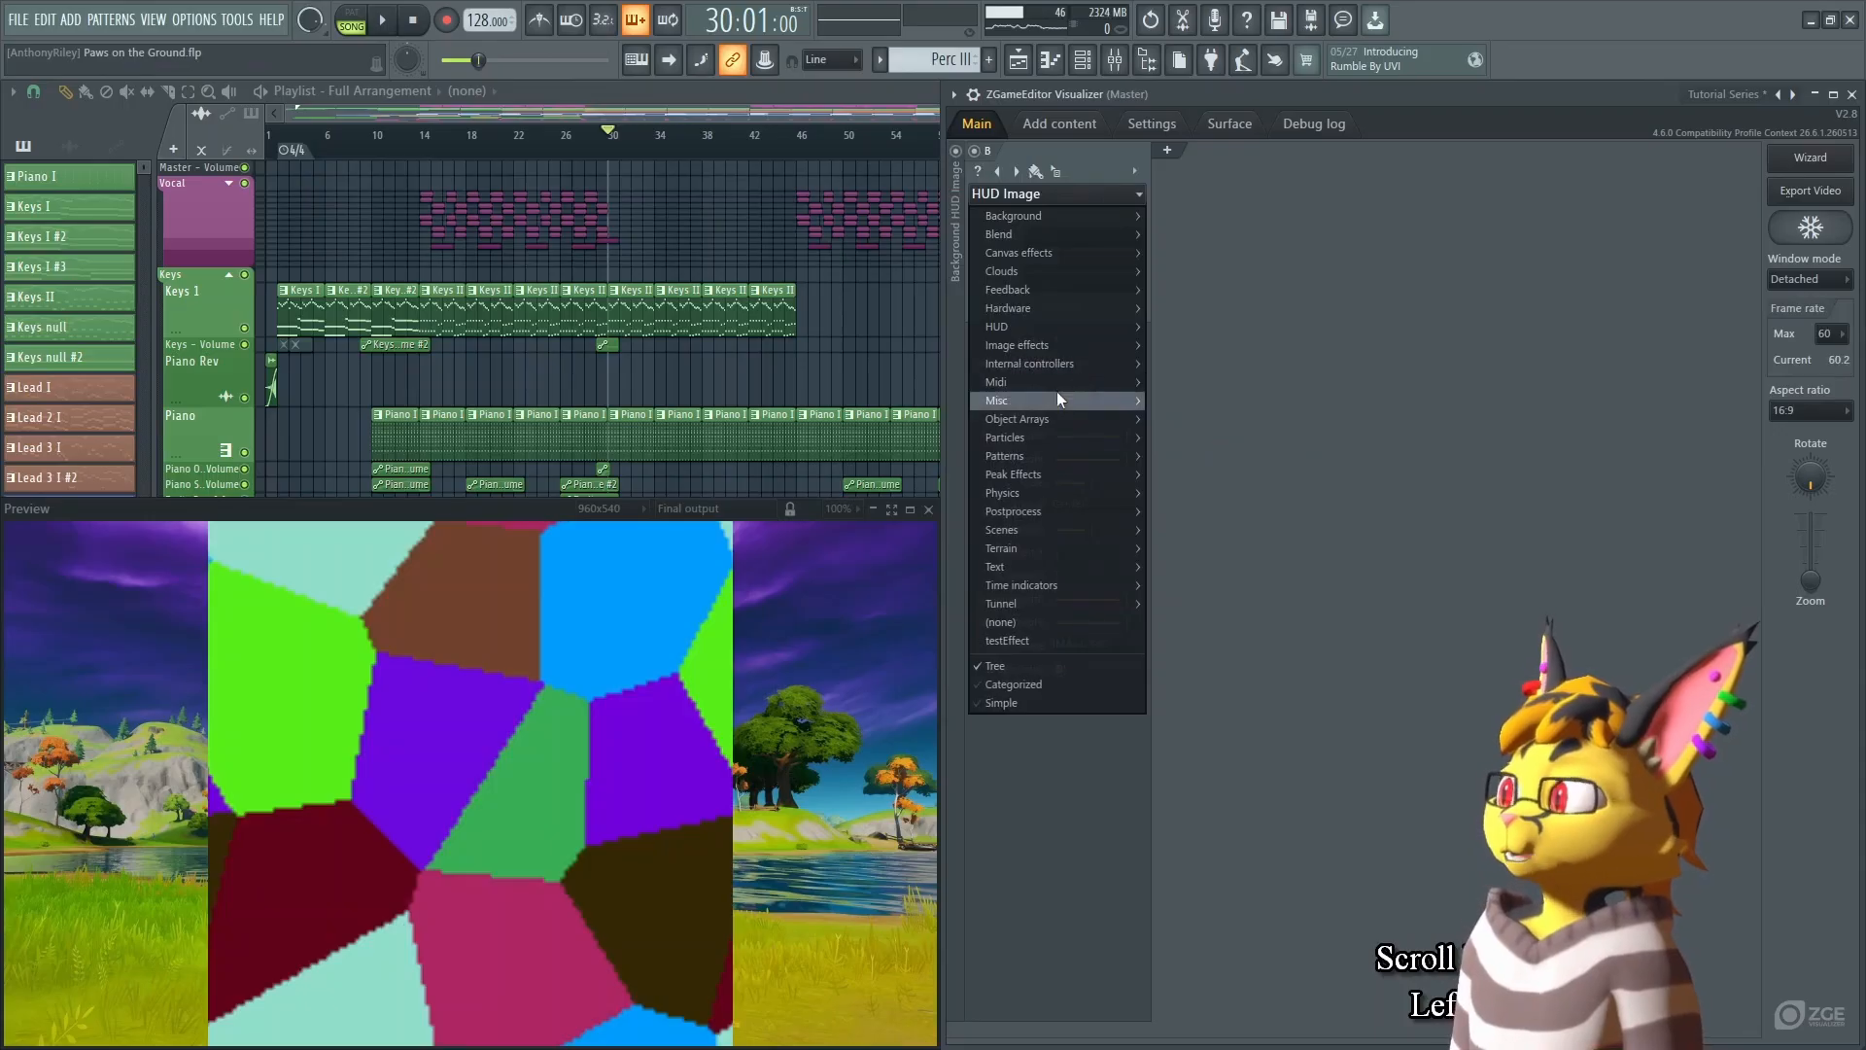
left_click(1188, 247)
left_click(1133, 260)
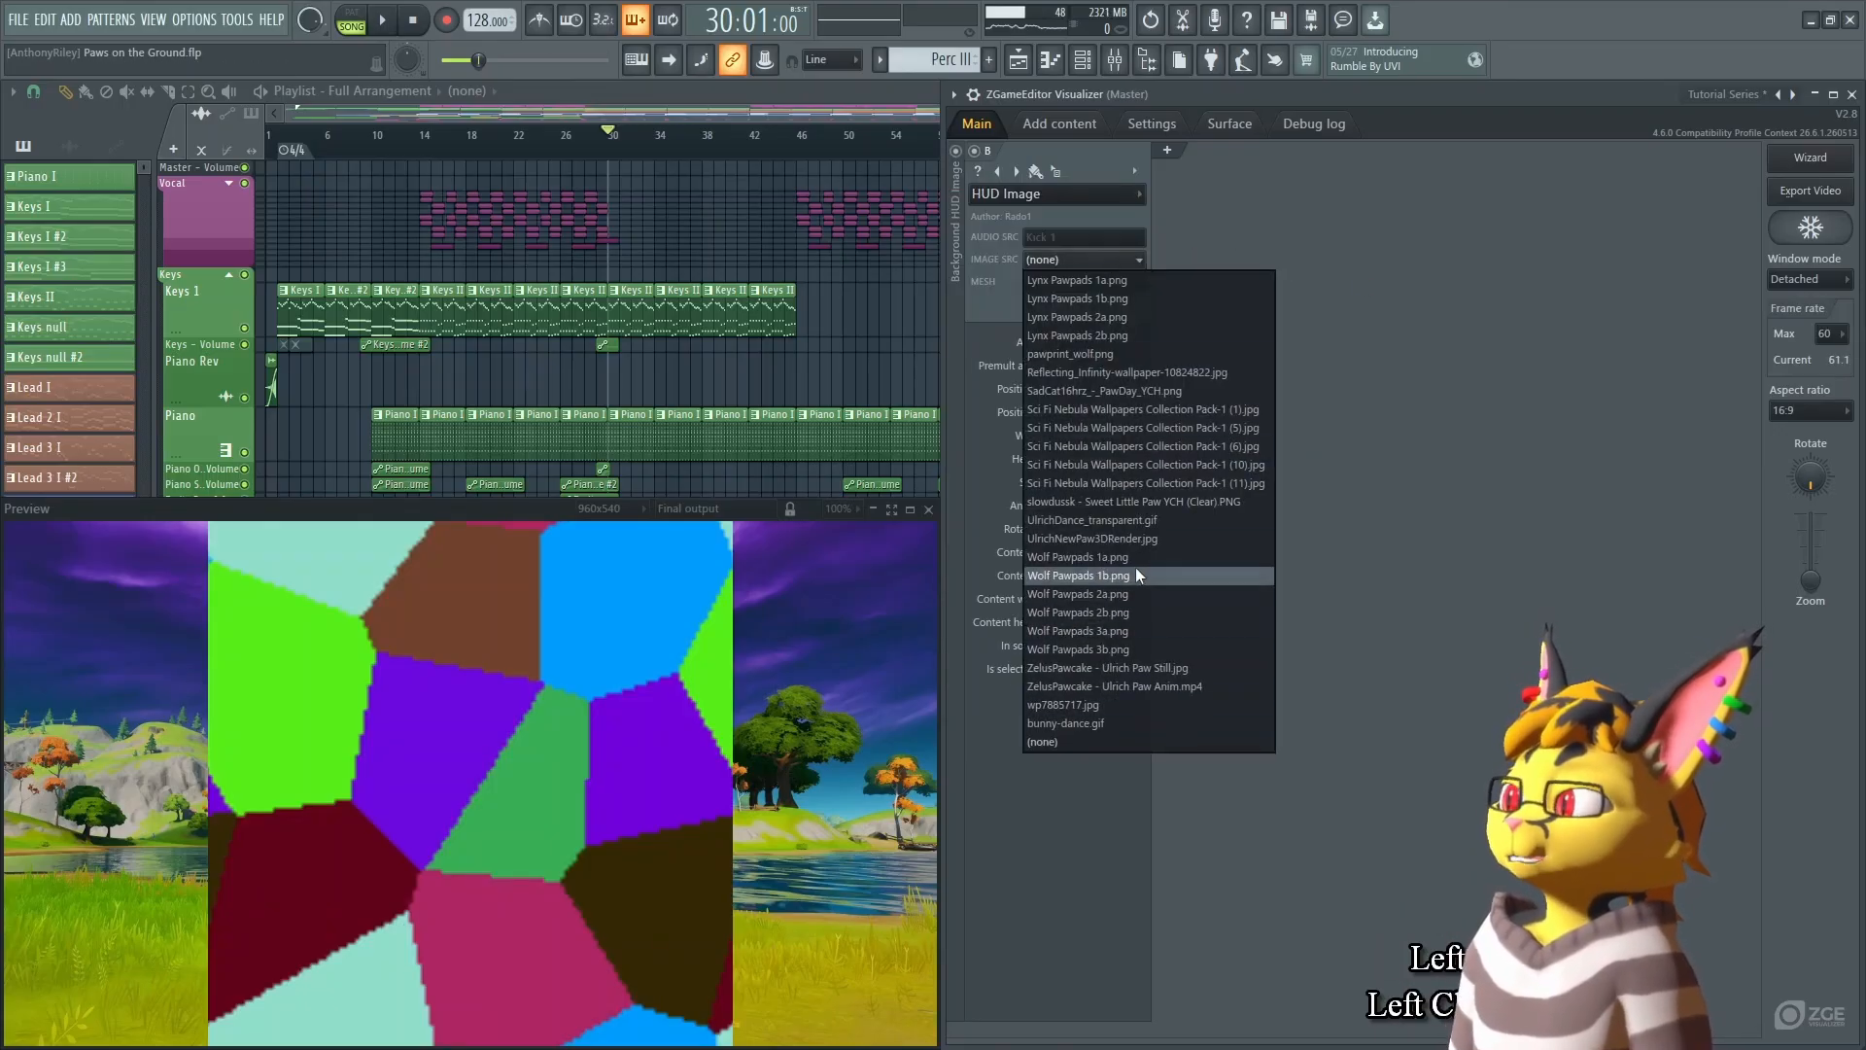
left_click(1136, 521)
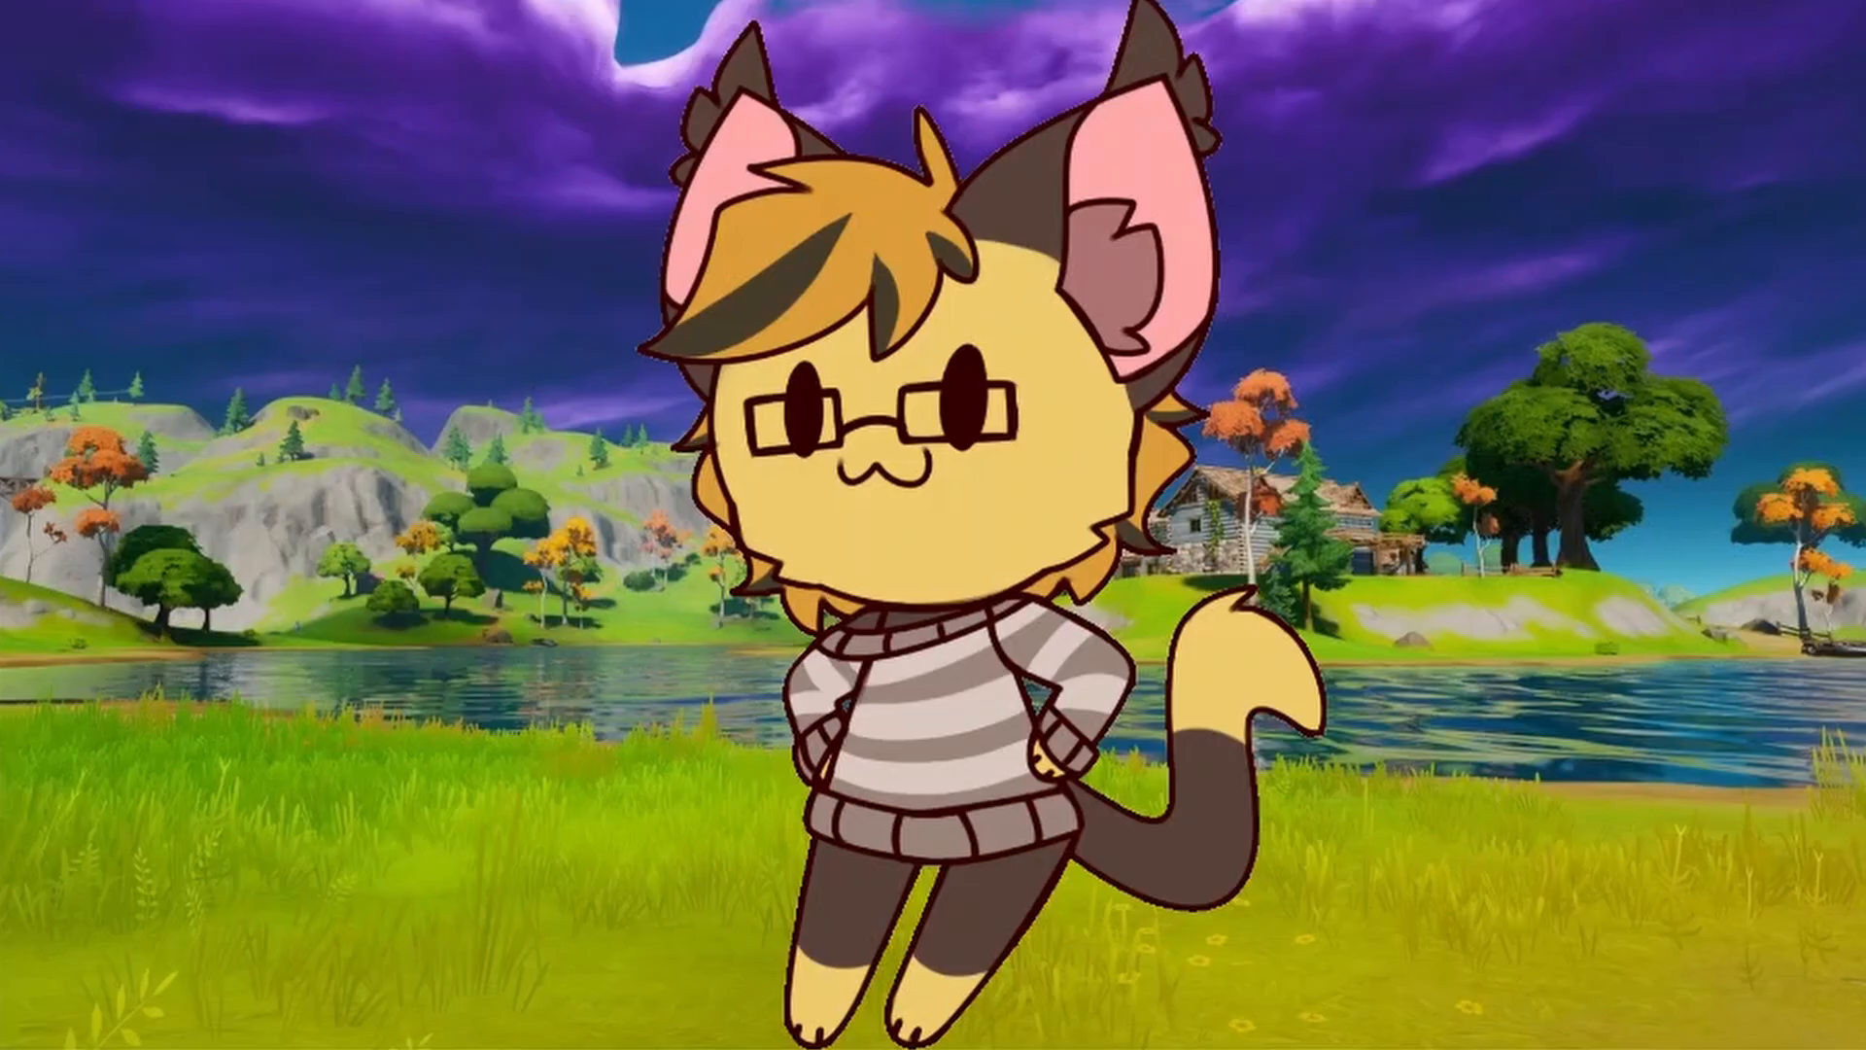
Add layer C with the Video Controller effect and set its image source to UlrichDance_transparent.gif.
left_click(1169, 151)
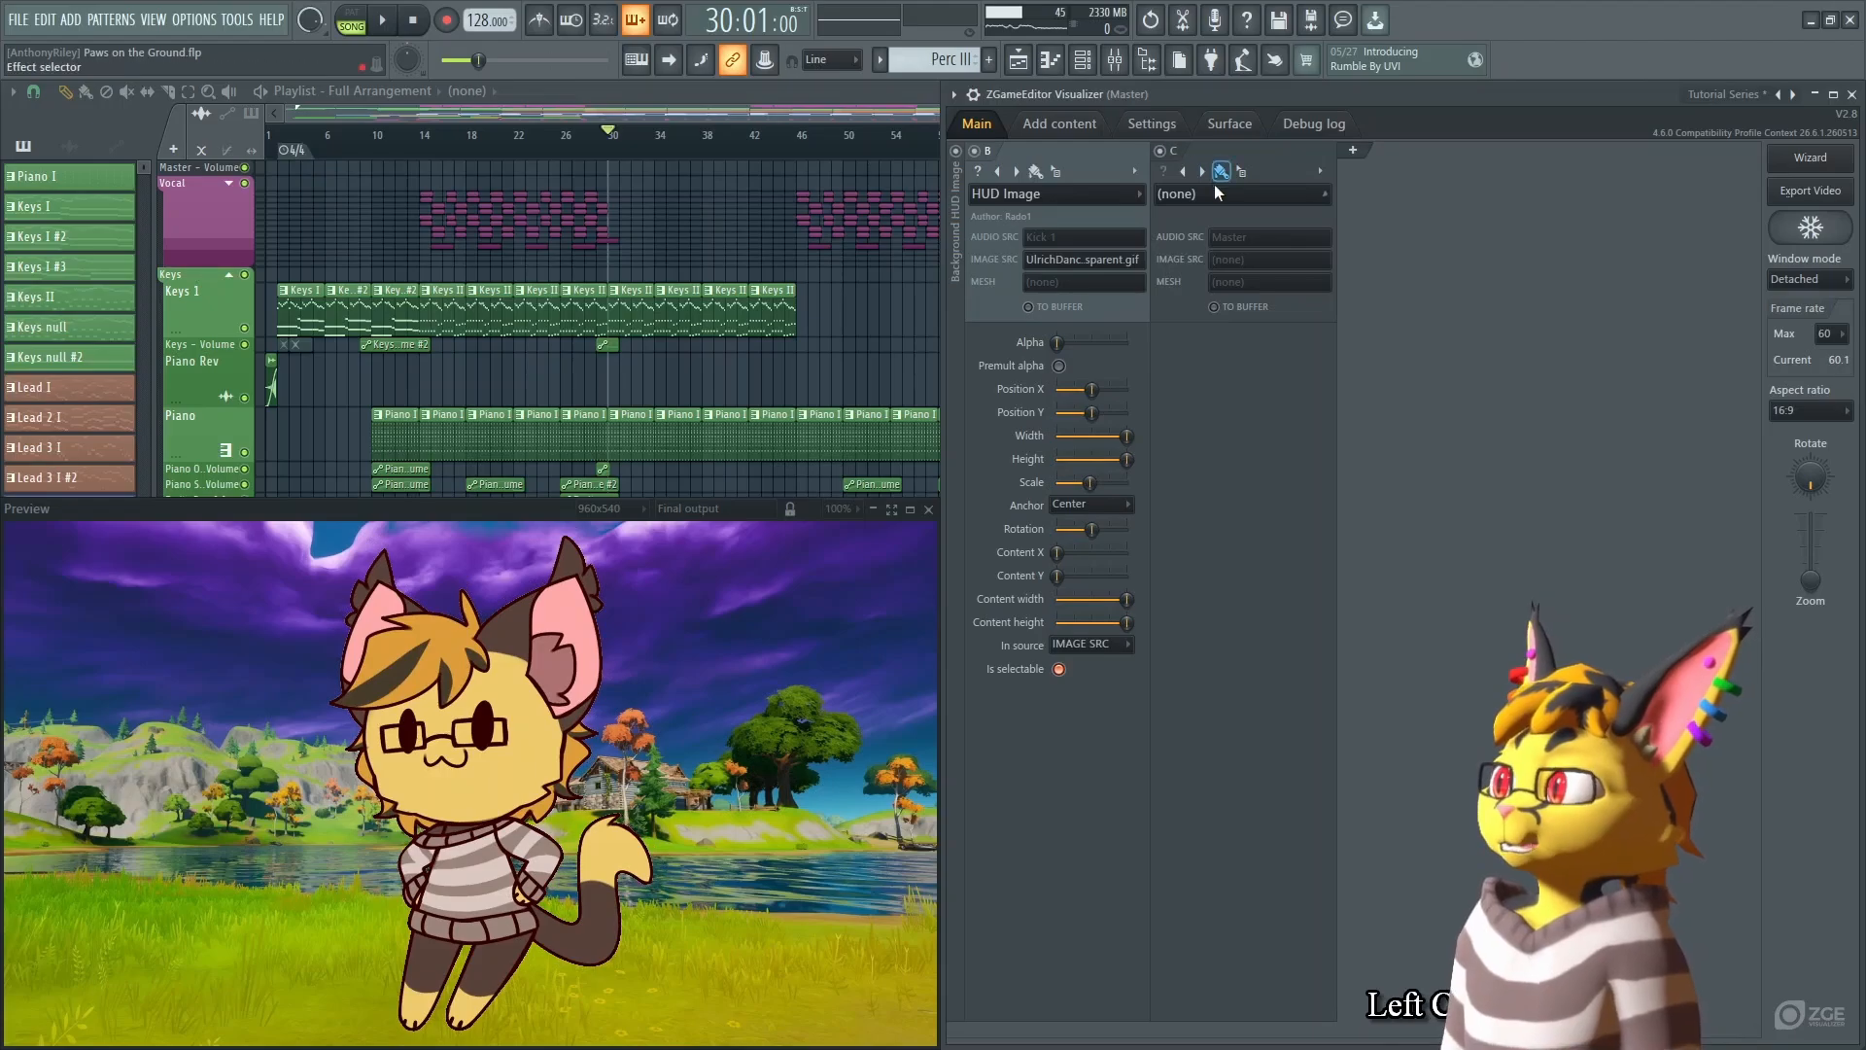
left_click(1216, 189)
mouse_move(1262, 345)
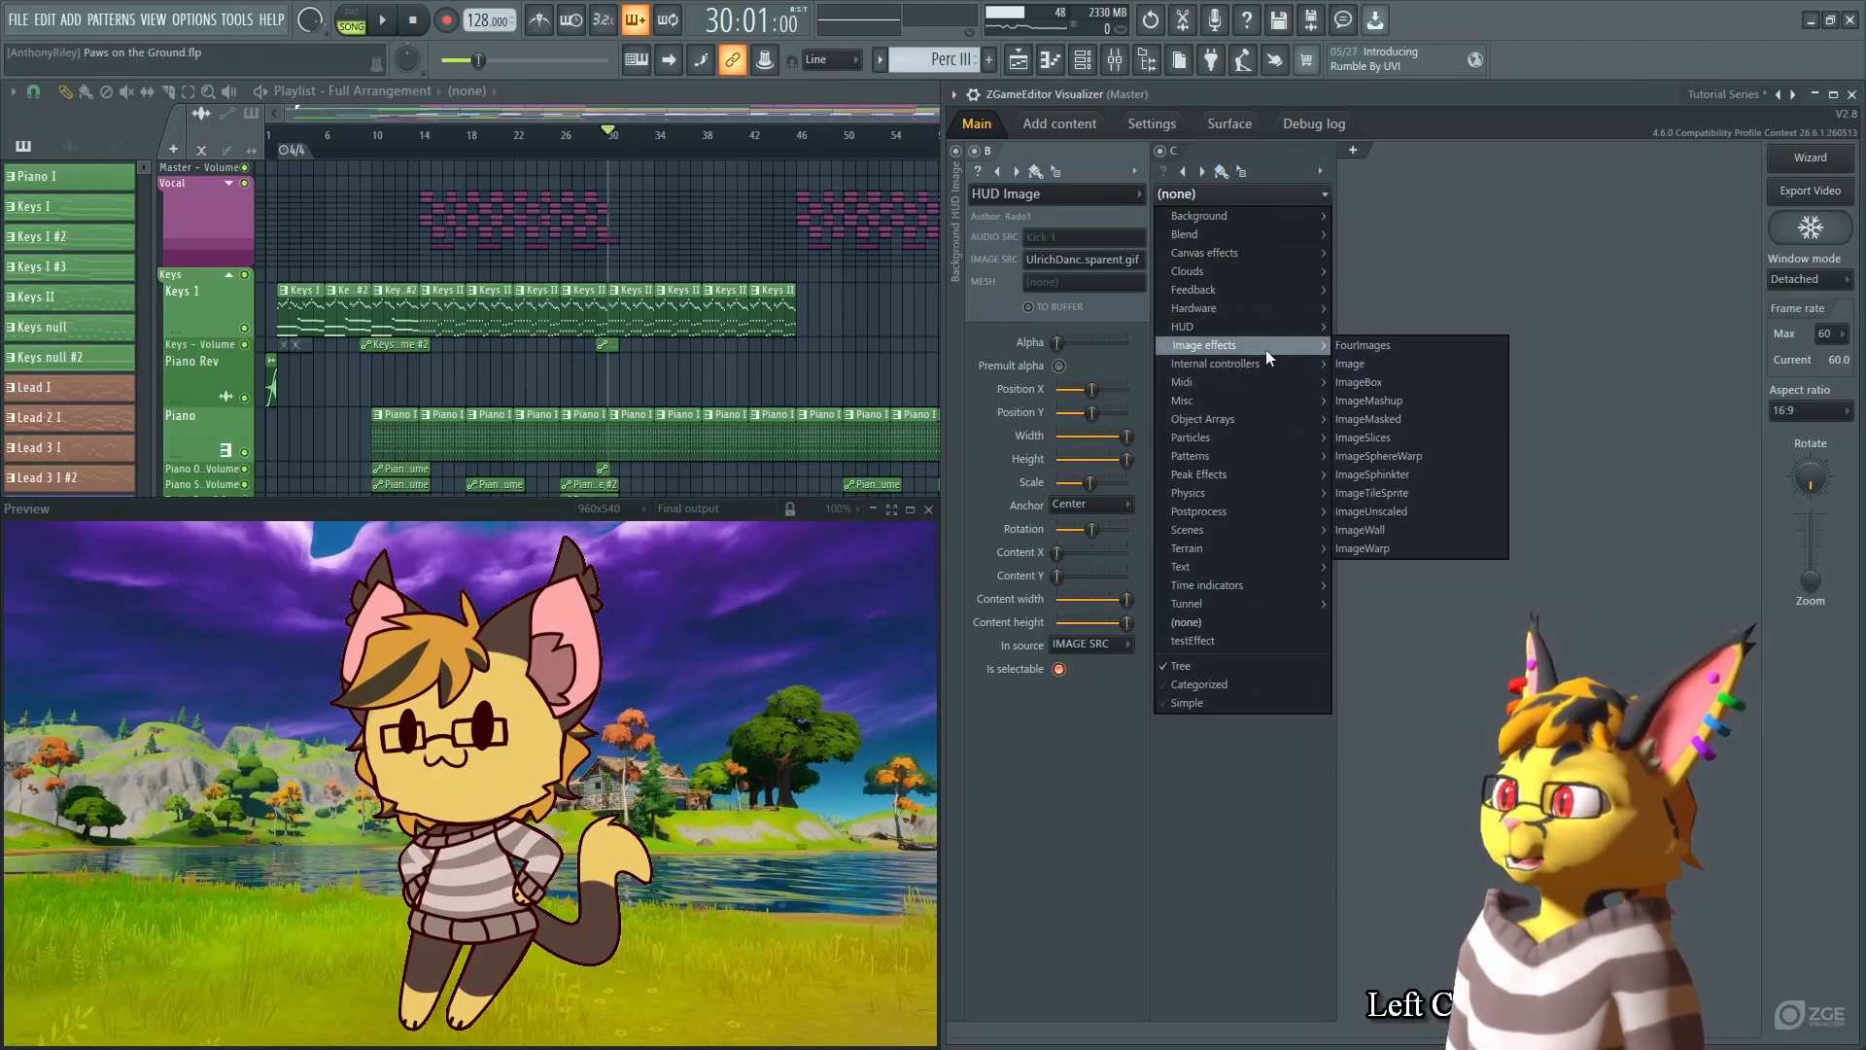
left_click(1361, 382)
left_click(1228, 259)
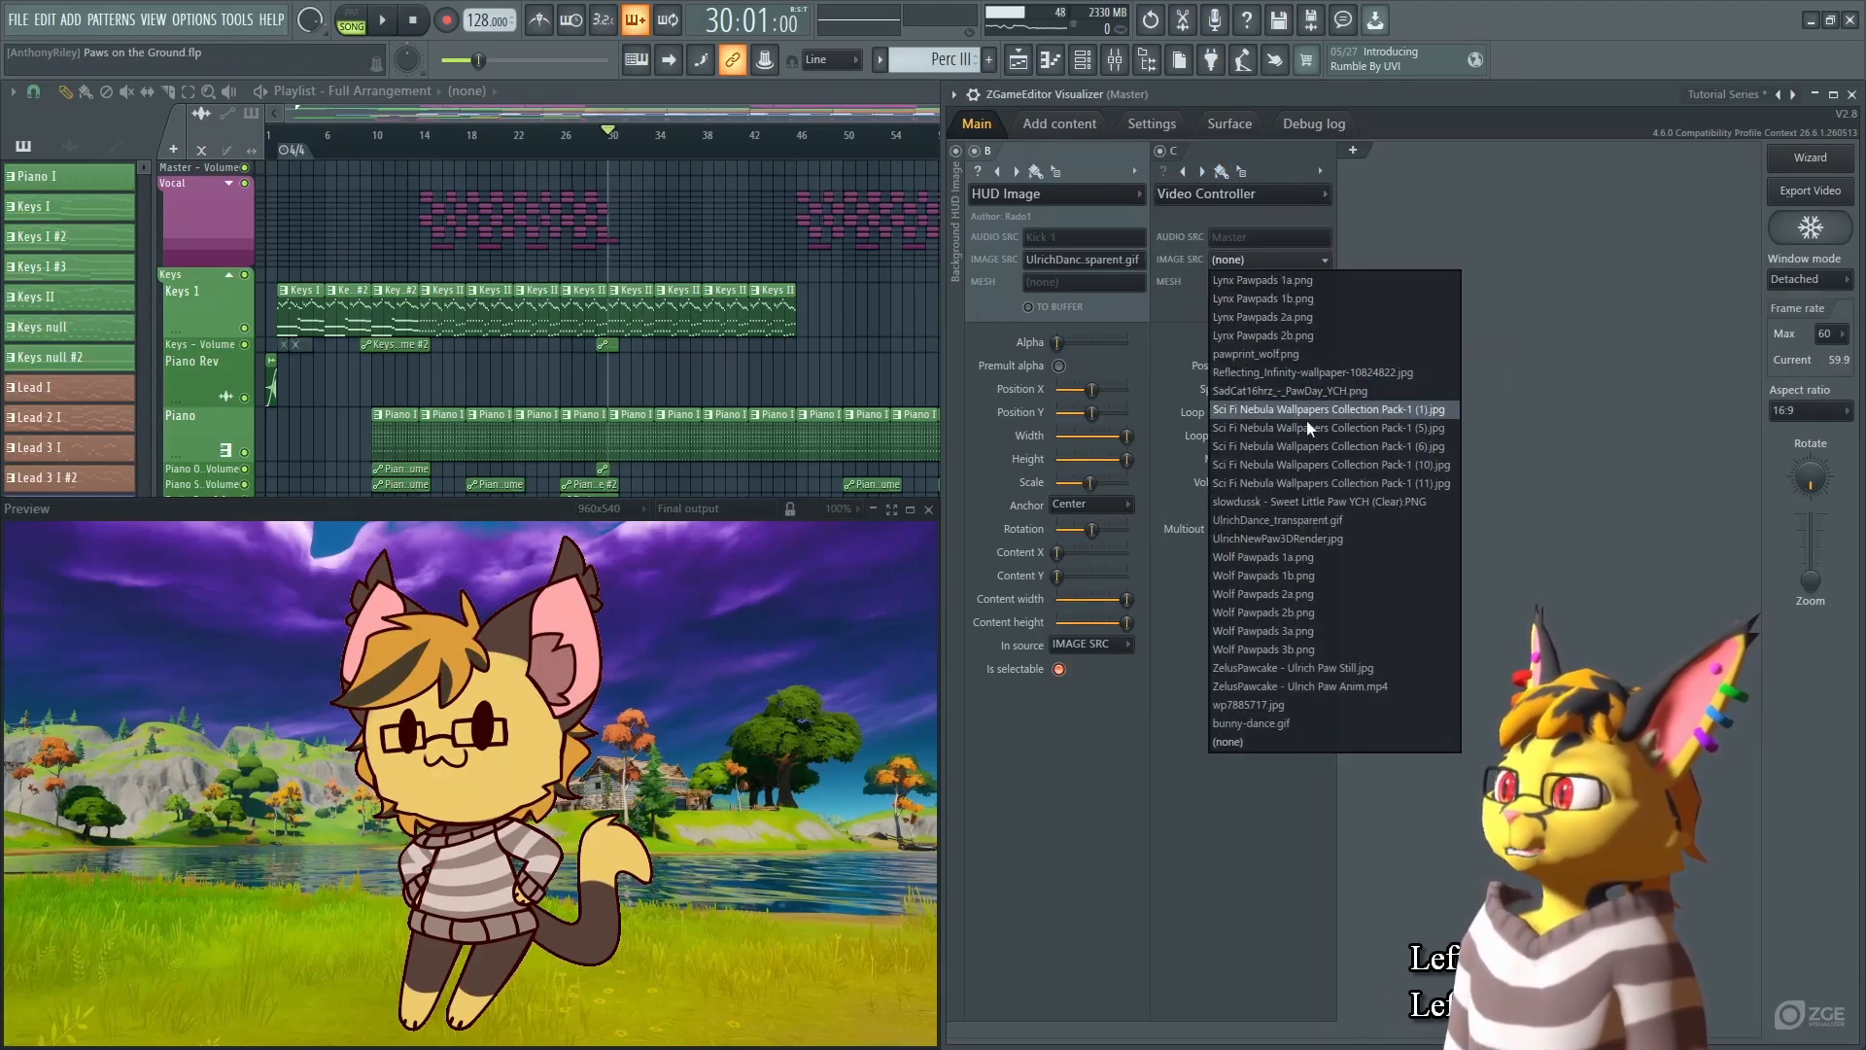
left_click(1321, 521)
Turn off Play in the Video Controller and move the GIF's Position forward from the start.
left_click(1243, 342)
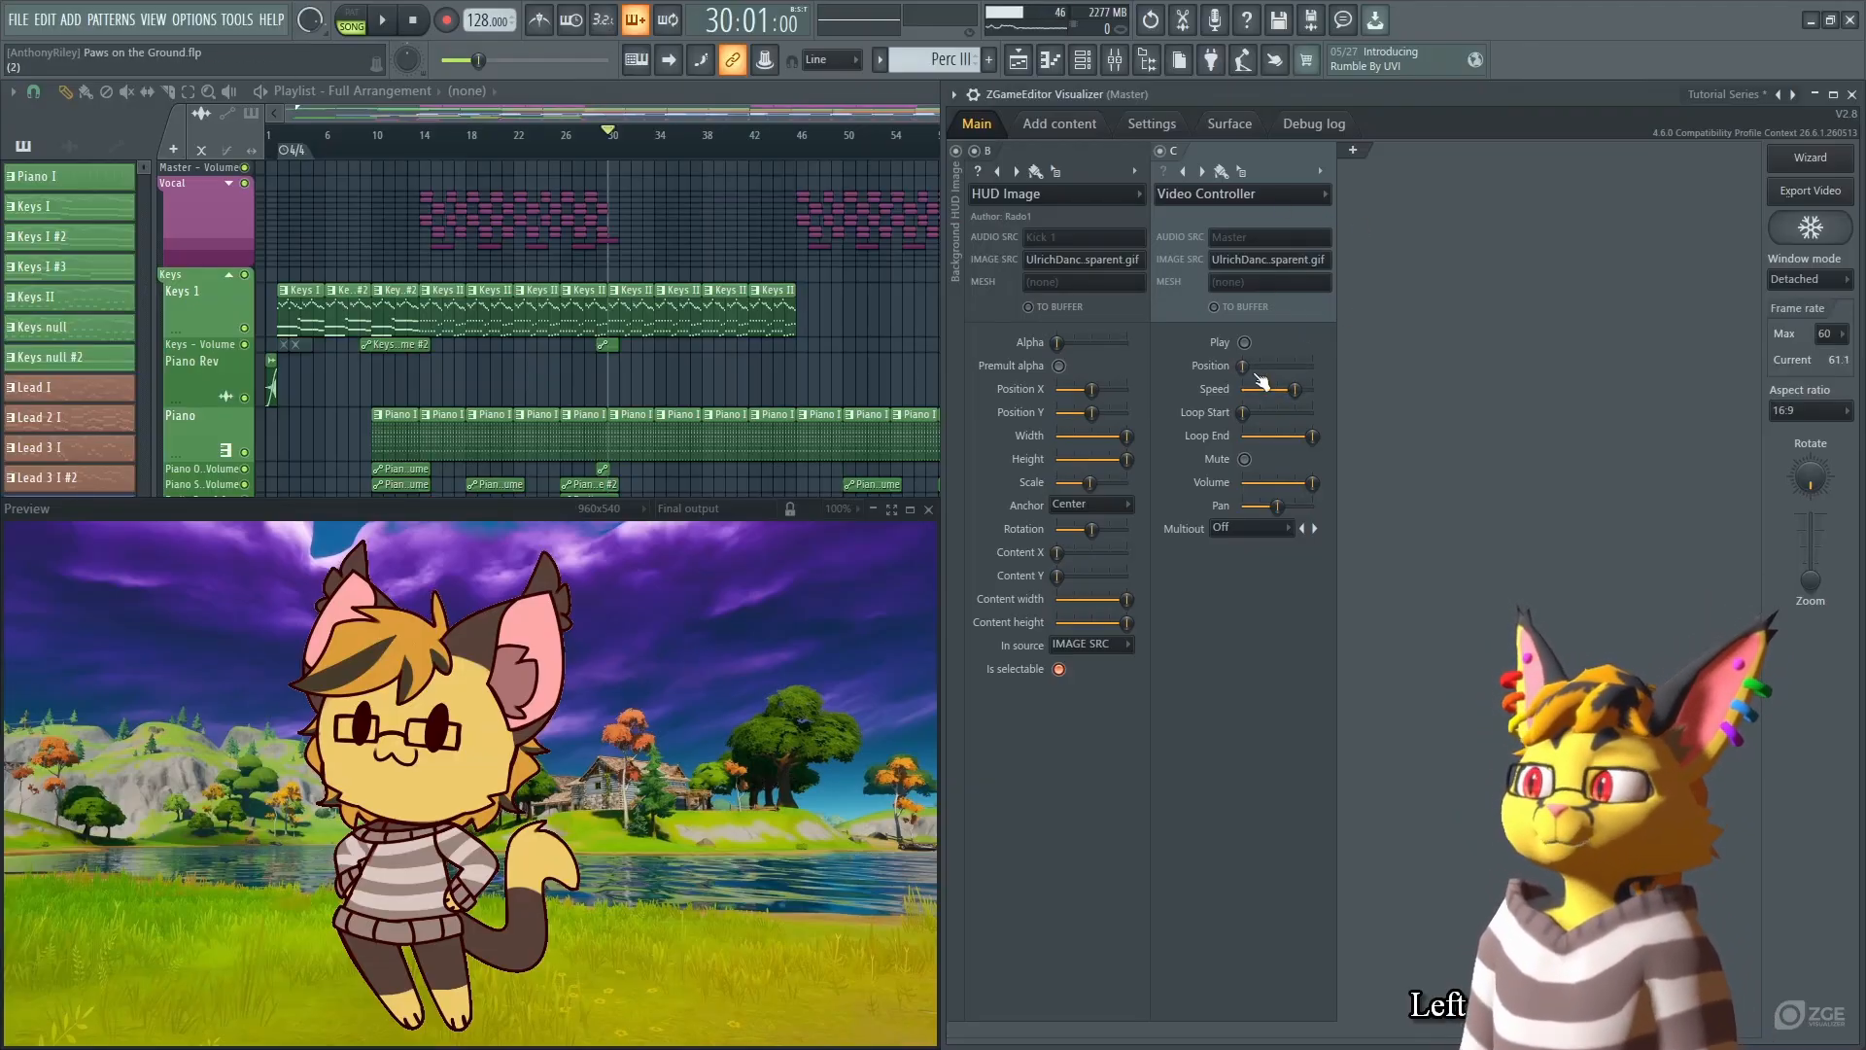
mouse_move(1244, 368)
left_mouse_down()
mouse_move(1297, 367)
mouse_move(1251, 367)
mouse_move(1293, 368)
mouse_move(1266, 367)
left_mouse_up()
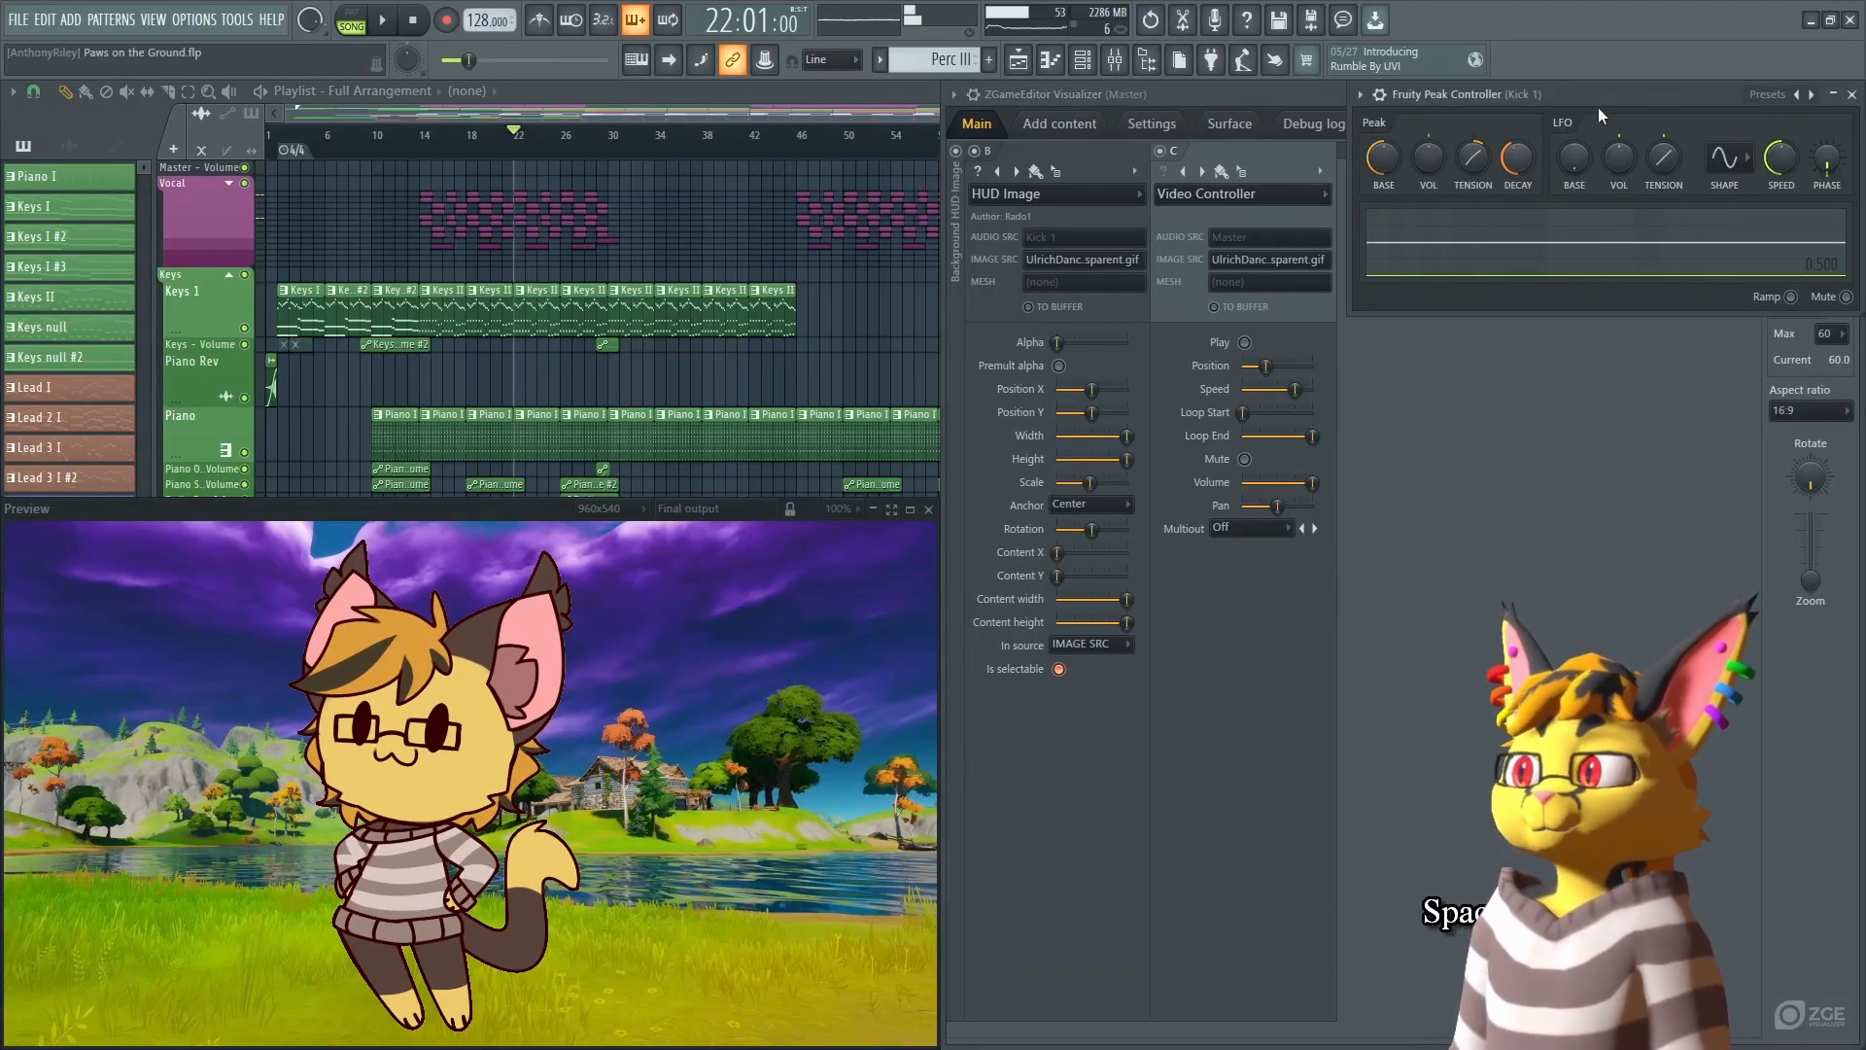
Add a Fruity Peak Controller to the Bass Loop mixer track and close the mixer.
key("Tab")
key("Tab")
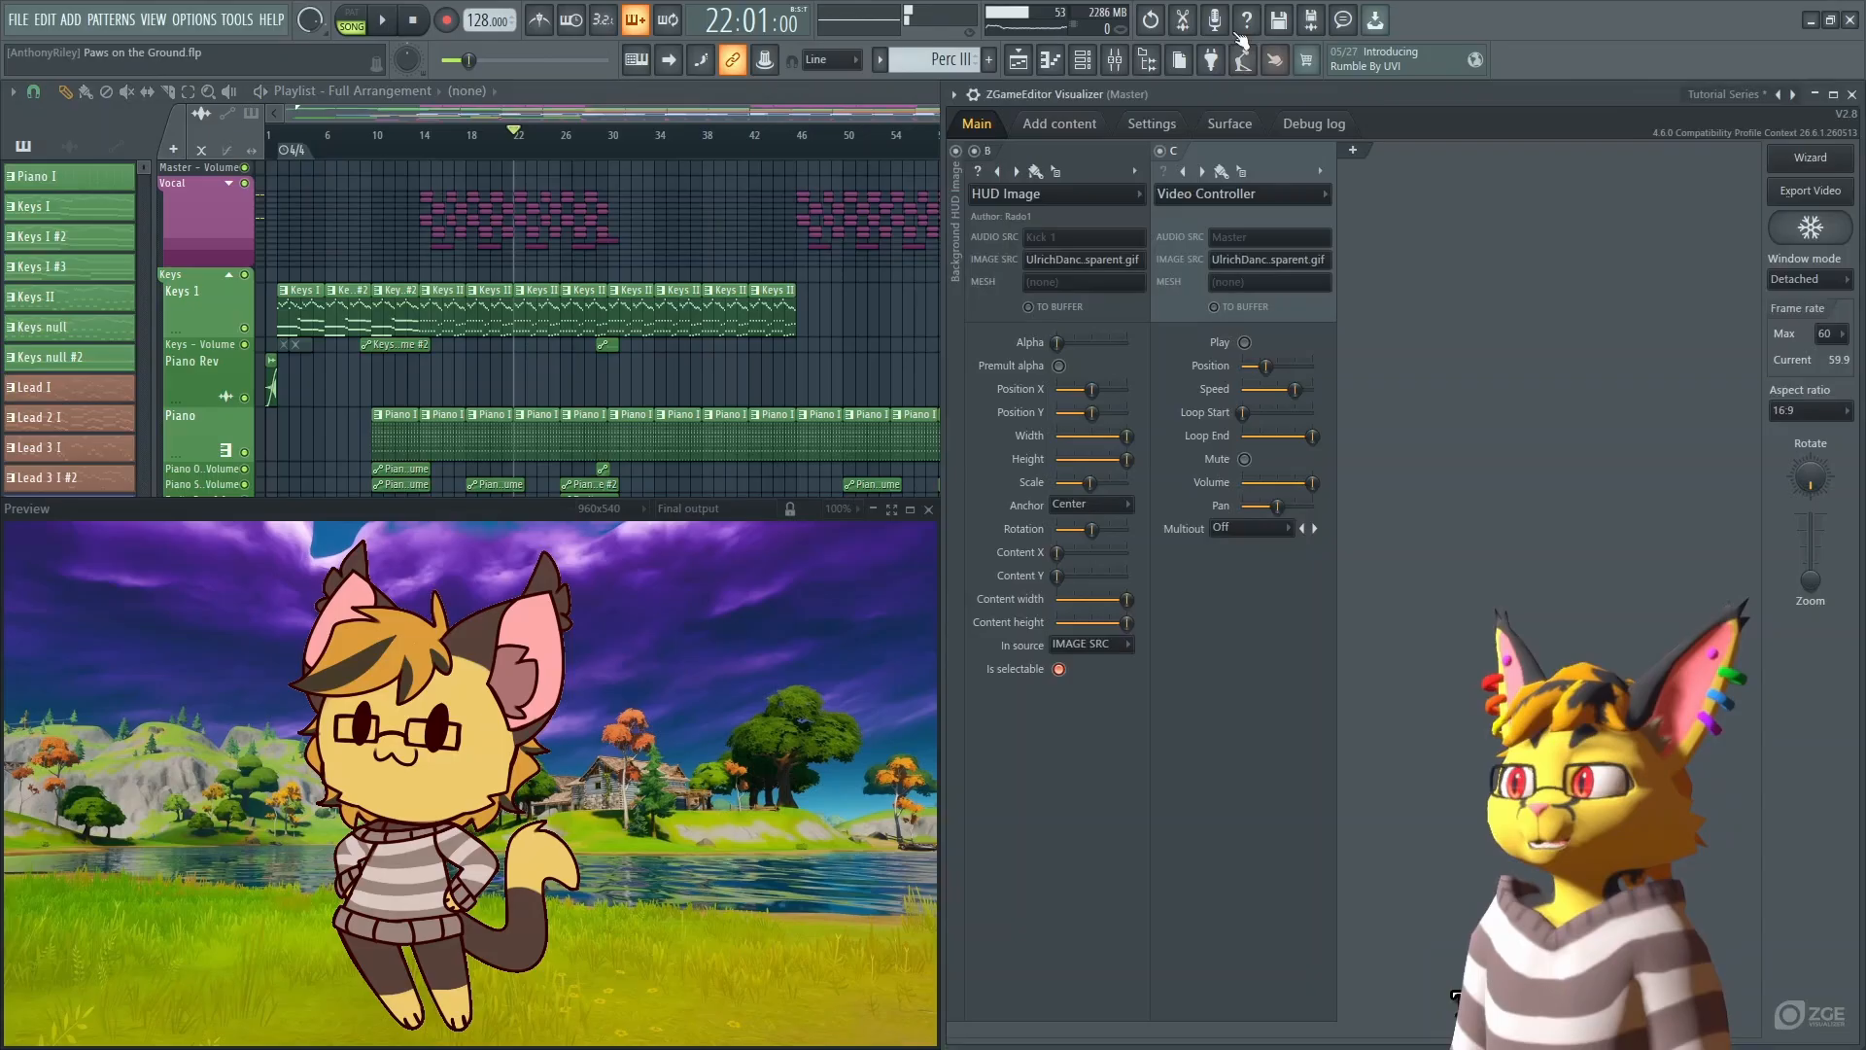
left_click(1115, 60)
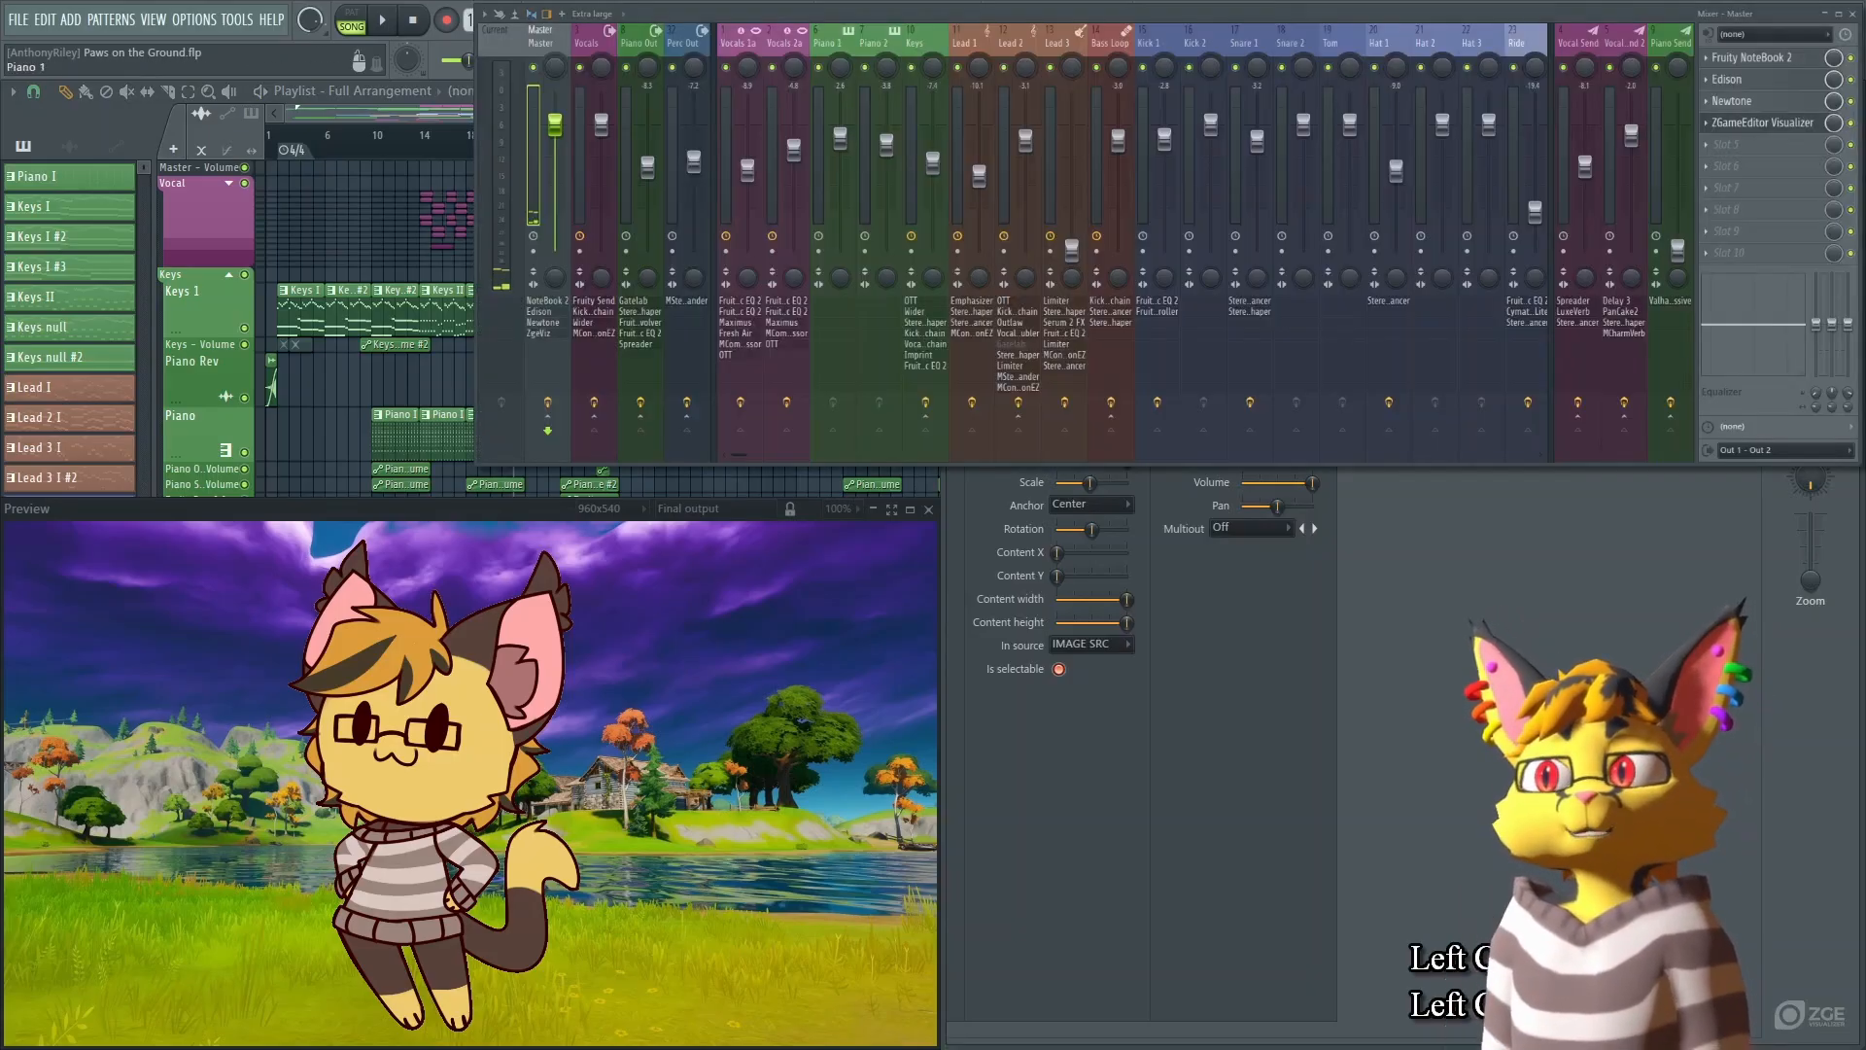
left_click(1094, 49)
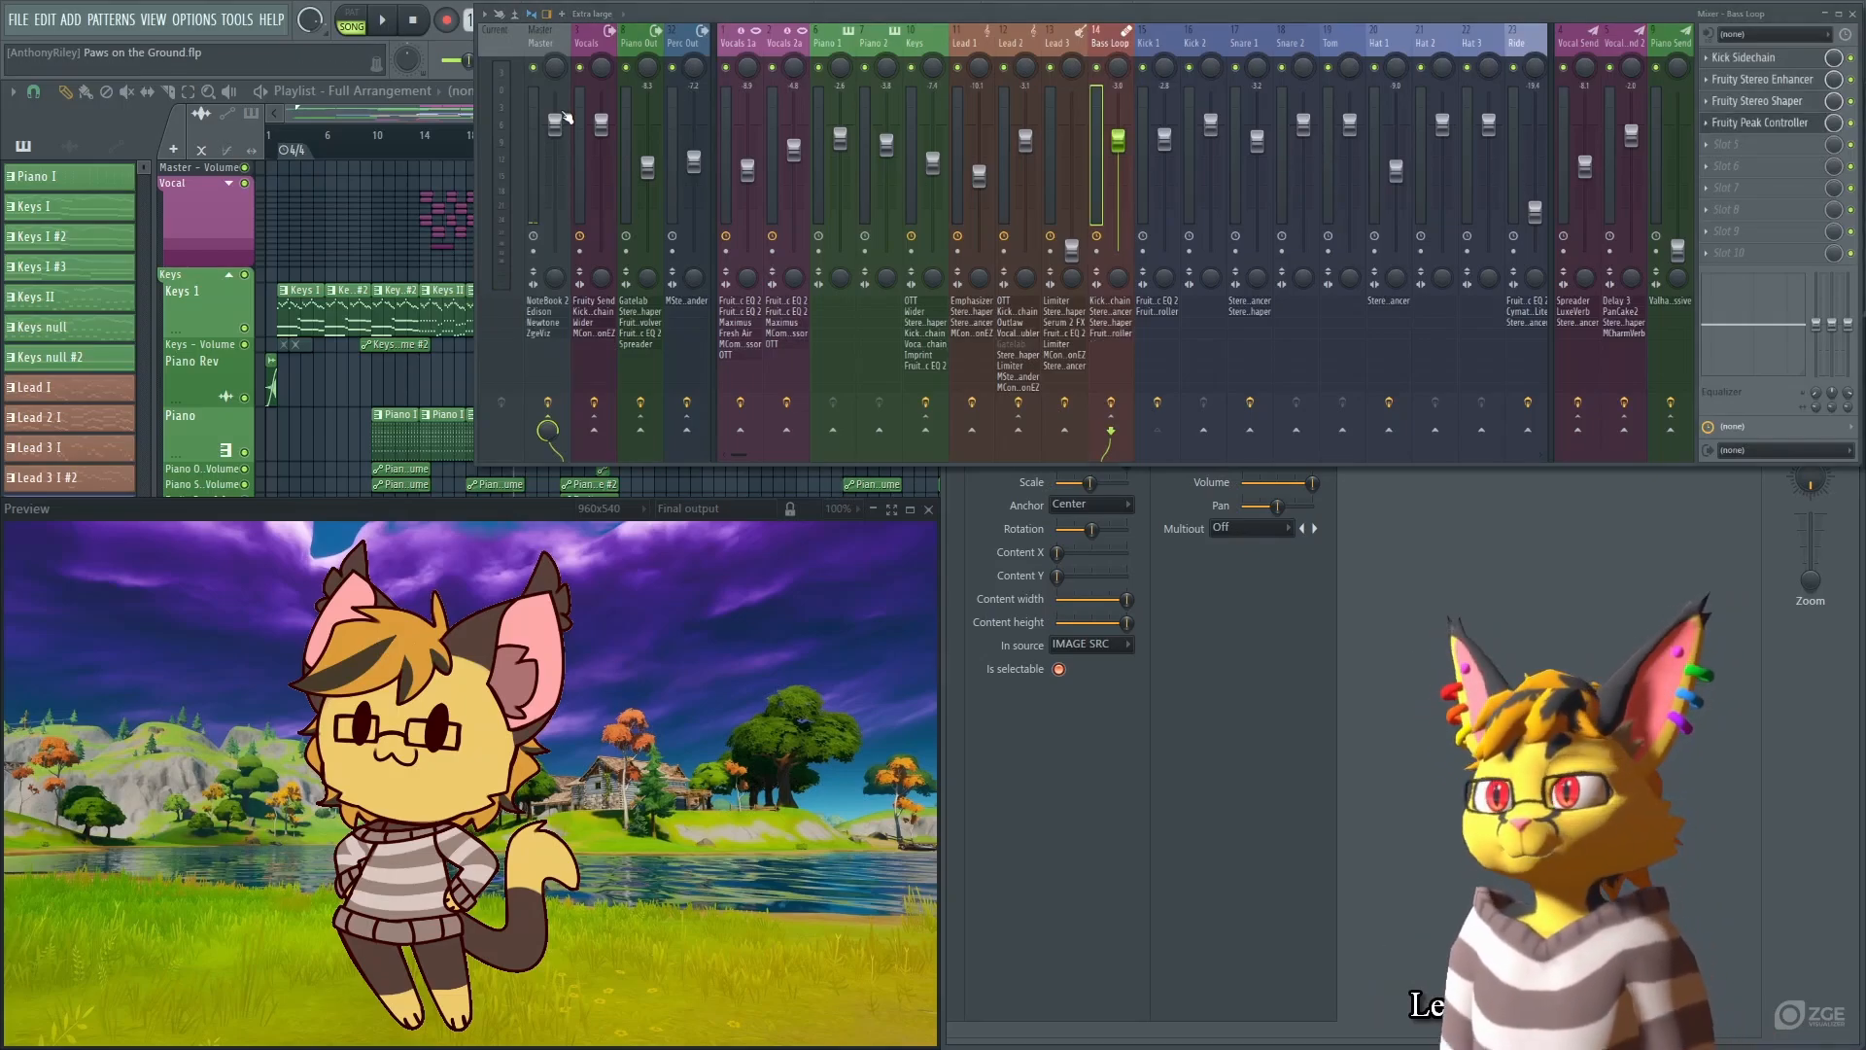
left_click(1853, 14)
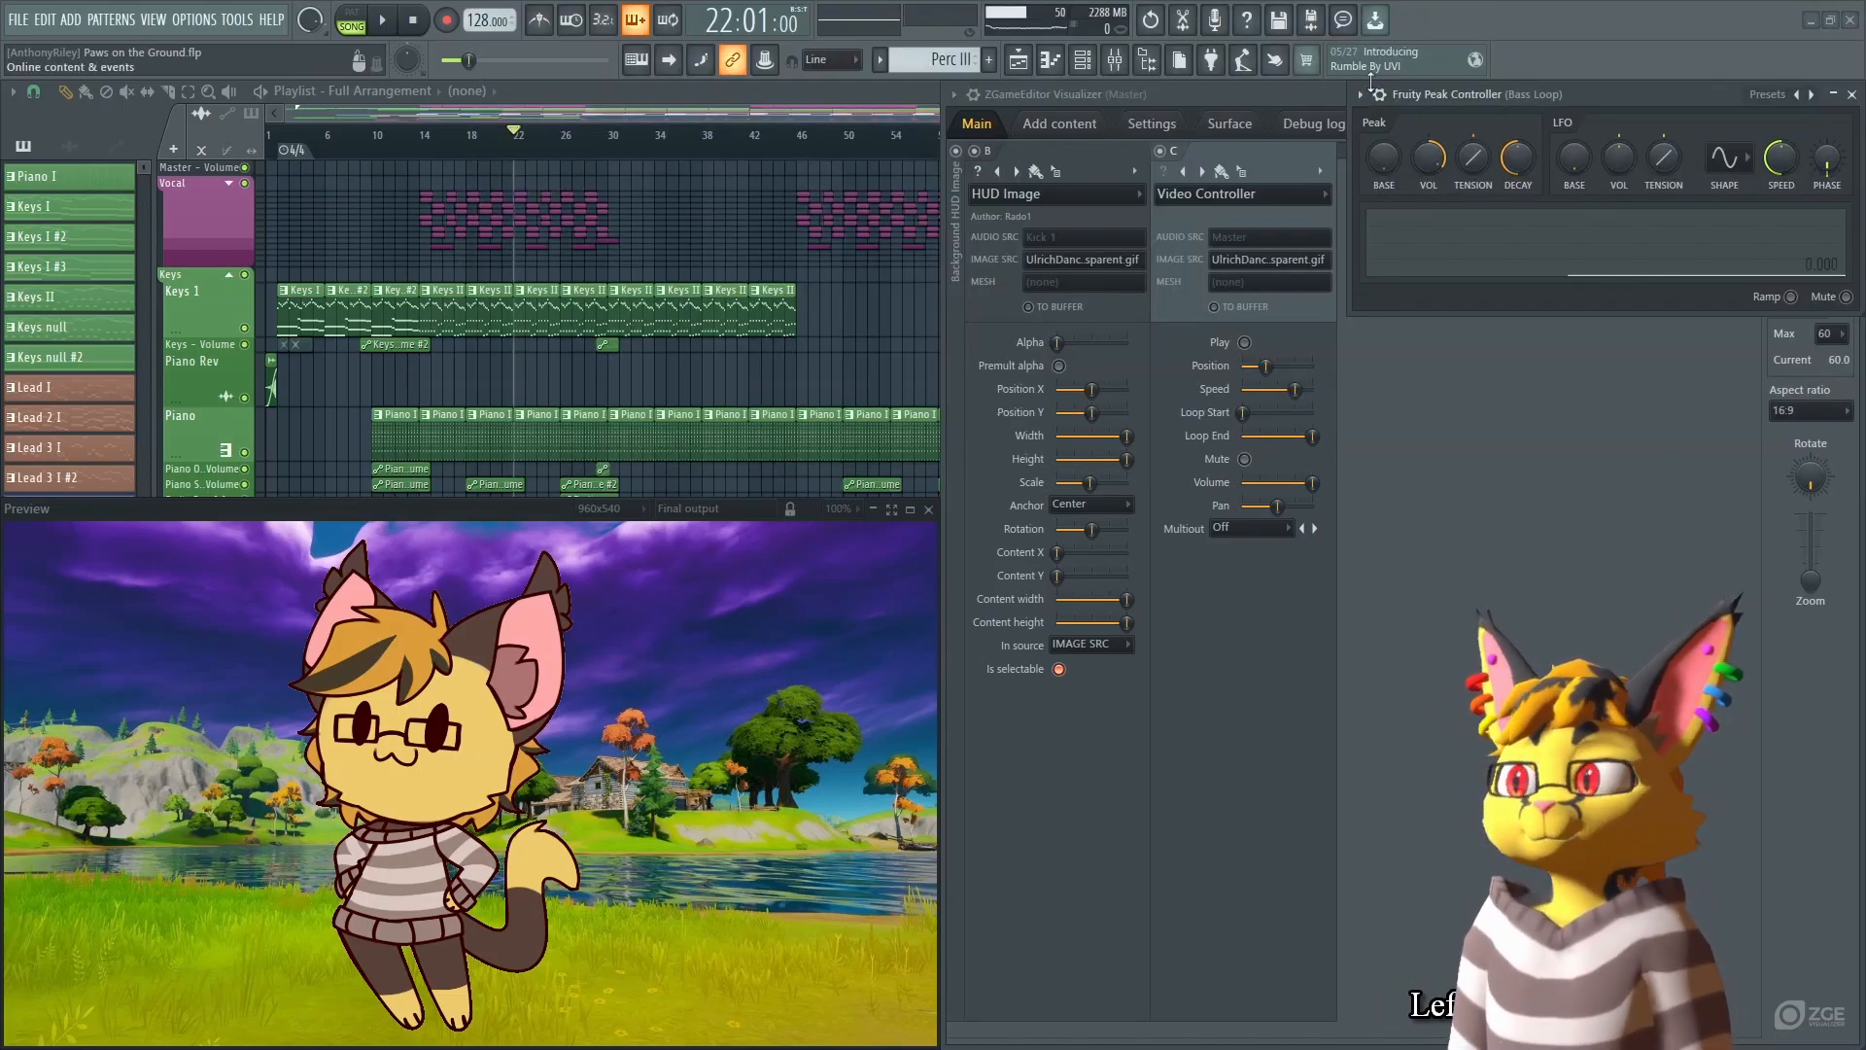
Check the Ghosthack Bass Loop clip's channel settings for its mixer track, close them, and restore the preview and playlist windows.
right_click(854, 332)
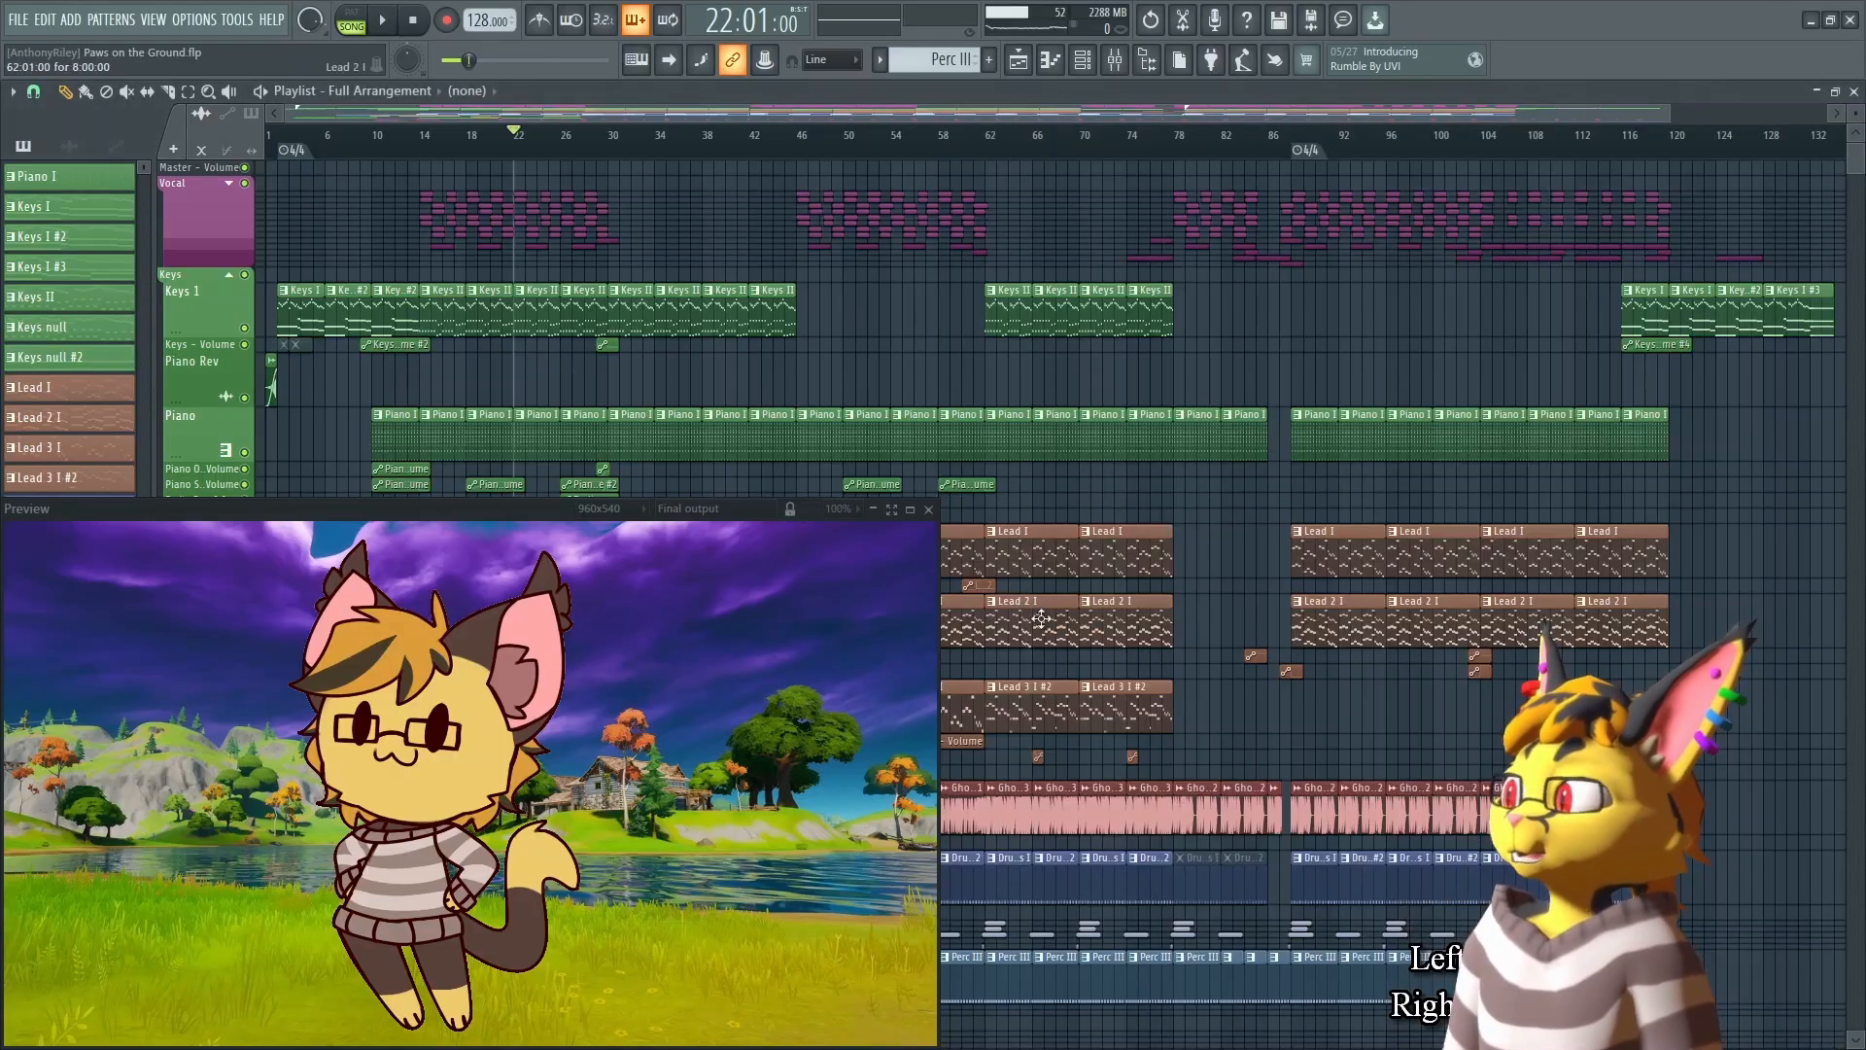
left_click(1064, 803, "shift")
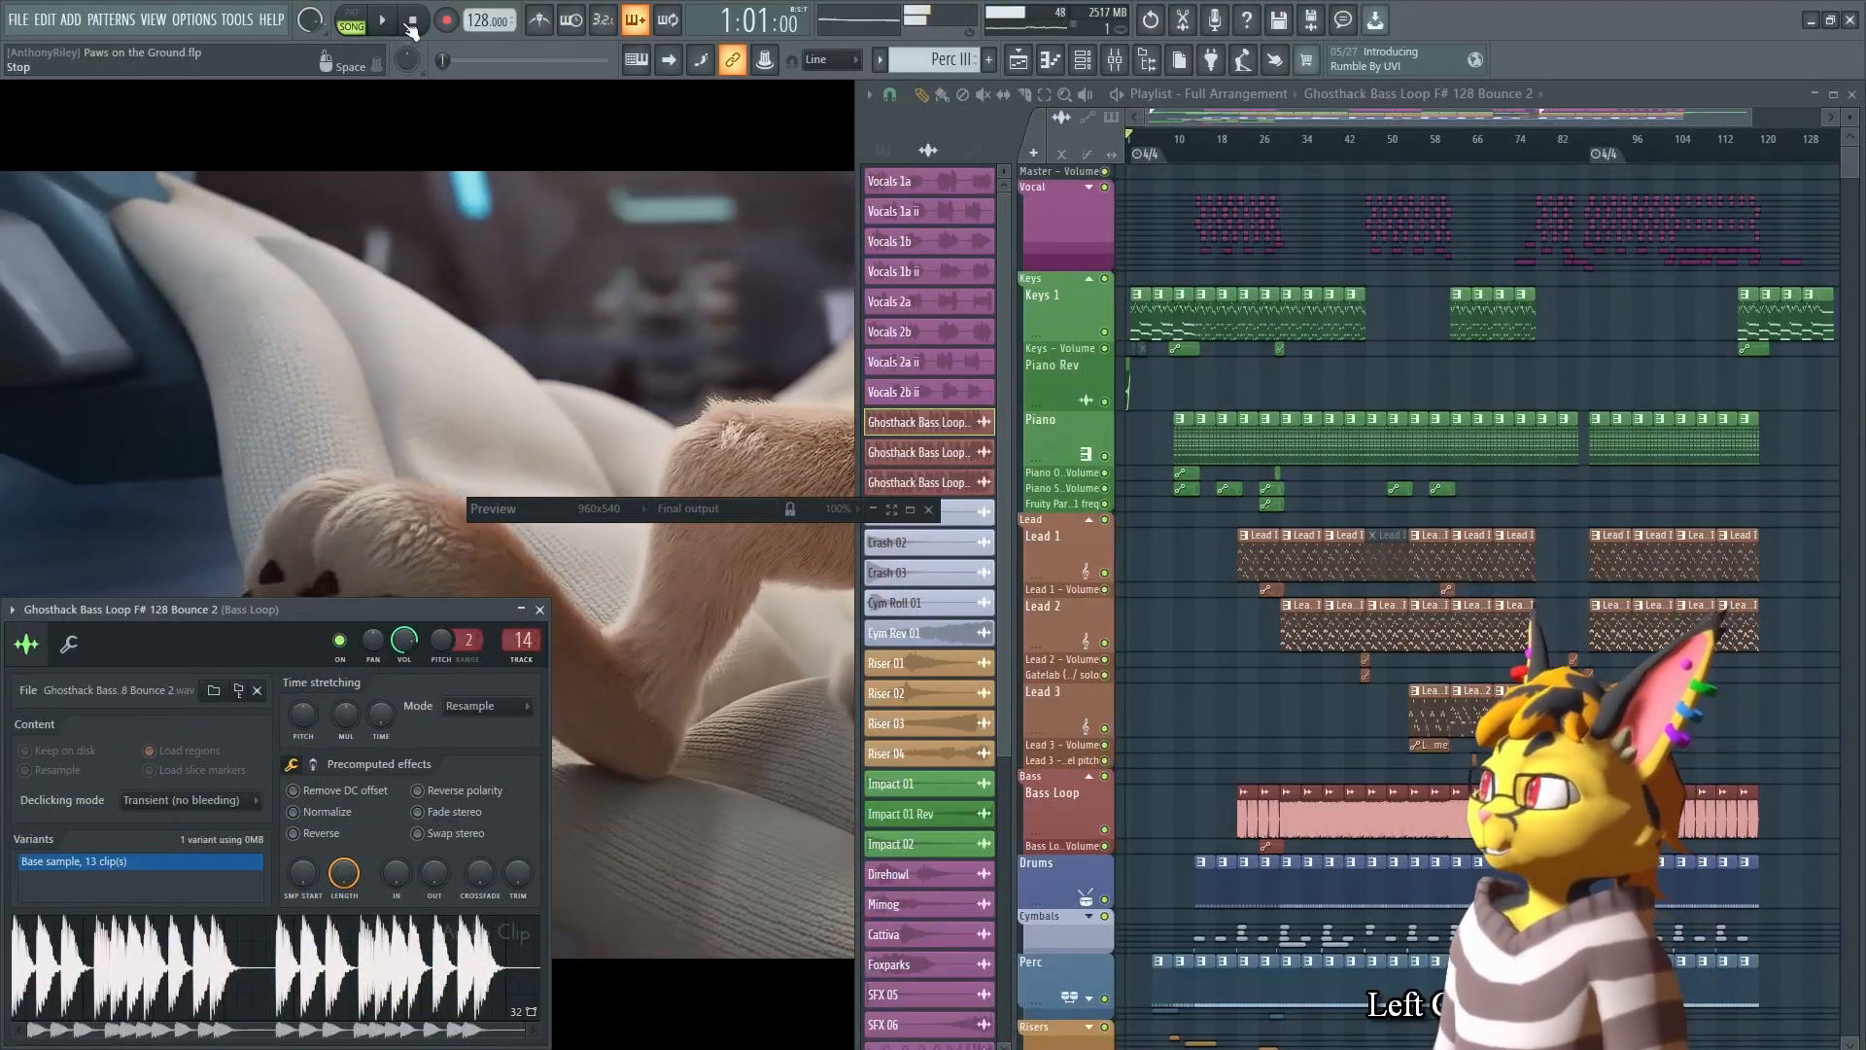
key("Escape")
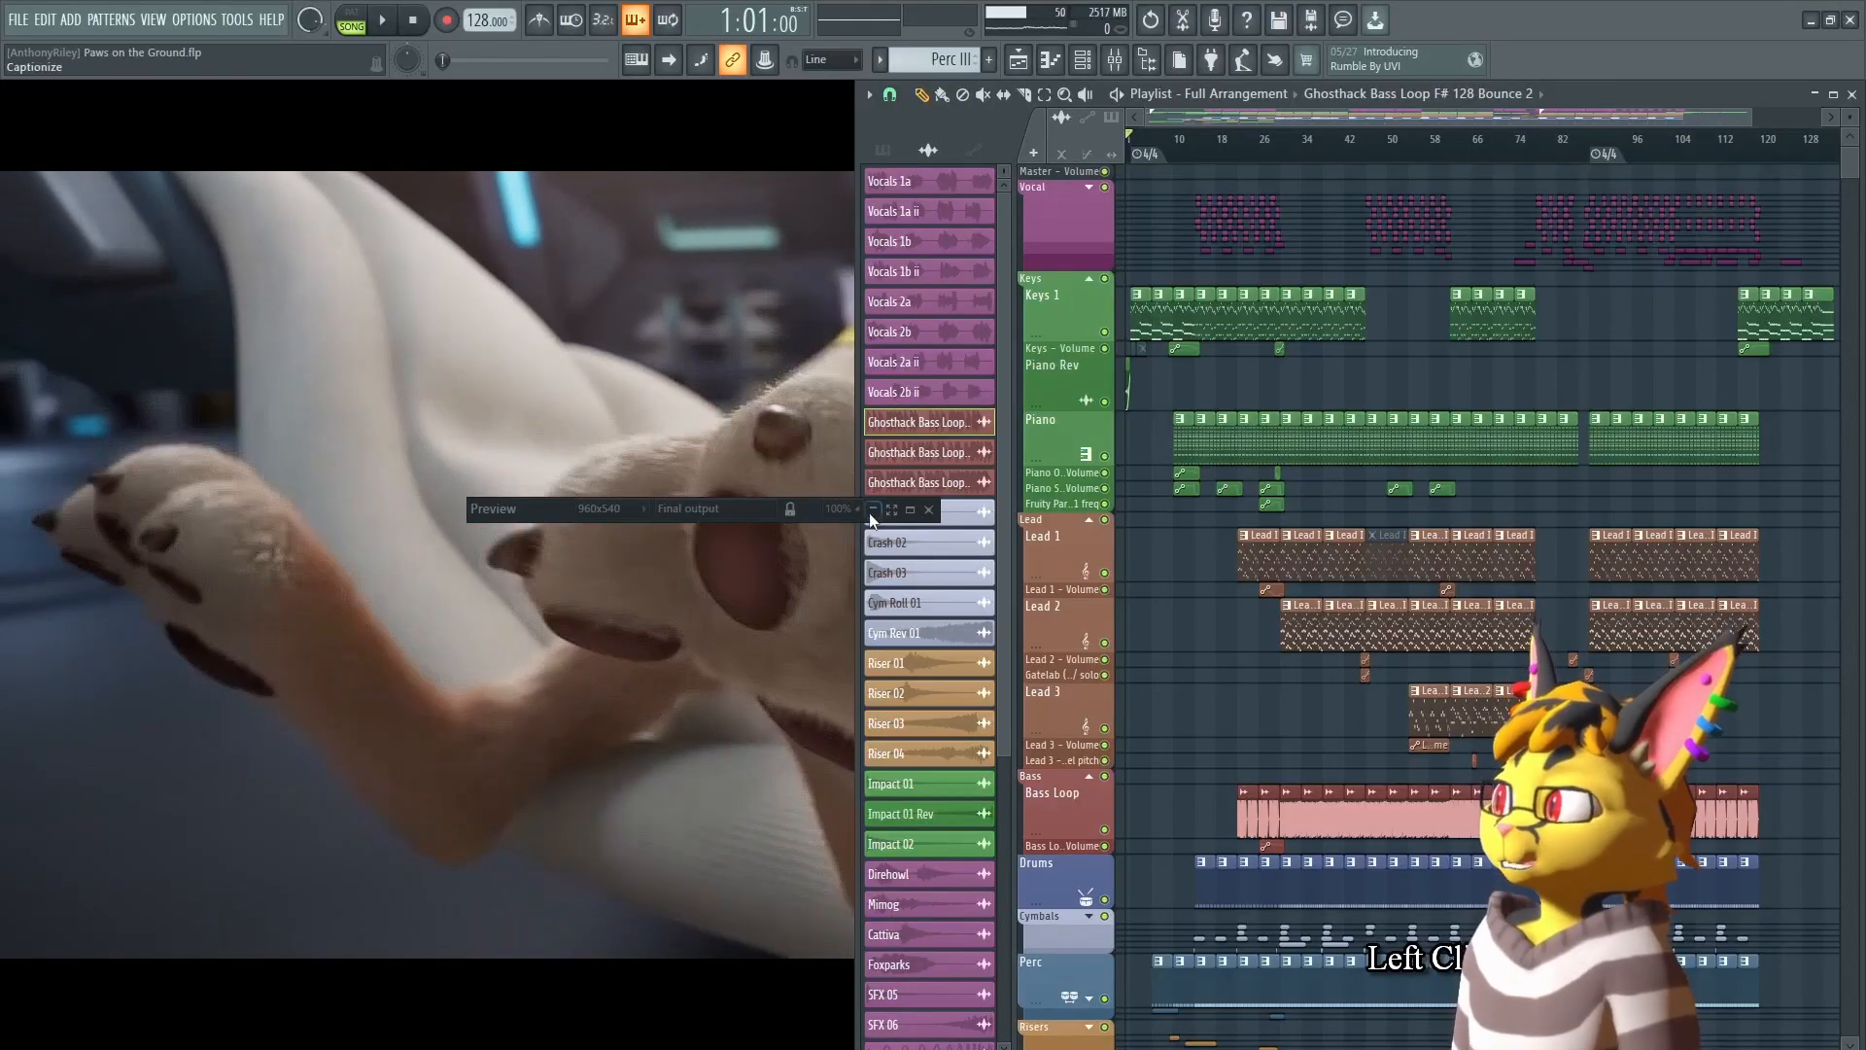
left_click(873, 509)
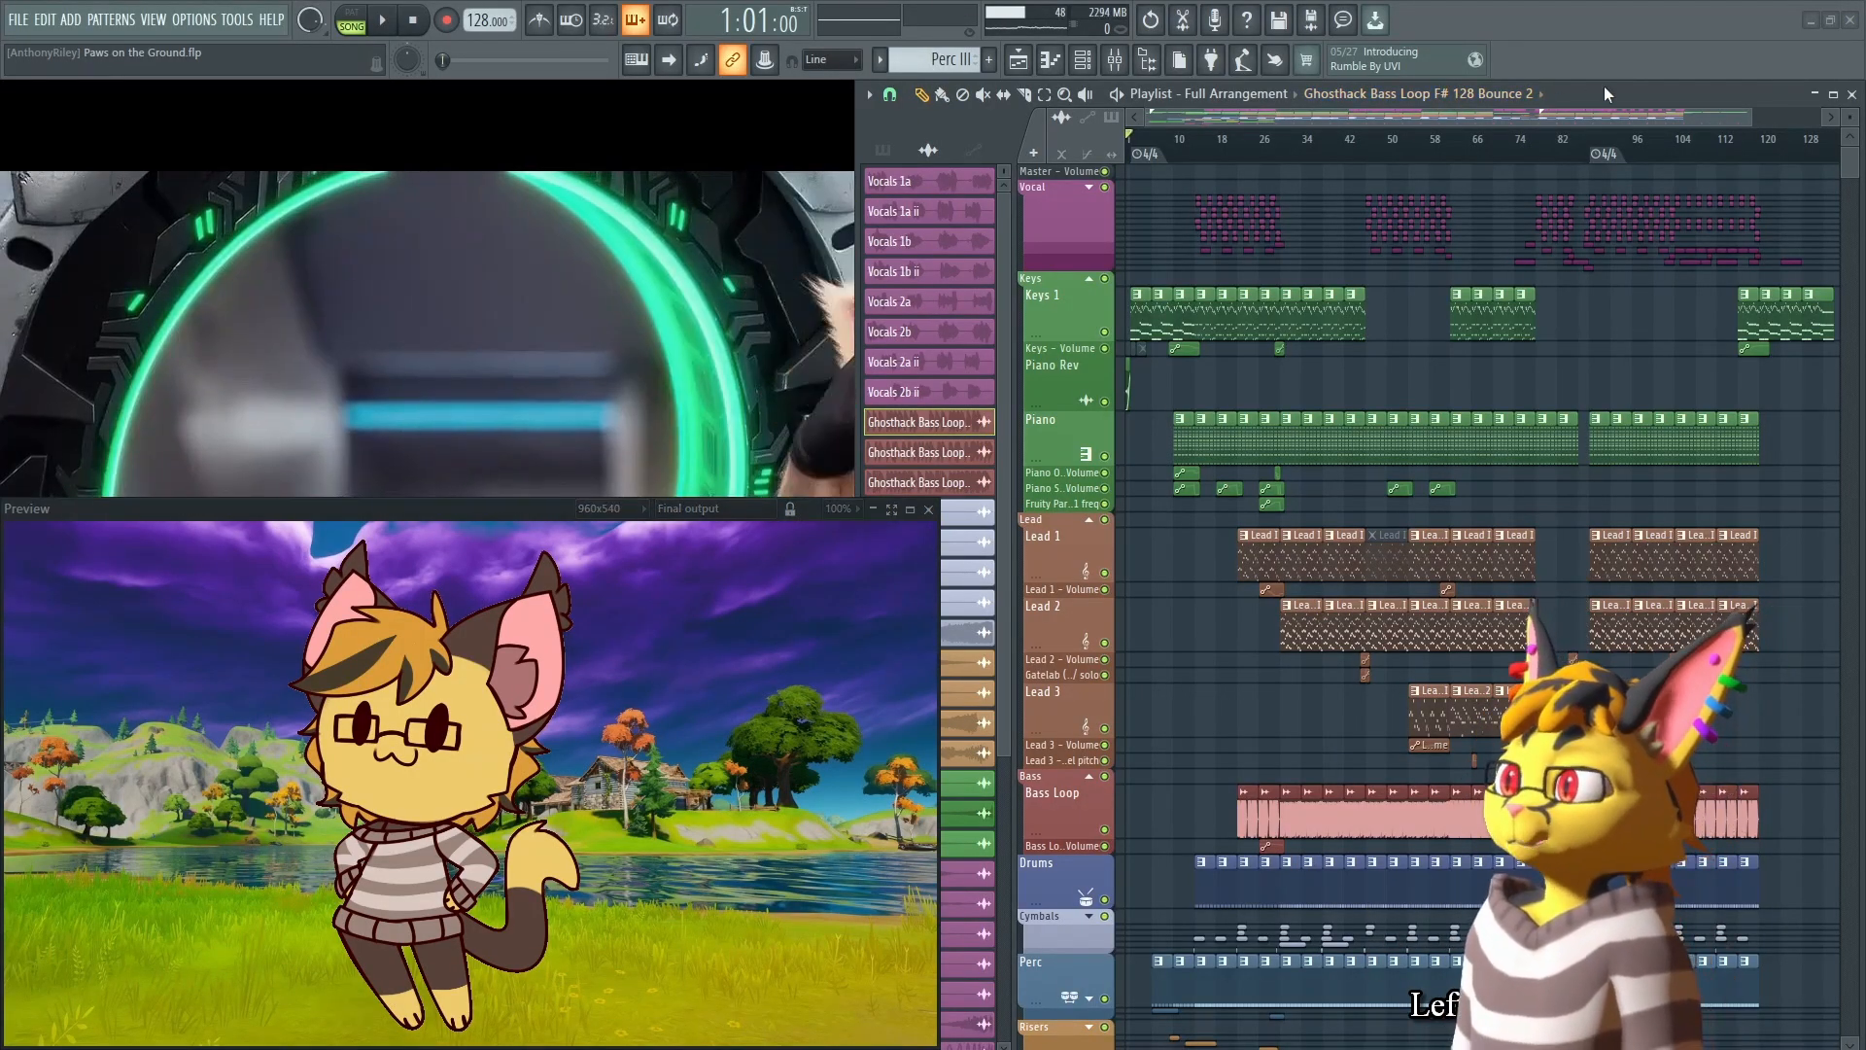
double_click(1605, 93)
Link the Scale of HUD Image layer B to the Peak output of the Bass Loop's Fruity Peak Controller.
key("Tab")
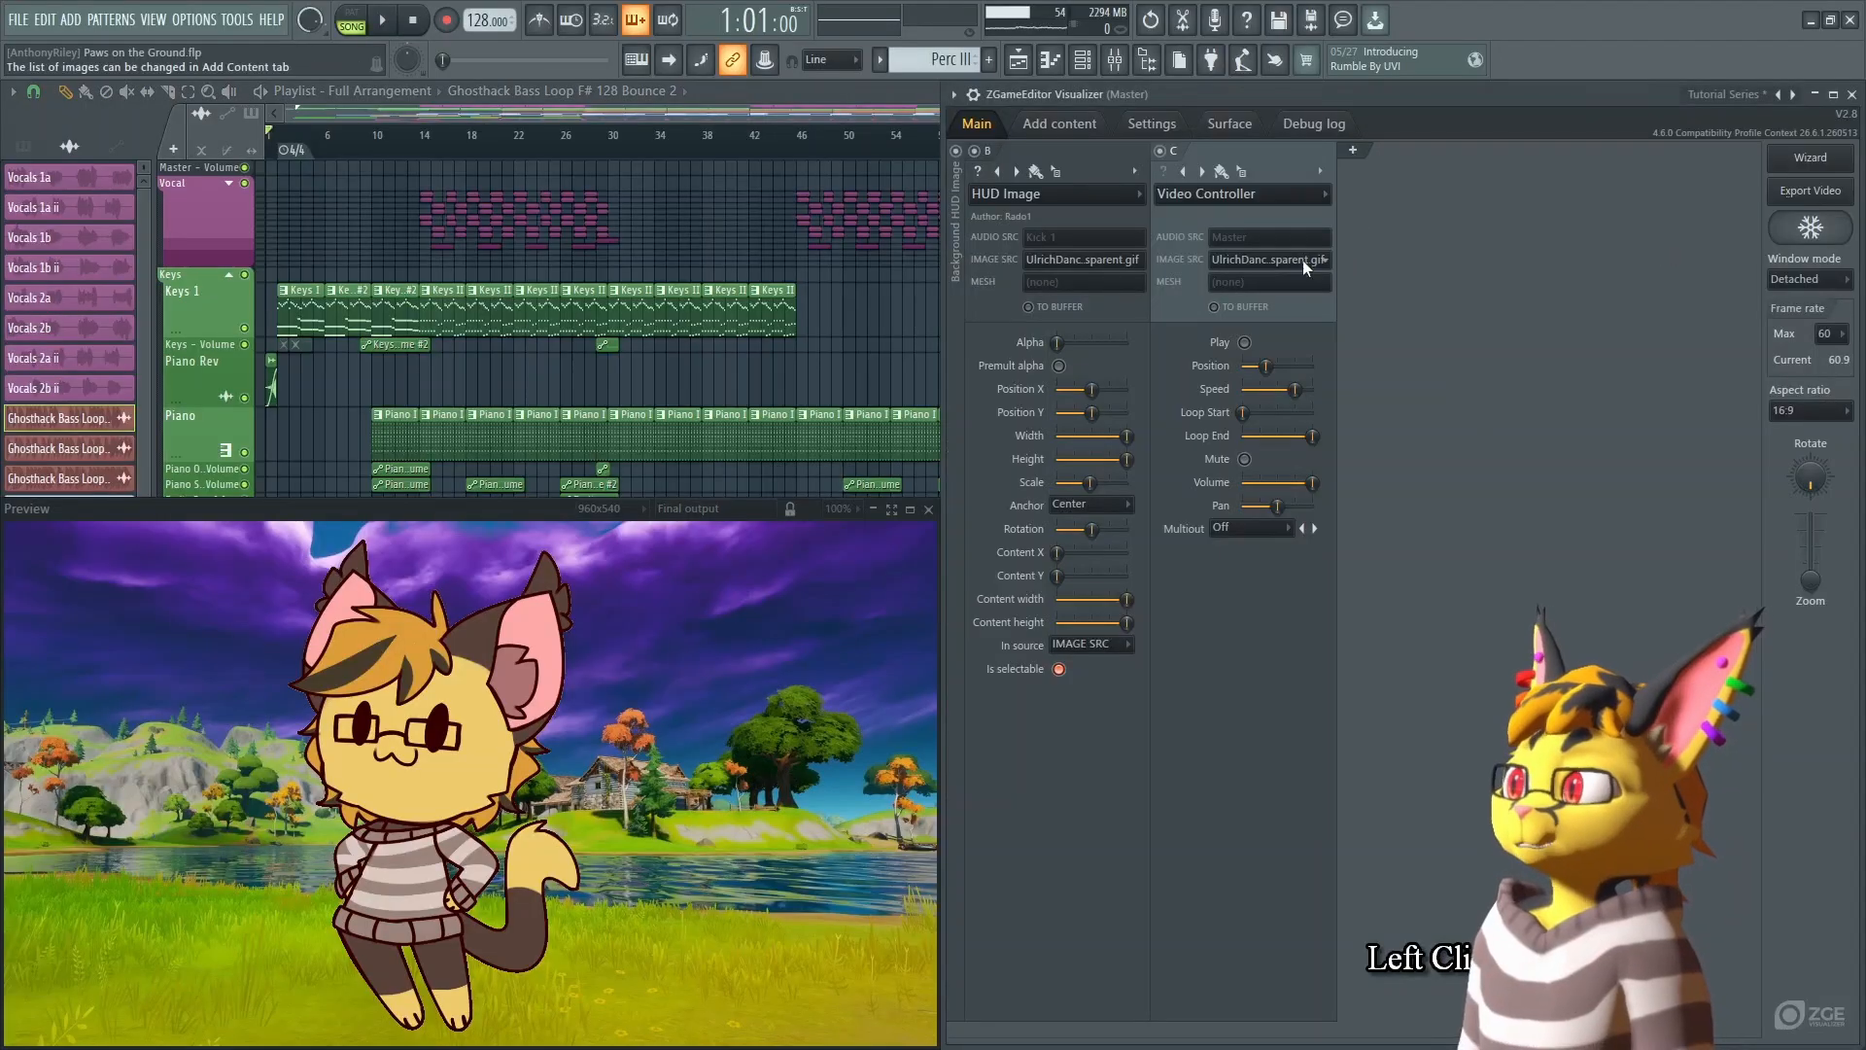
key("Tab")
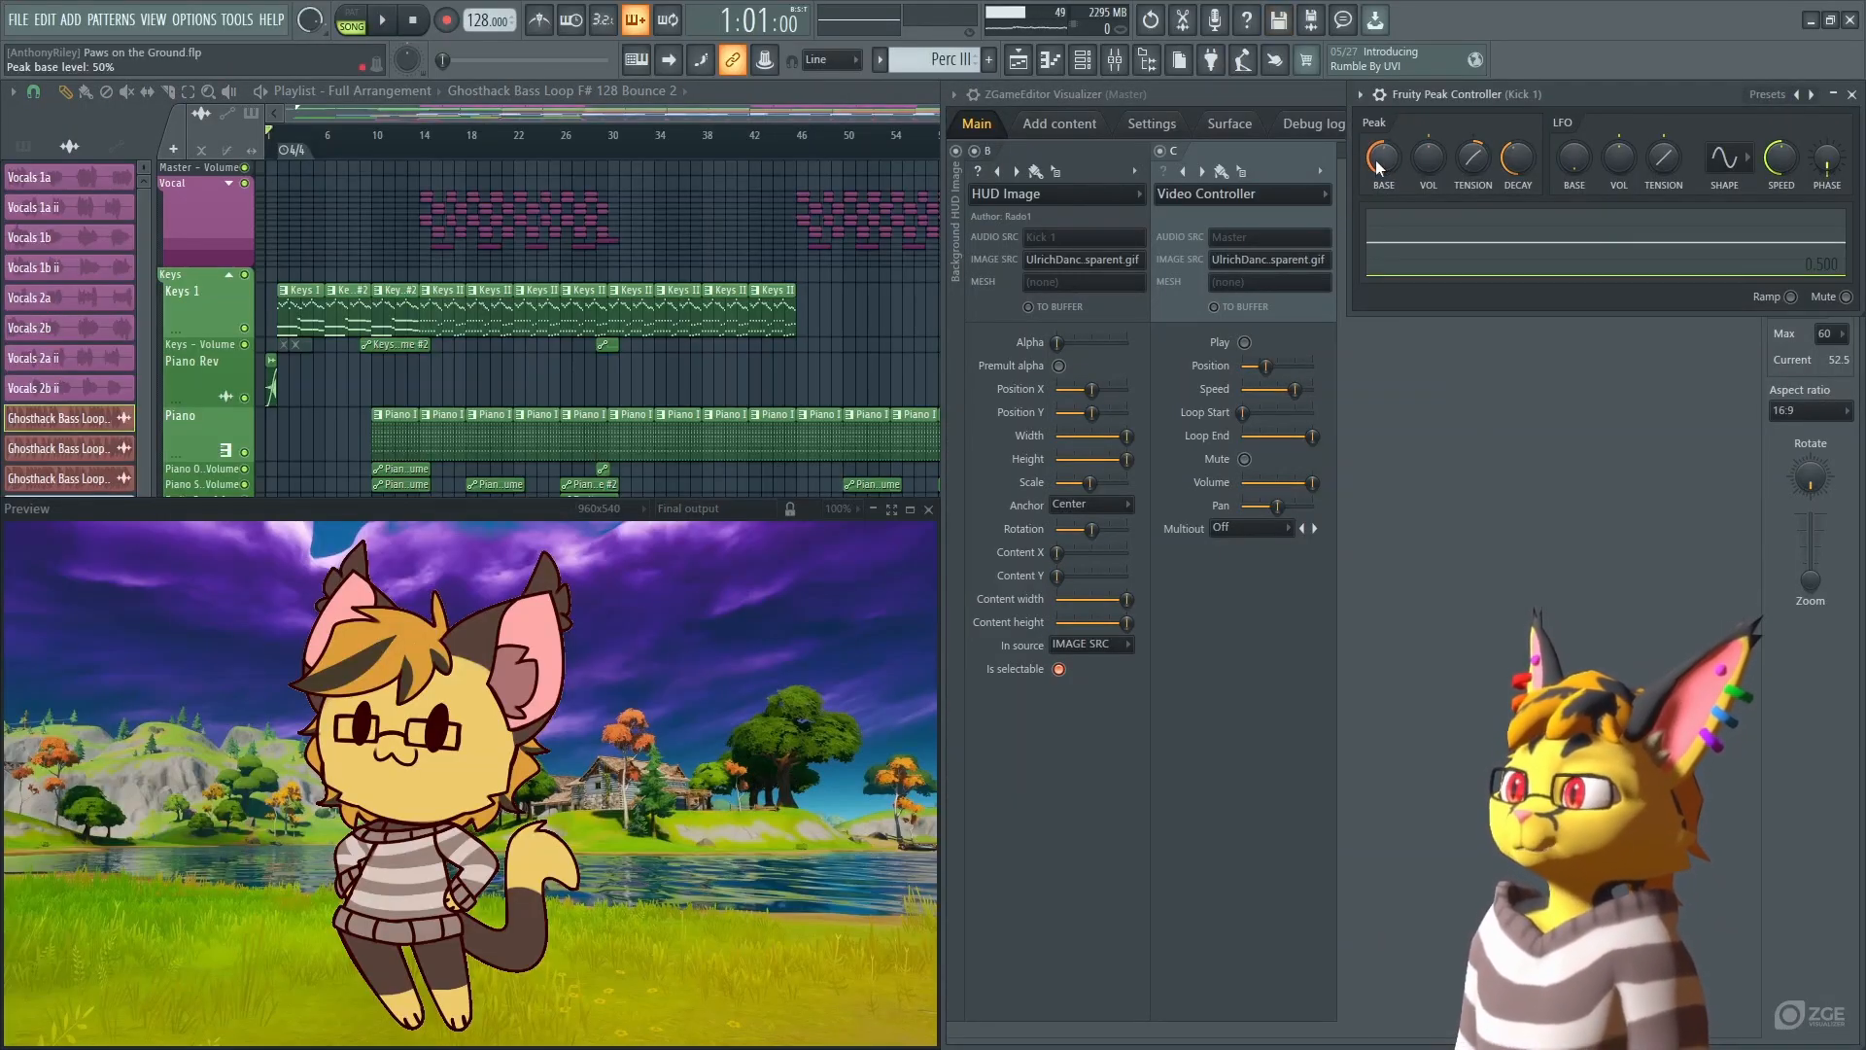
right_click(1379, 167)
right_click(1087, 480)
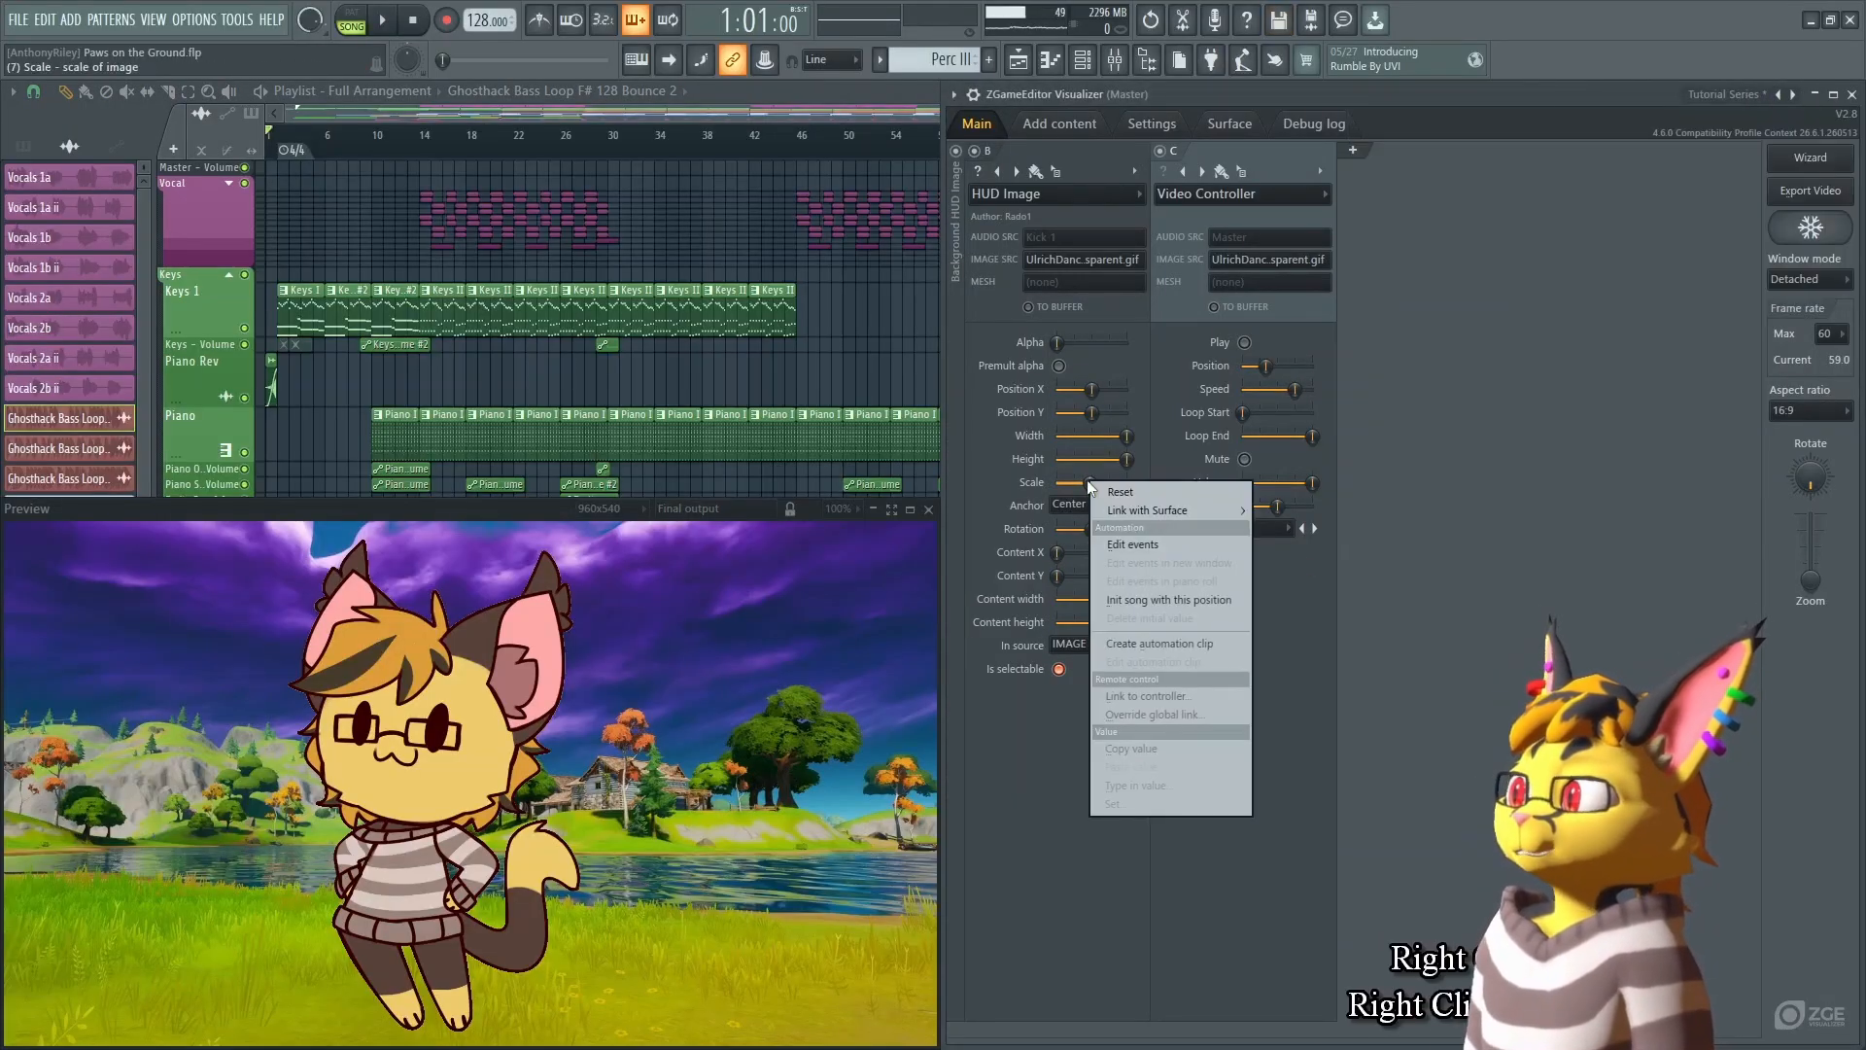
left_click(1171, 696)
left_click(961, 482)
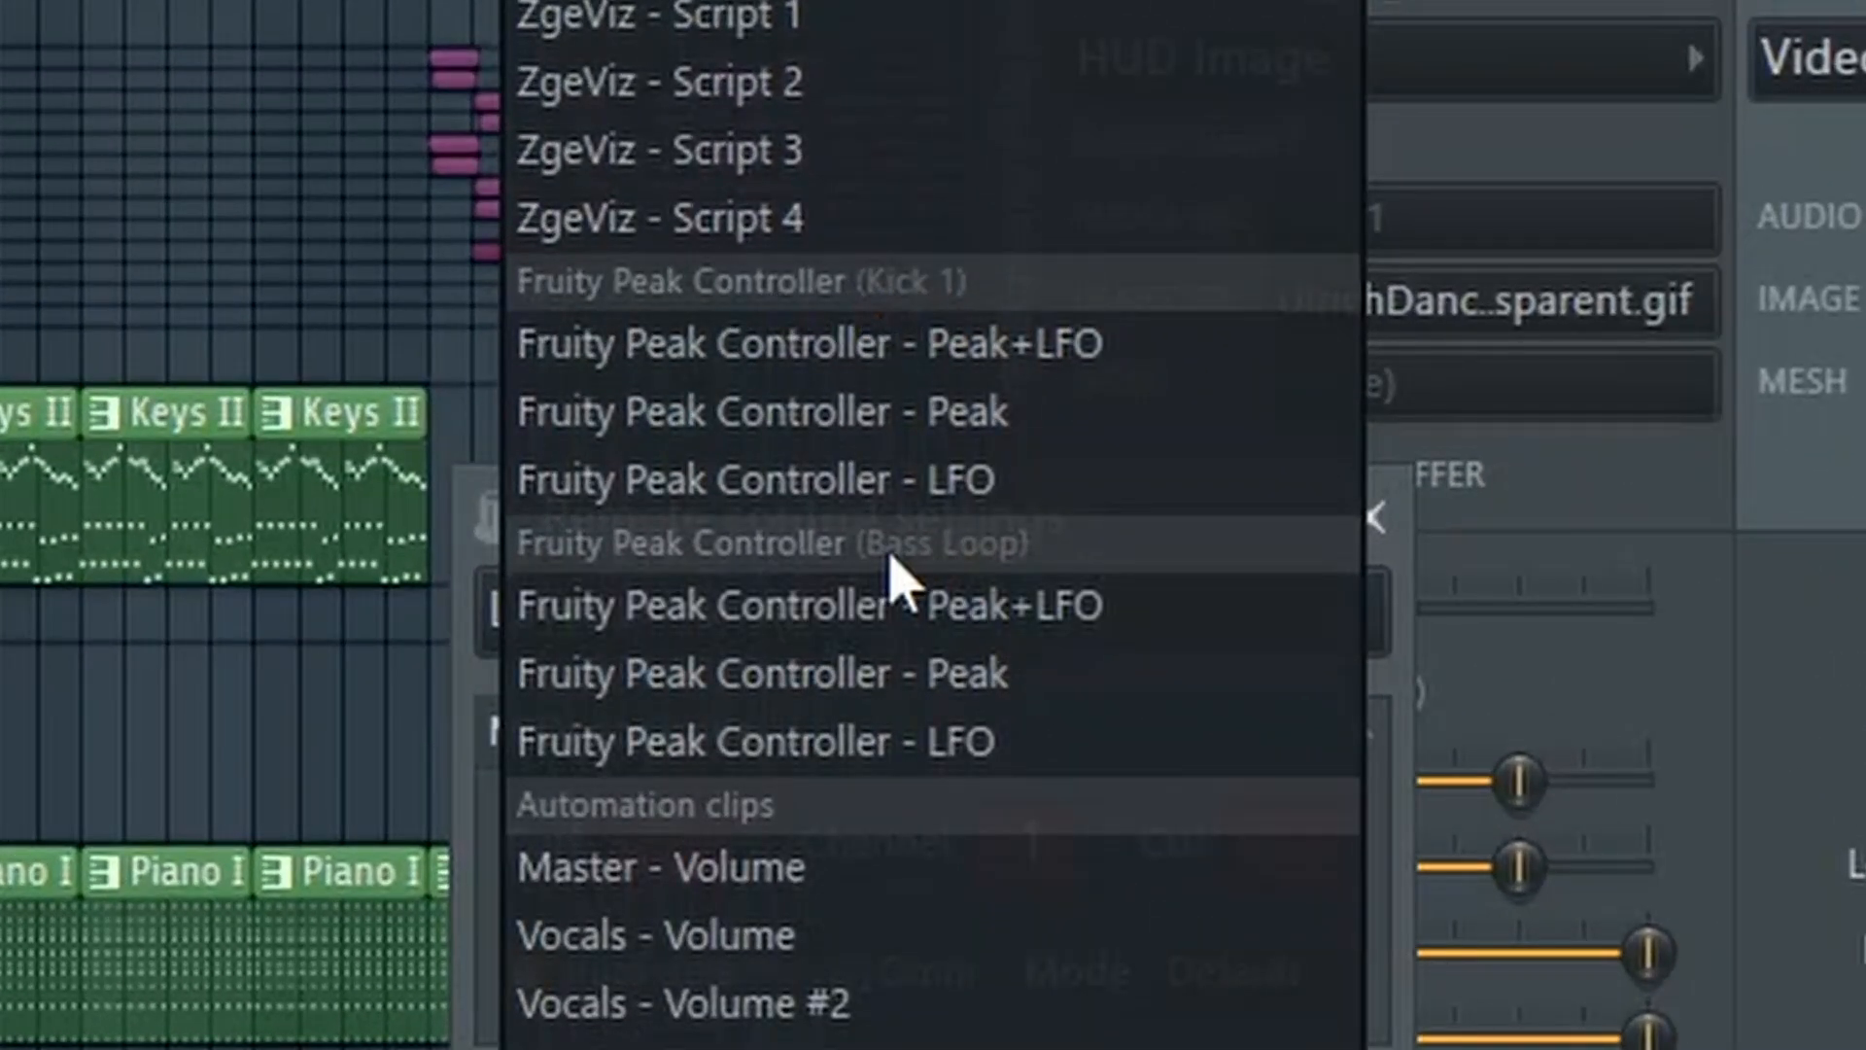
left_click(1011, 674)
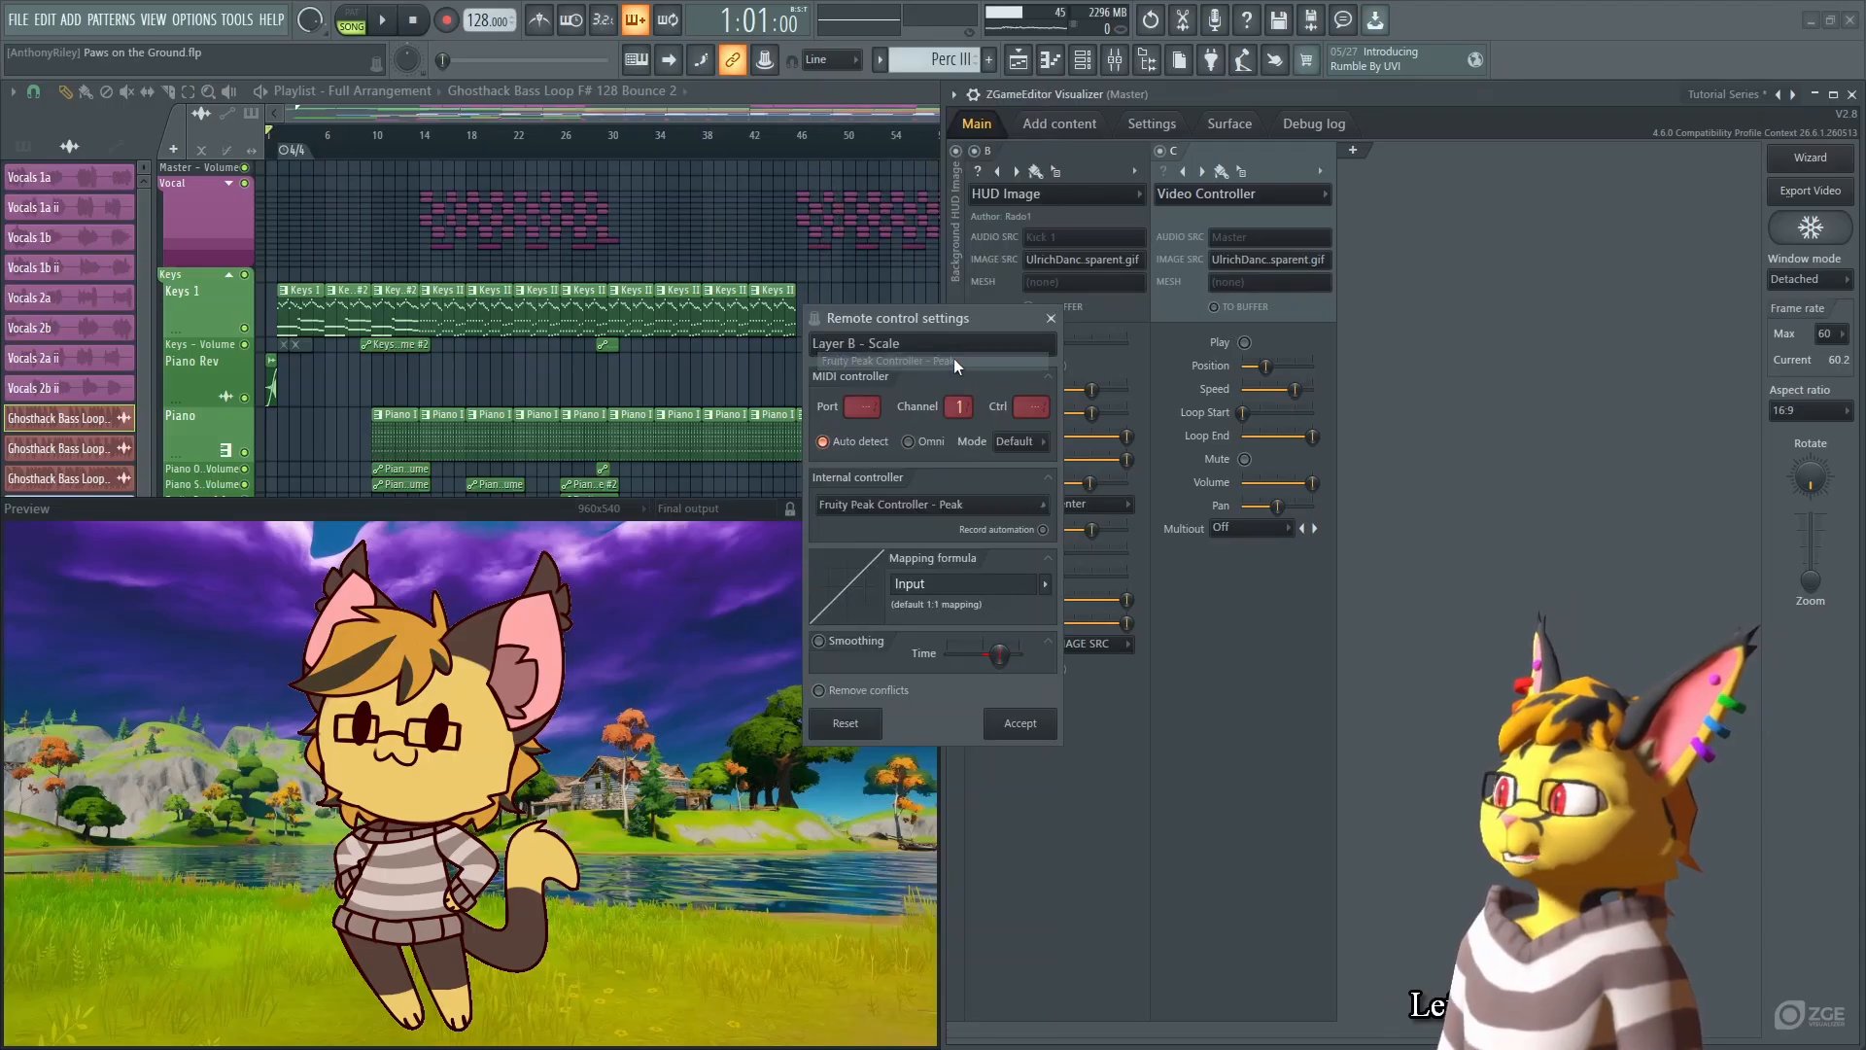
left_click(1011, 722)
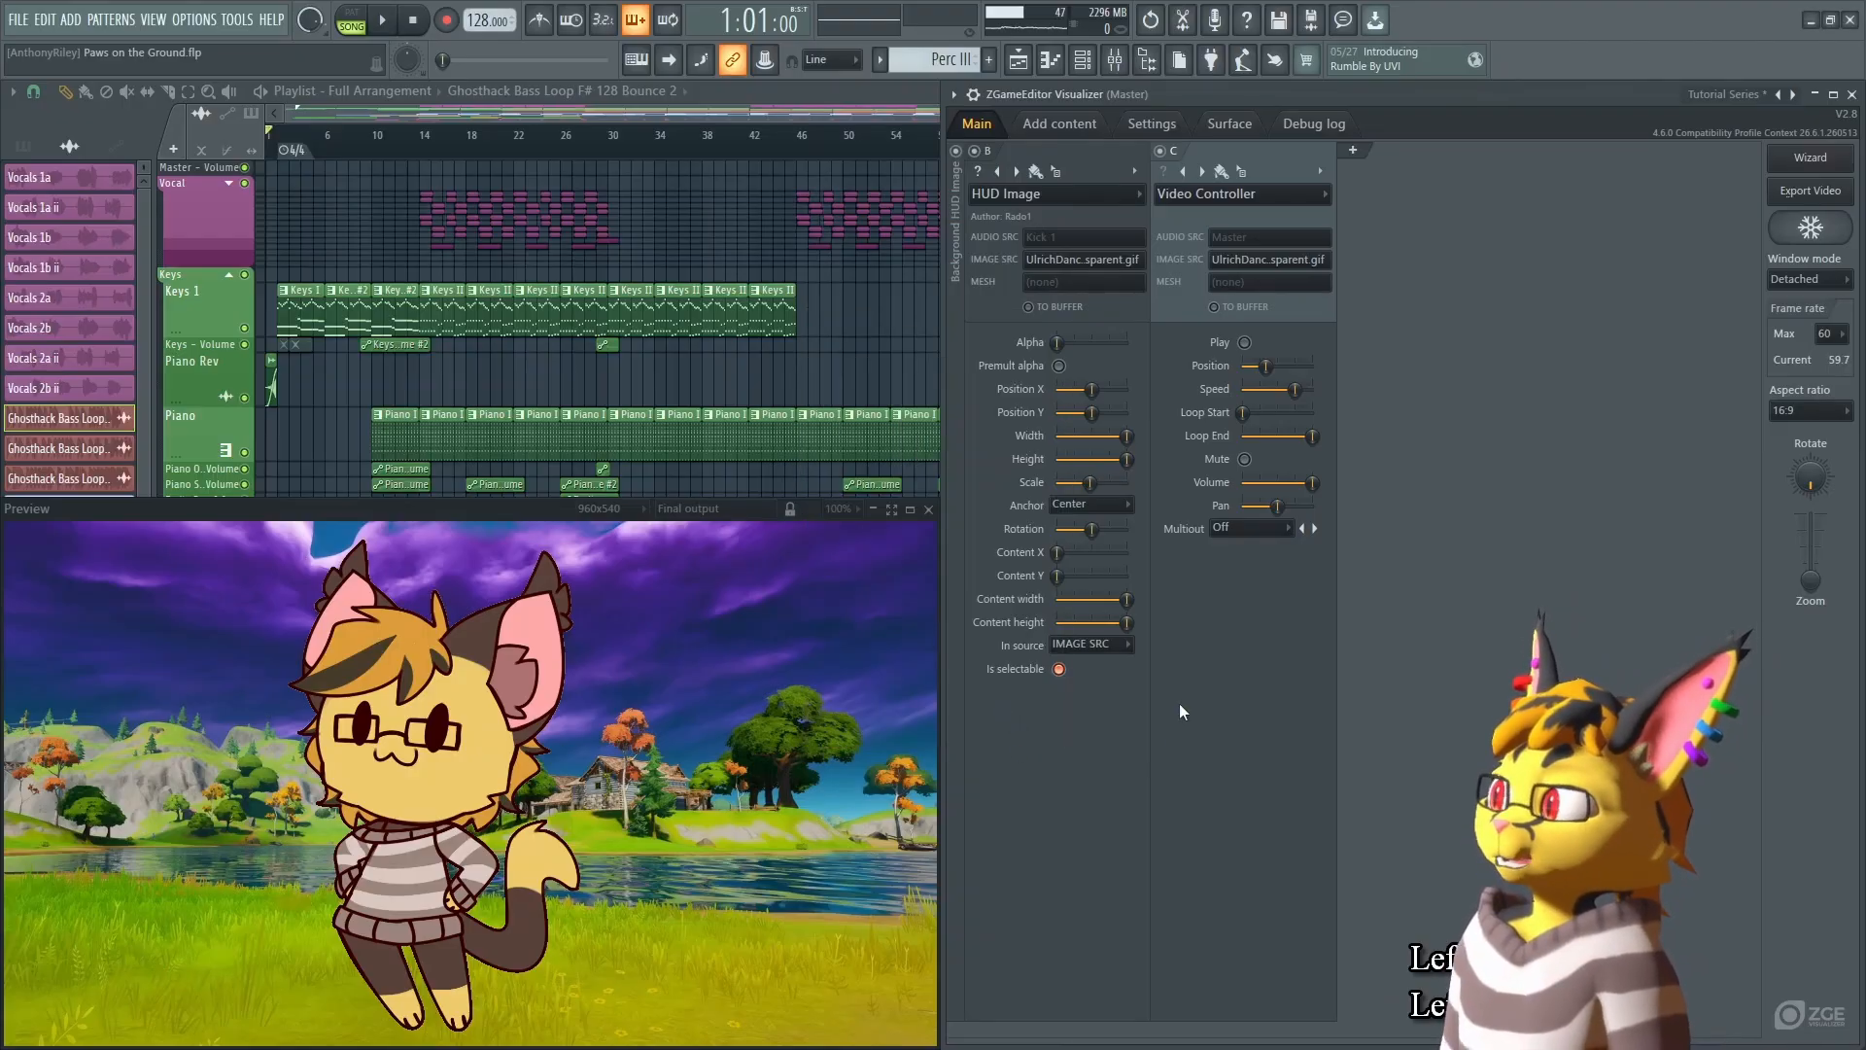
Play the song around bar 22 to see how the character's scale follows the bass, and stop playback.
left_click(425, 138)
key("space")
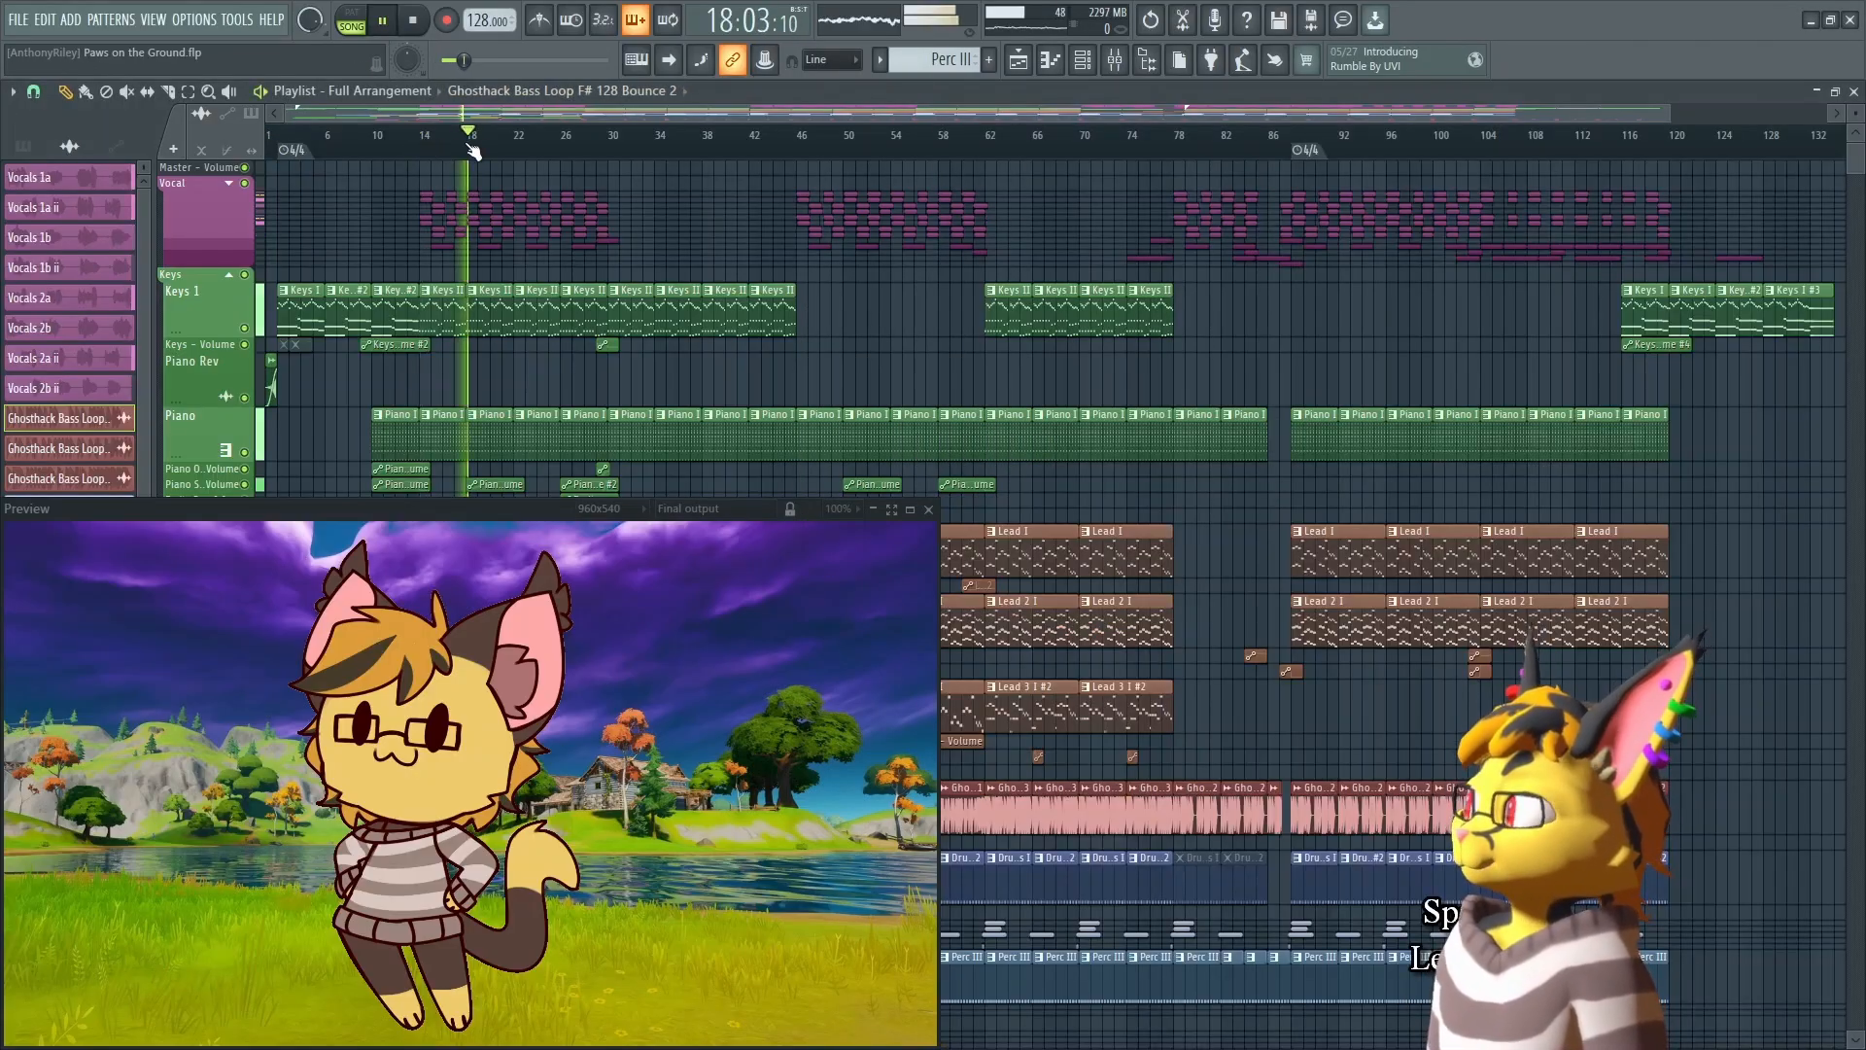
left_click(515, 138)
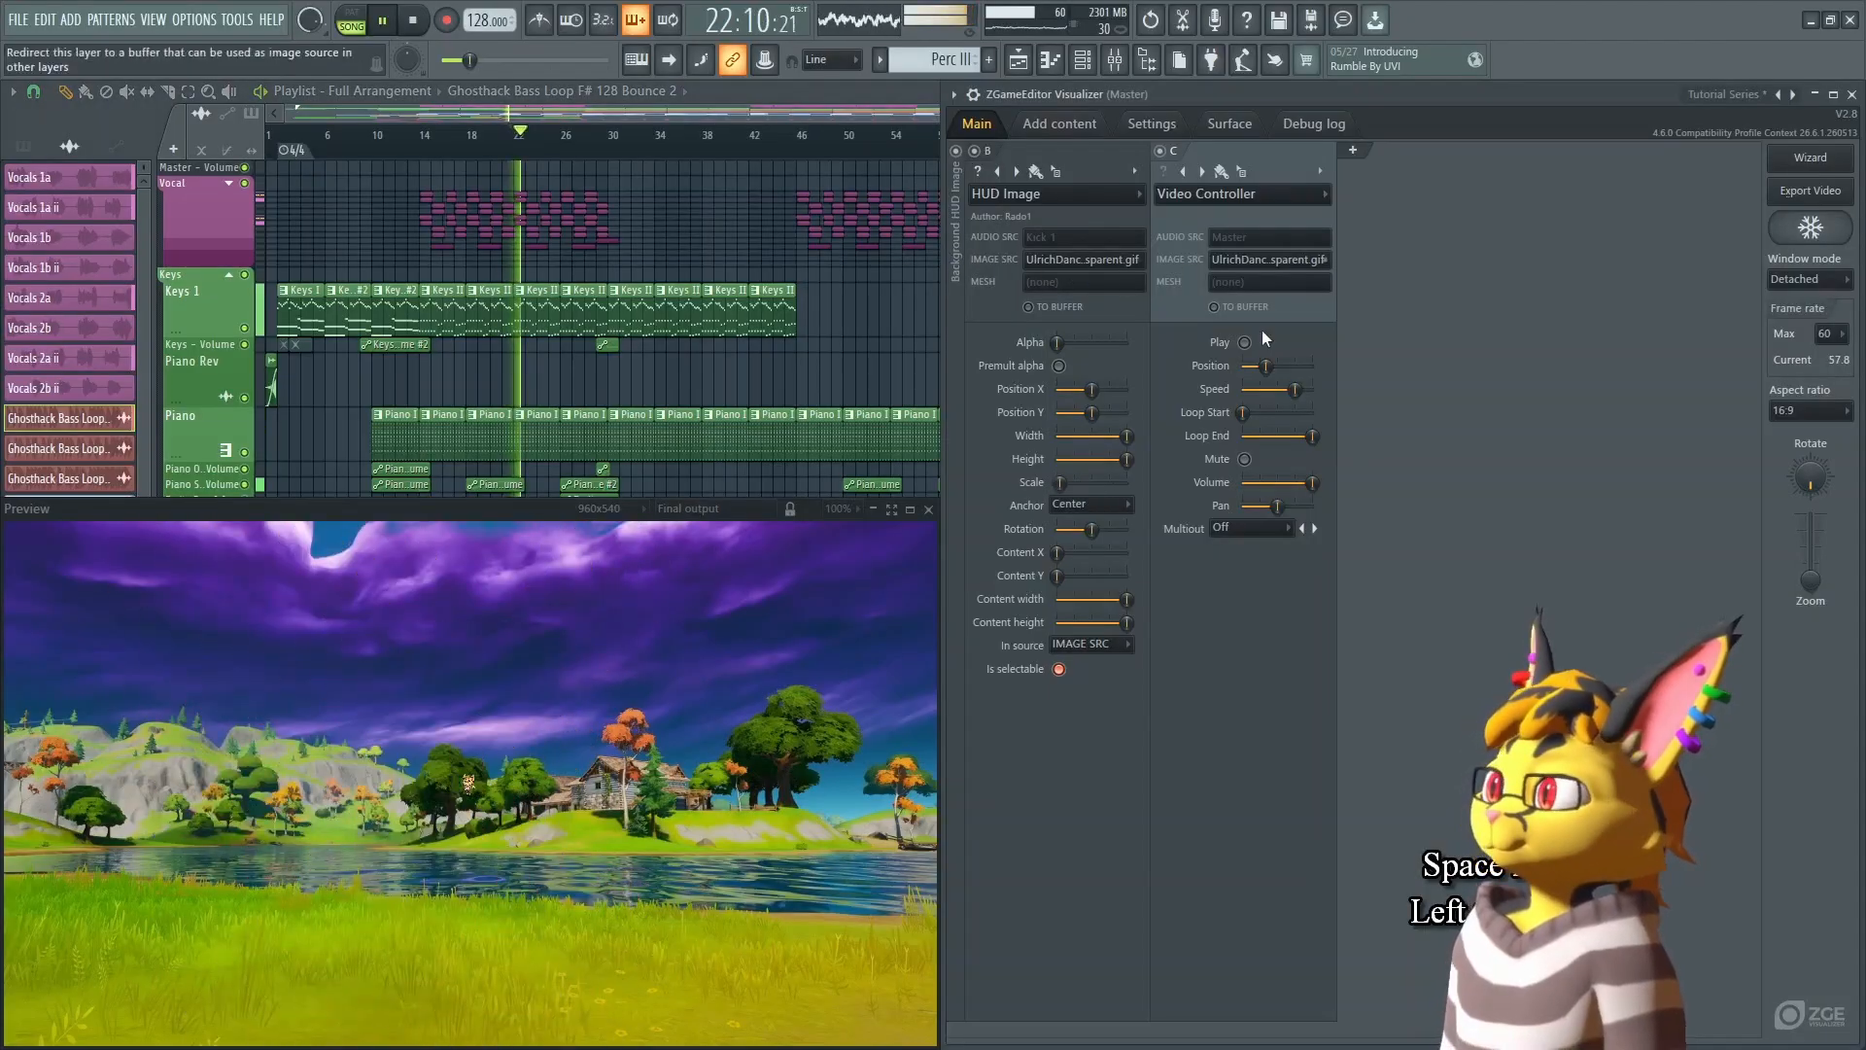
key("Tab")
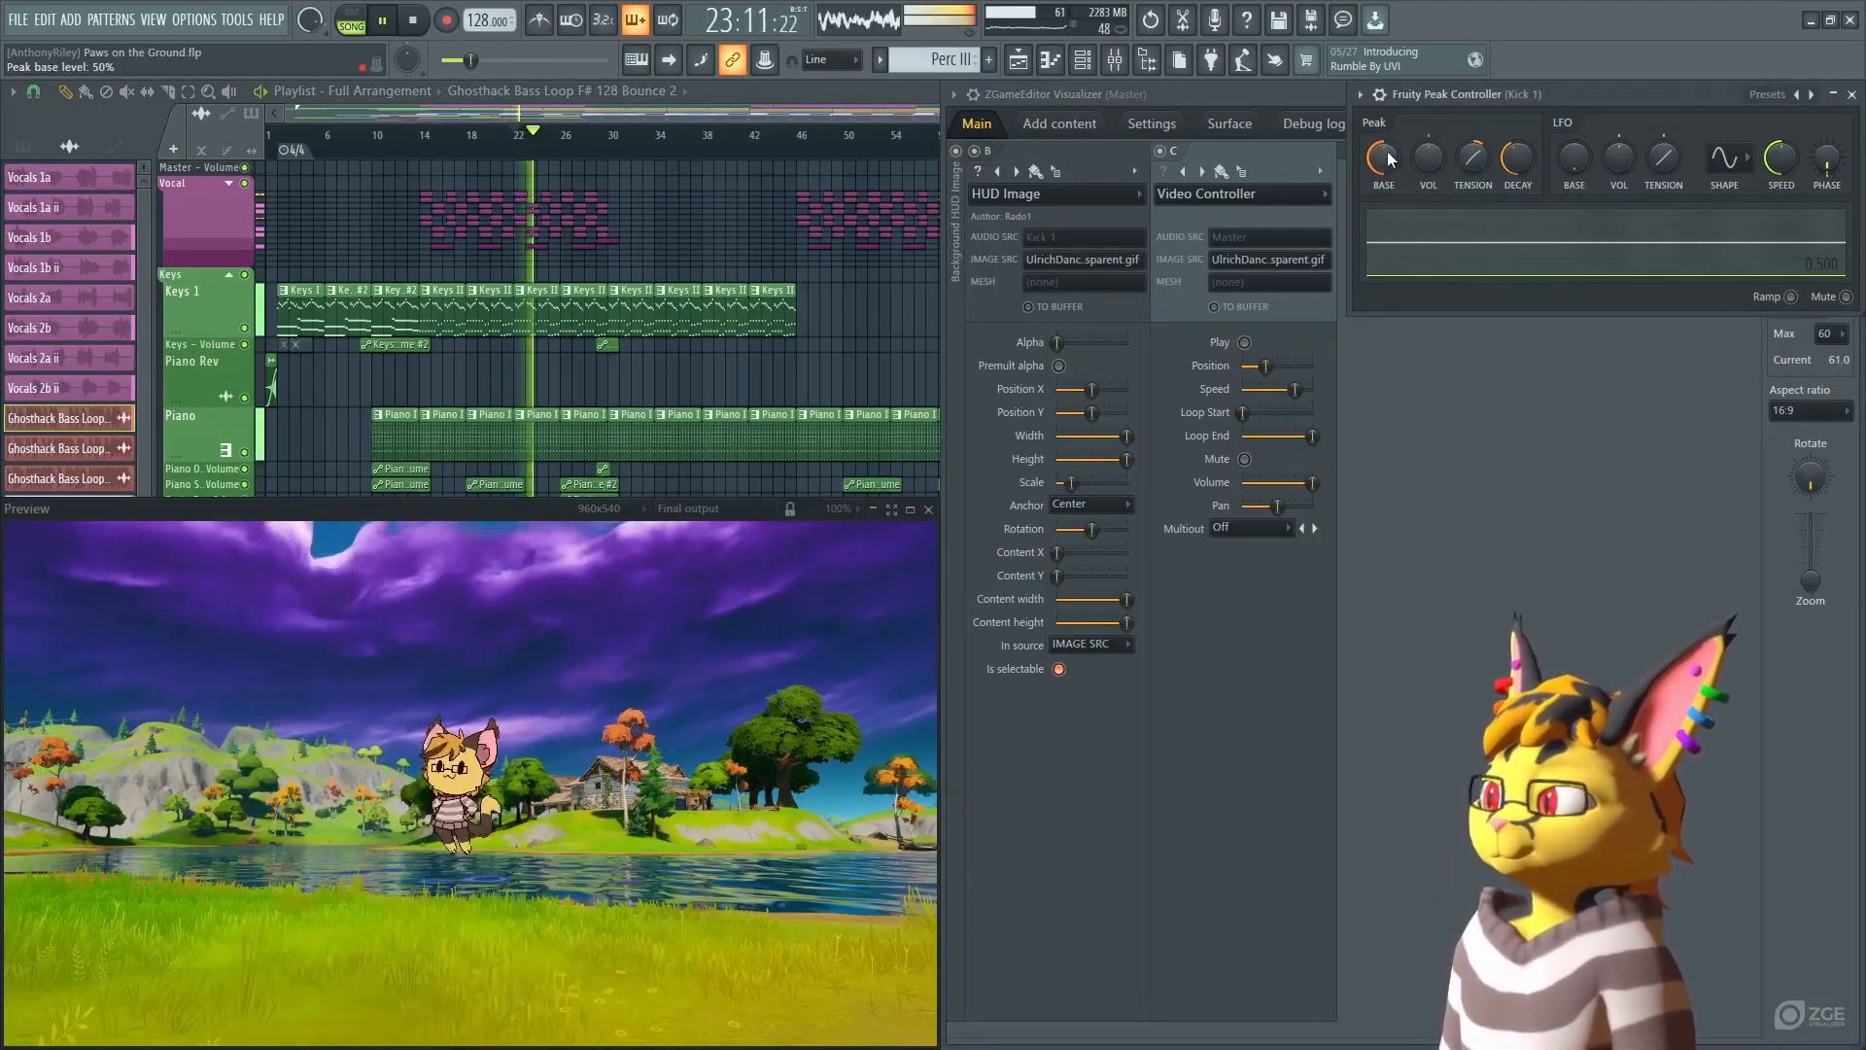
key("space")
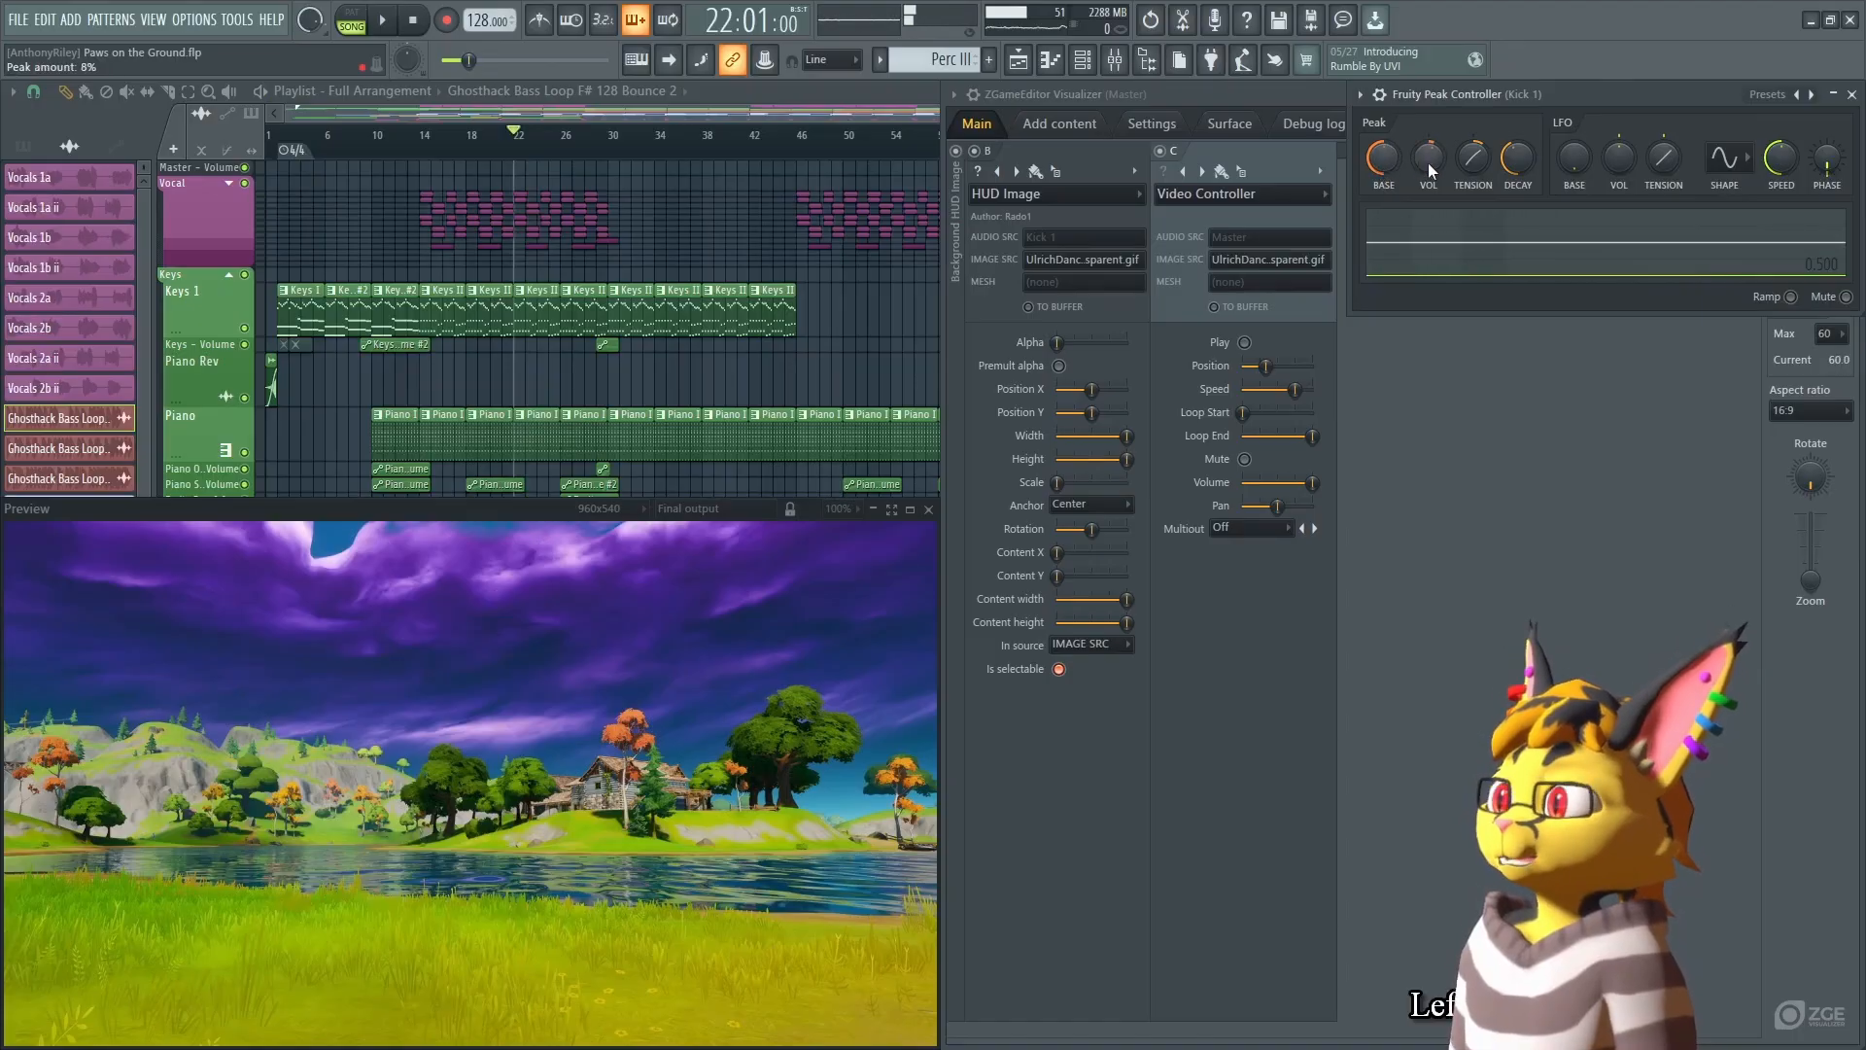
Set the peak base level of the Bass Loop's Fruity Peak Controller to 50% and start playback from bar 22.
left_click(1462, 96)
right_click(1390, 167)
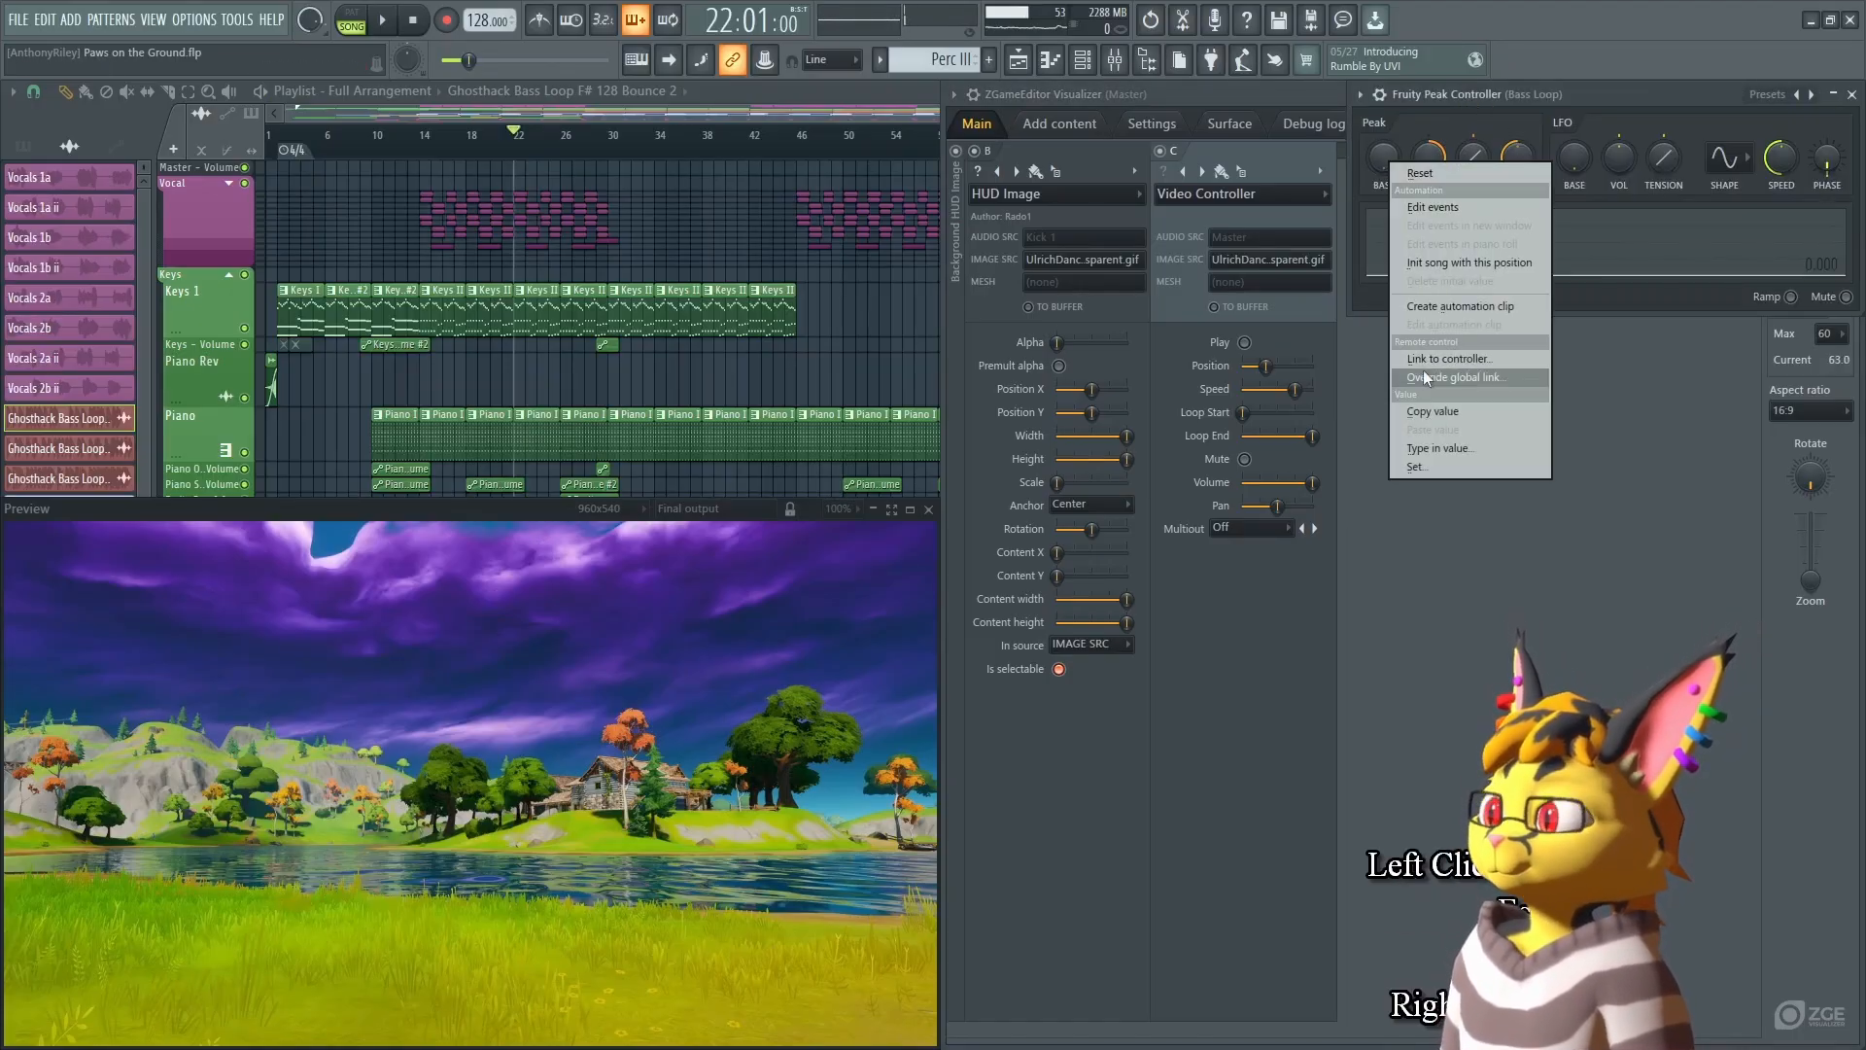
left_click(1451, 416)
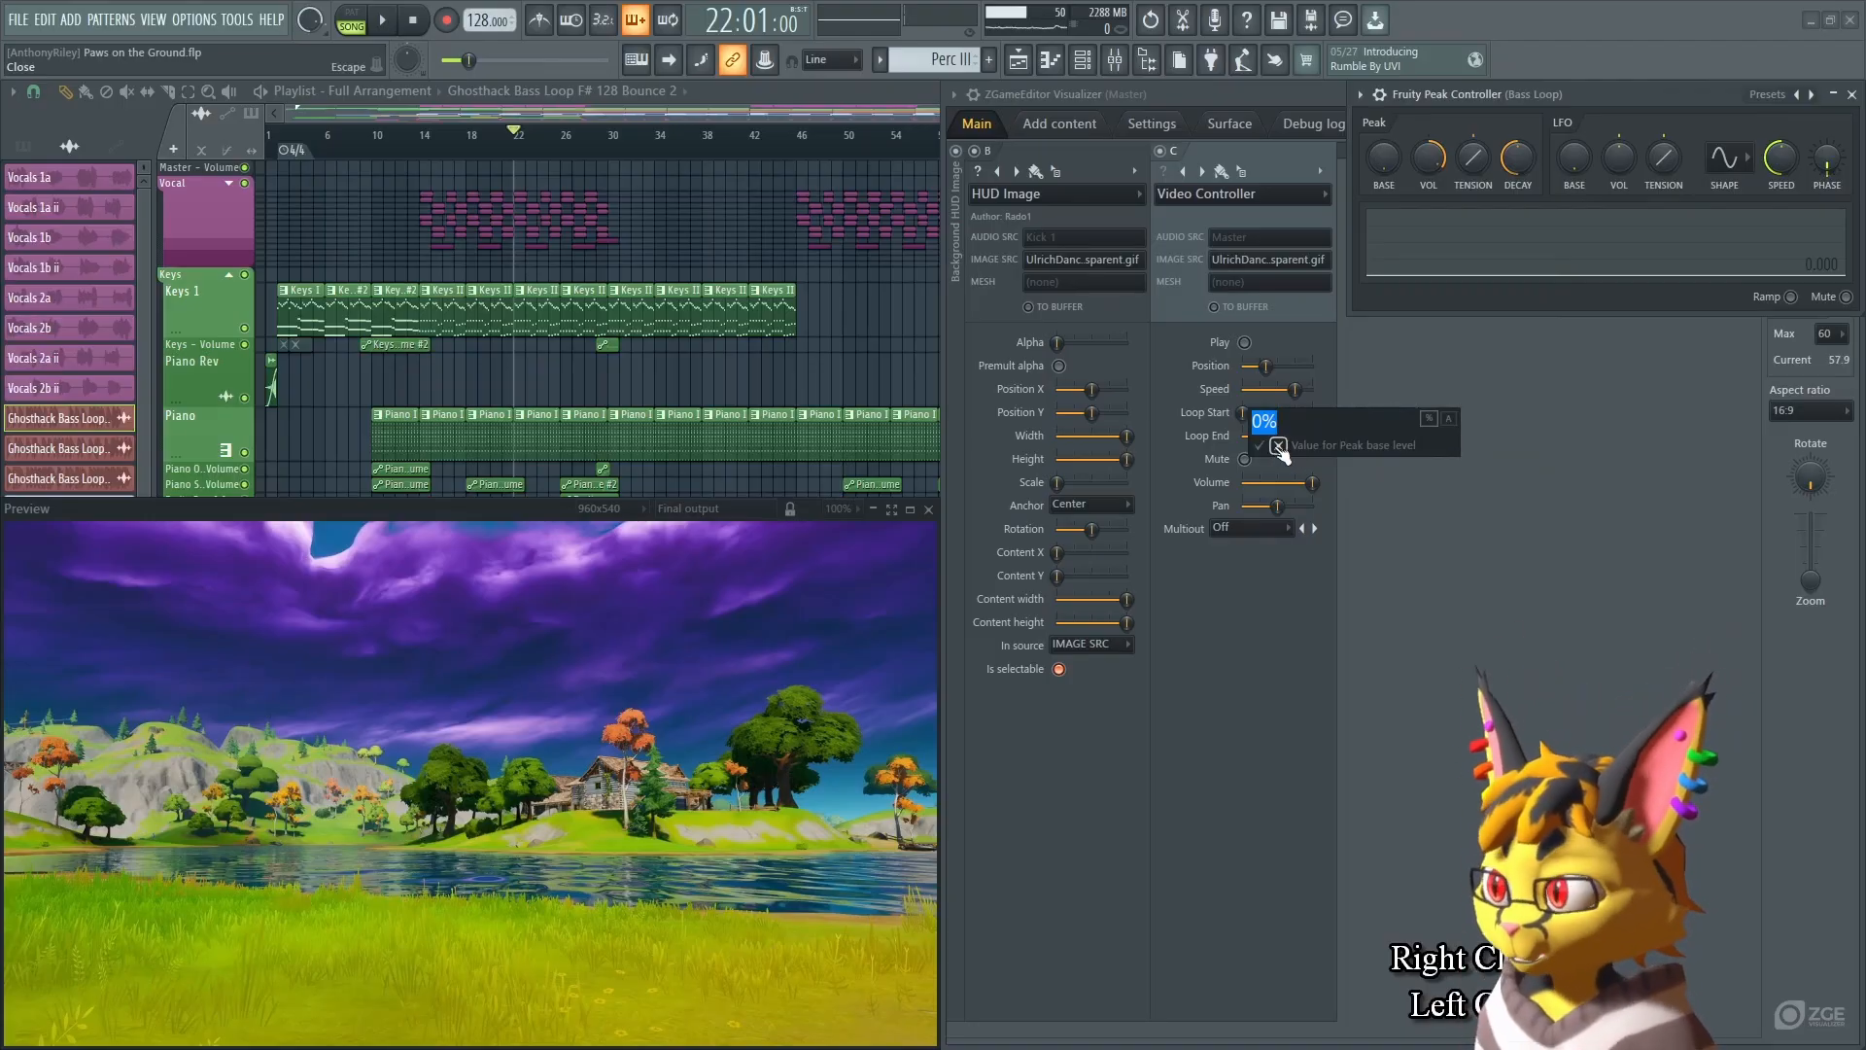
type("50")
key("Return")
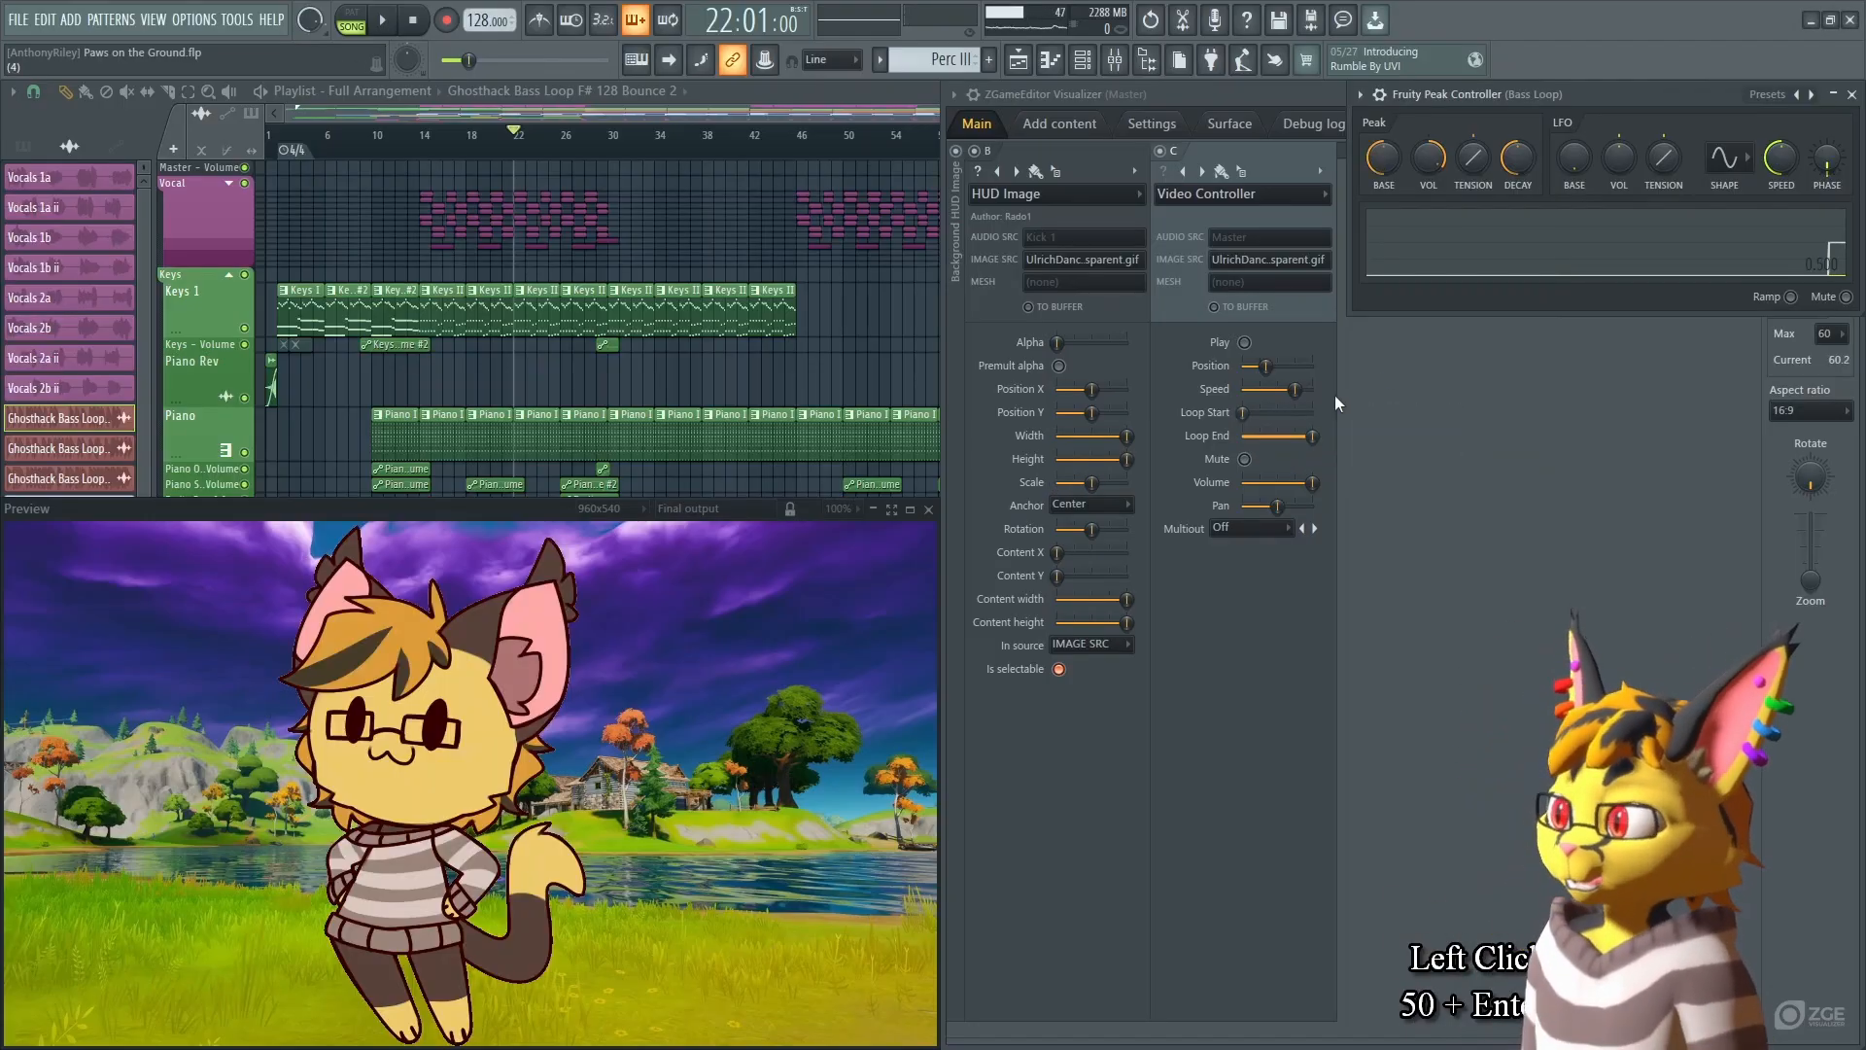
key("space")
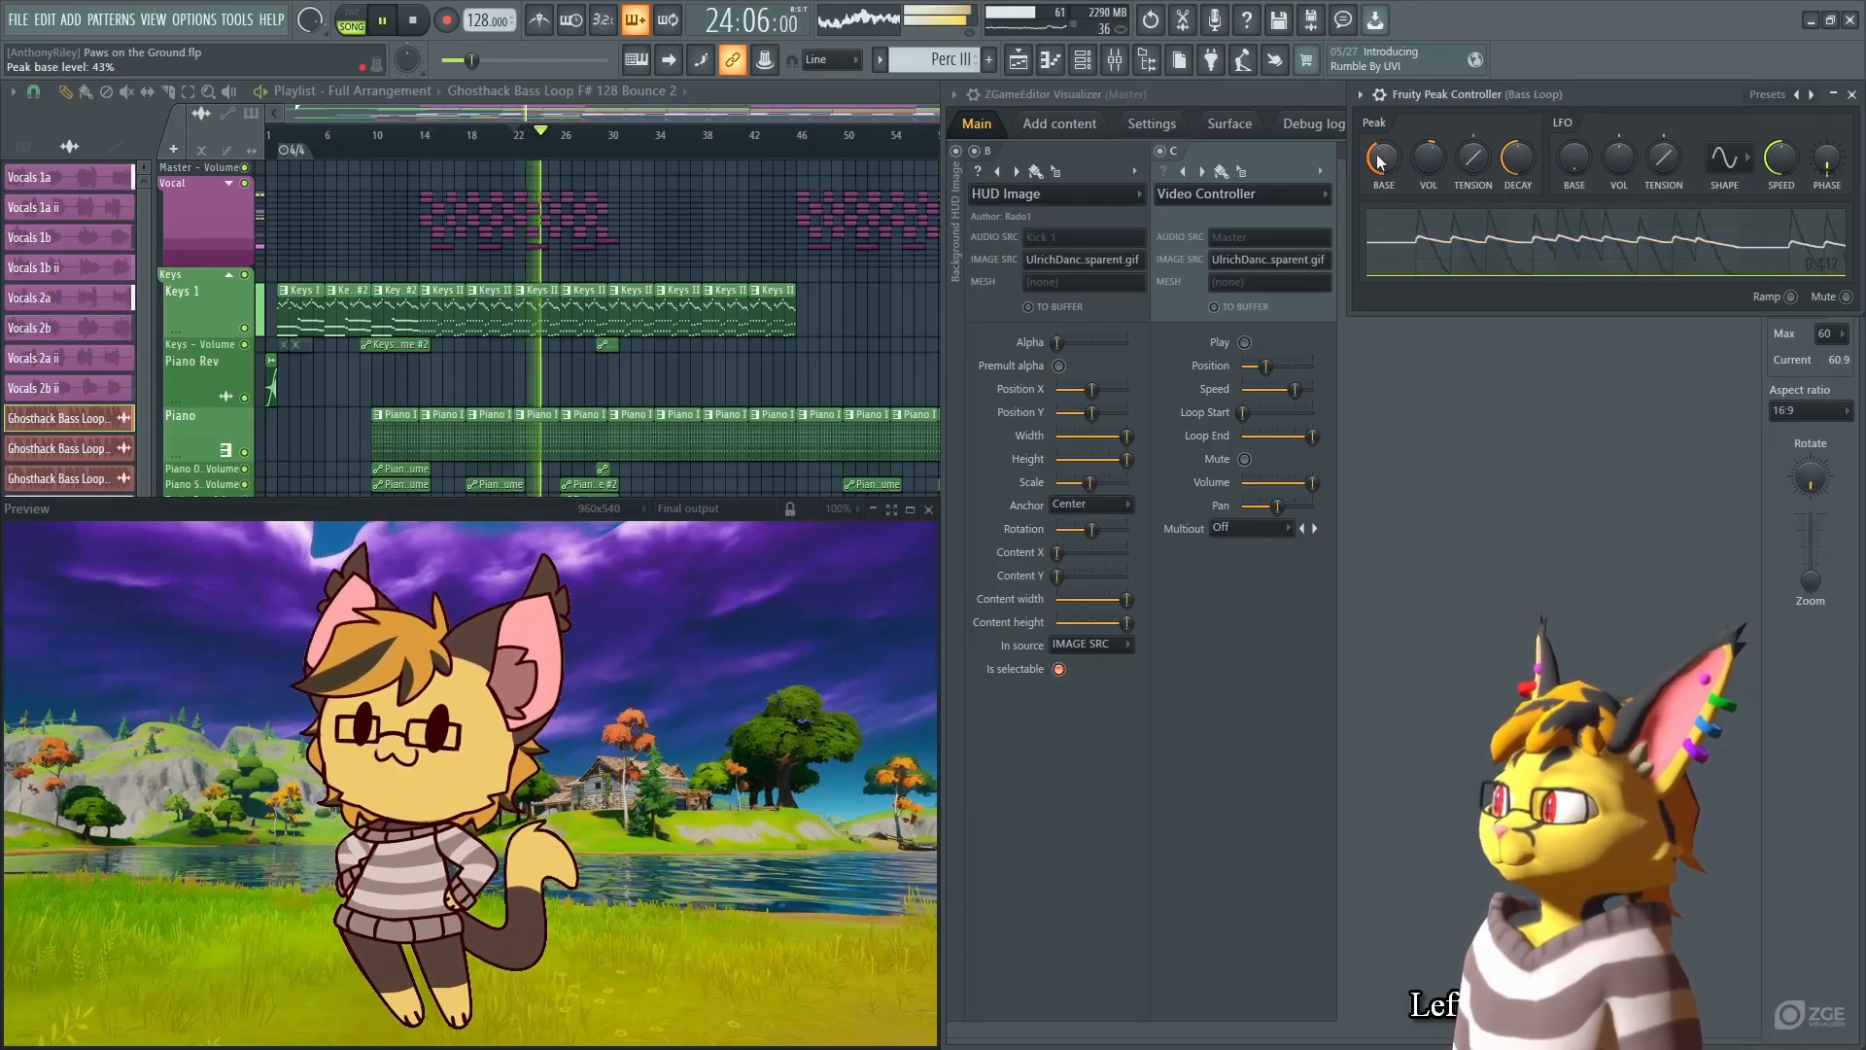
Stop playback and set the LFO shape of the Bass Loop's Fruity Peak Controller to Square.
key("space")
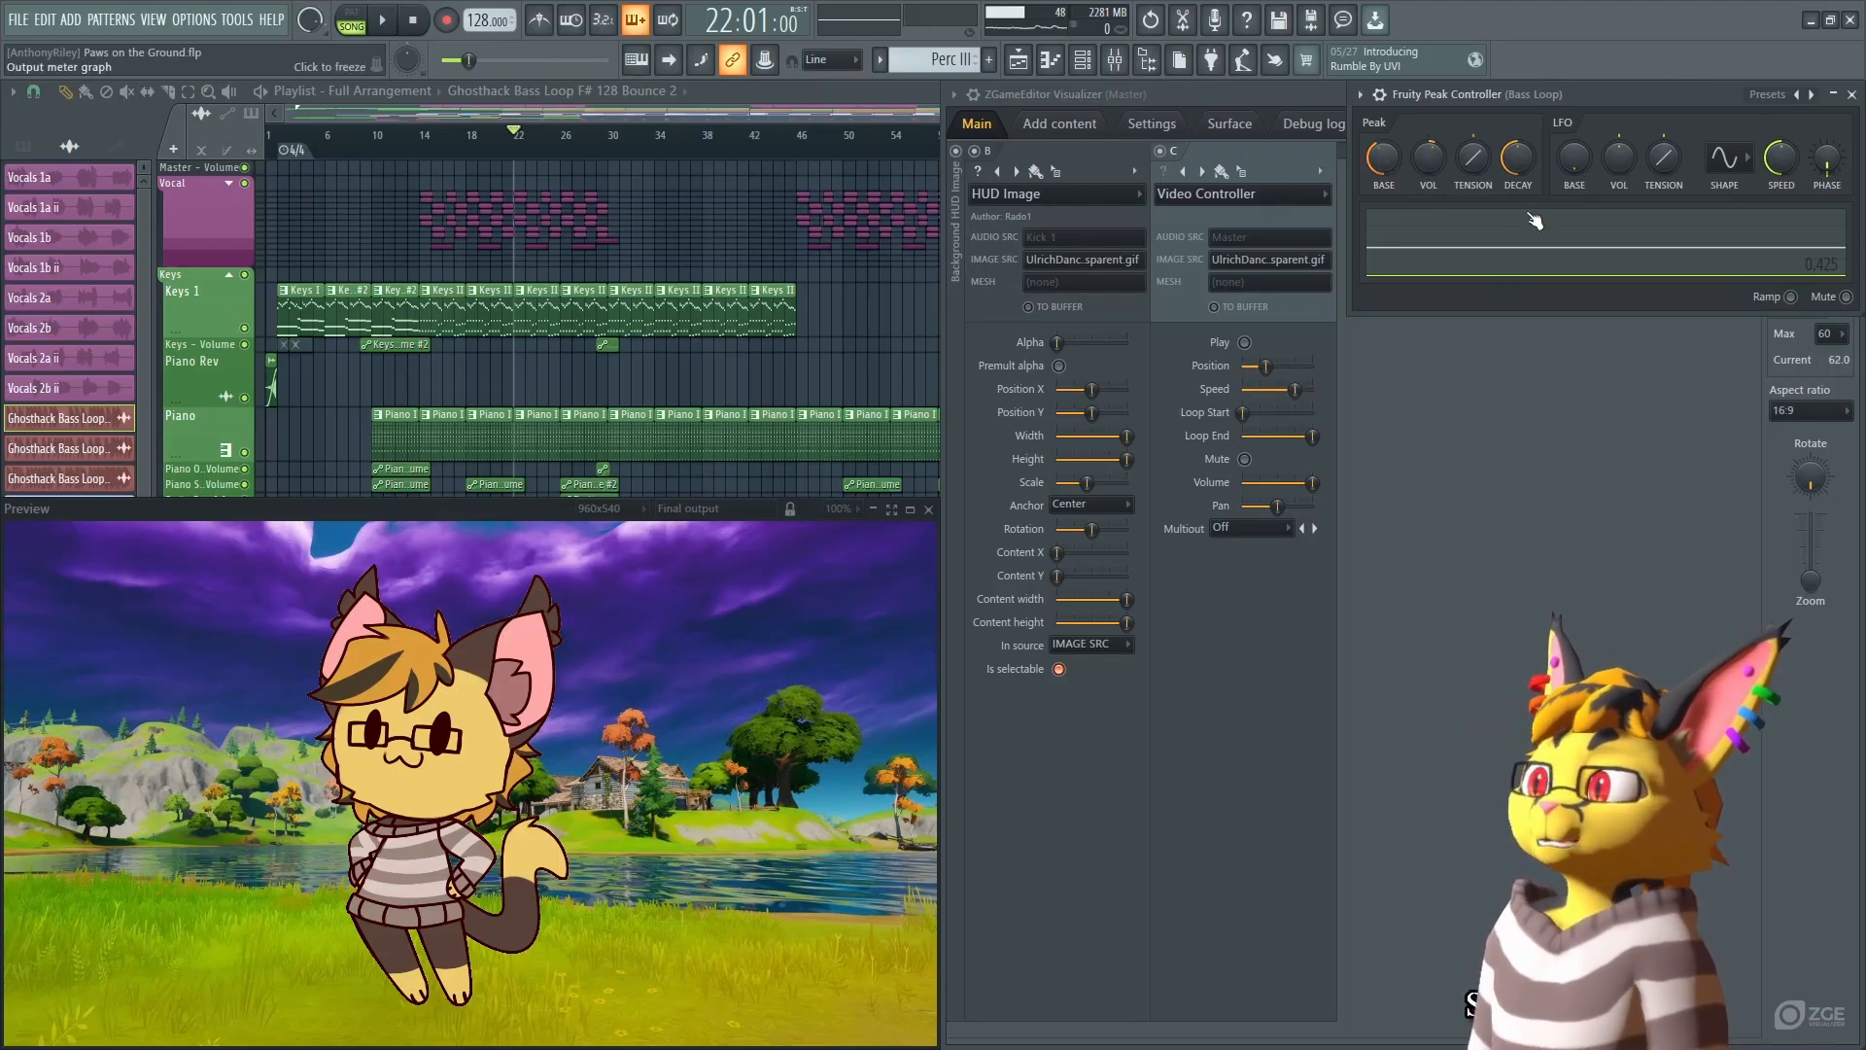
left_click(1736, 166)
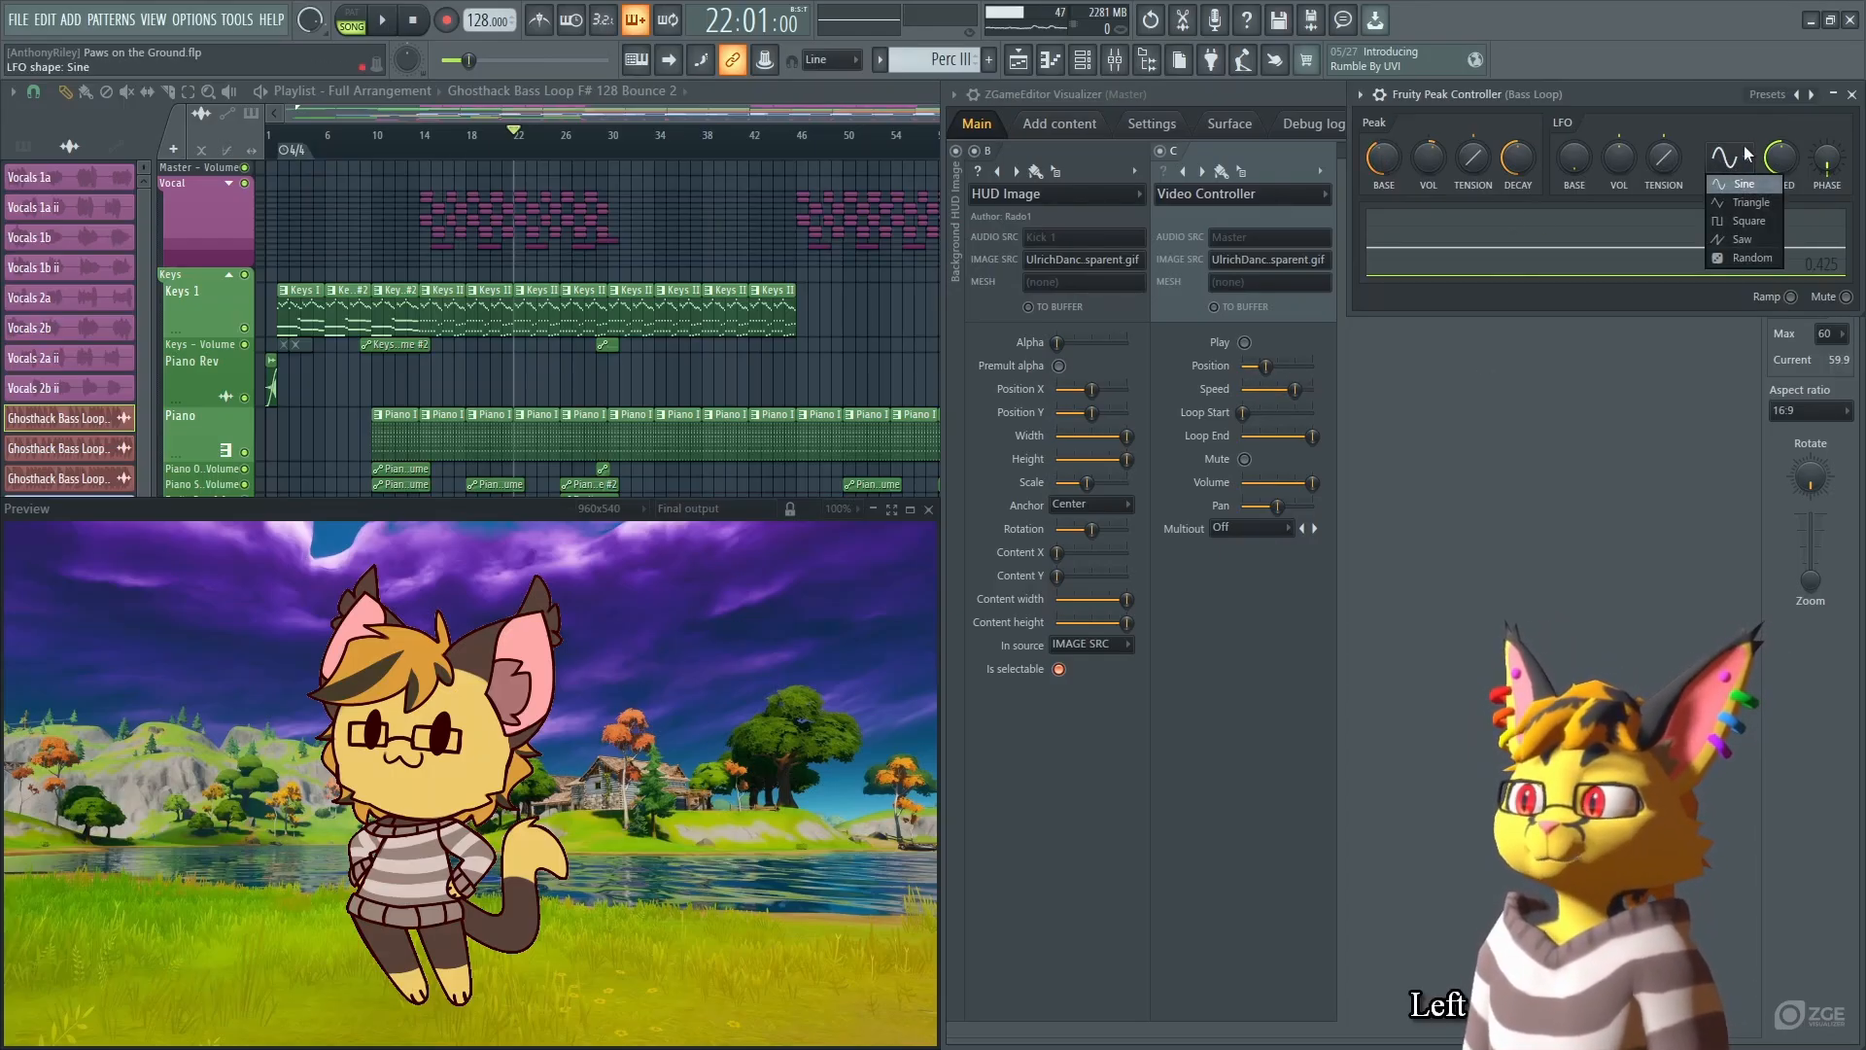
left_click(1749, 220)
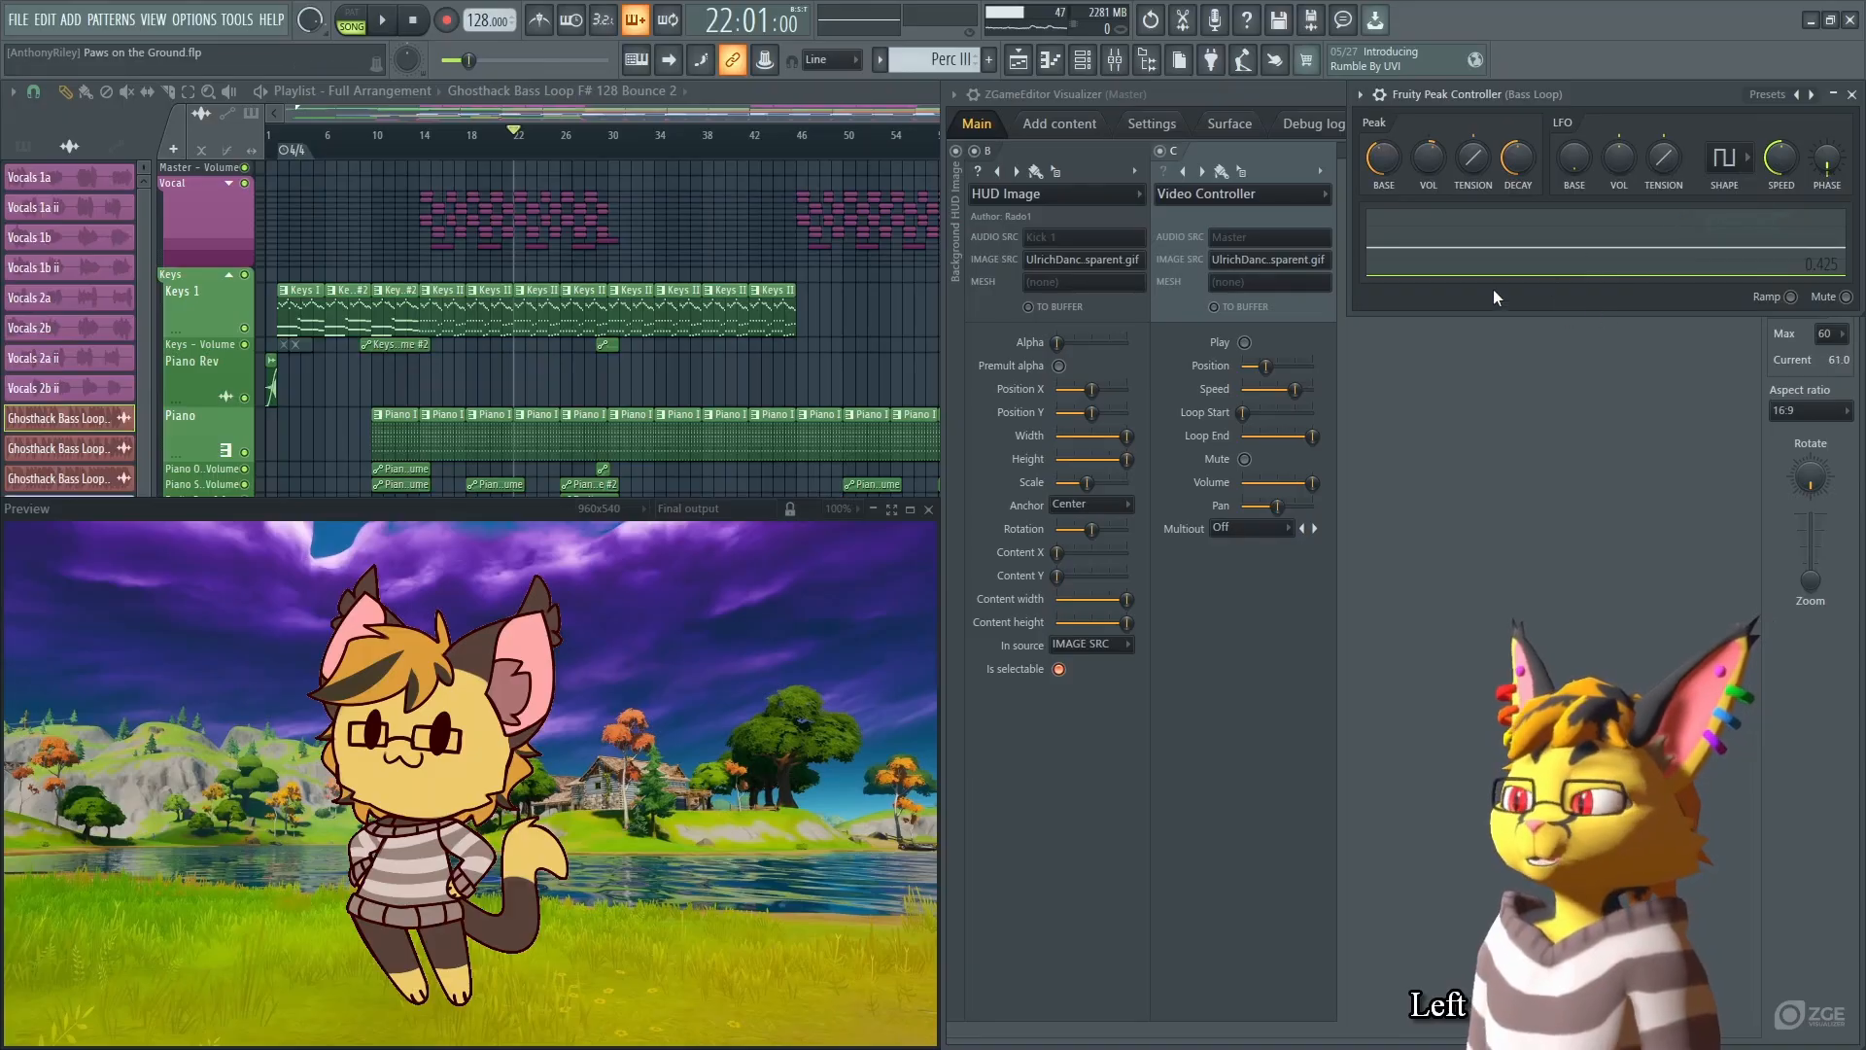
Link the Position of Video Controller layer C to the LFO output of the Bass Loop's Fruity Peak Controller.
right_click(1269, 374)
left_click(1327, 576)
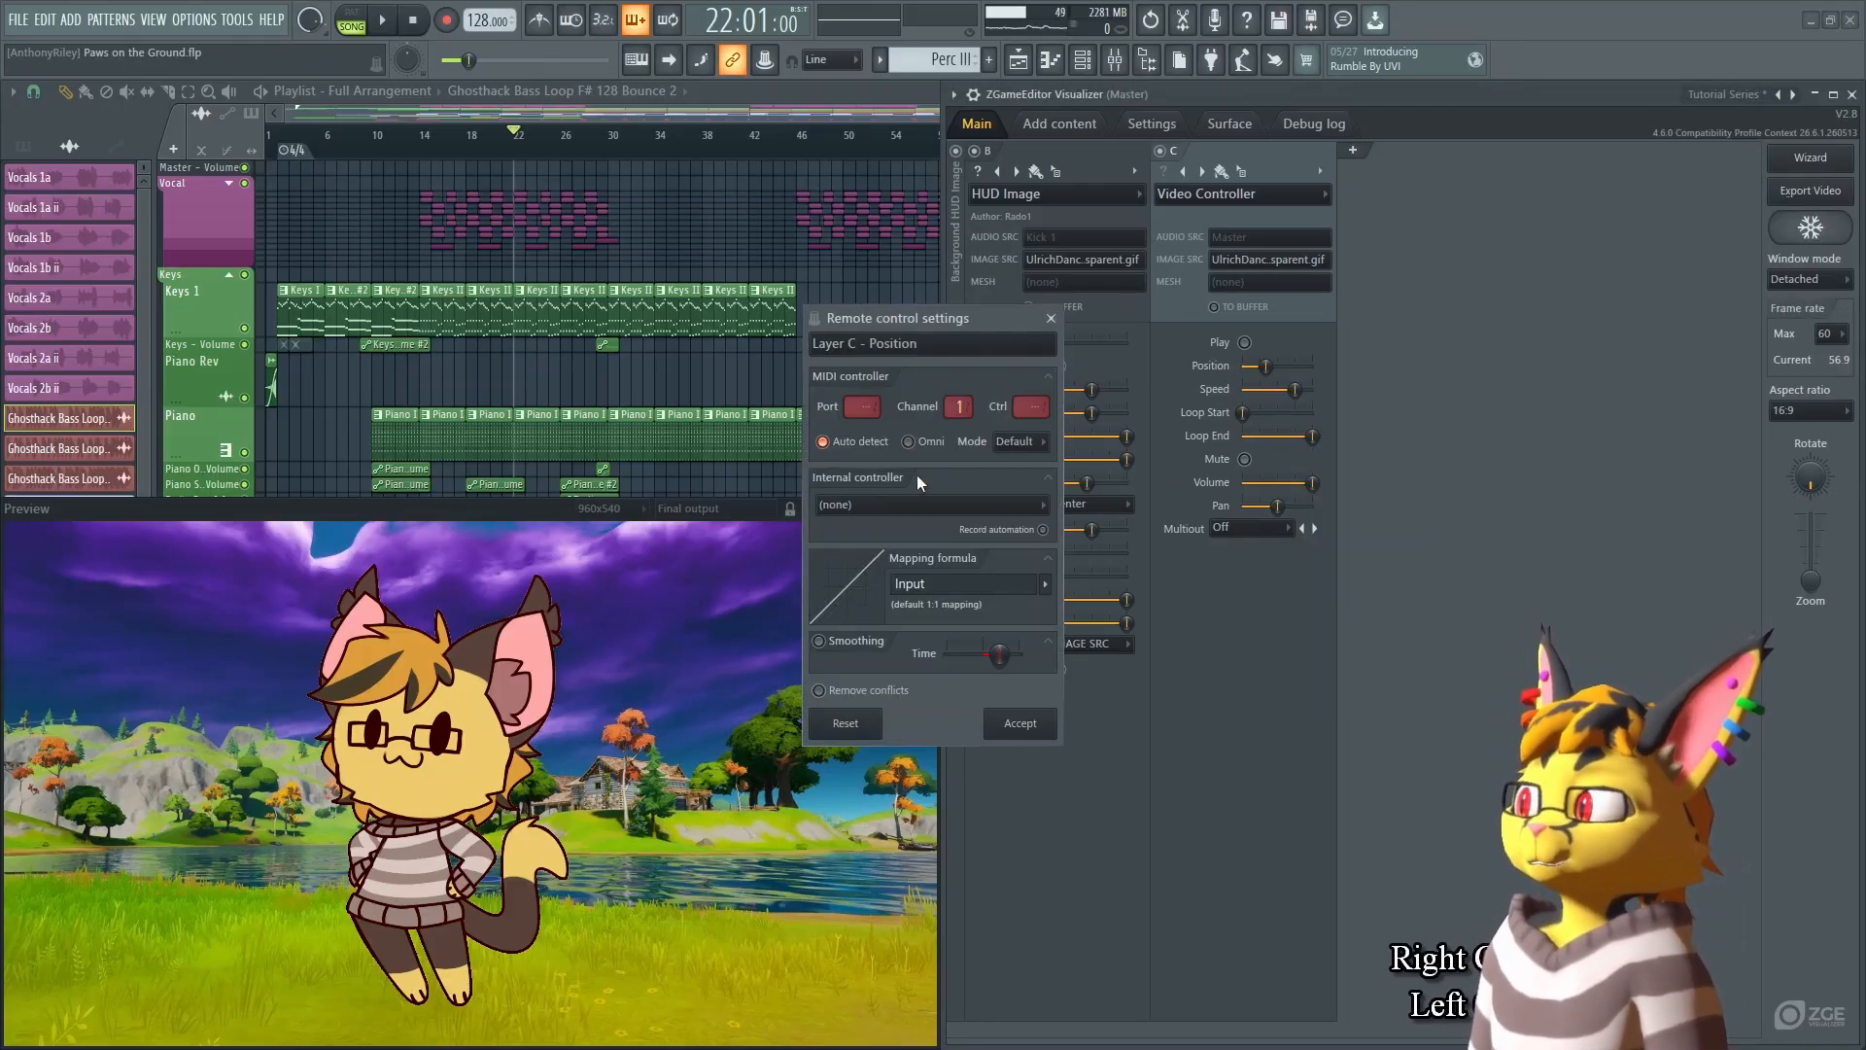
left_click(930, 502)
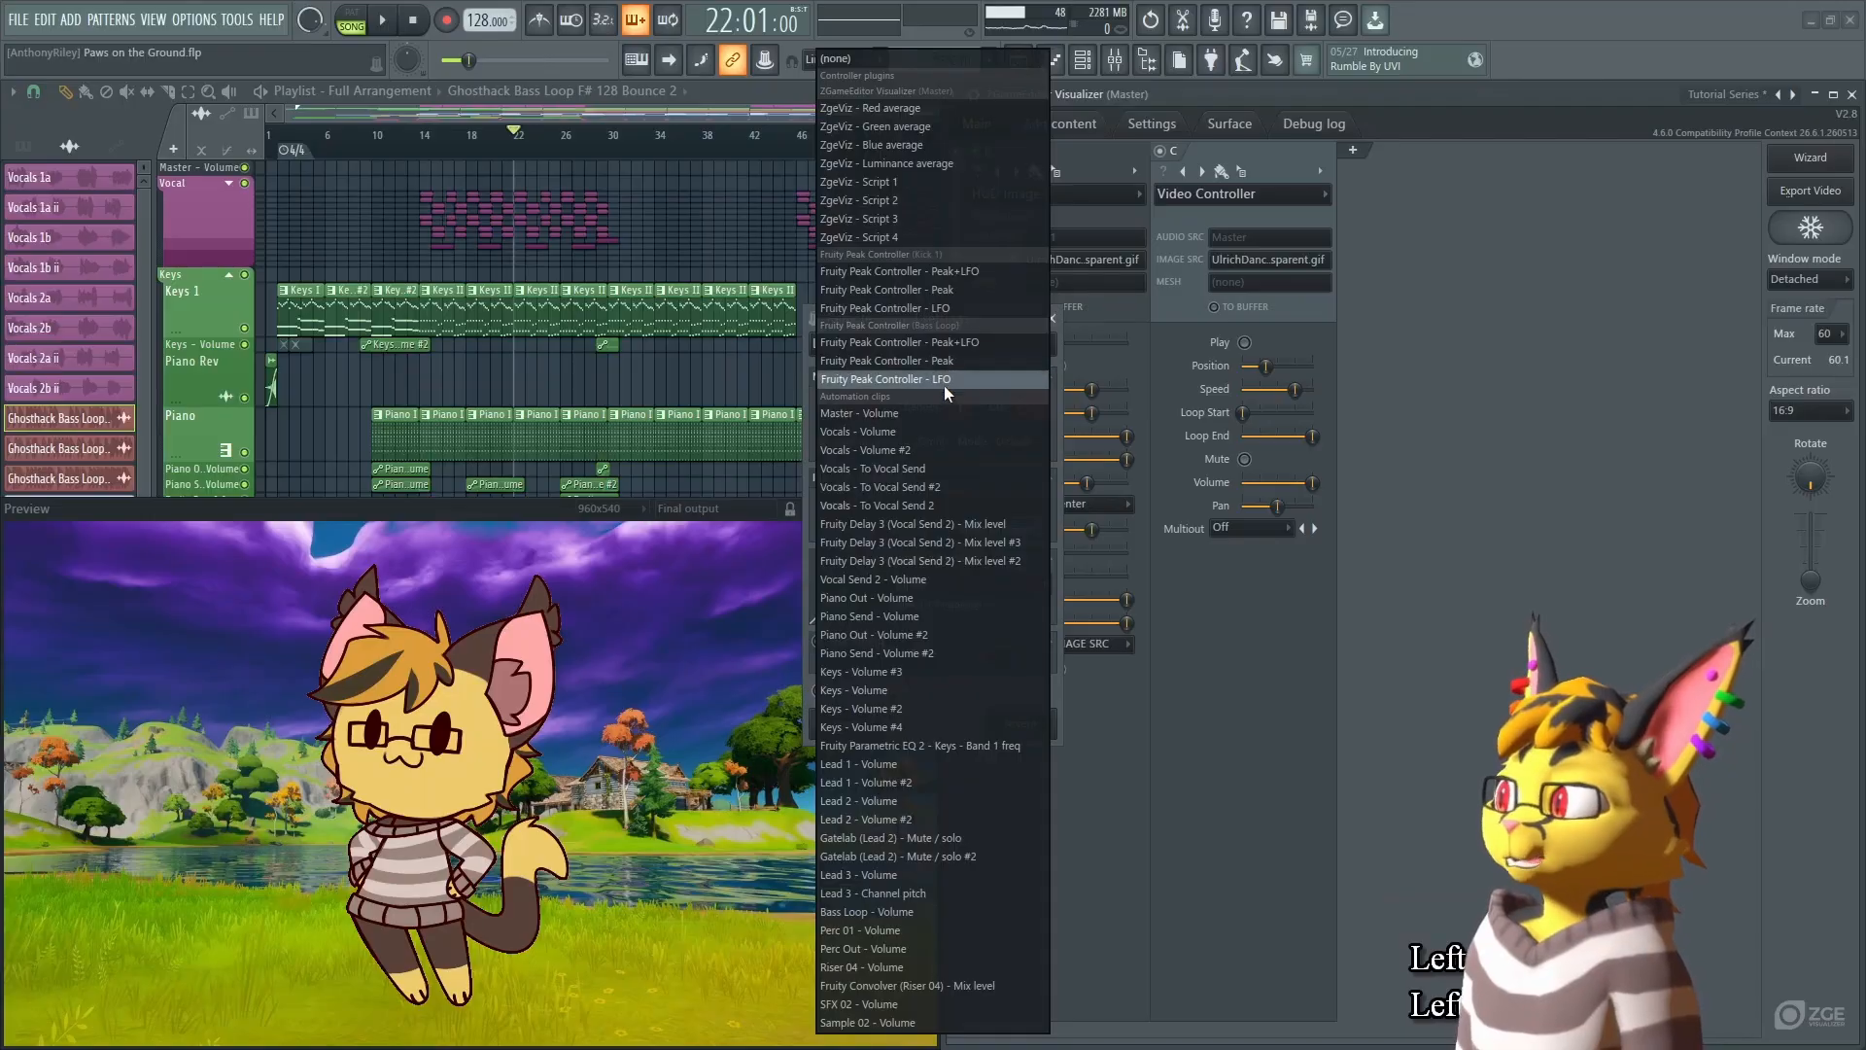
left_click(968, 379)
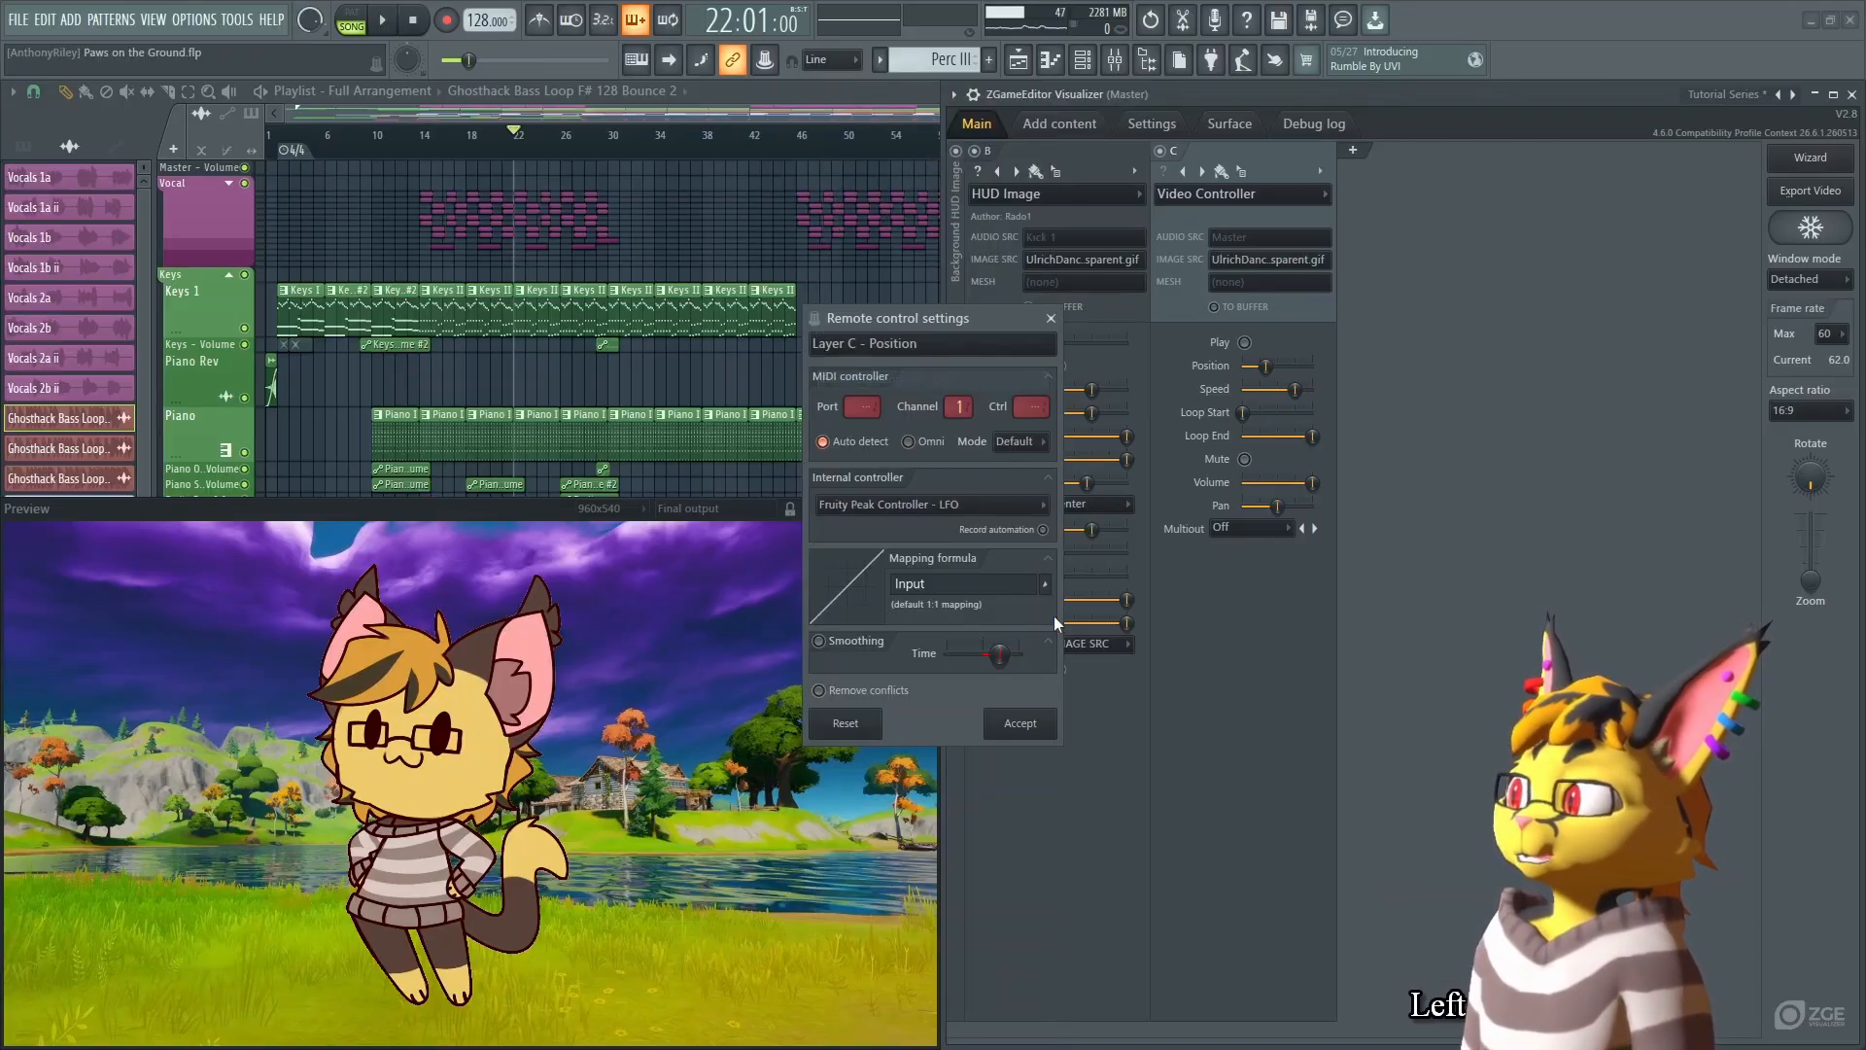
left_click(1039, 726)
Play the song while raising the Bass Loop controller's LFO amount to 64%, and stop playback.
key("space")
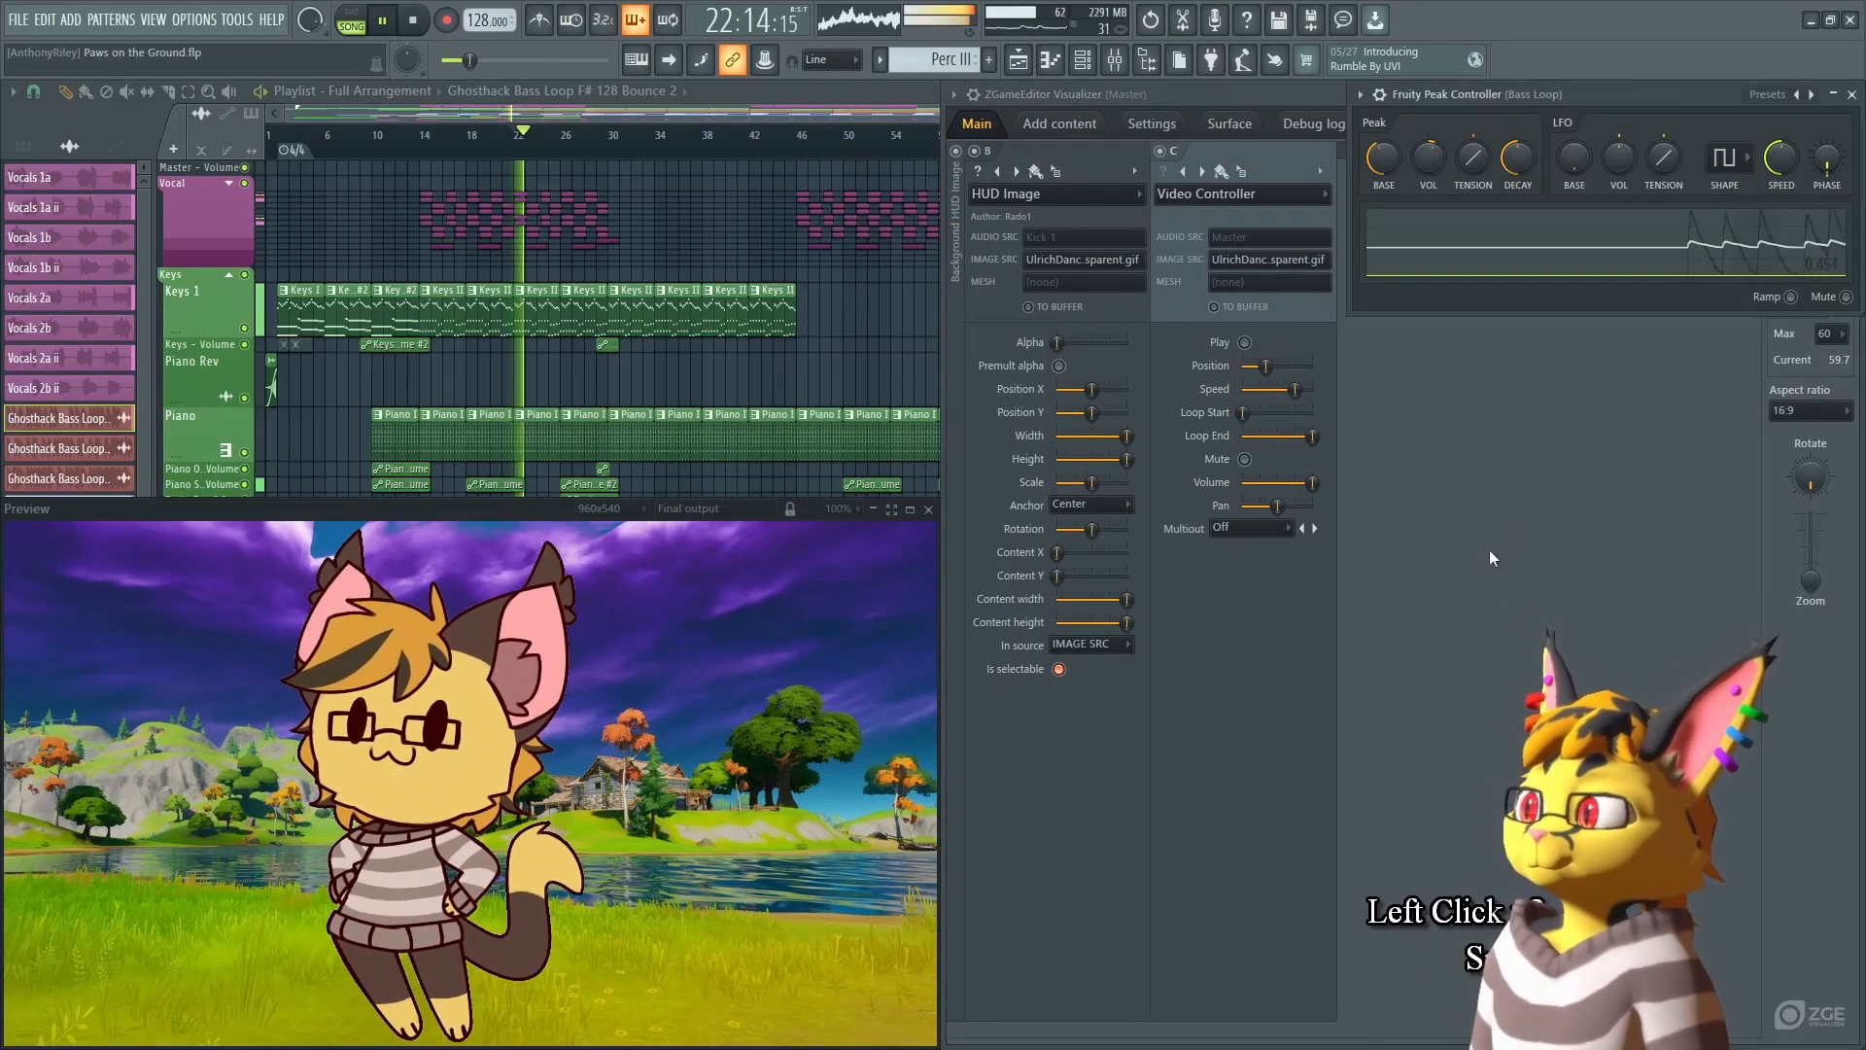
left_click_drag(1619, 162, 1628, 159)
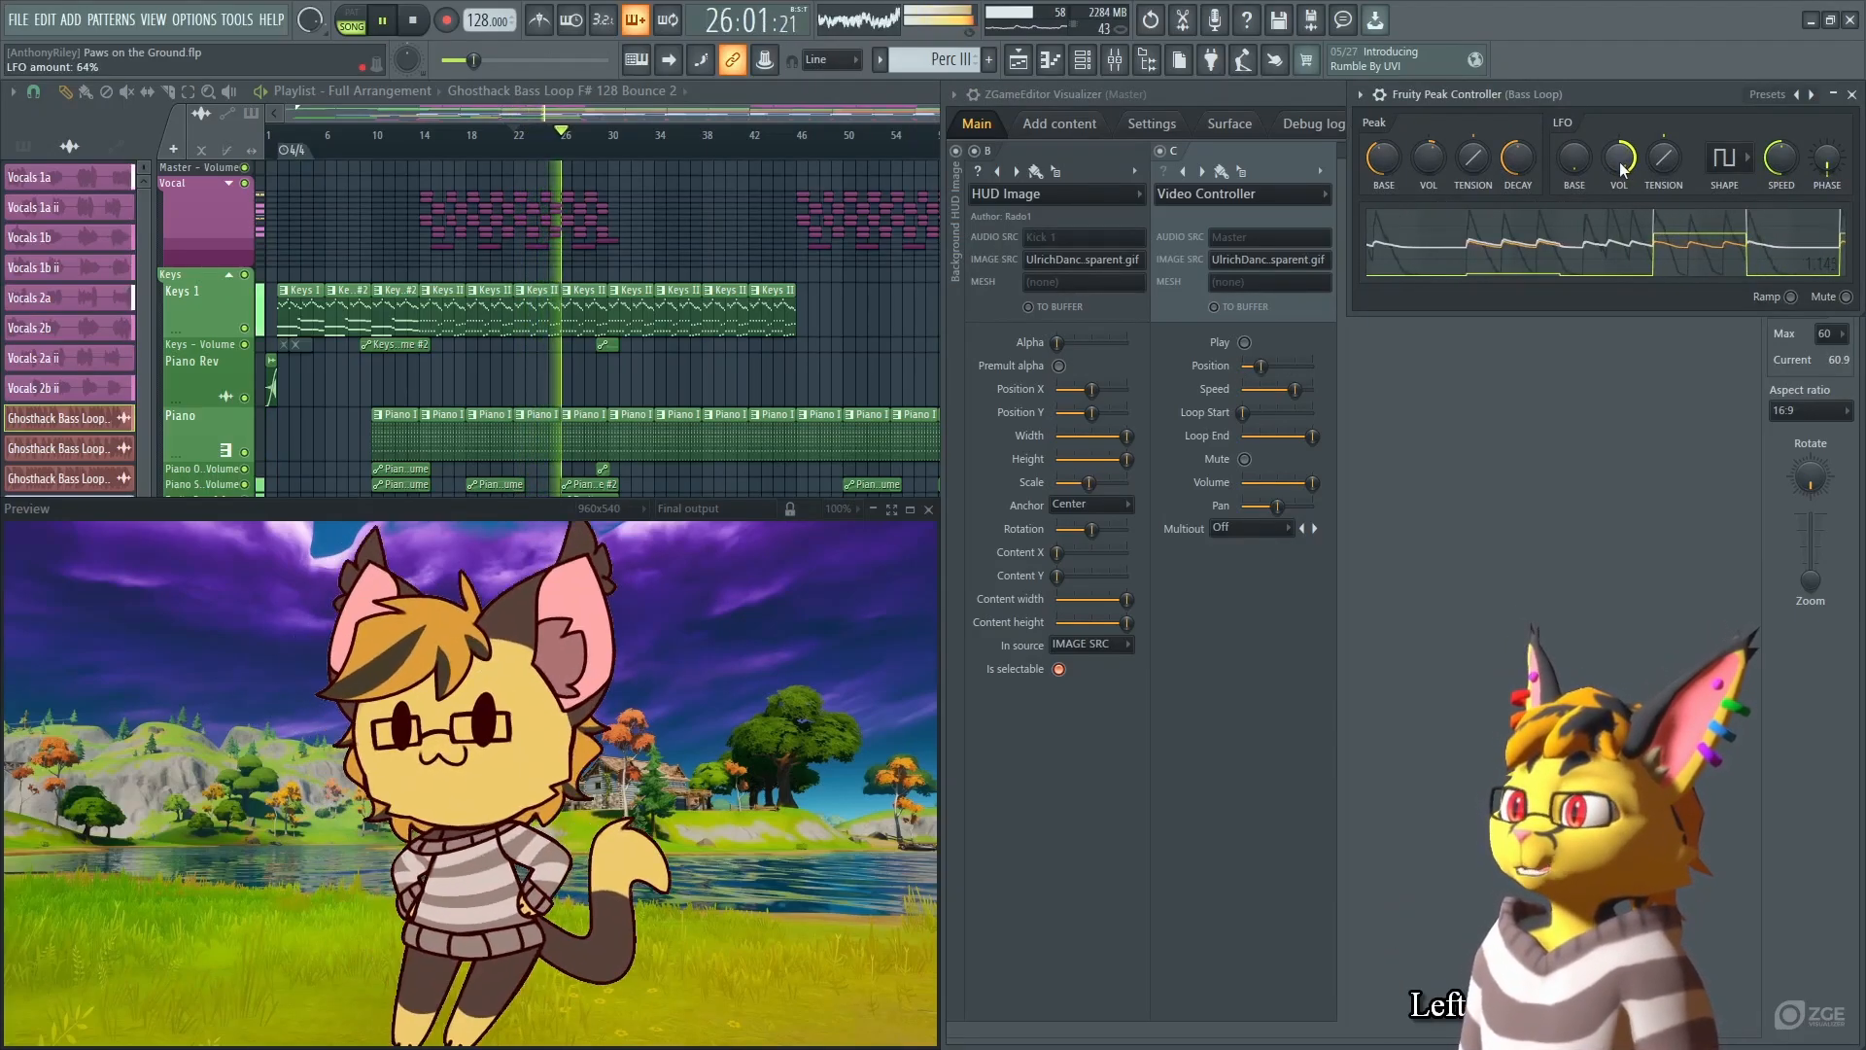
key("space")
Set the LFO base level of the Bass Loop's Fruity Peak Controller to 25% and its LFO amount to 50%.
right_click(1572, 162)
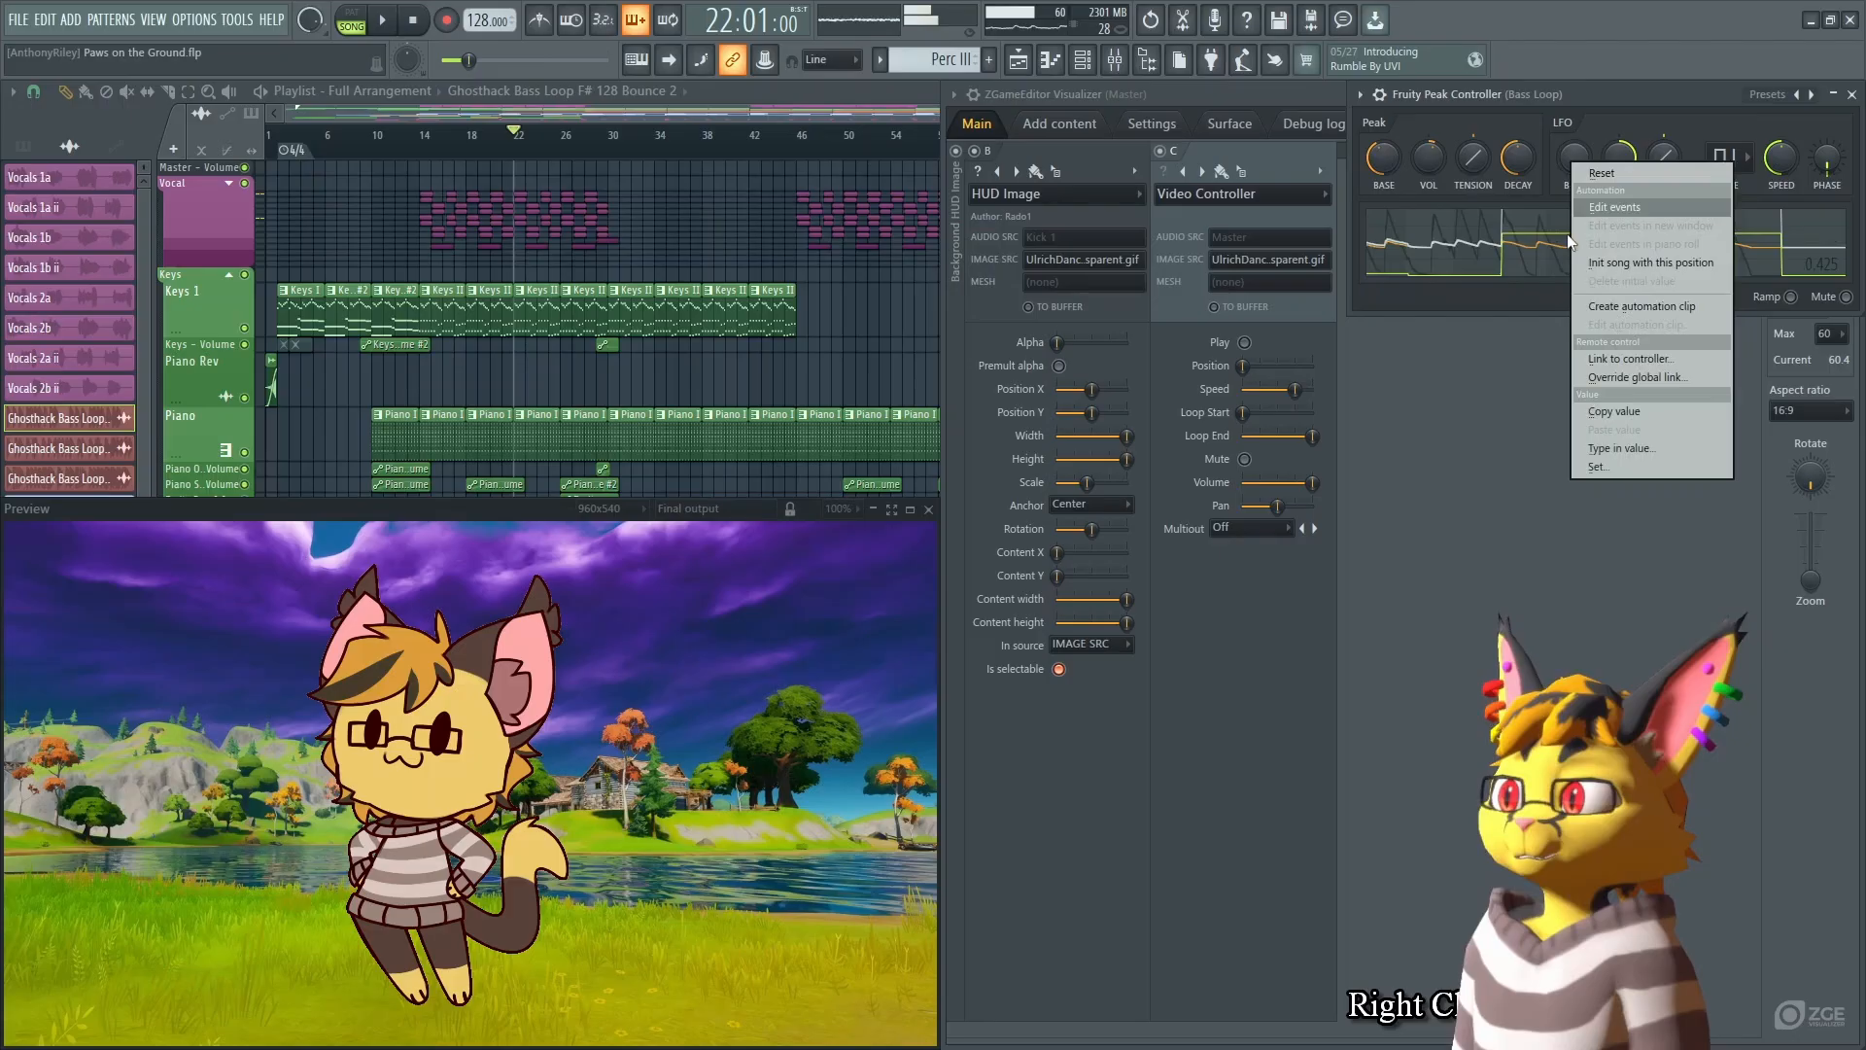
left_click(1647, 443)
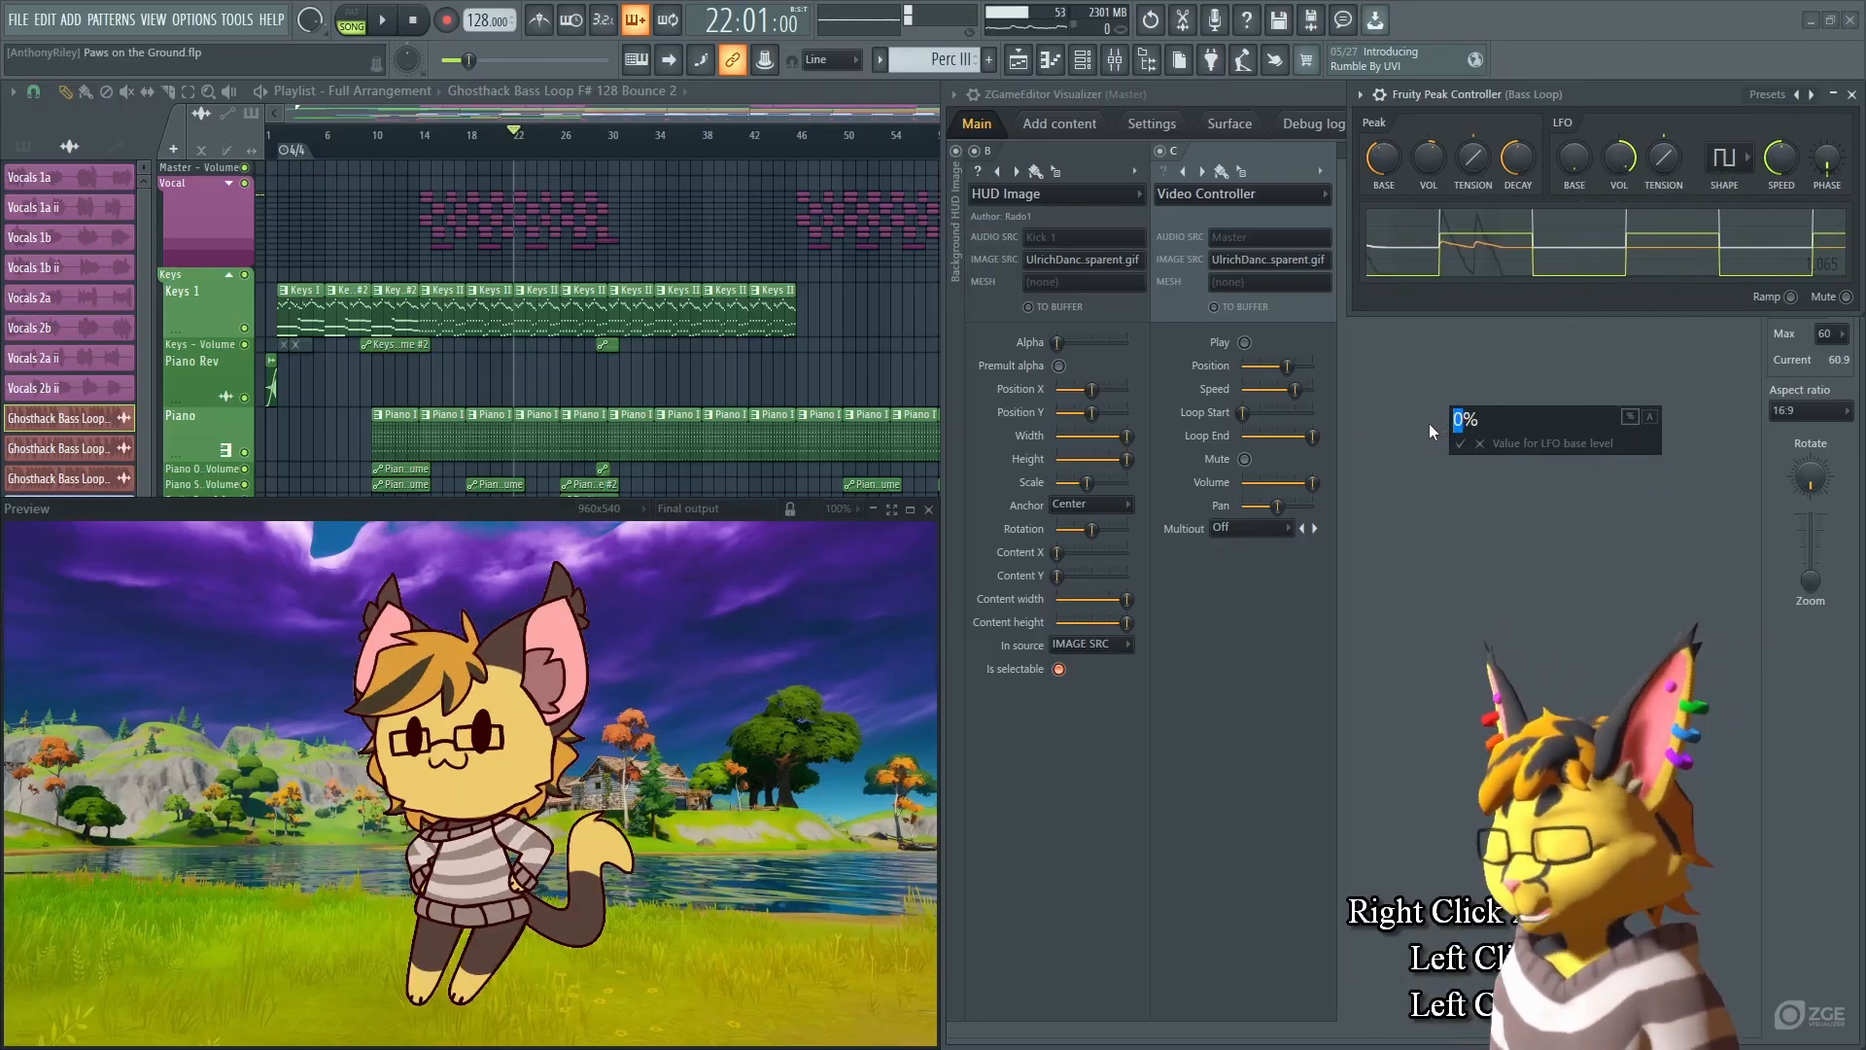
type("25")
key("Return")
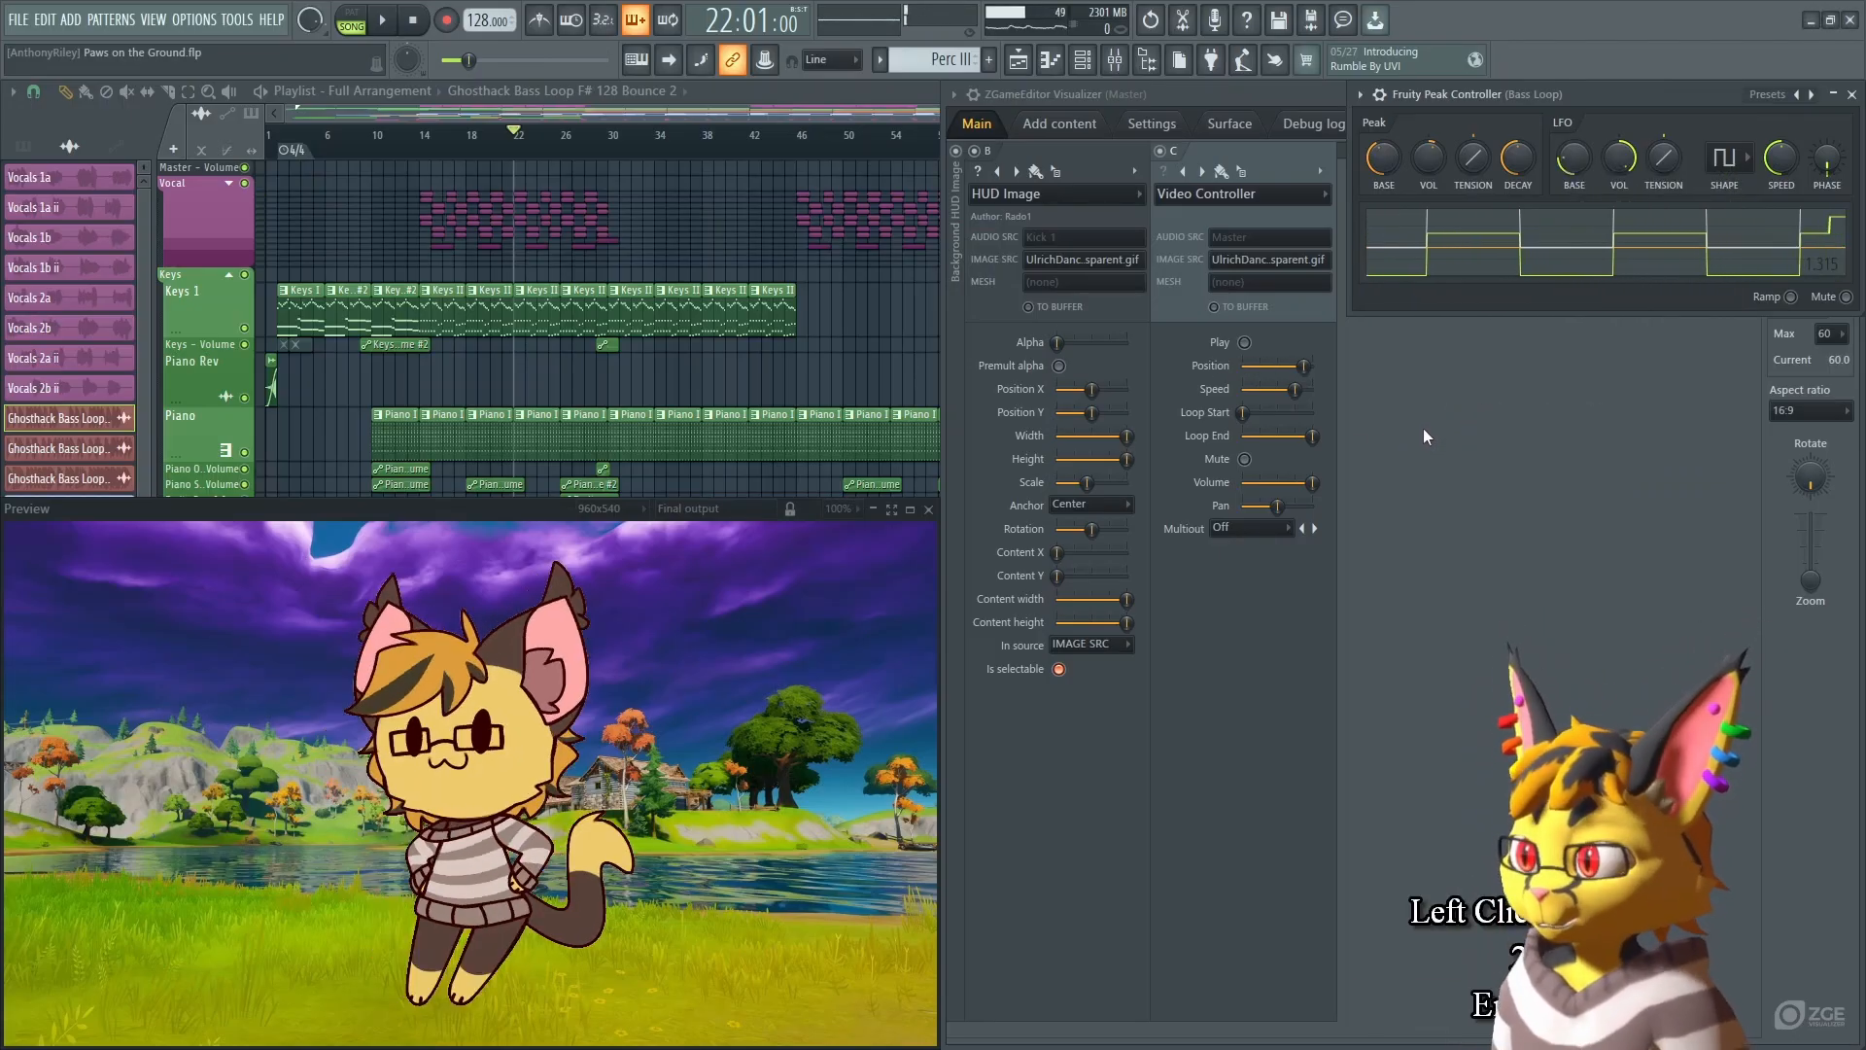
right_click(1620, 157)
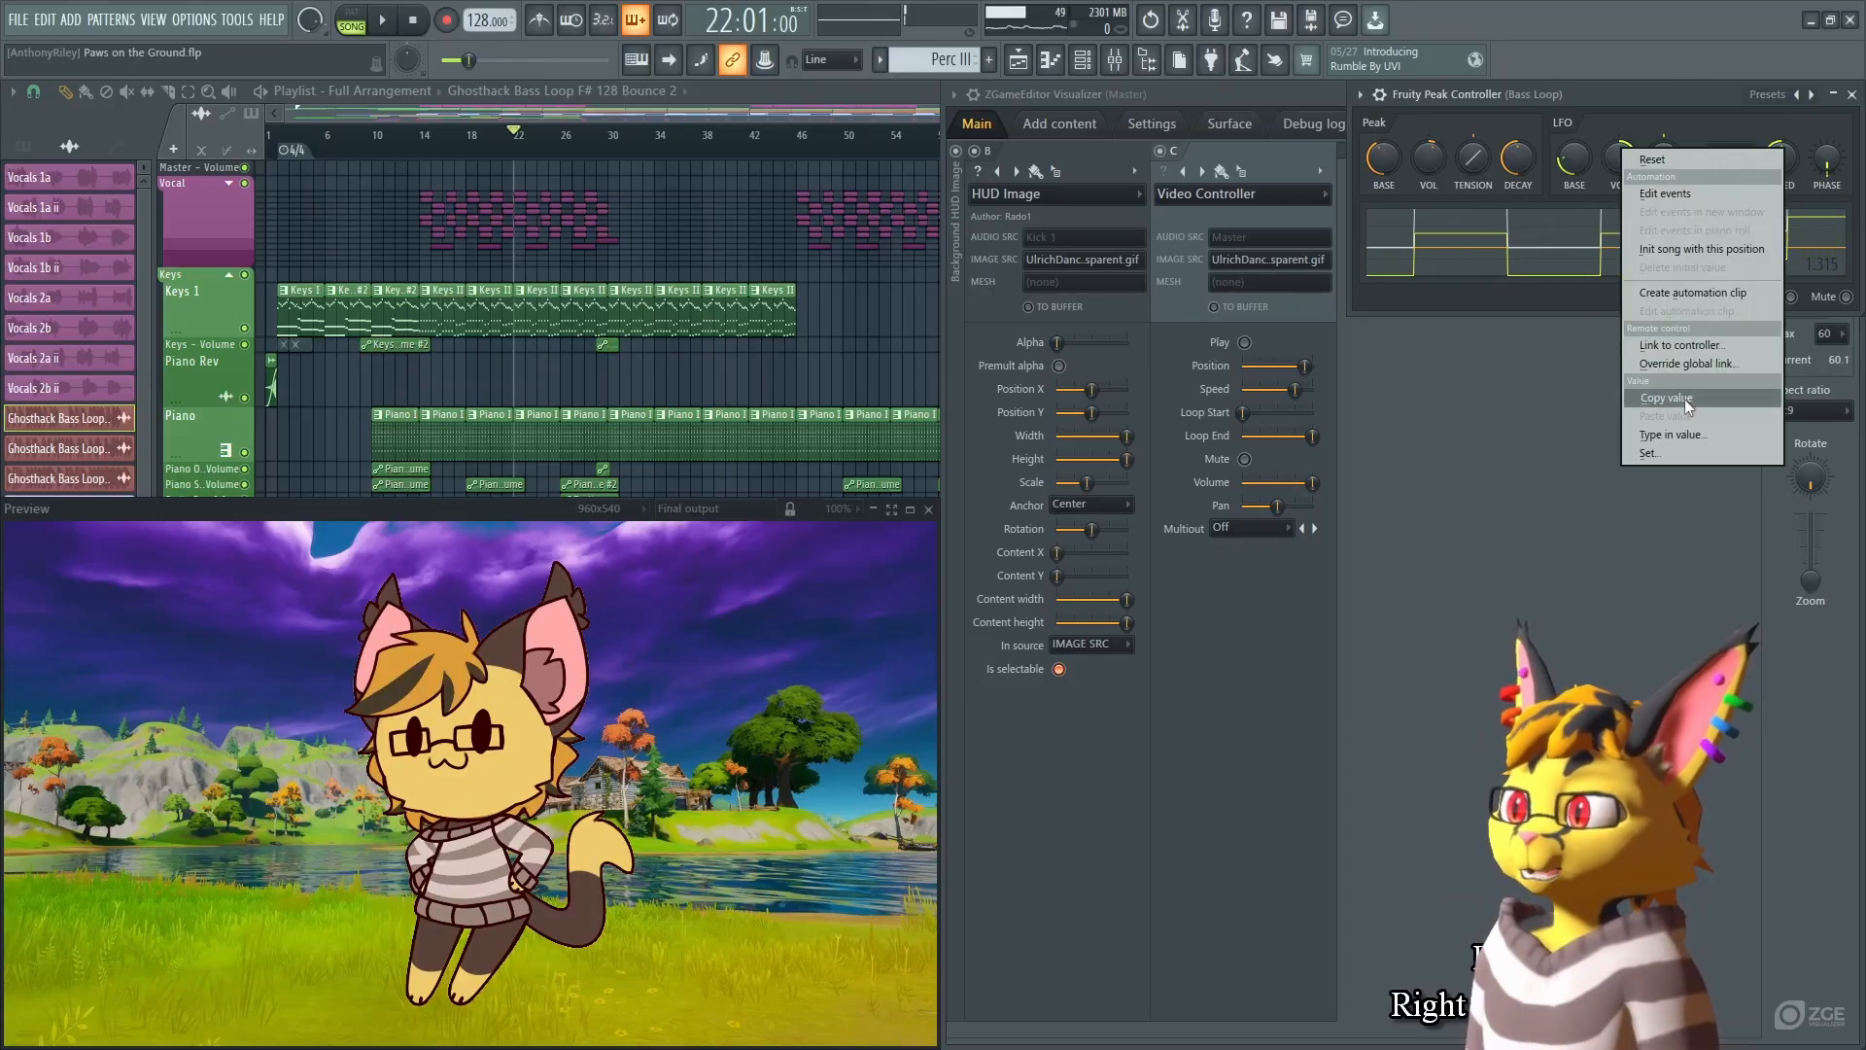
left_click(1671, 434)
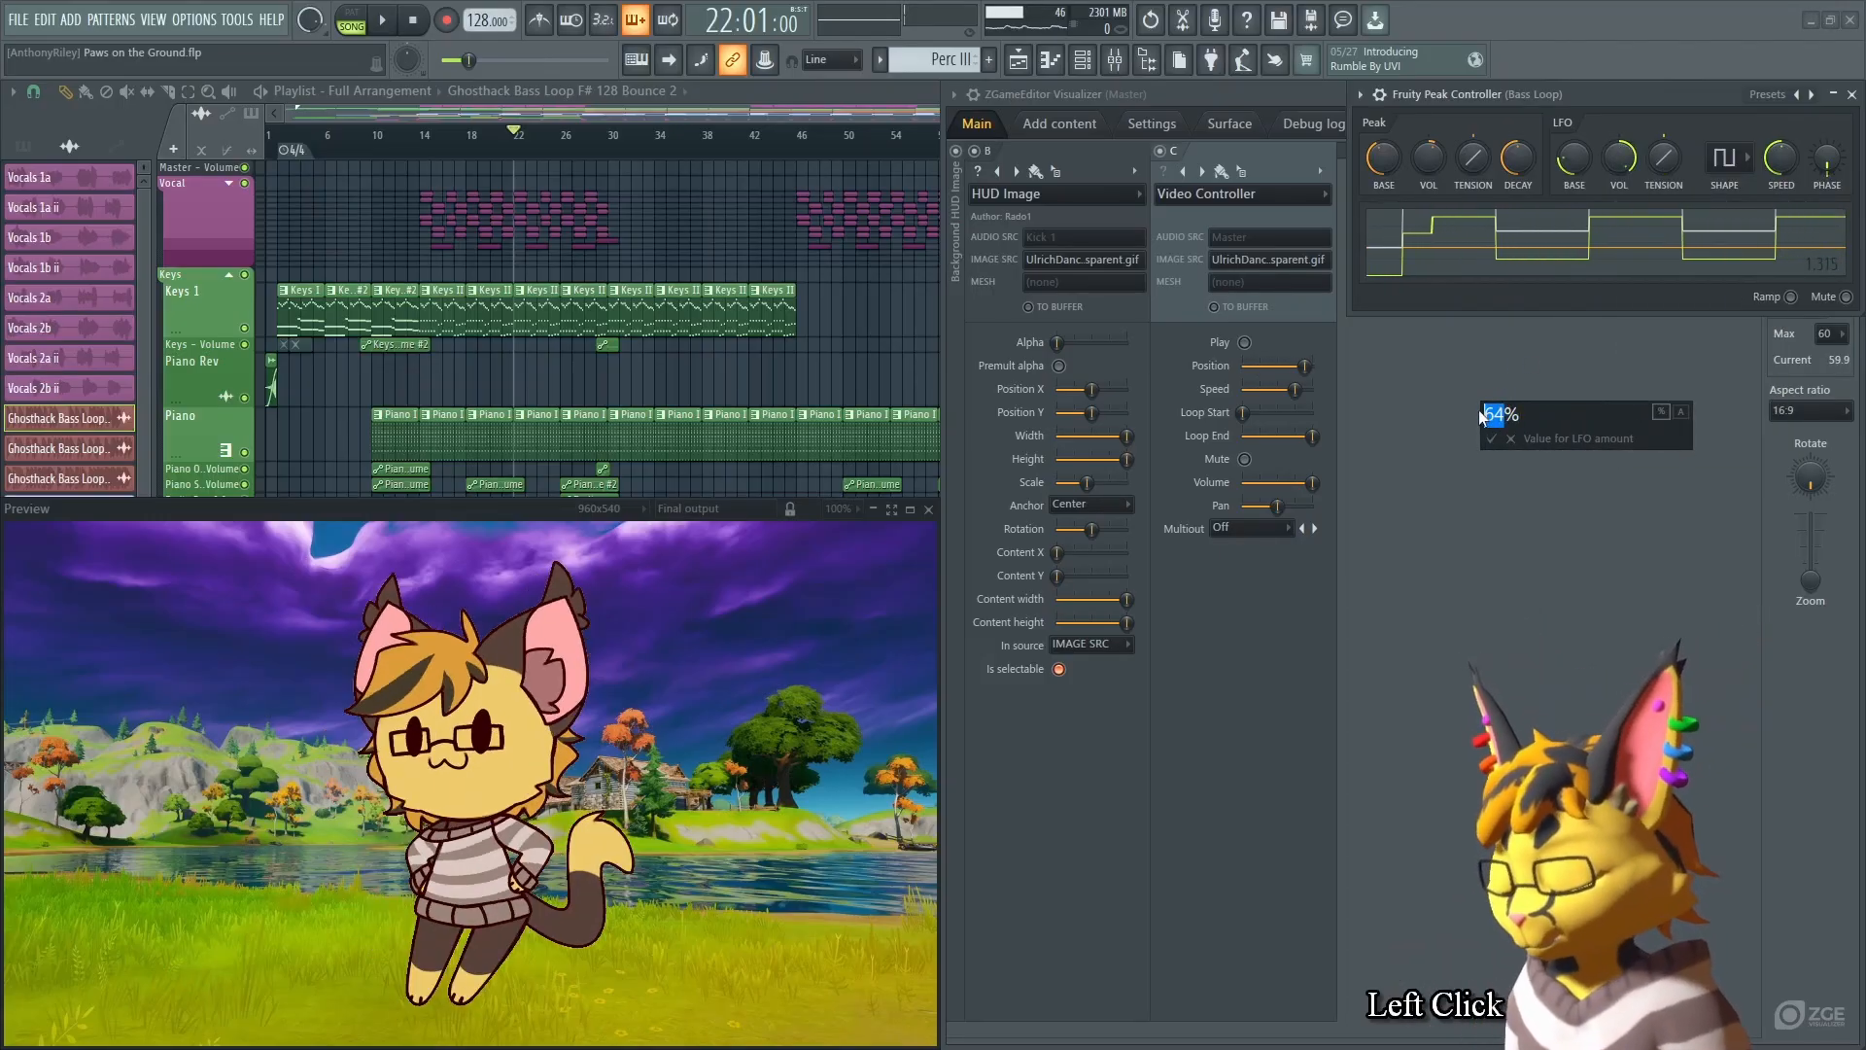
type("50")
key("Return")
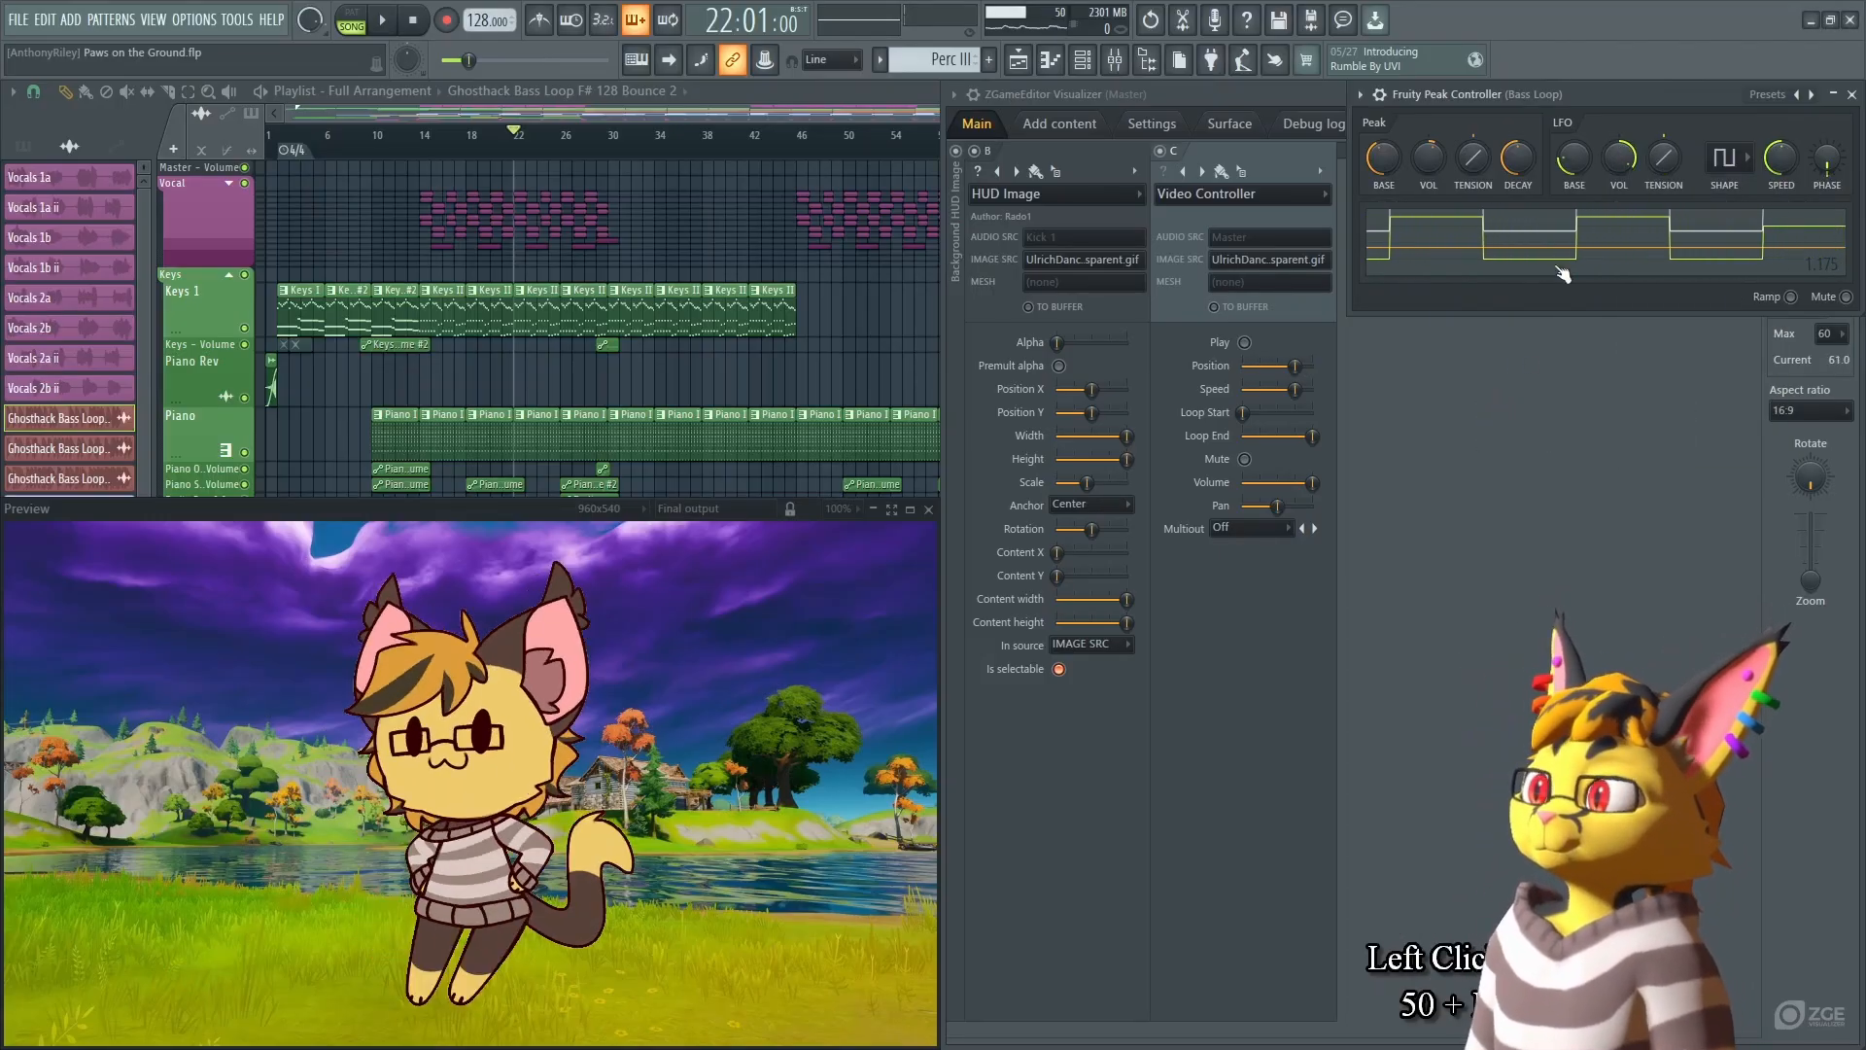
Check the character's motion in playback, stop it, and set the Bass Loop controller's LFO speed to 8:00.
key("space")
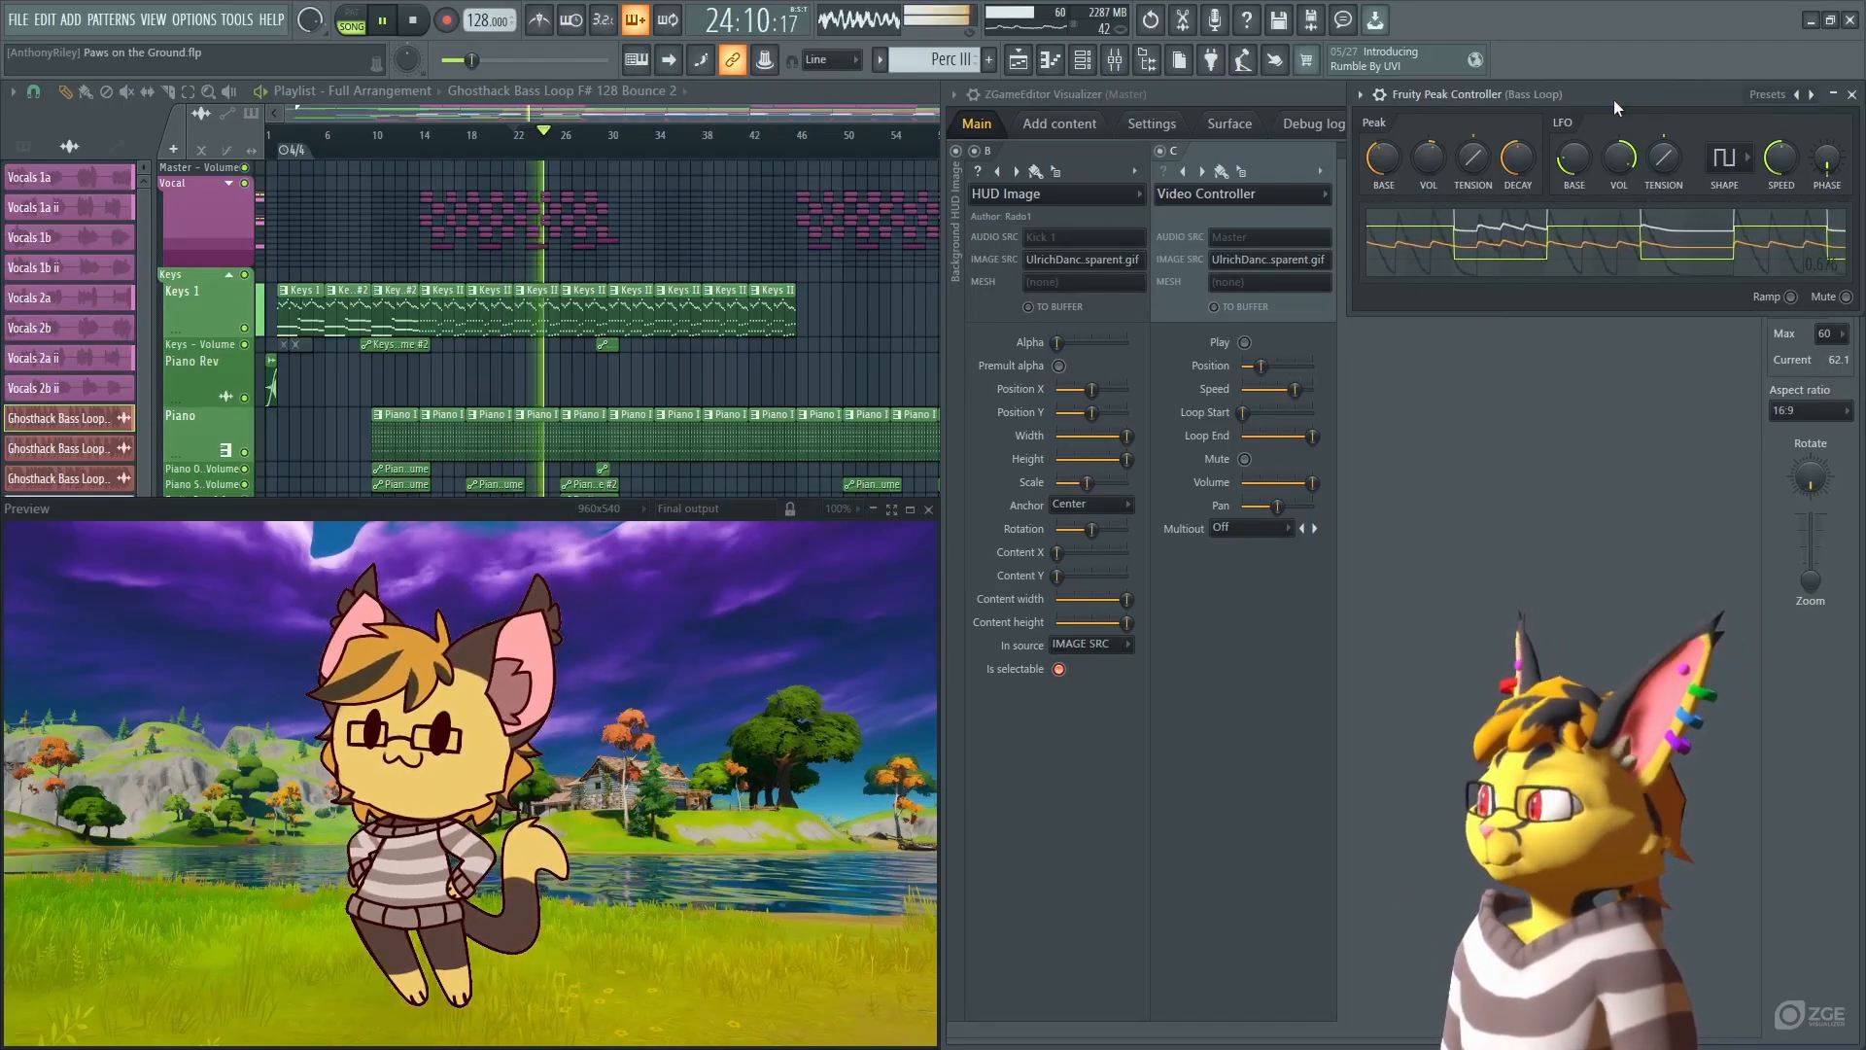
key("space")
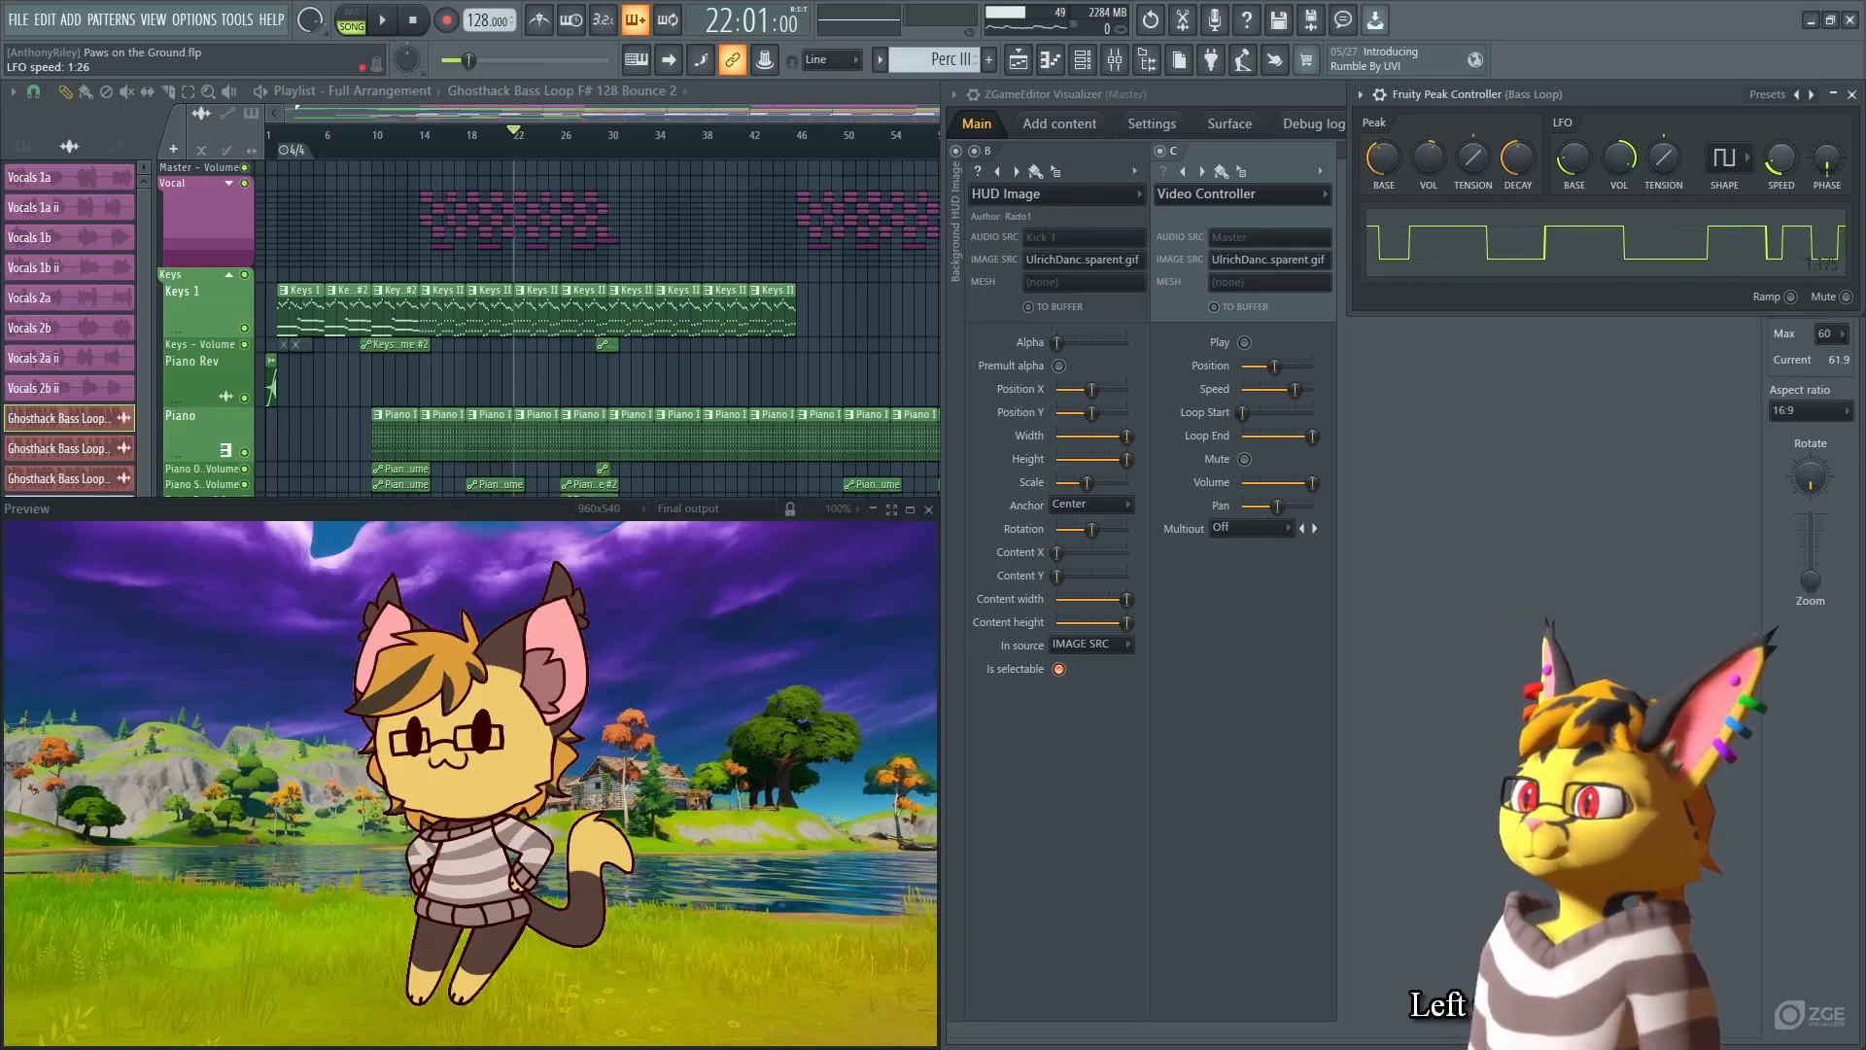
right_click(1791, 156)
left_click(1777, 459)
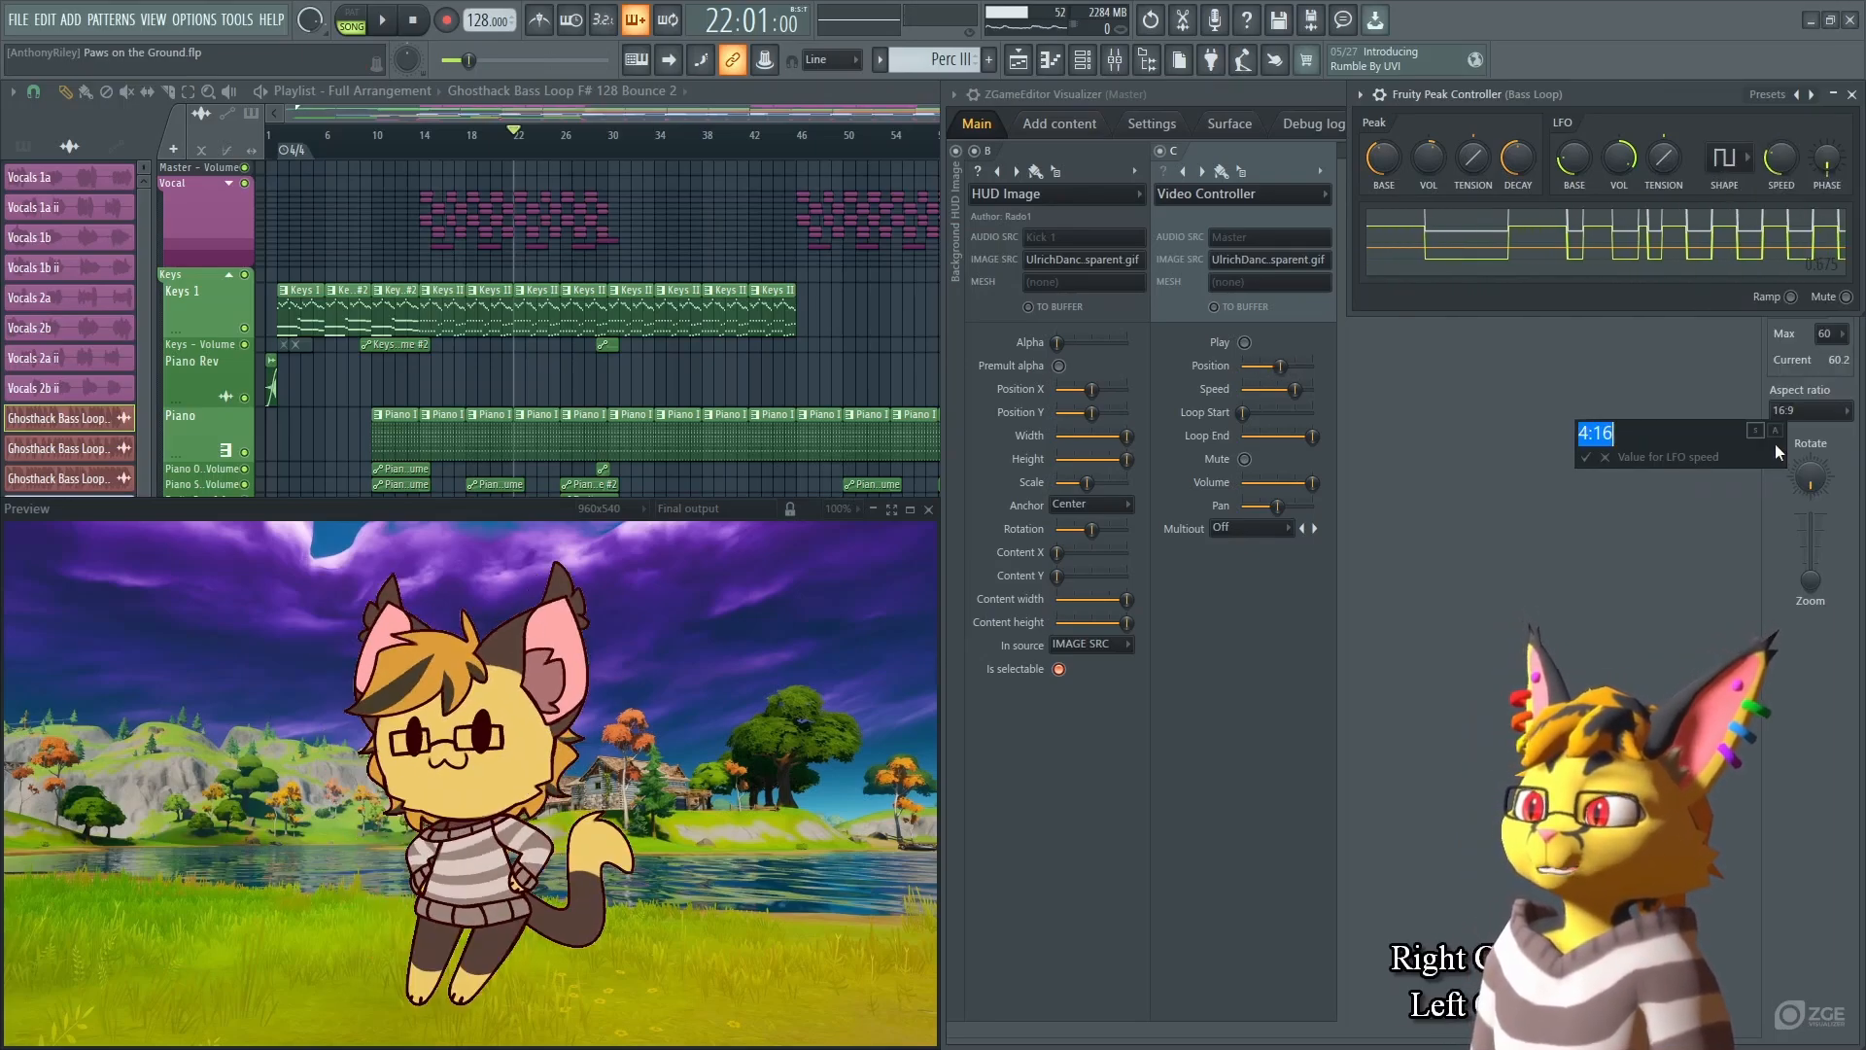
double_click(1621, 433)
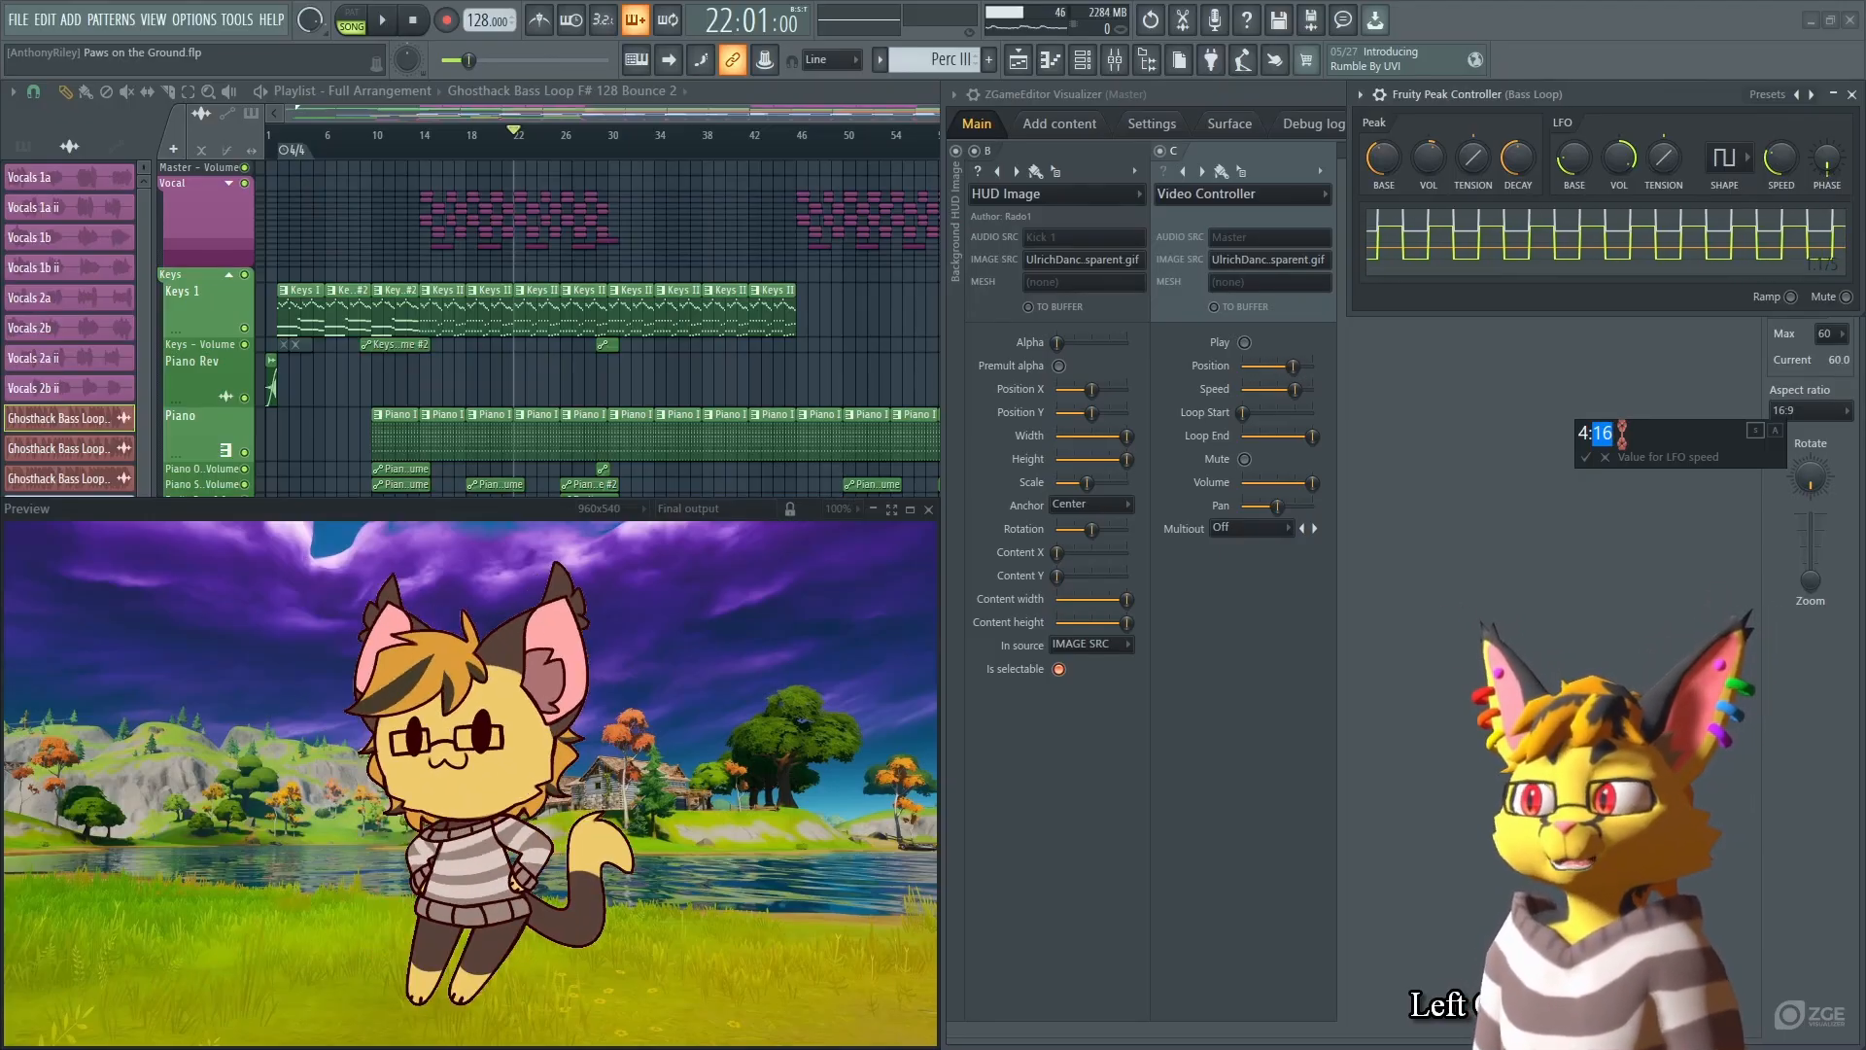
type("0")
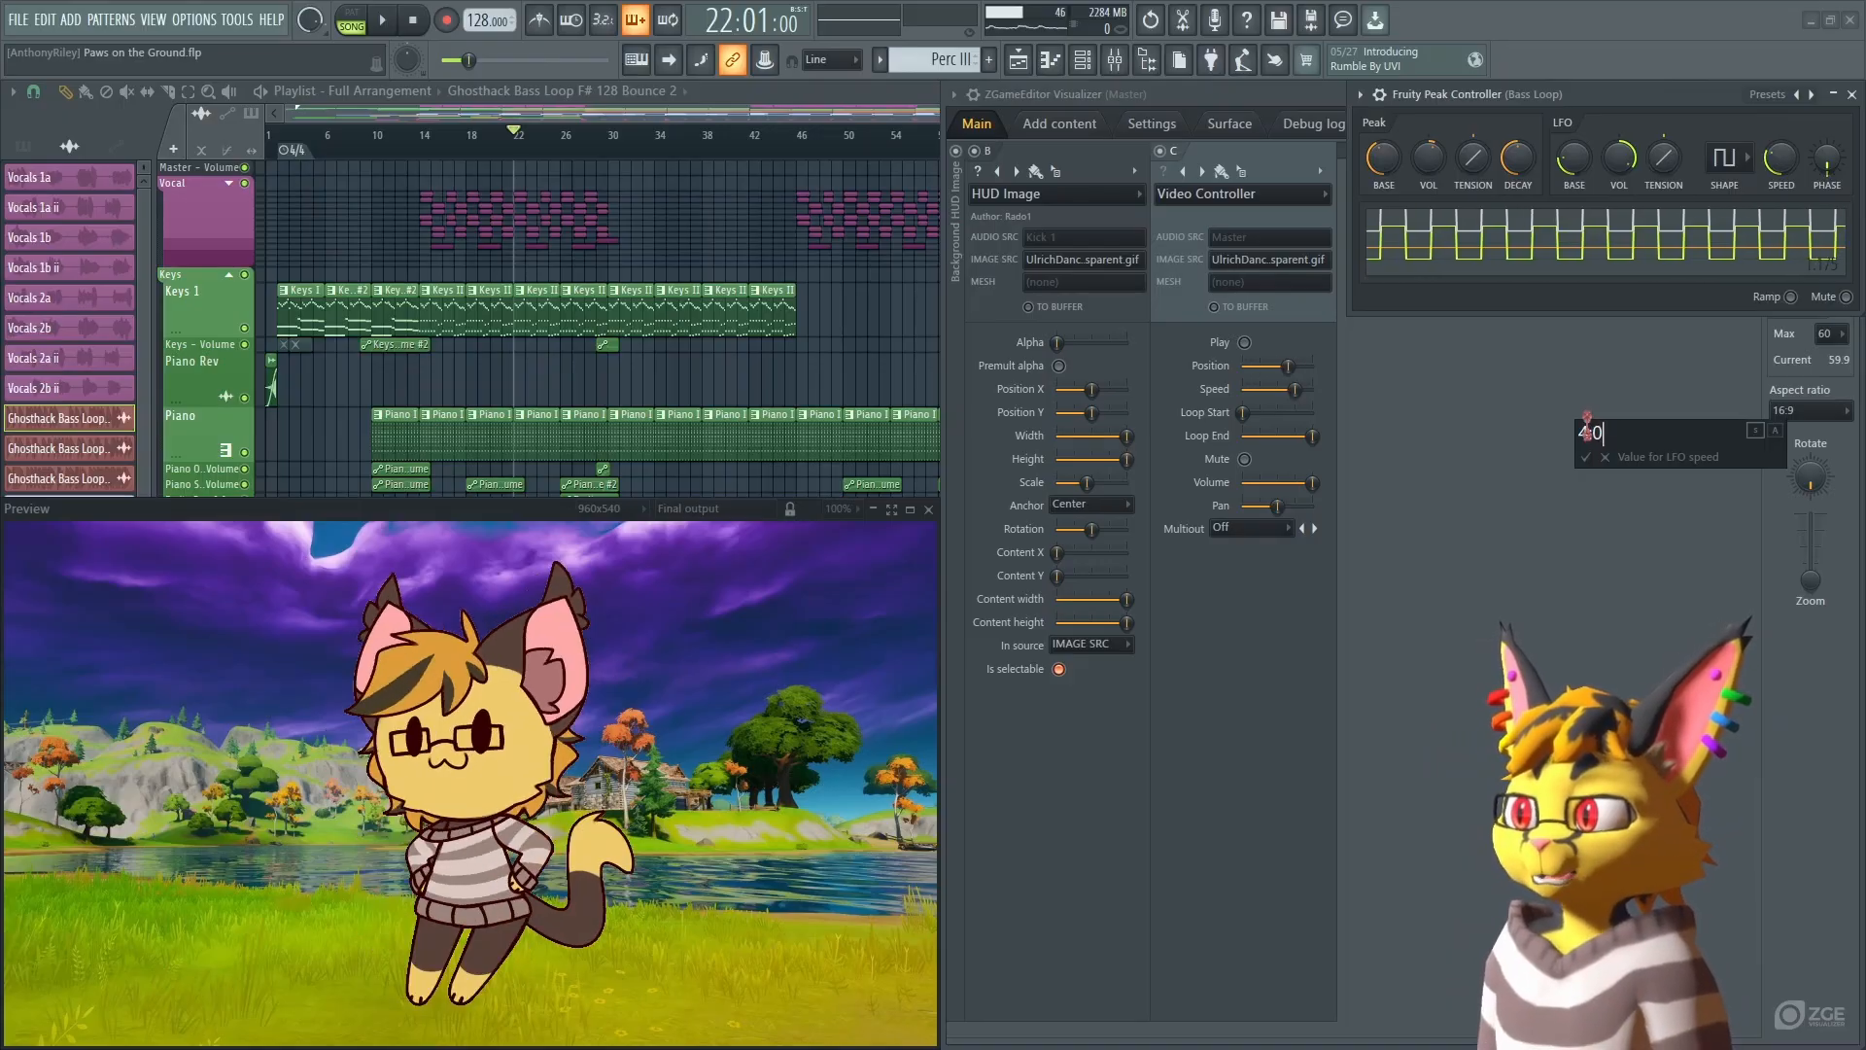
left_click_drag(1590, 433, 1568, 428)
type("8")
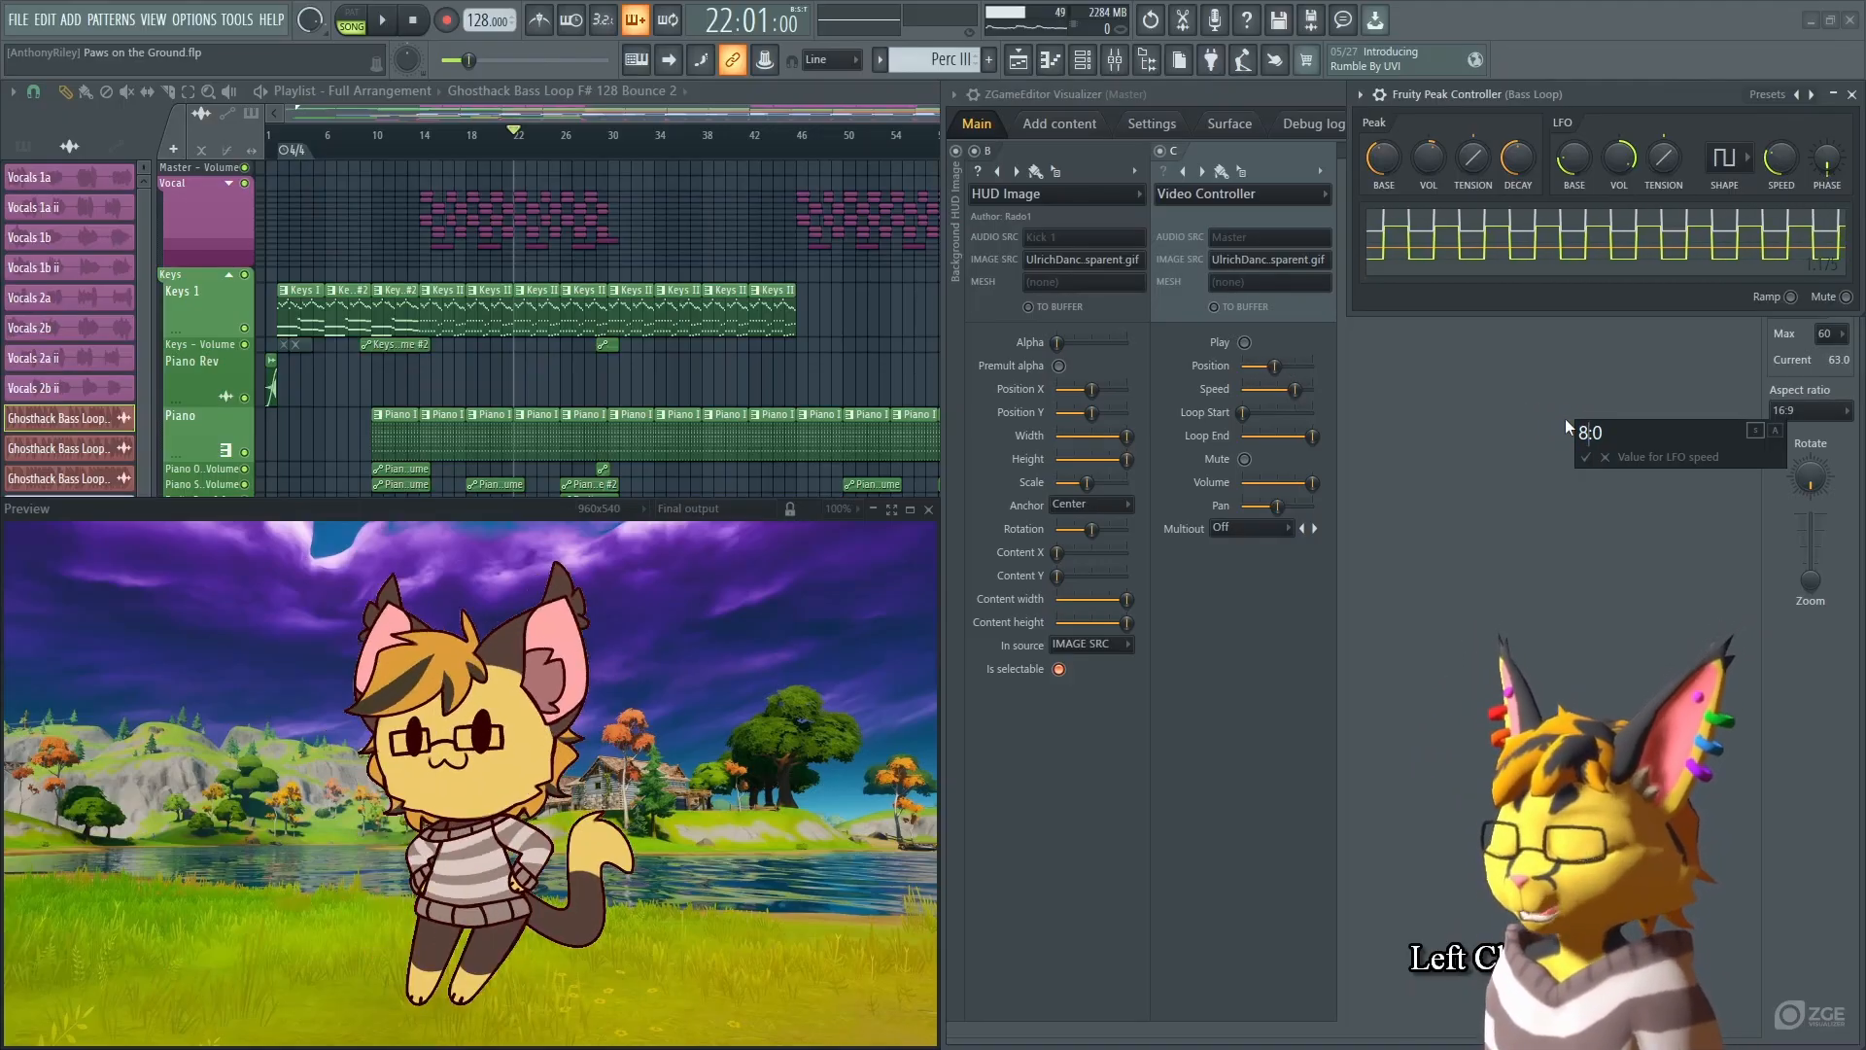
key("Return")
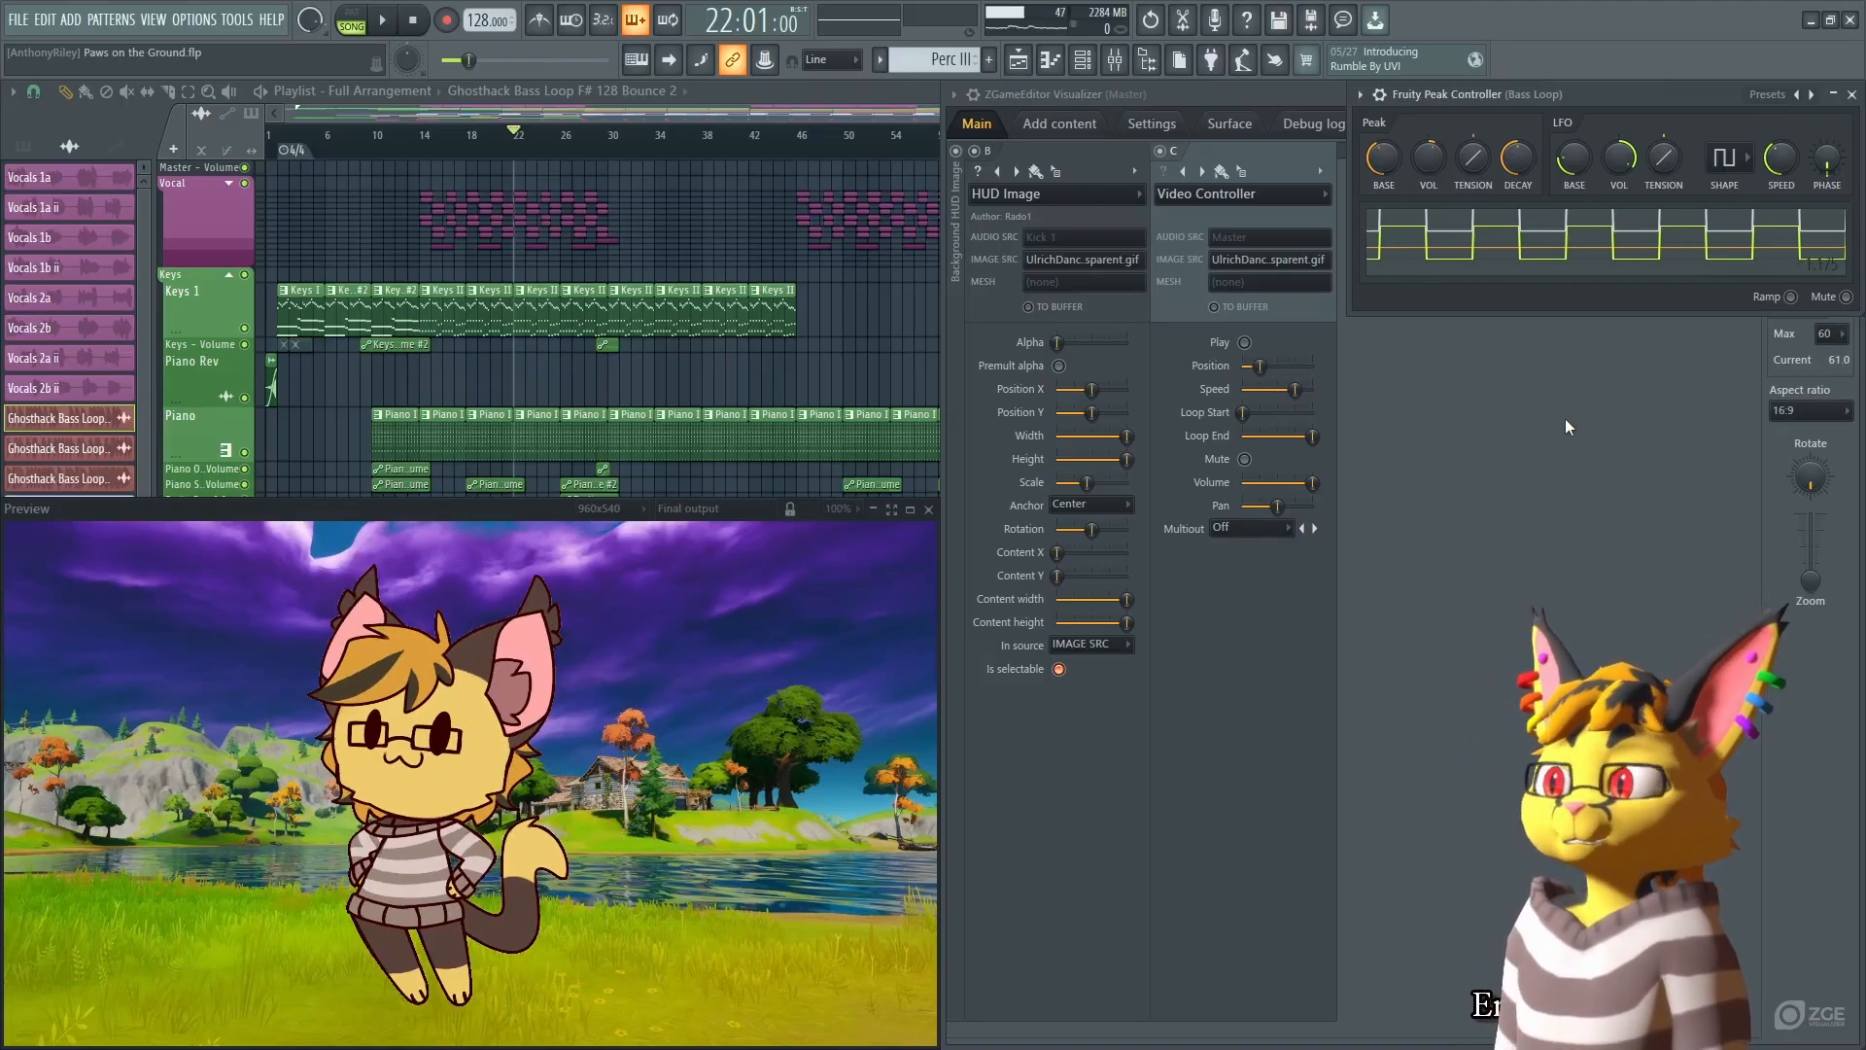
Start playback and lower the peak amount of the Bass Loop's Fruity Peak Controller to 3%.
key("space")
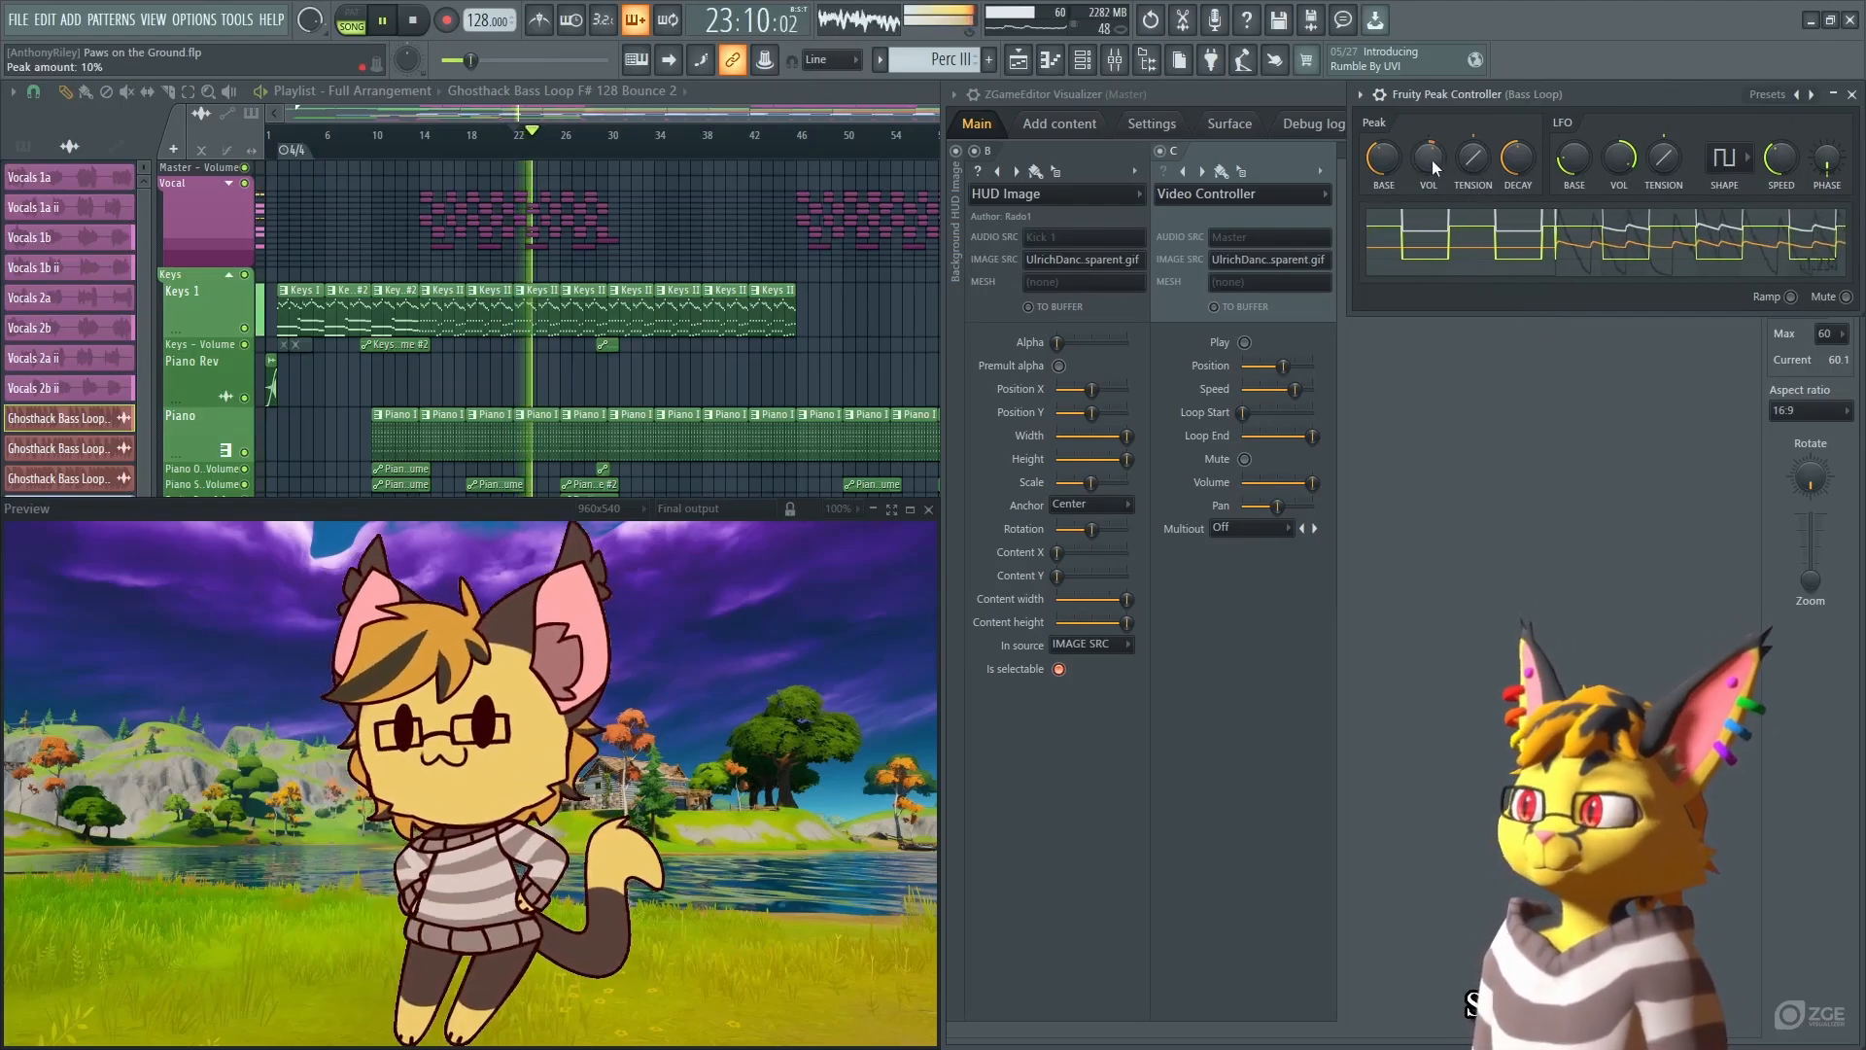
left_click_drag(1430, 159, 1430, 173)
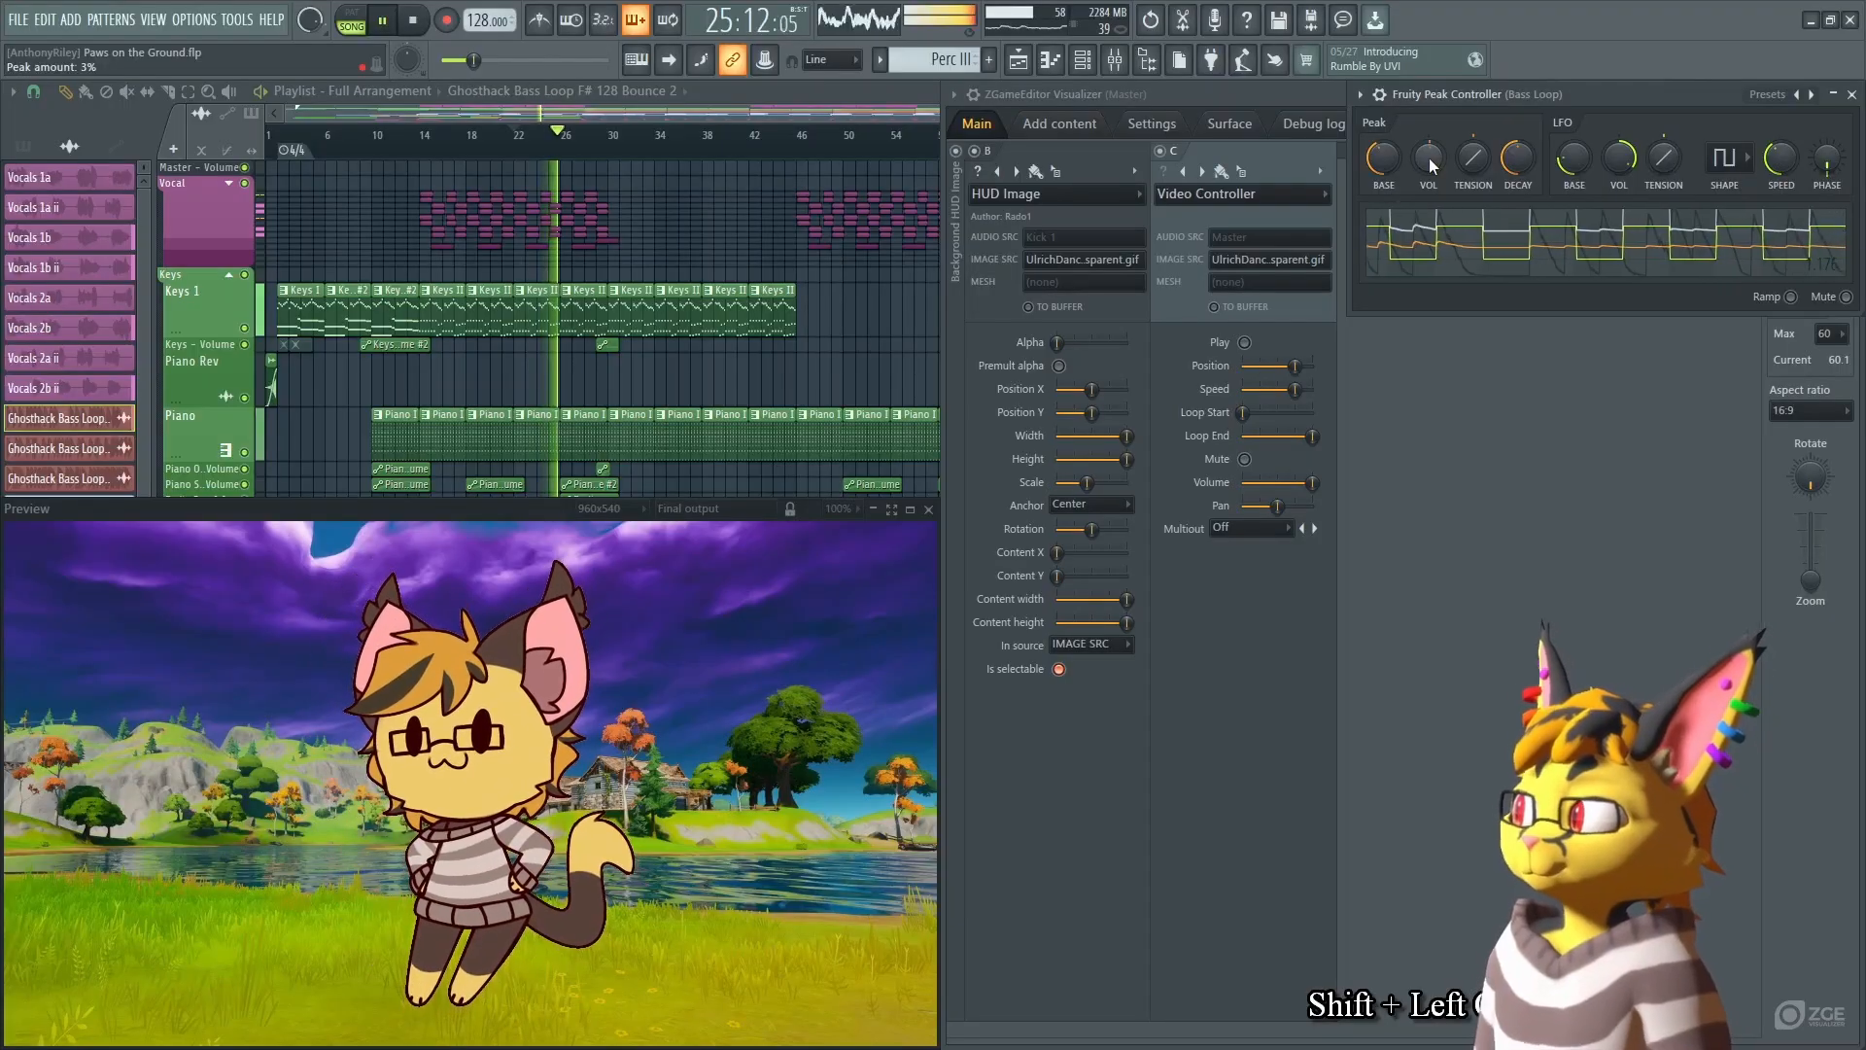
Try an LFO speed of 4:00 on the Bass Loop's Fruity Peak Controller during playback, and stop the song.
right_click(1781, 159)
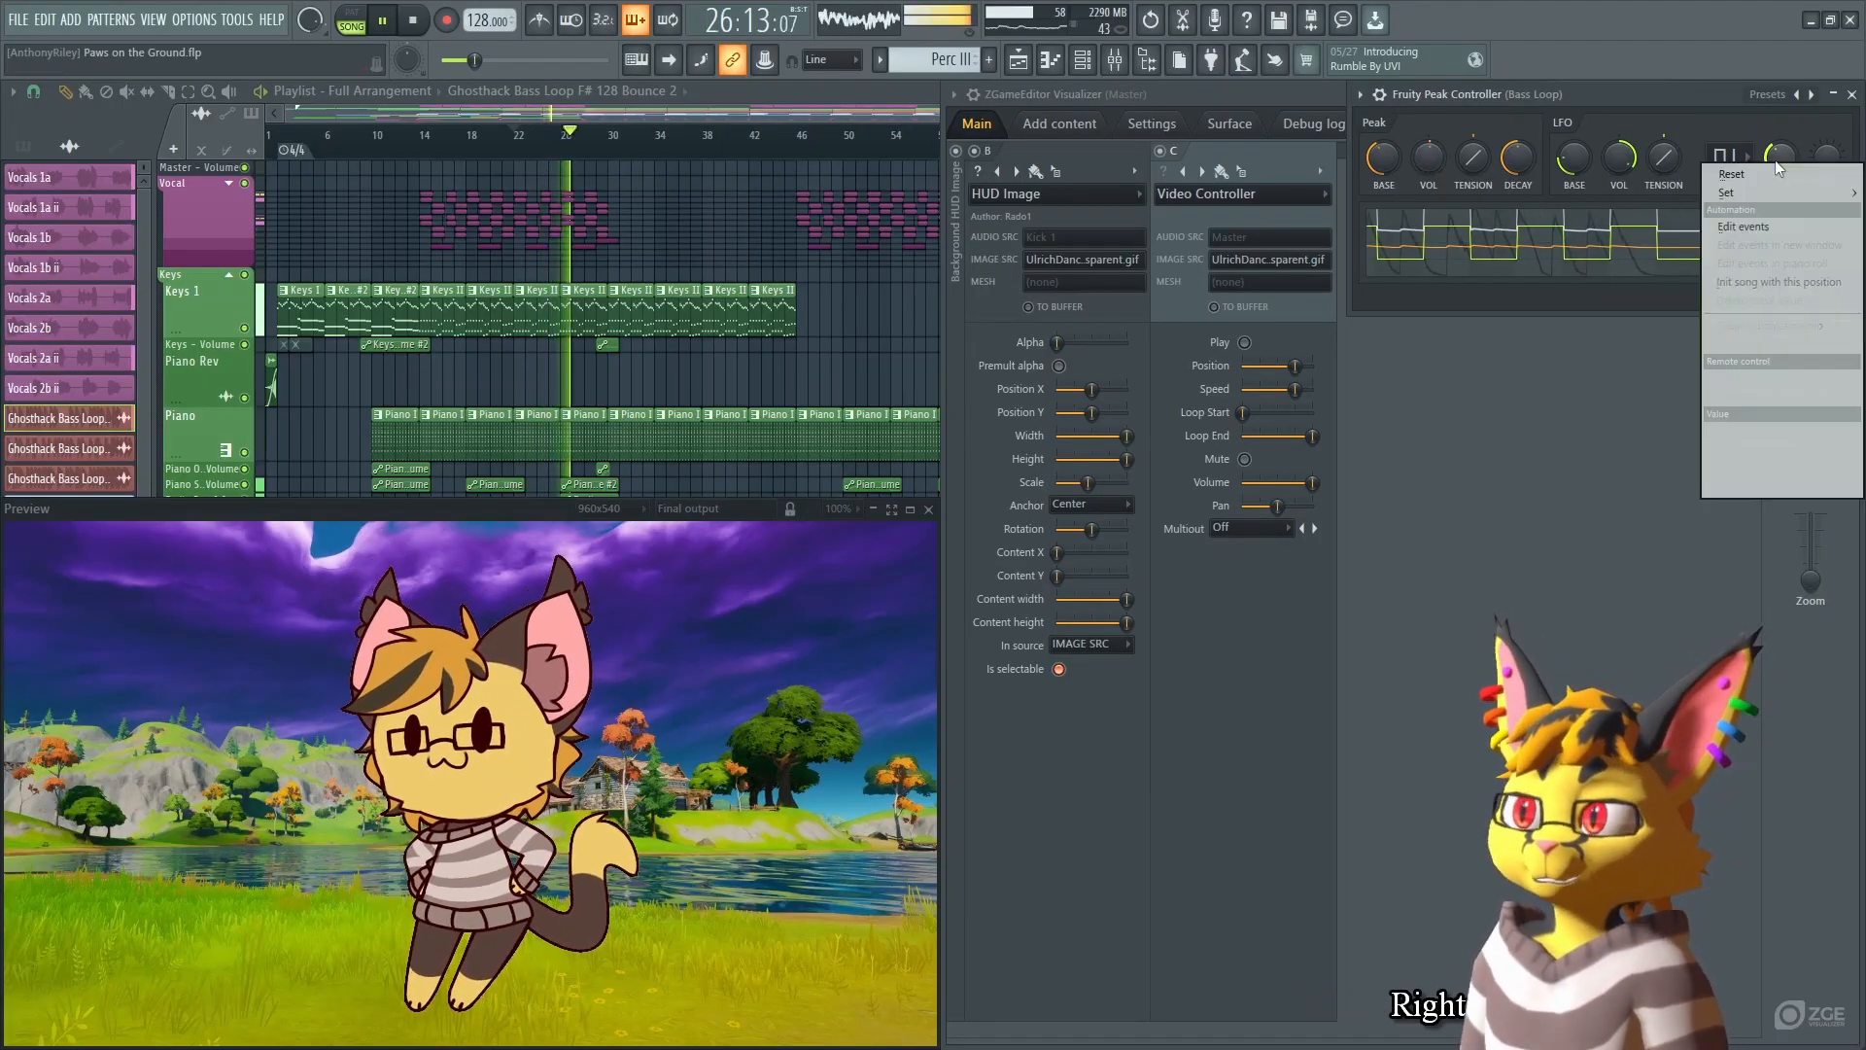
left_click(1765, 467)
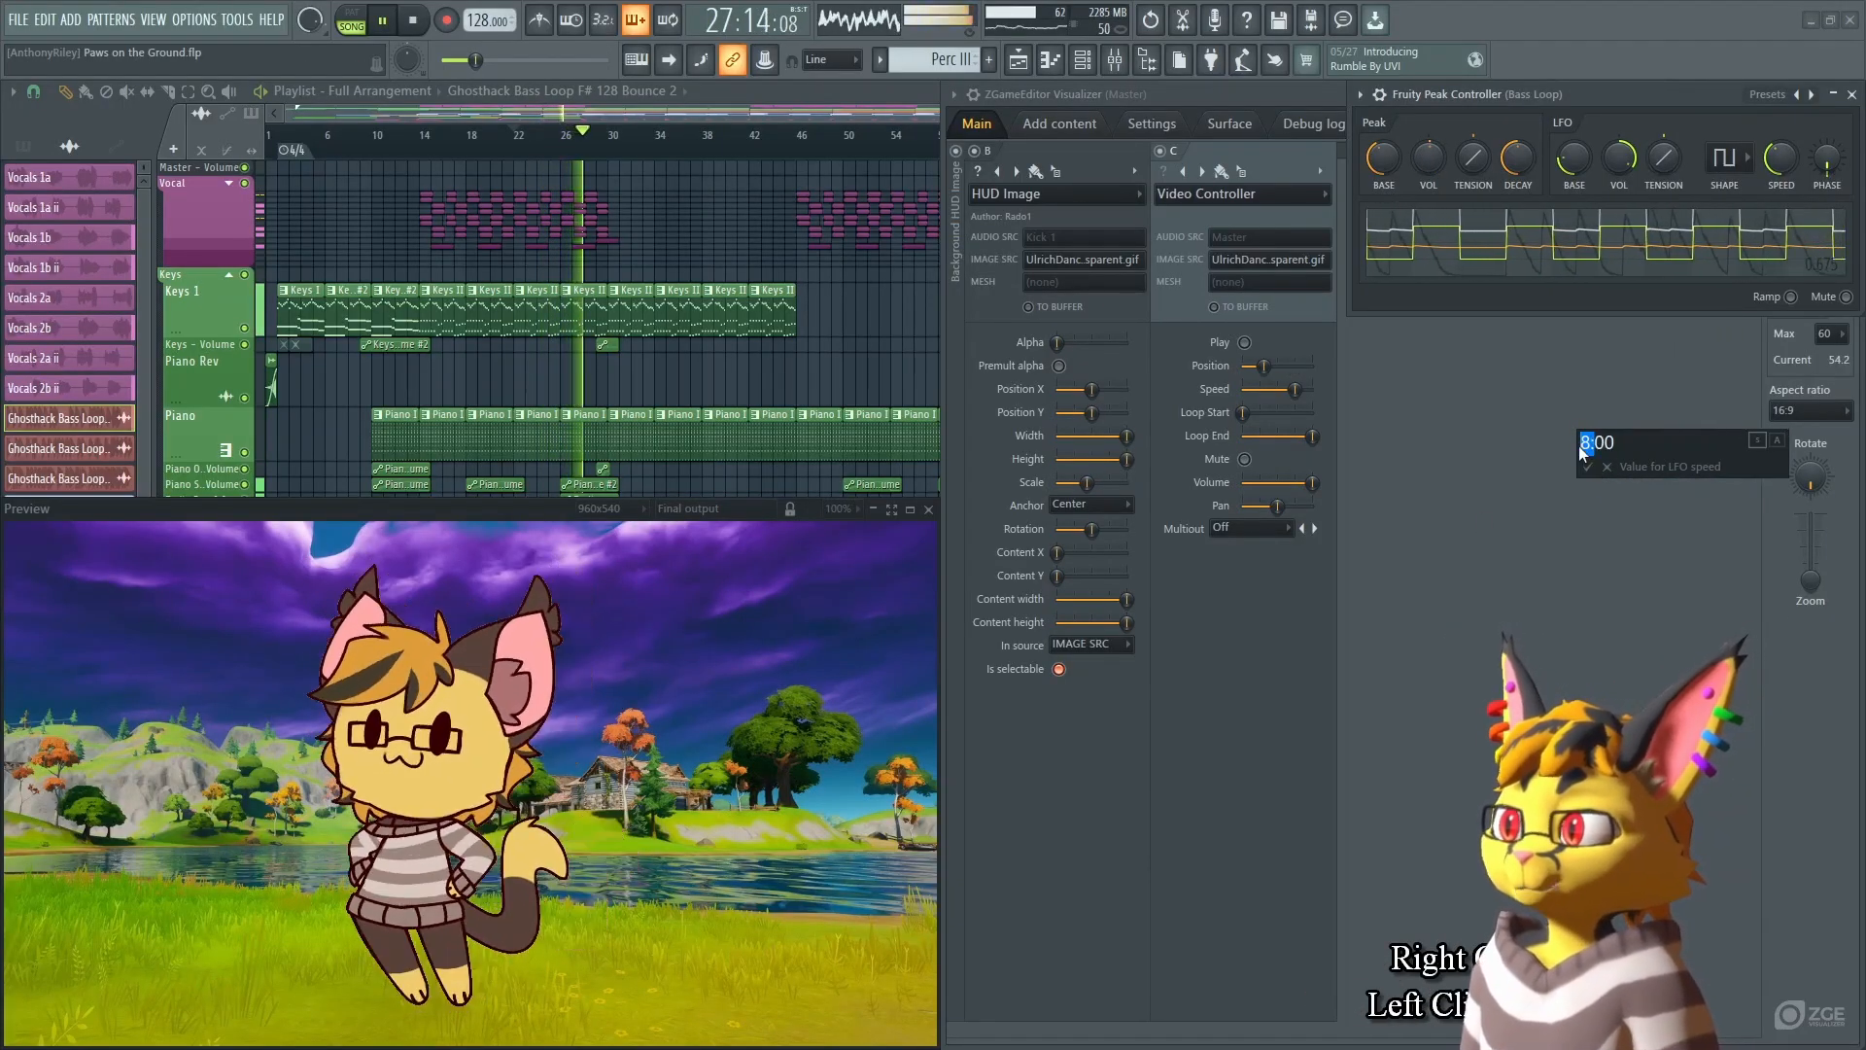
left_click_drag(1579, 446, 1597, 438)
key("BackSpace")
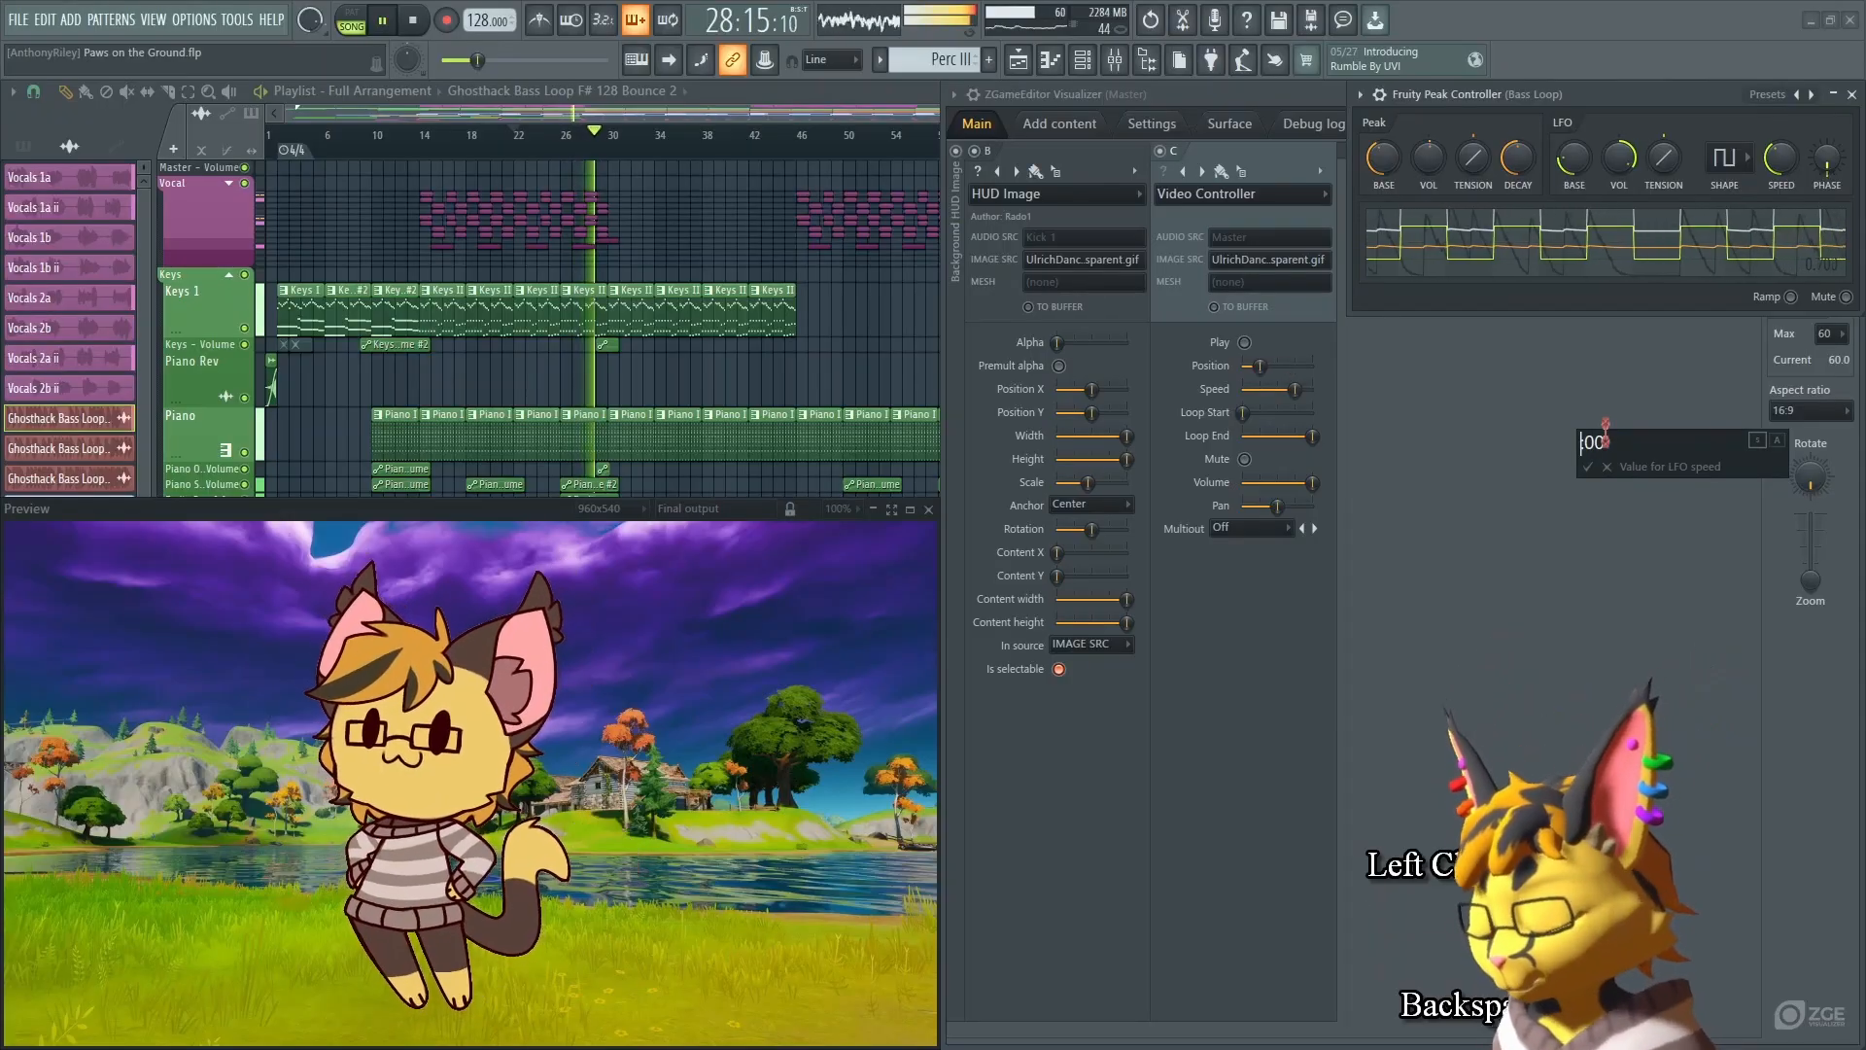
type("4")
key("Return")
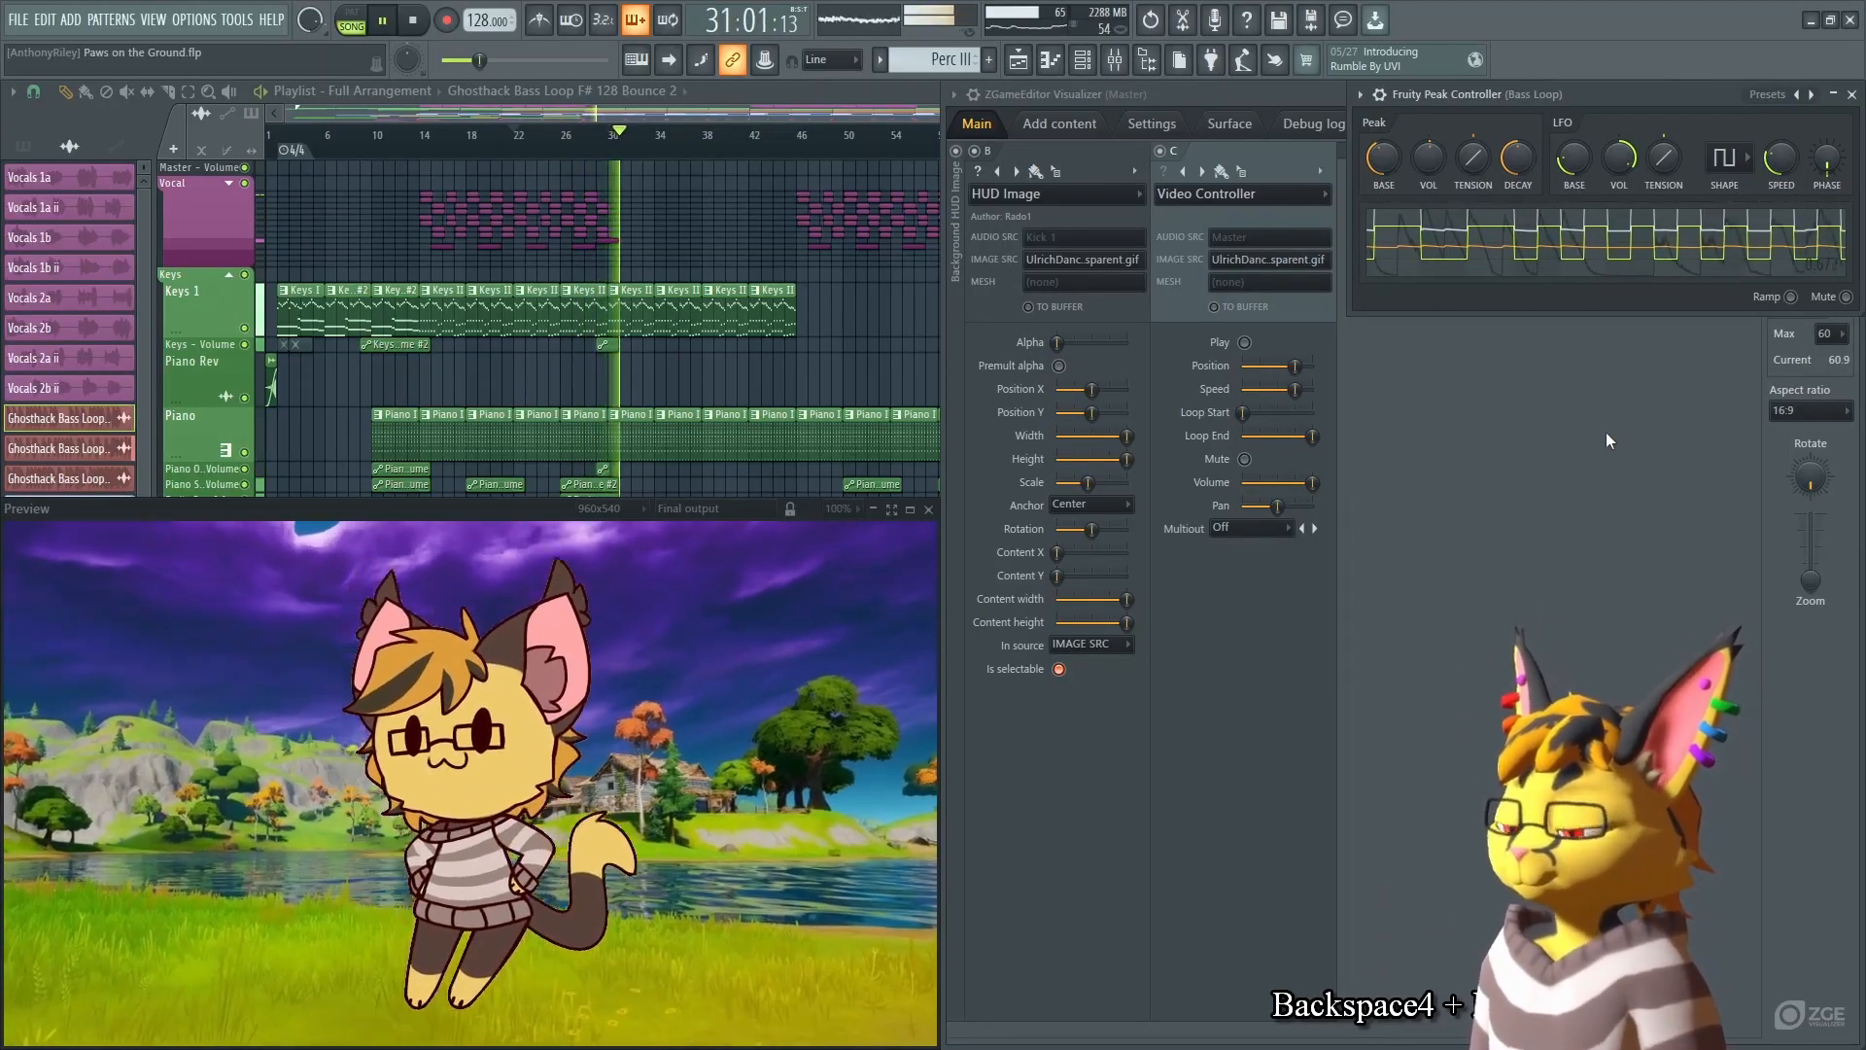
key("space")
Set the LFO speed of the Bass Loop's Fruity Peak Controller back to 8:00.
right_click(1781, 157)
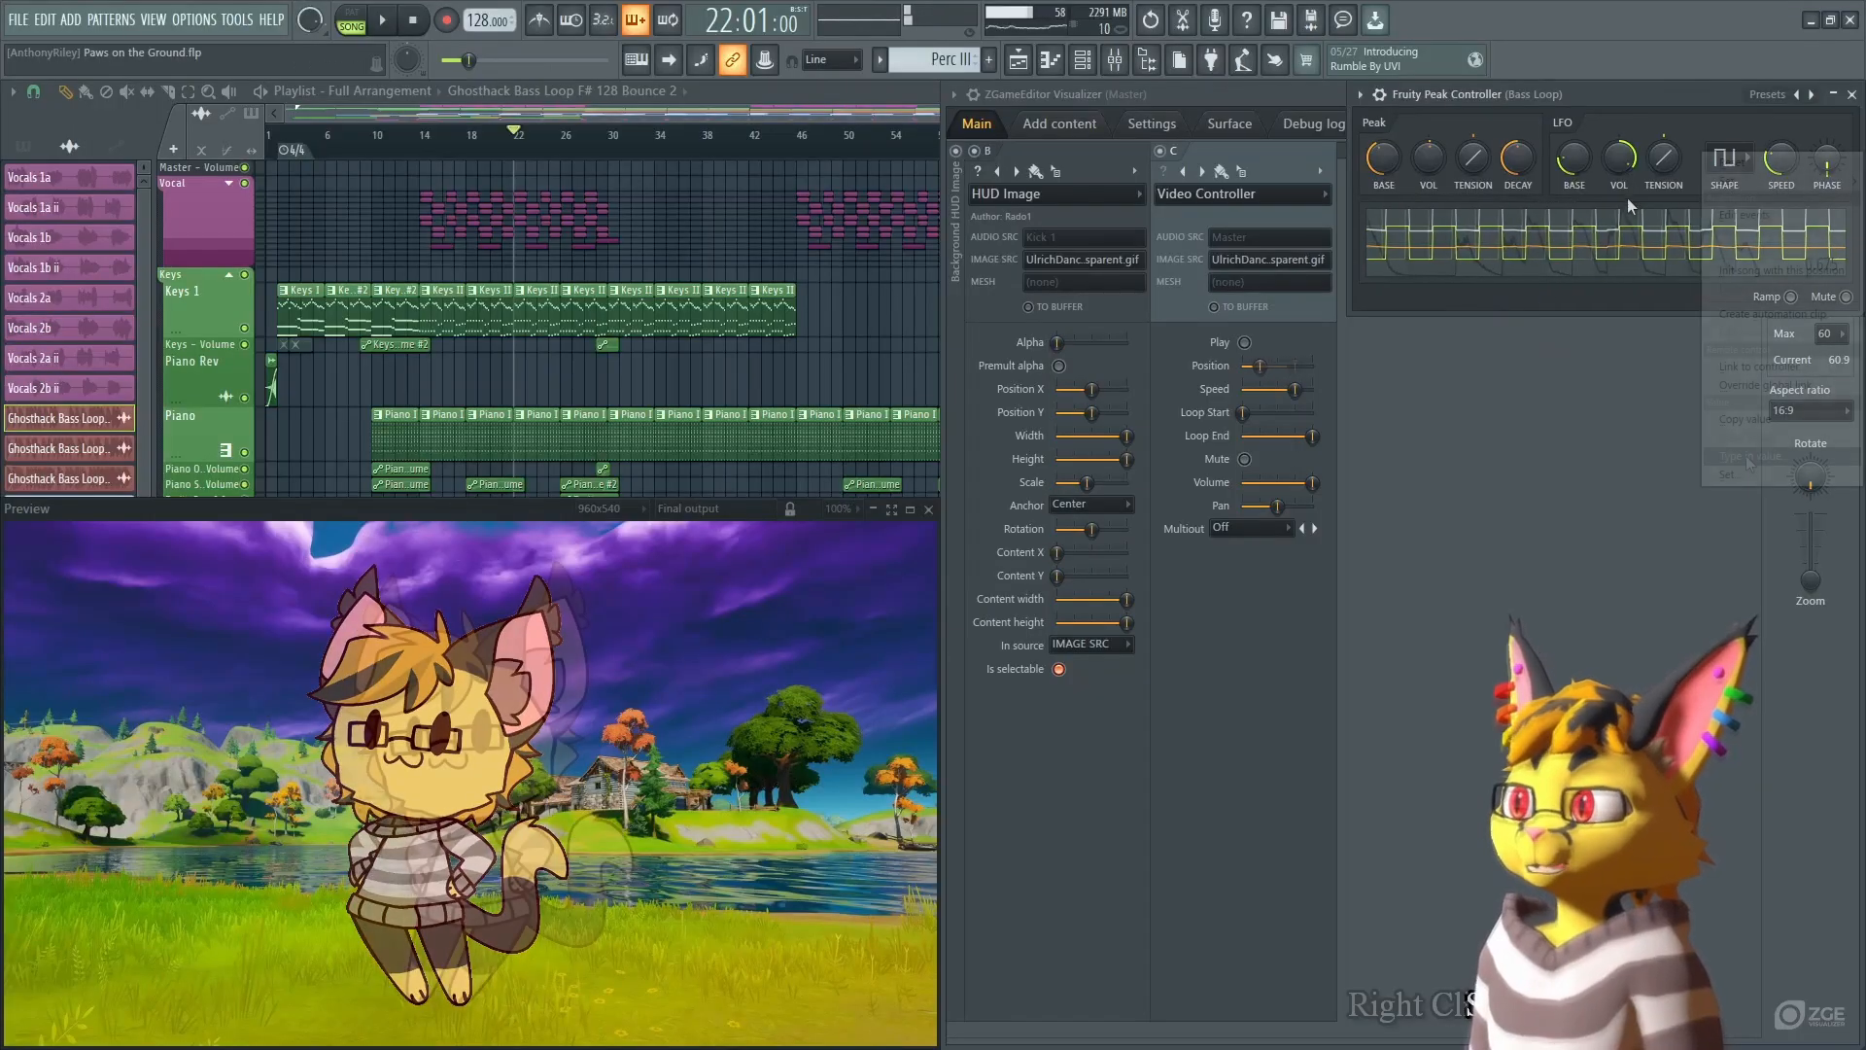
left_click(1614, 434)
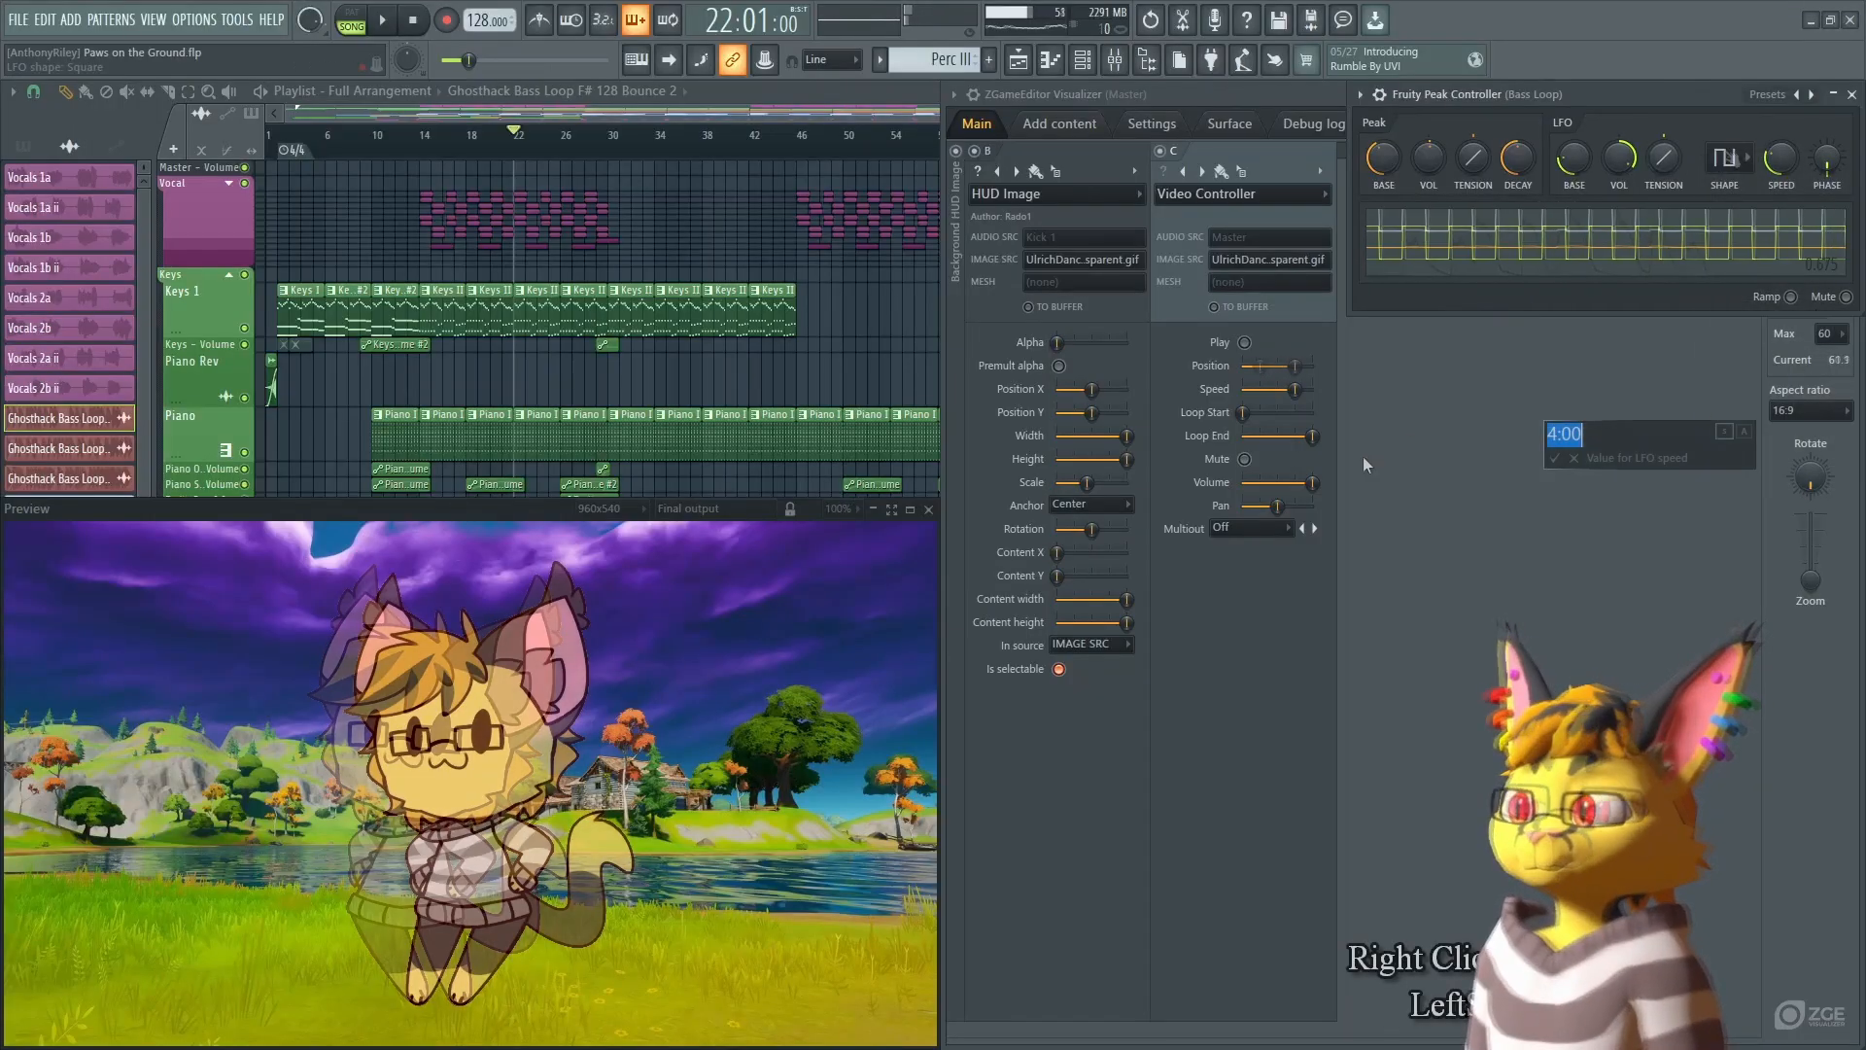
left_click(1541, 435)
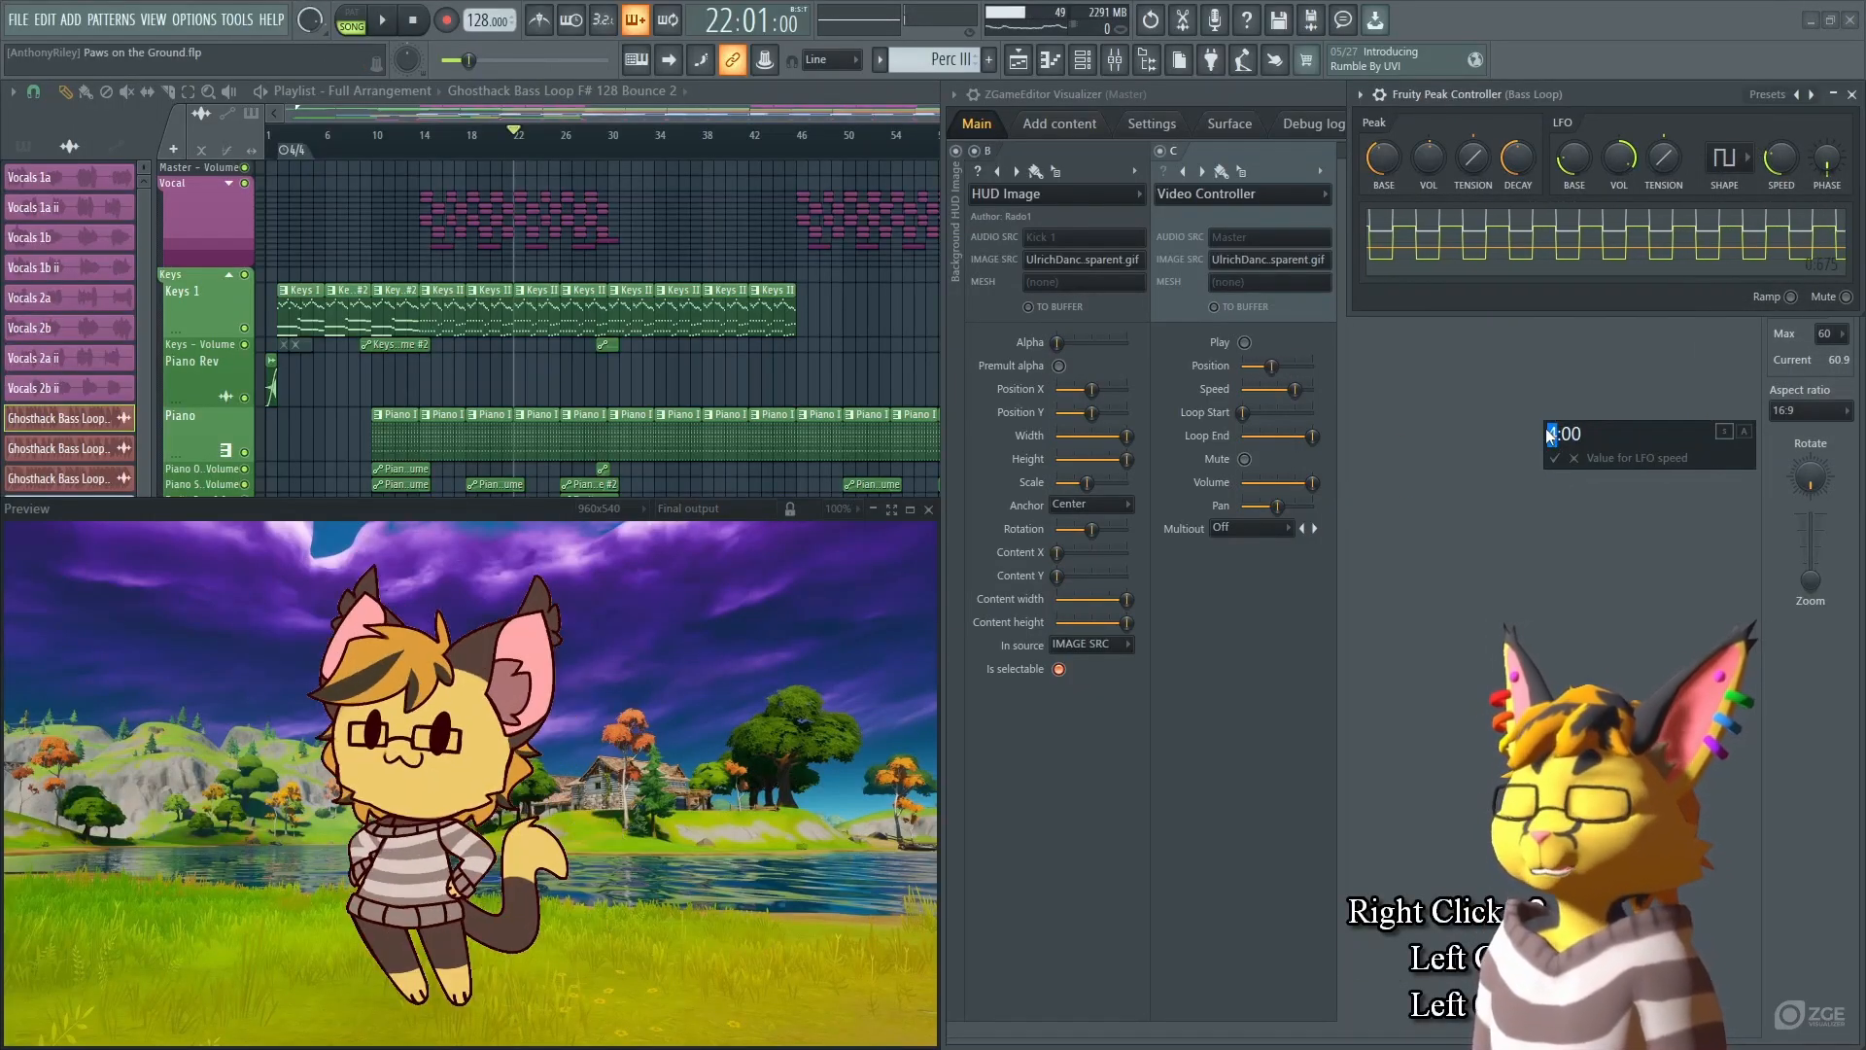
key("Return")
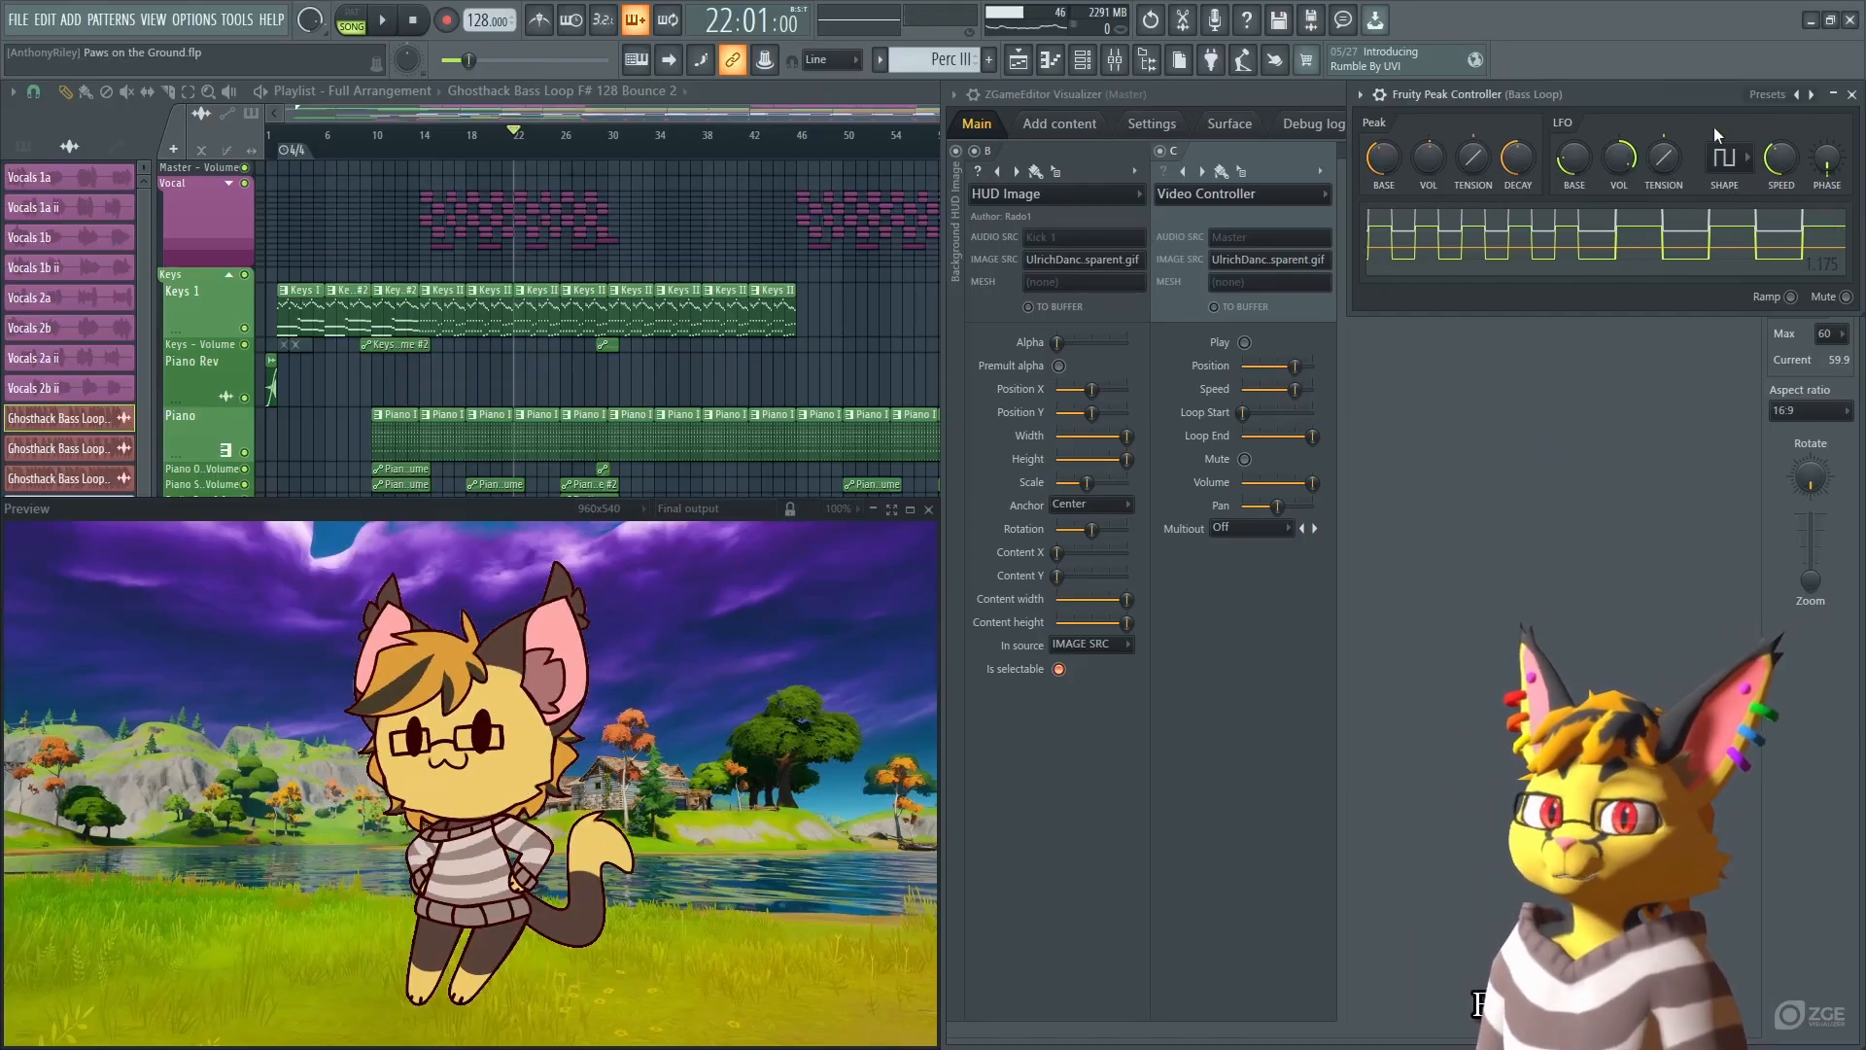
right_click(1775, 167)
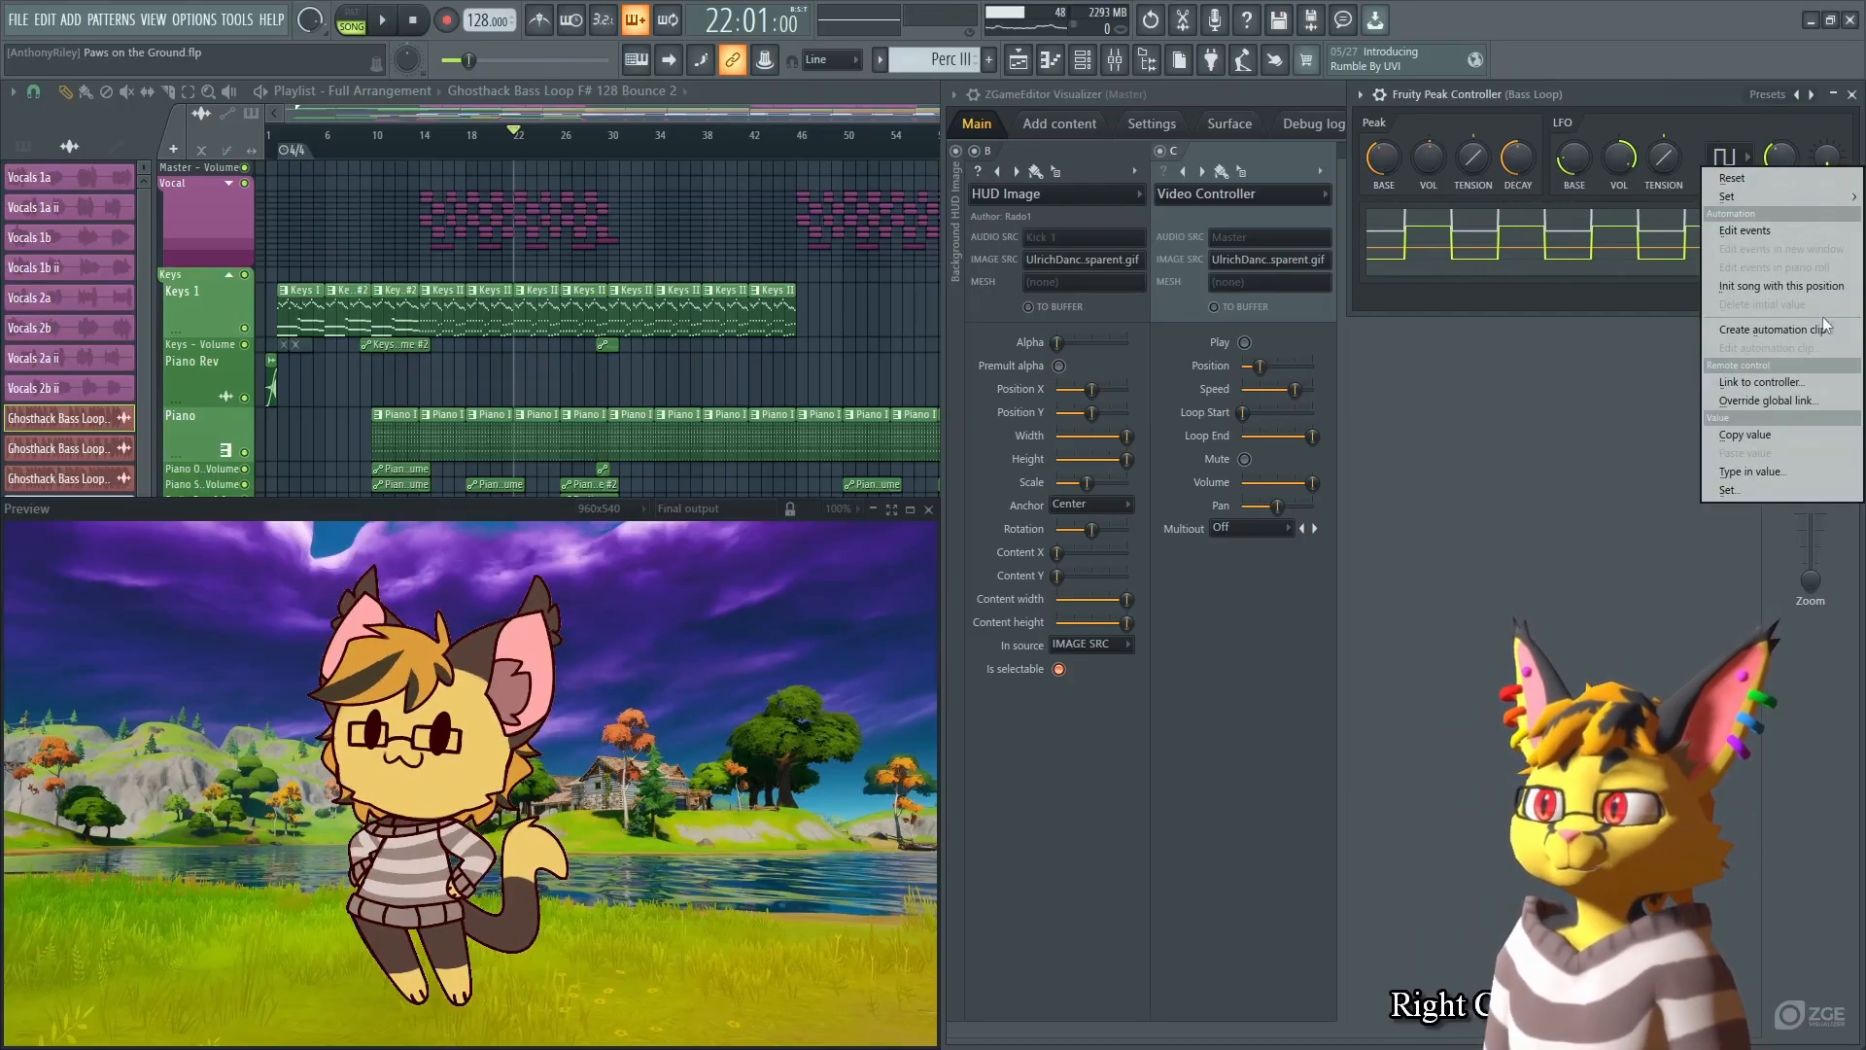
left_click(1544, 528)
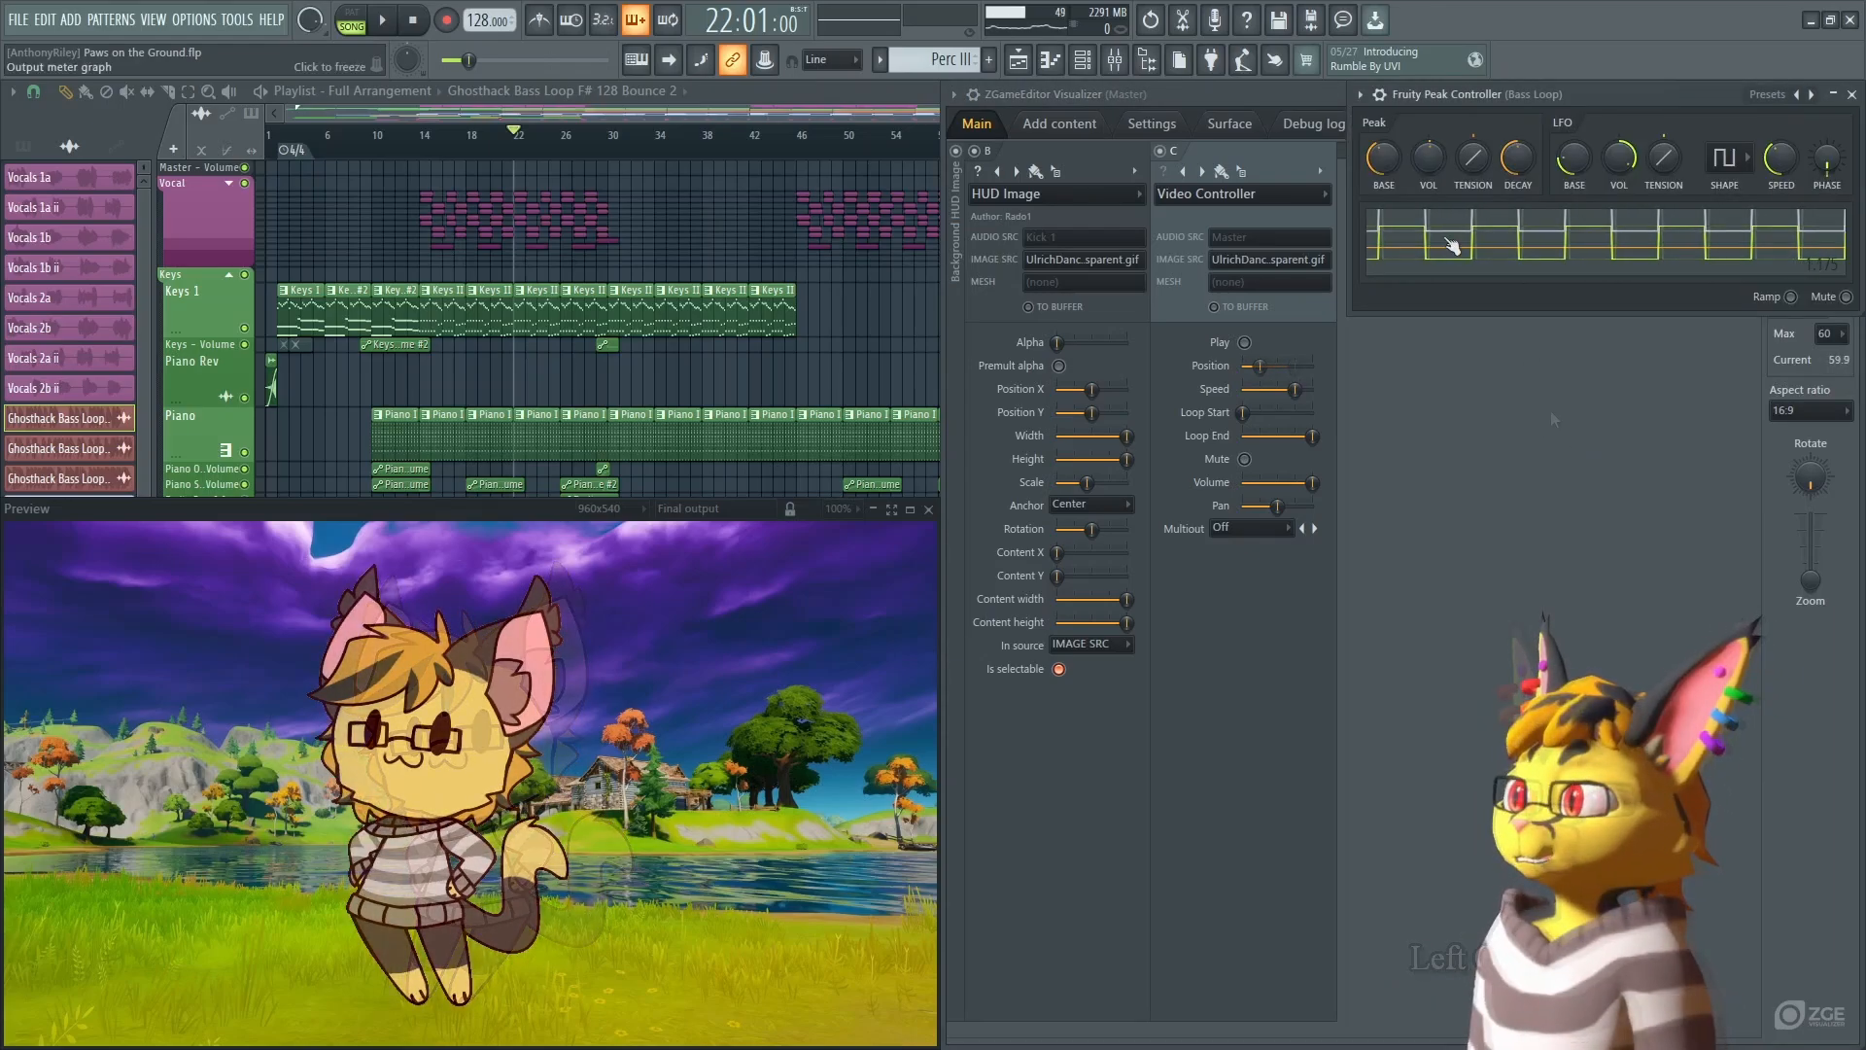
Open Kick 1's Fruity Peak Controller and place its window directly below the Bass Loop's controller.
left_click(1534, 91)
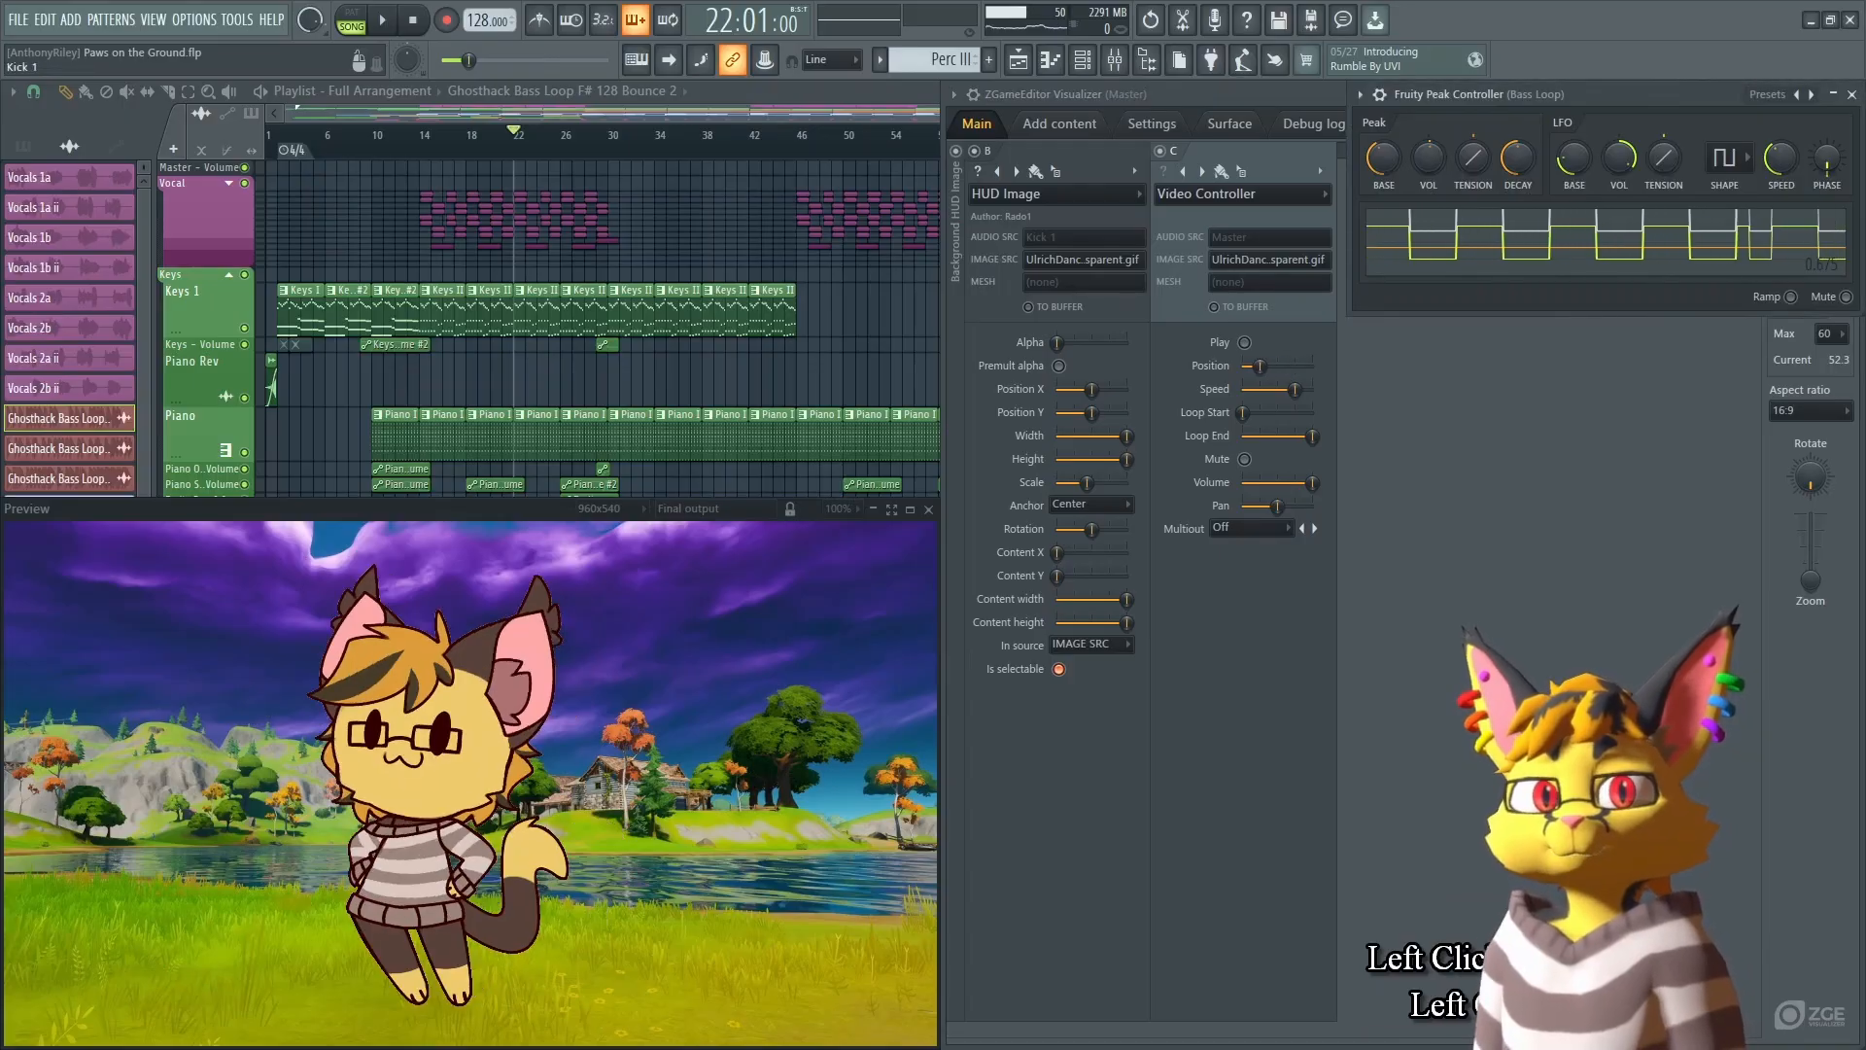
left_click_drag(1590, 101, 1590, 341)
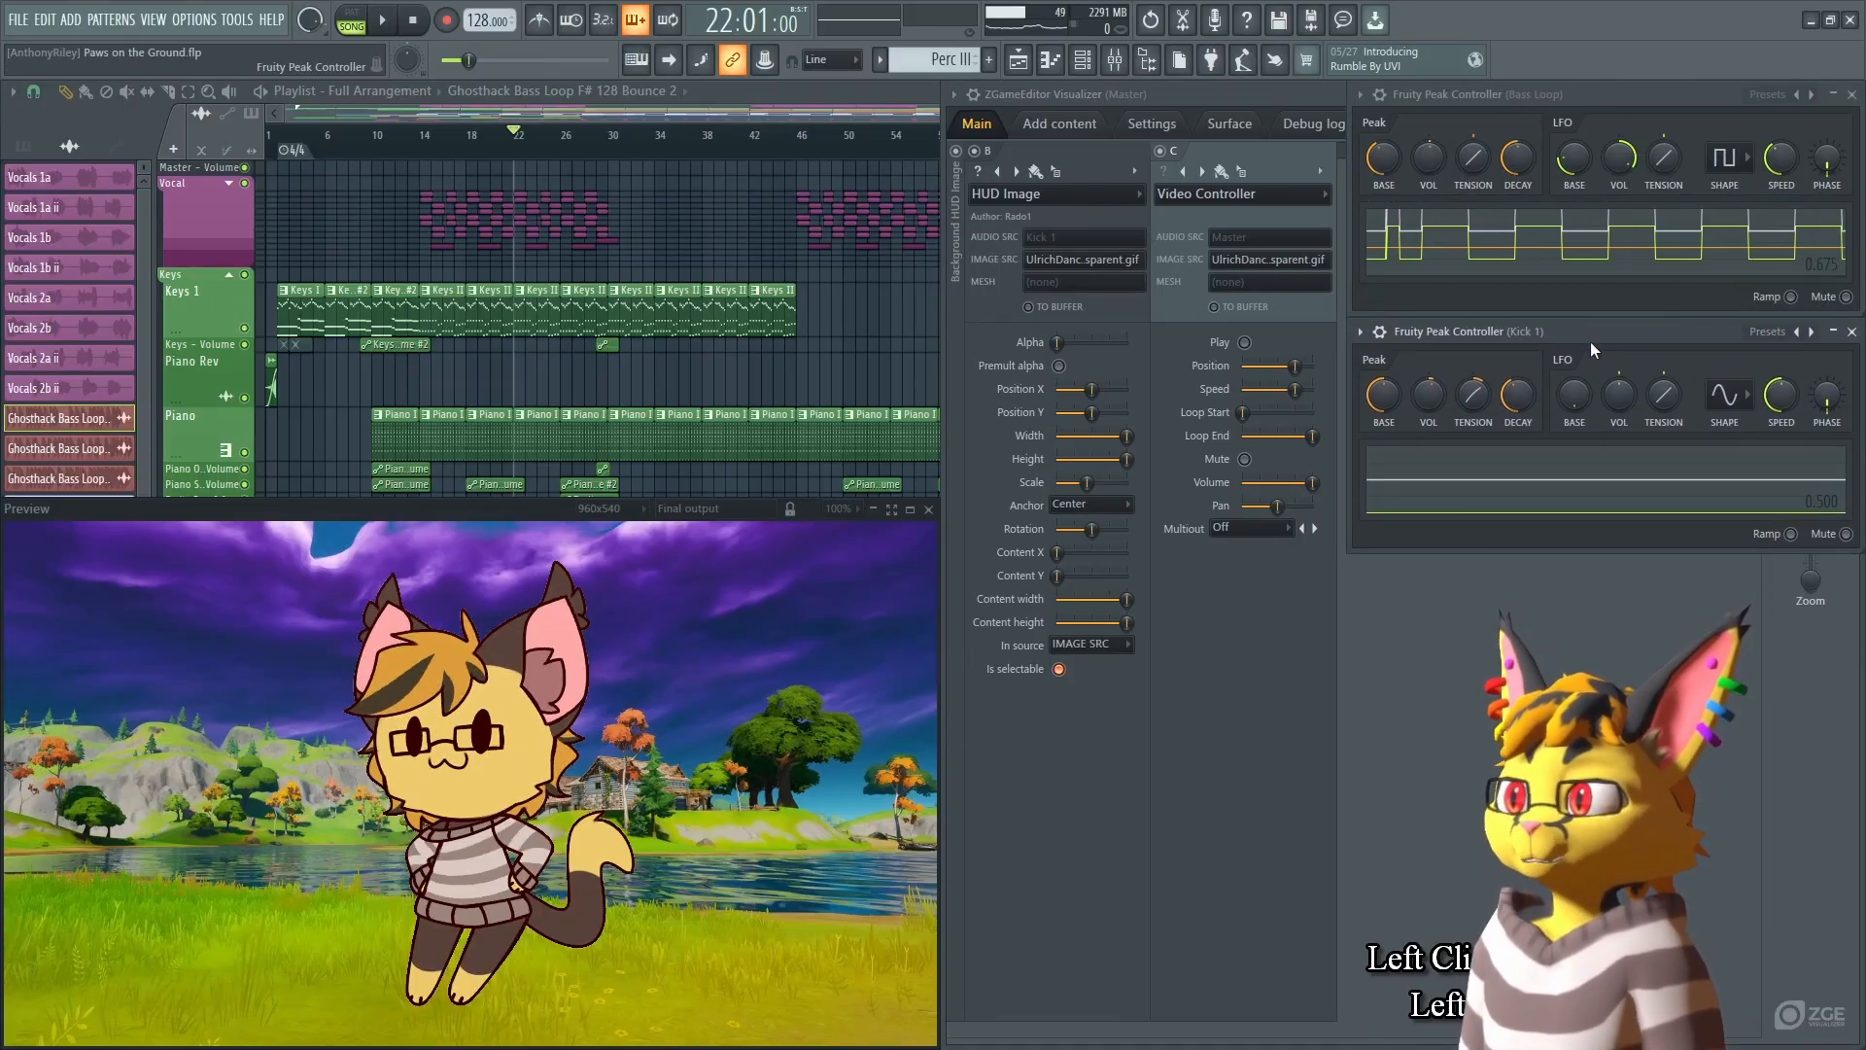
Link the rotation of HUD Image layer B to the LFO output of Kick 1's Fruity Peak Controller.
left_click(1612, 97)
left_click_drag(1608, 111, 1612, 95)
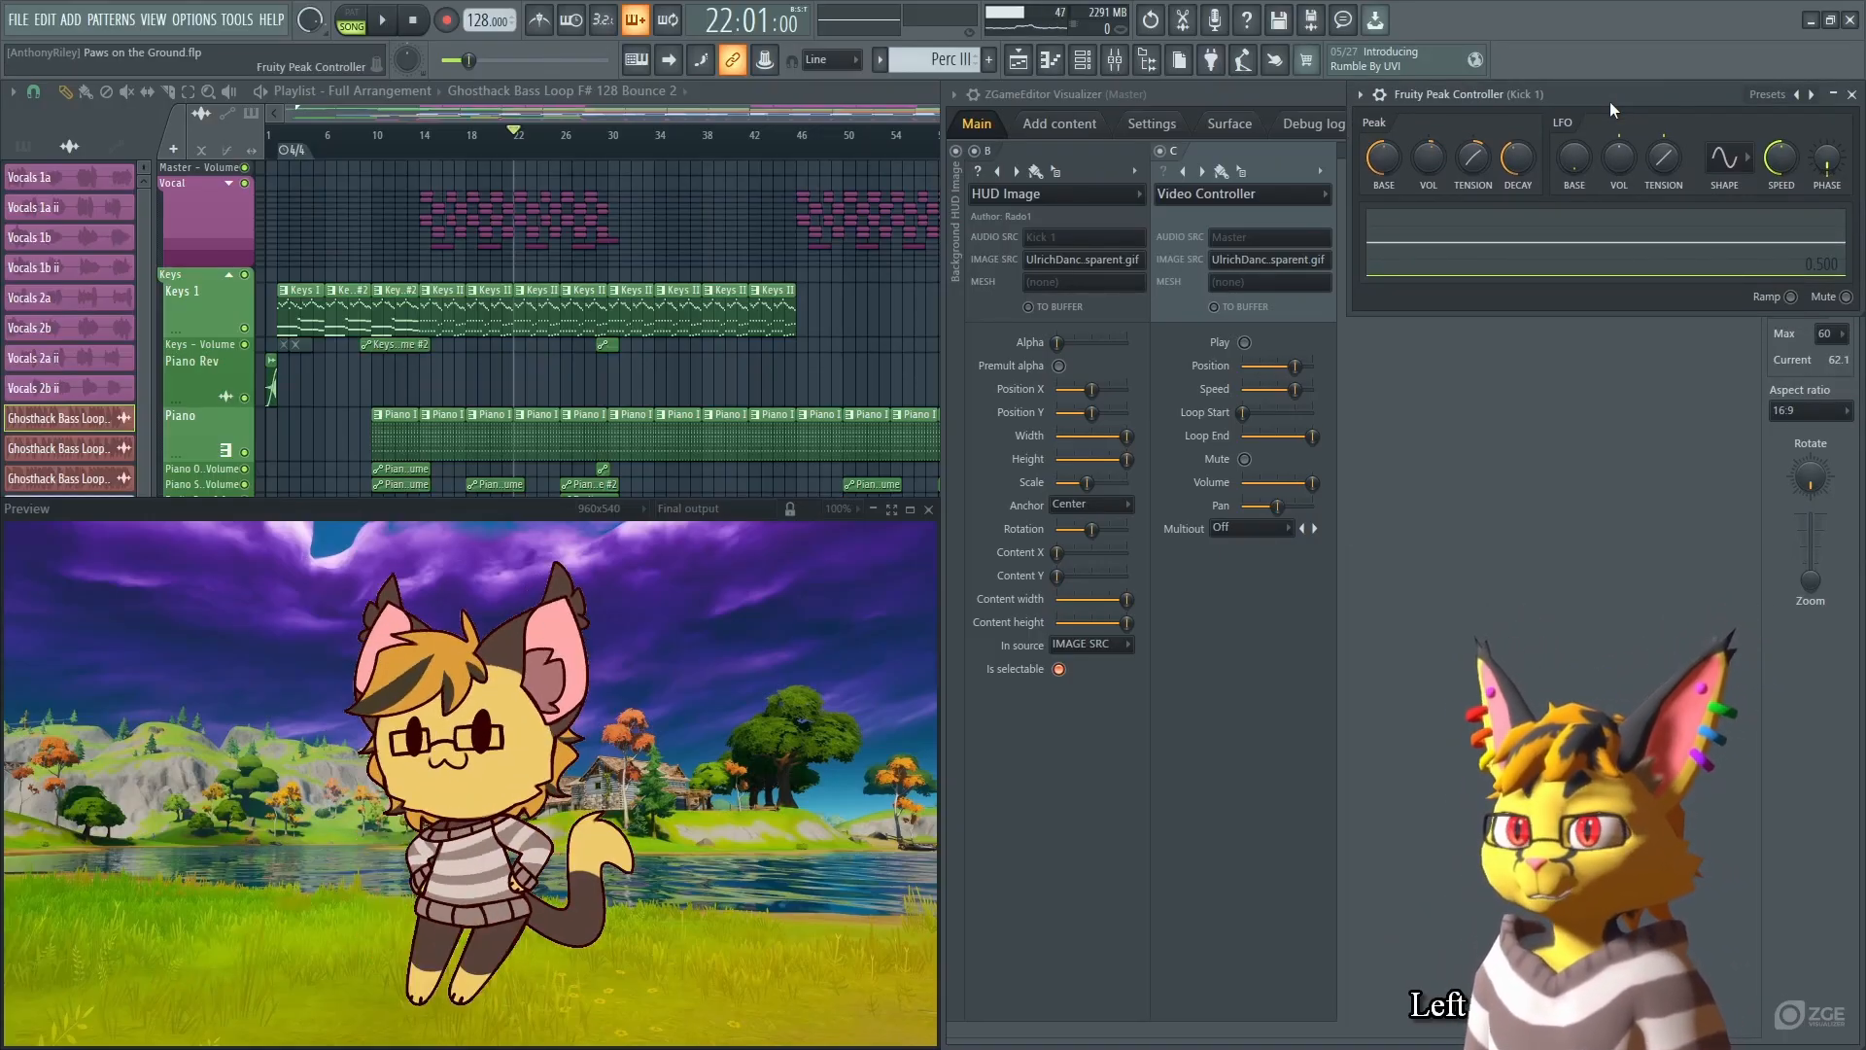
right_click(1095, 536)
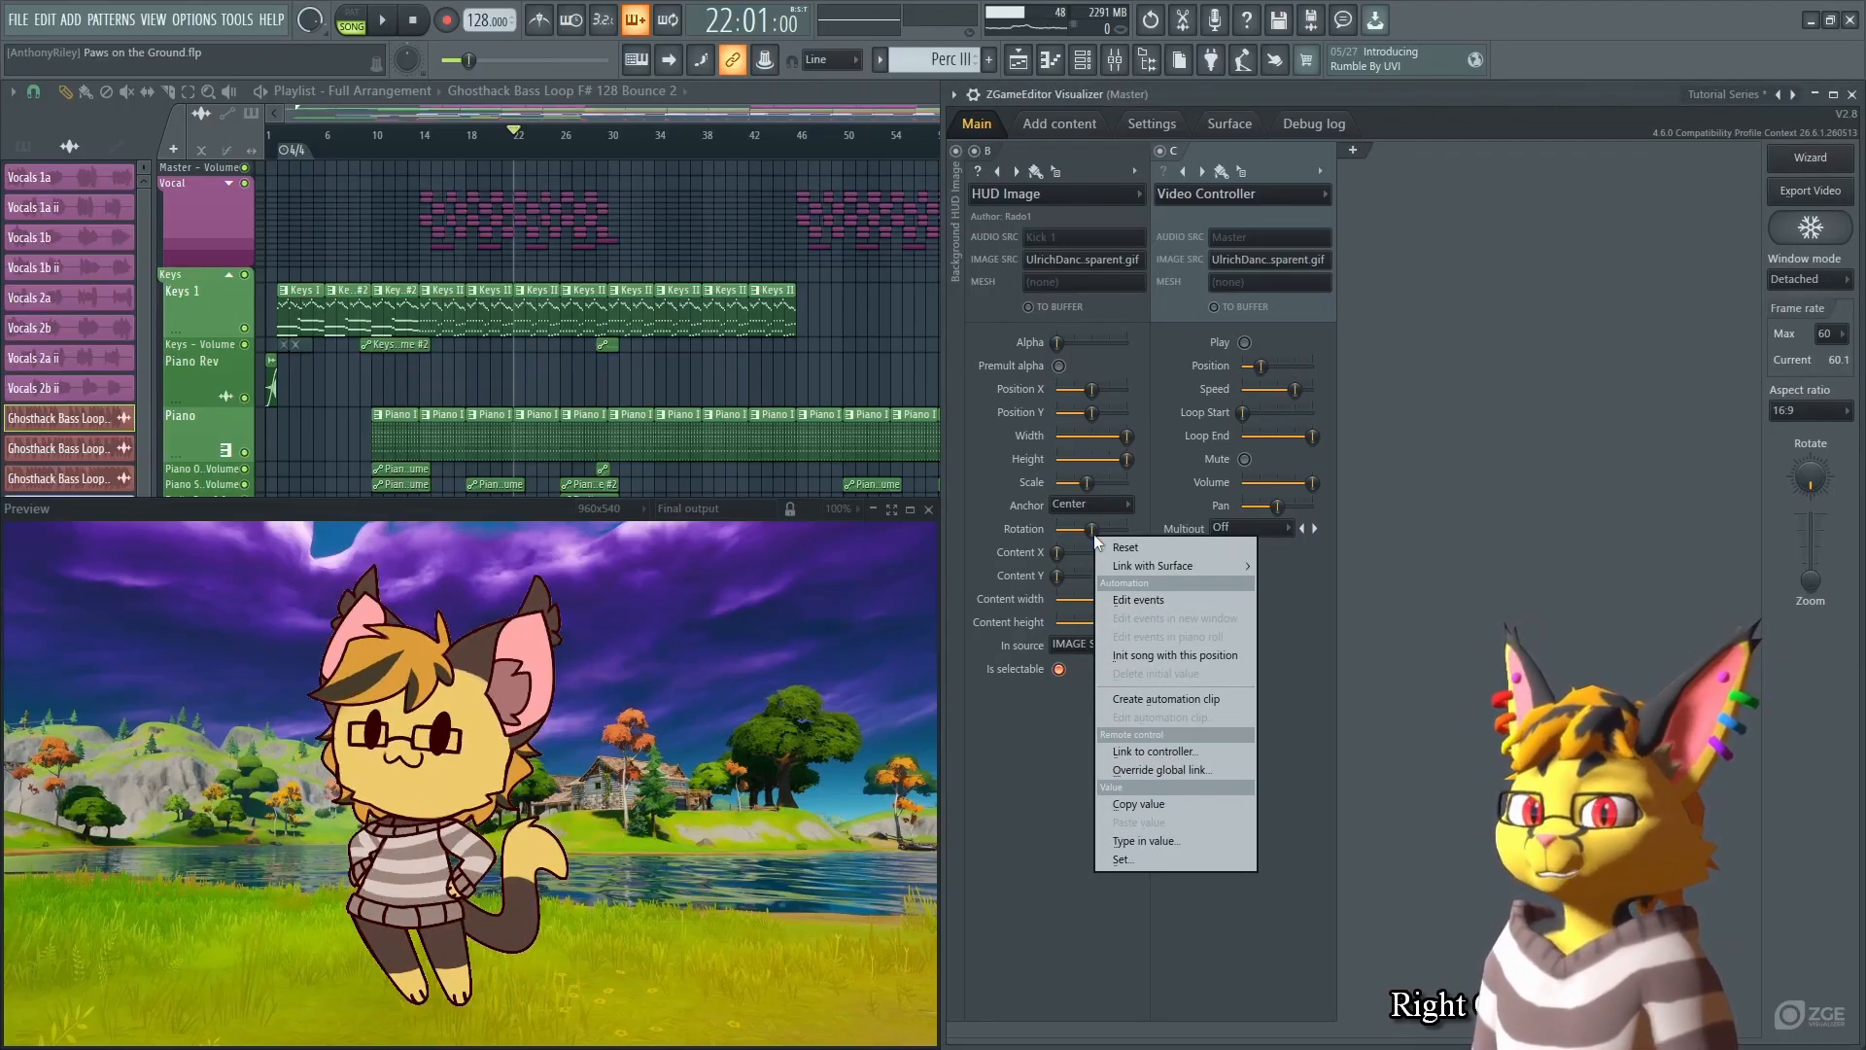
left_click(1182, 753)
left_click(964, 511)
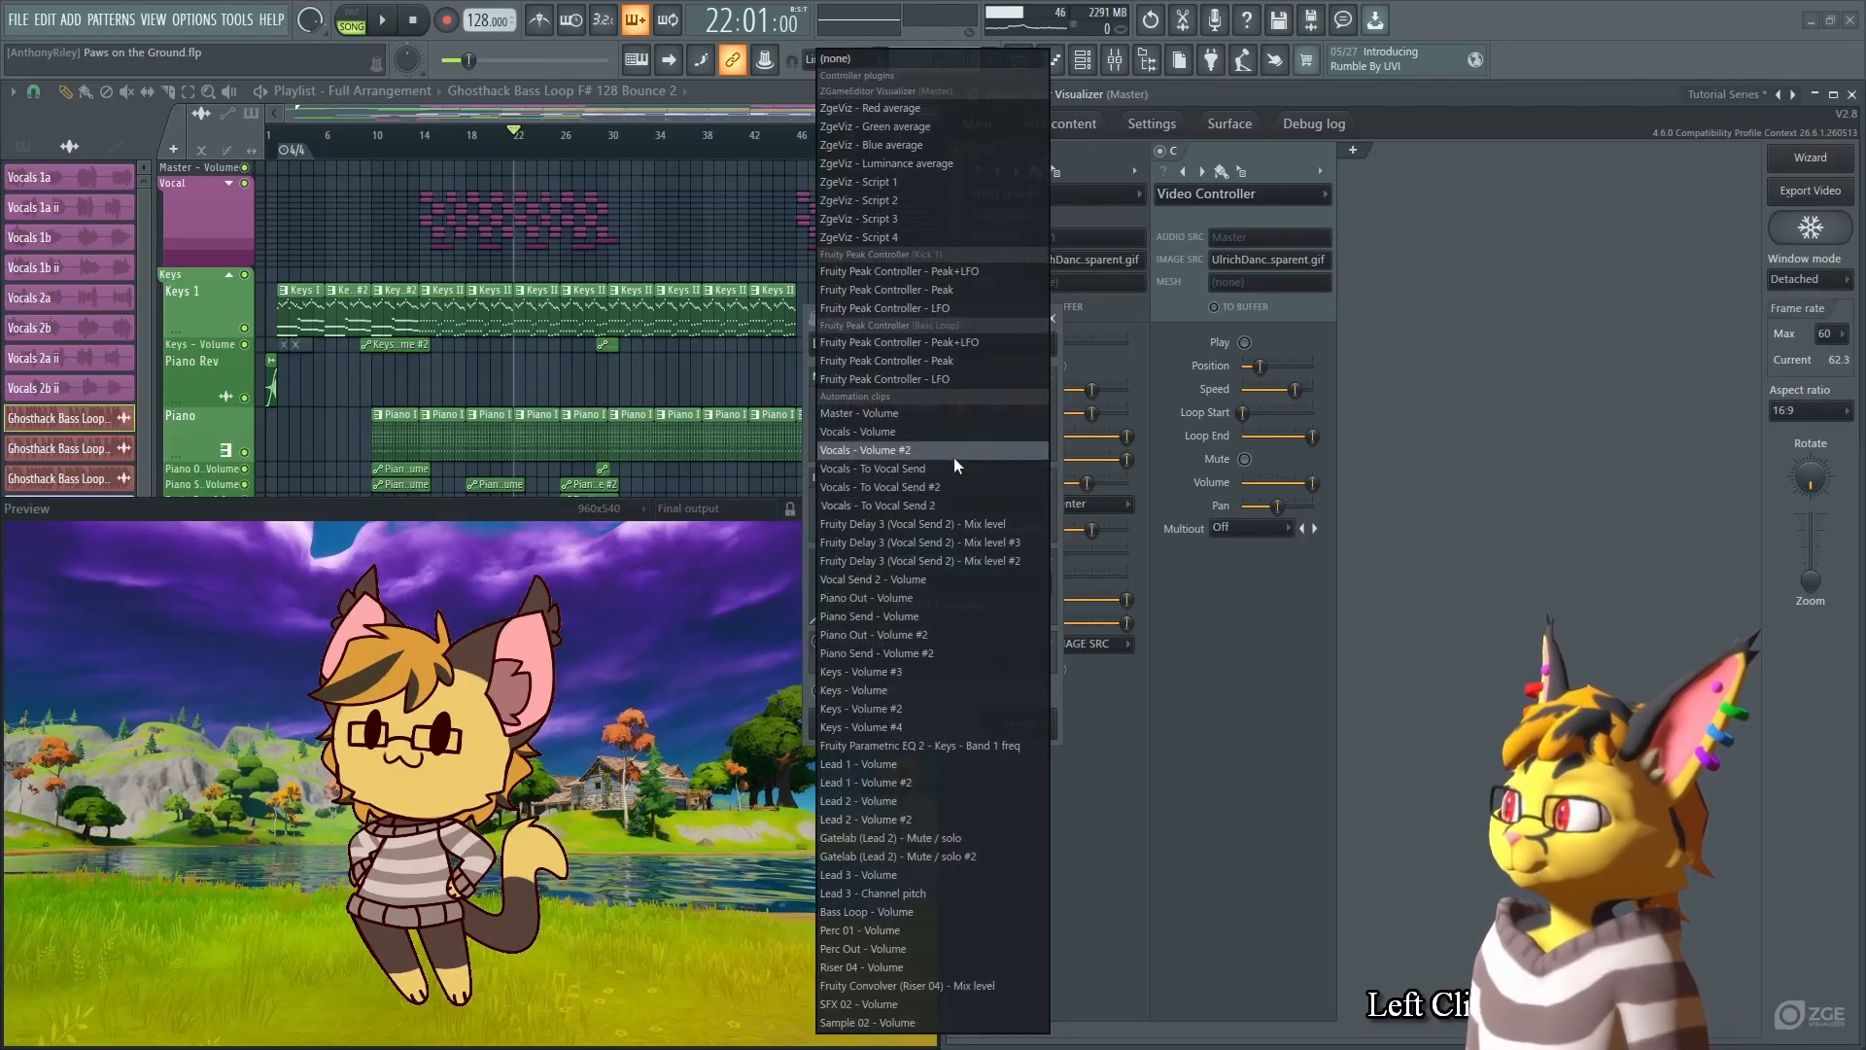
left_click(948, 307)
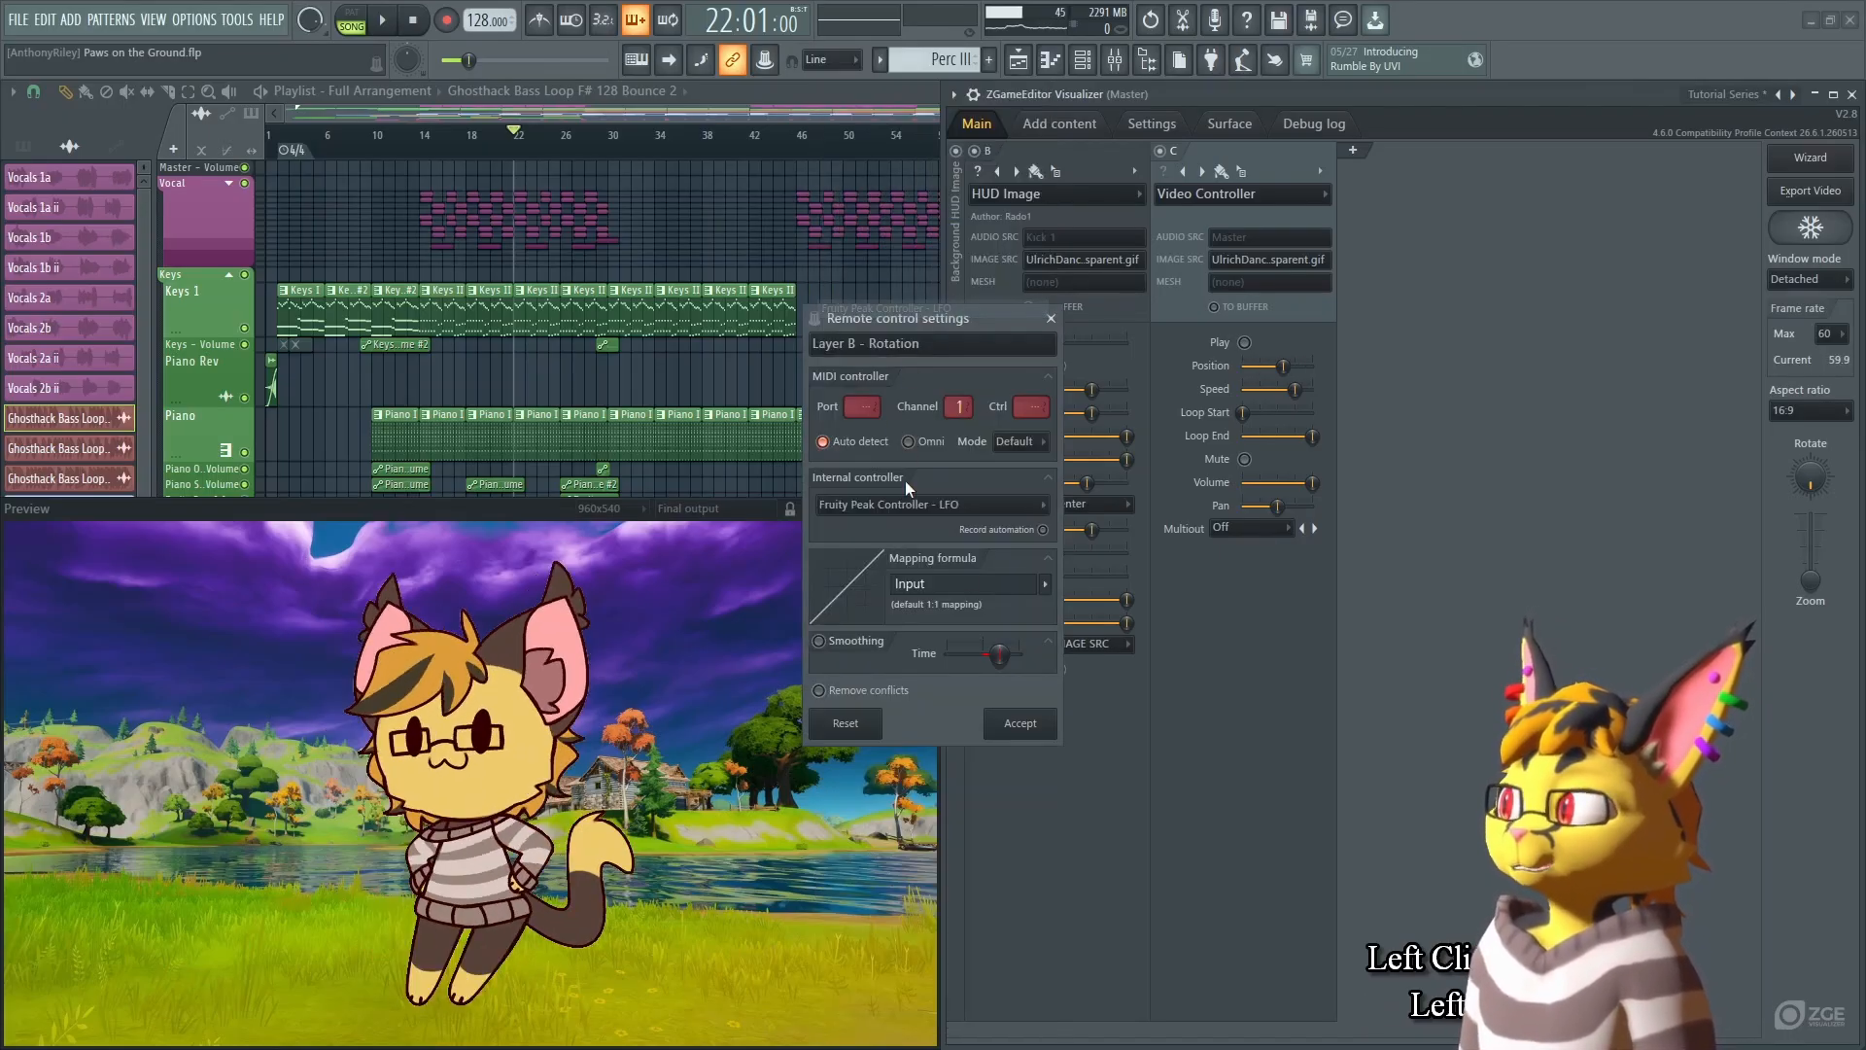
left_click(1012, 736)
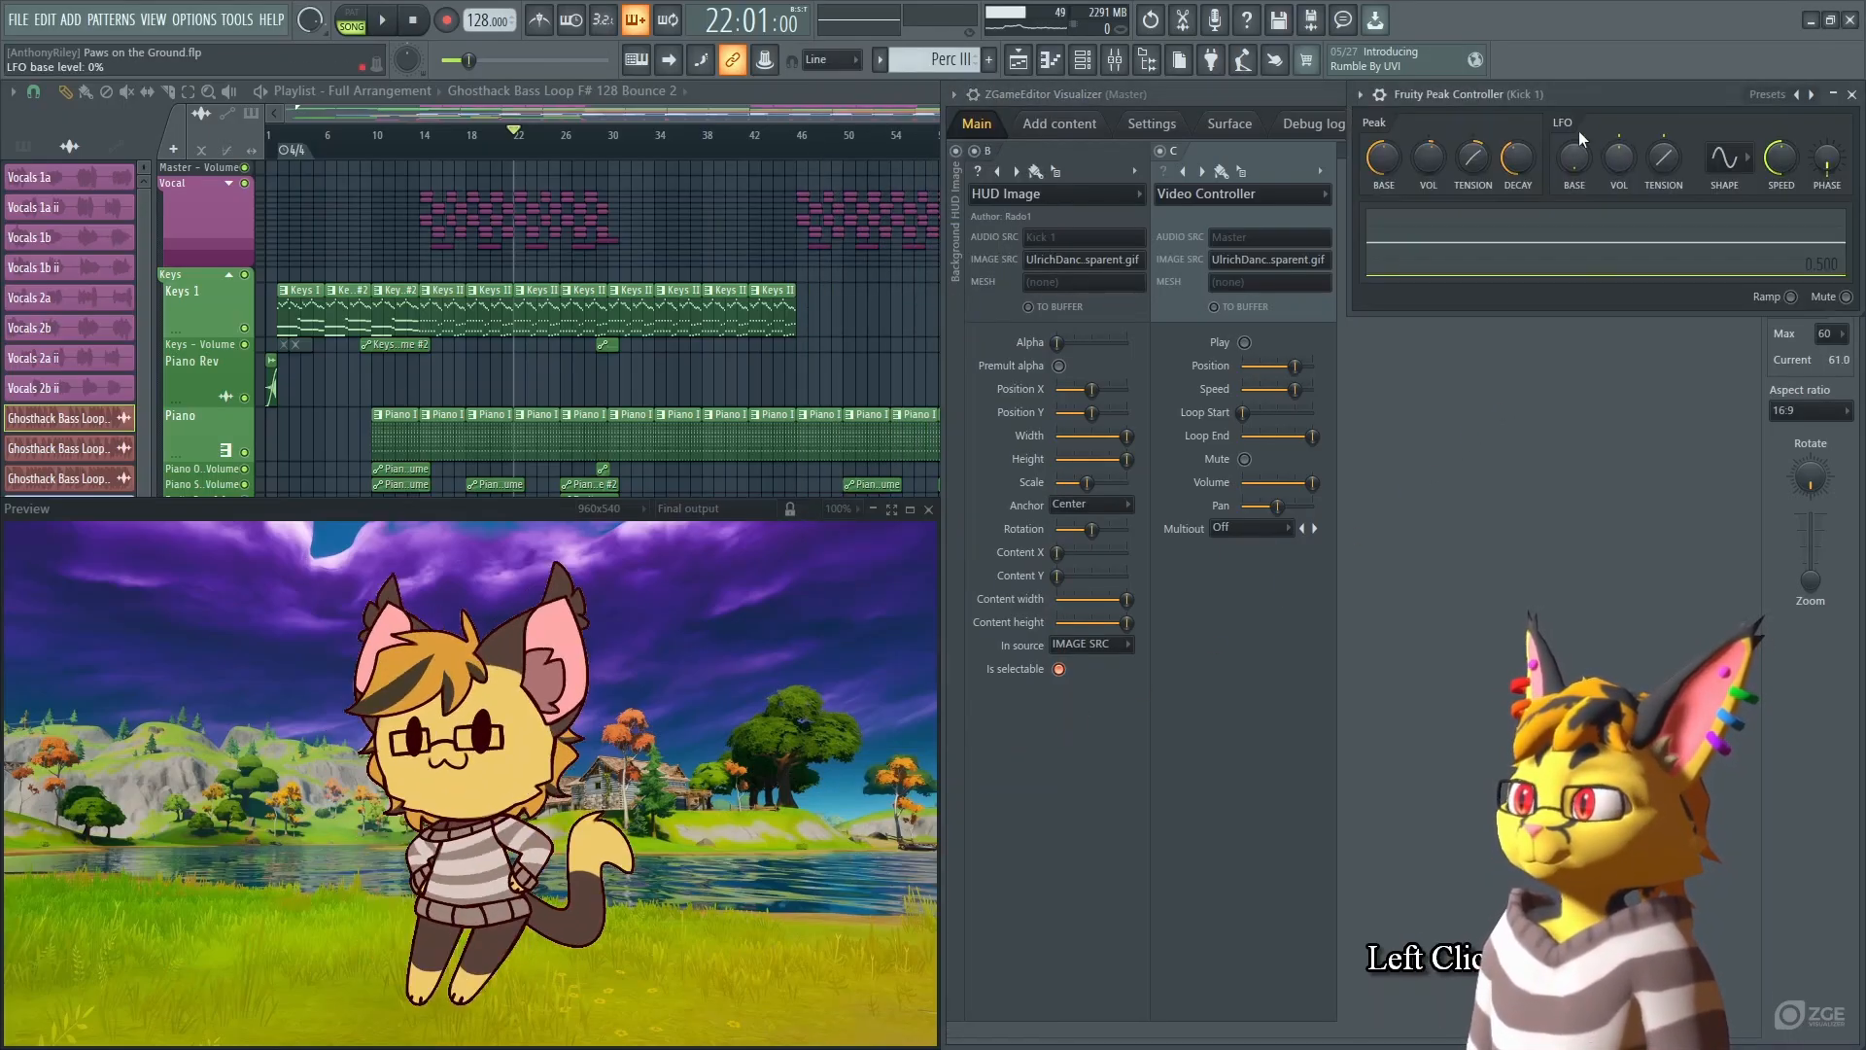
Set Kick 1's LFO base level to about 50% and its LFO amount to about 3%, testing the sway during playback.
left_click_drag(1625, 167, 1559, 45)
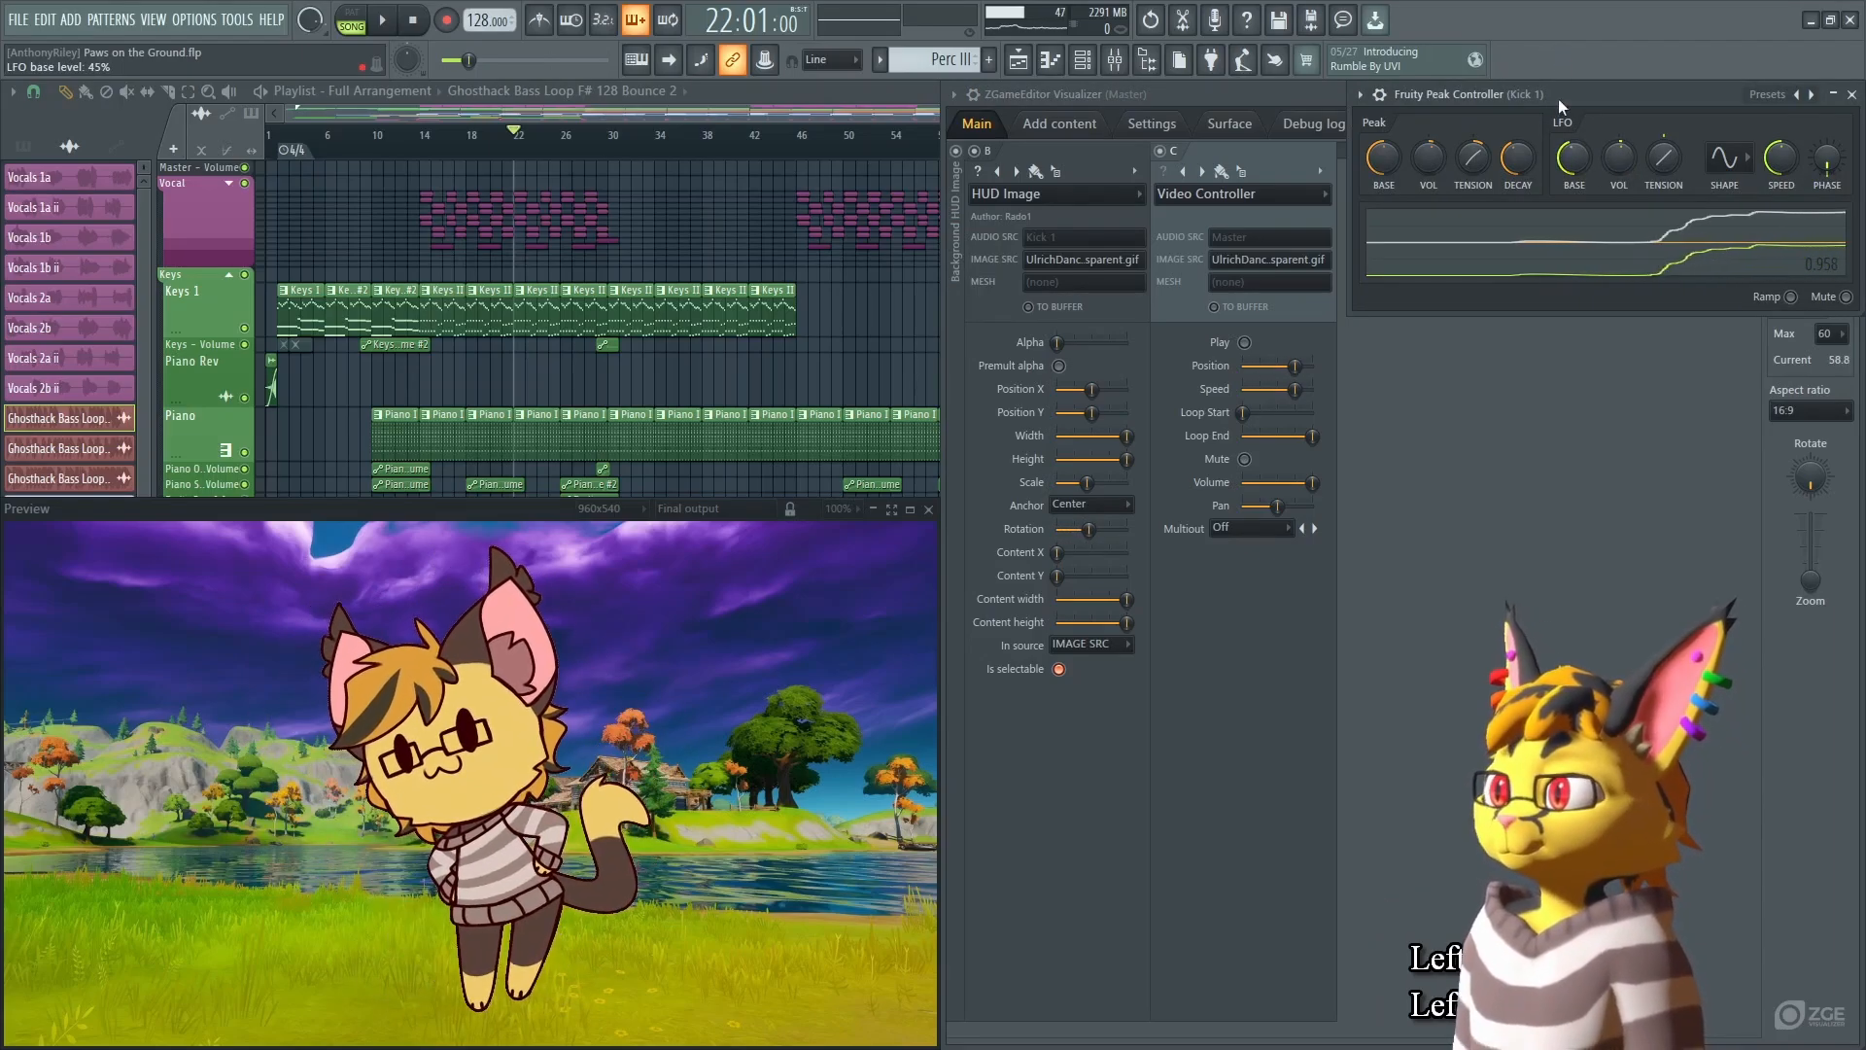
mouse_move(1567, 160)
left_mouse_down()
mouse_move(1567, 144)
mouse_move(1571, 163)
left_mouse_up()
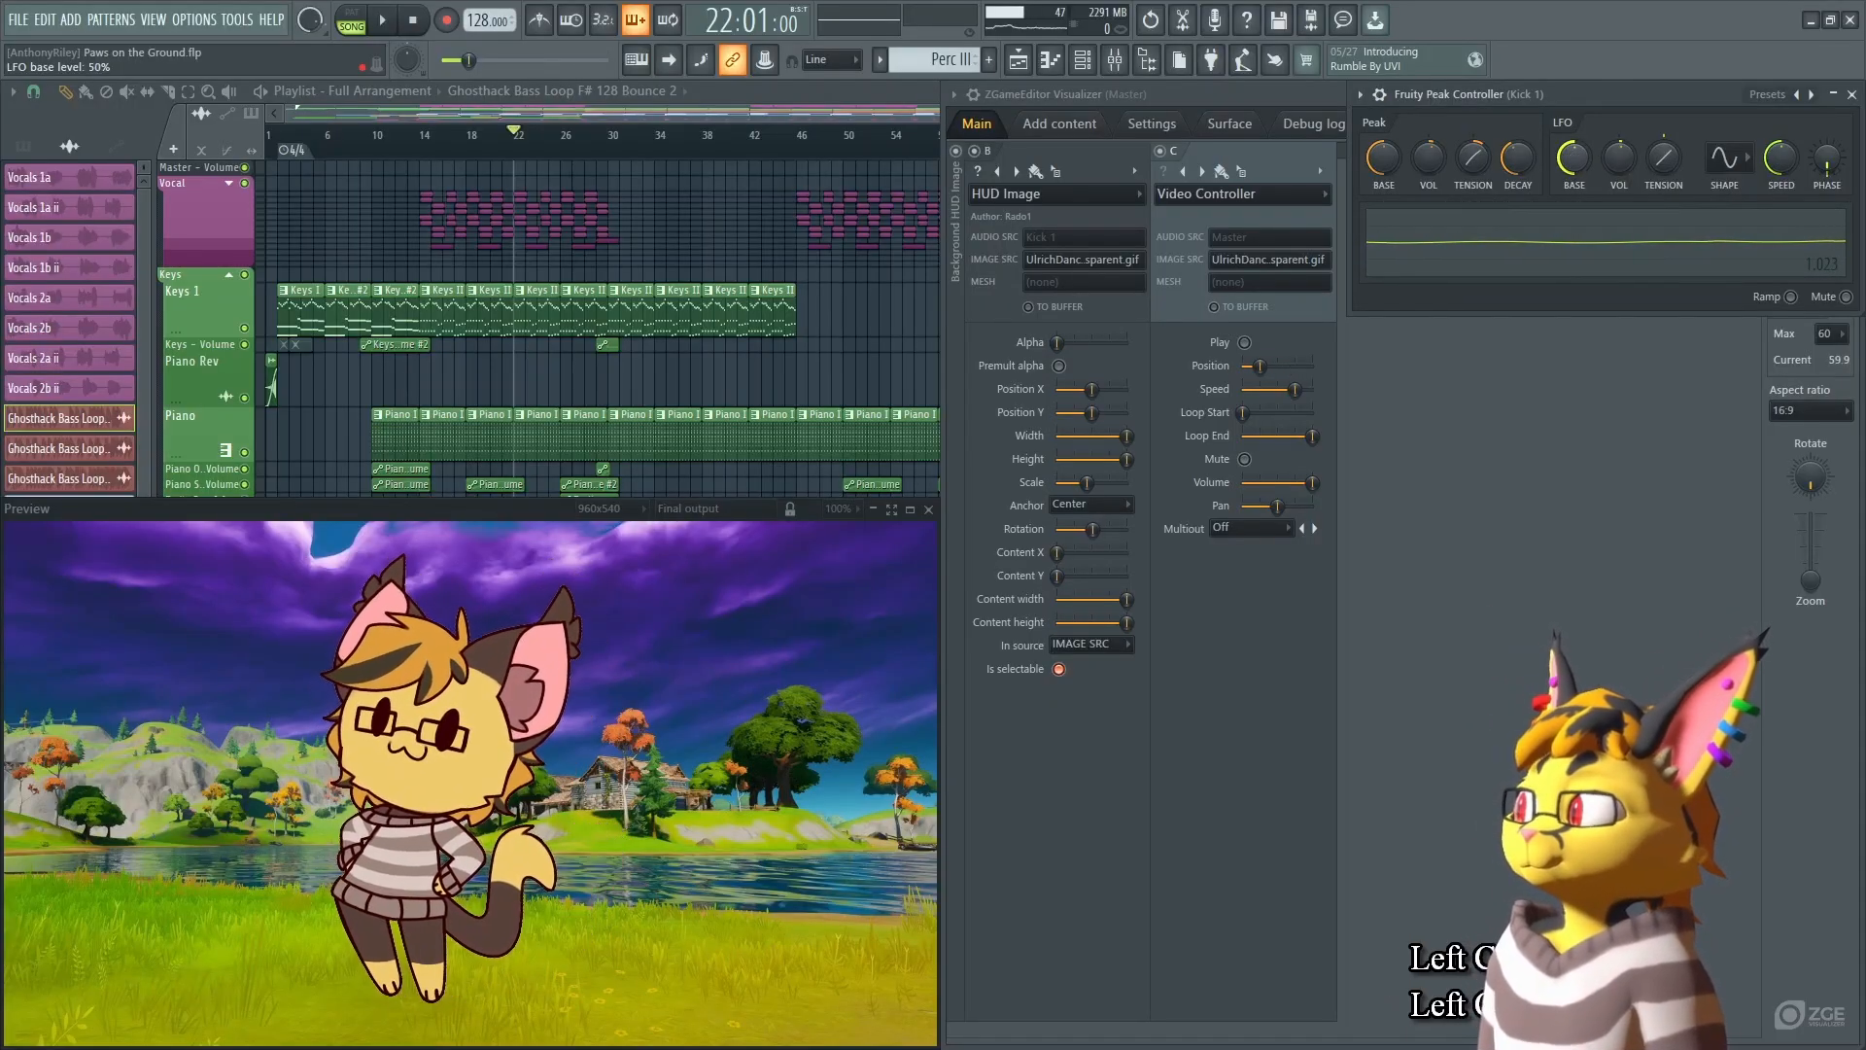
key("space")
left_click_drag(1574, 159, 1574, 162)
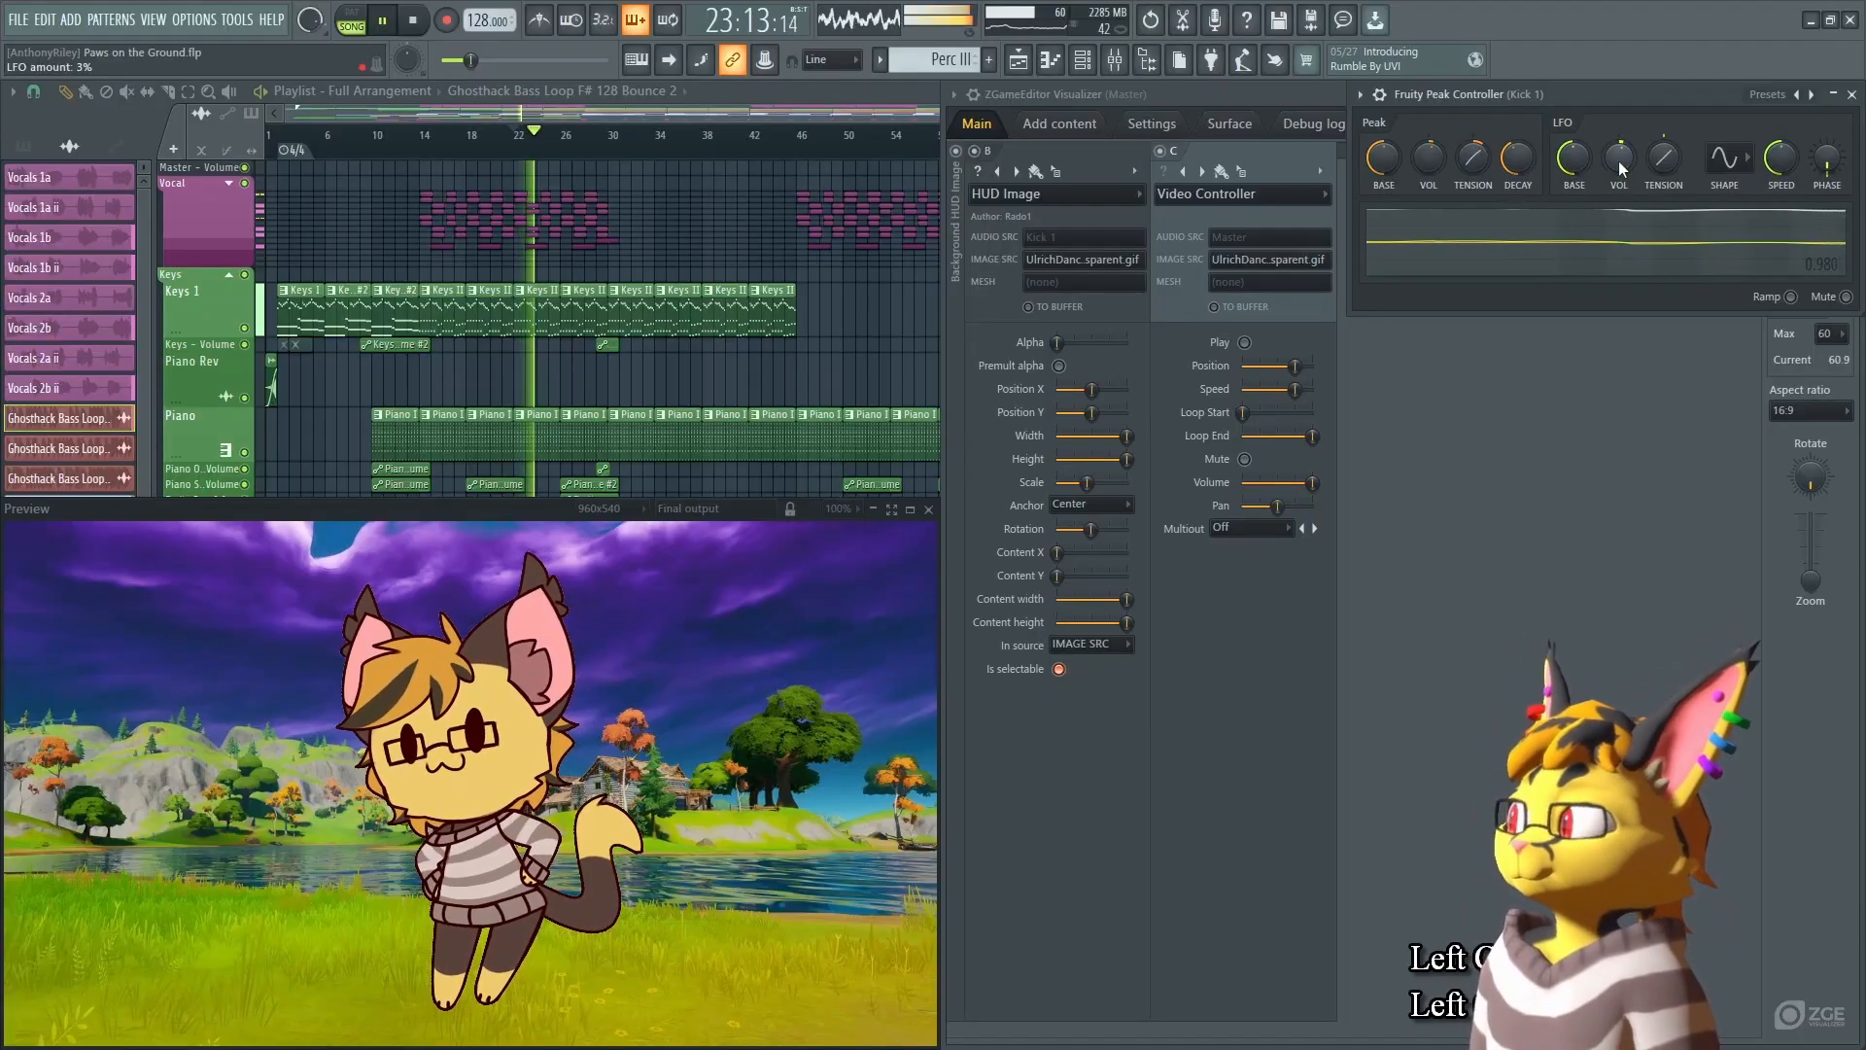
key("space")
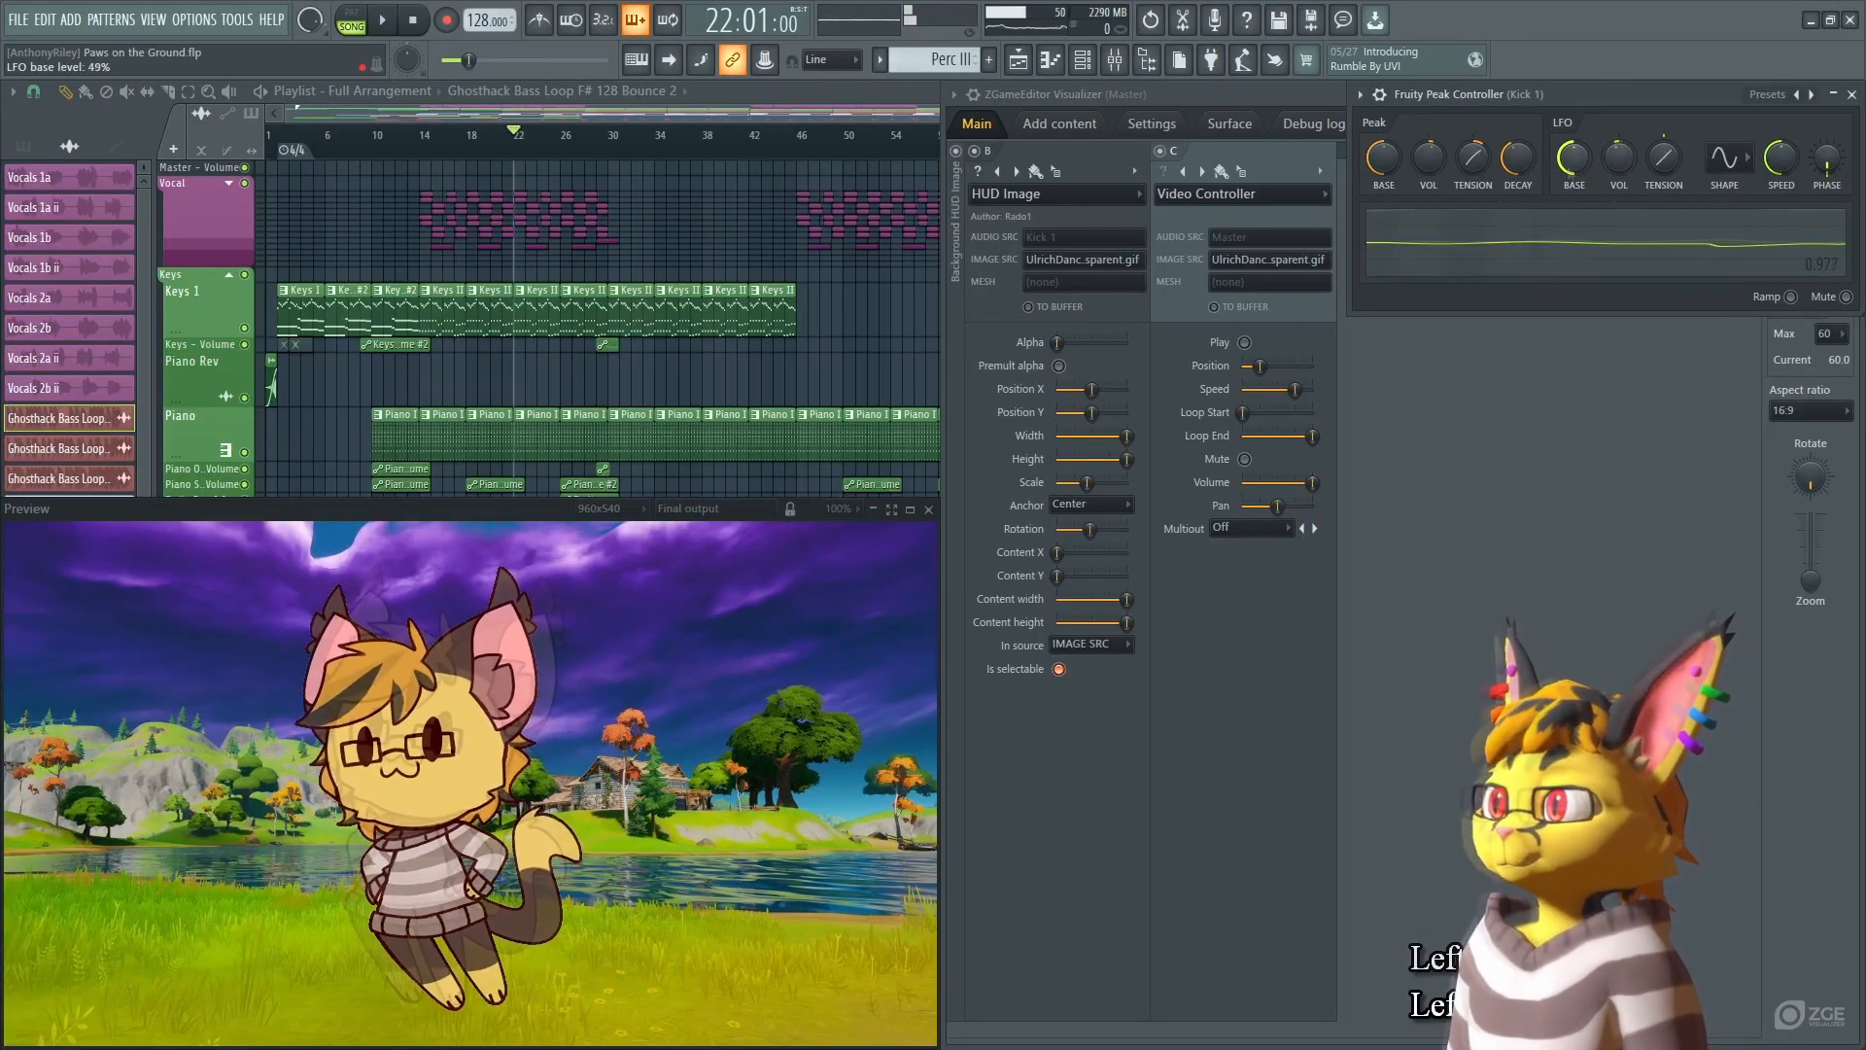
key("space")
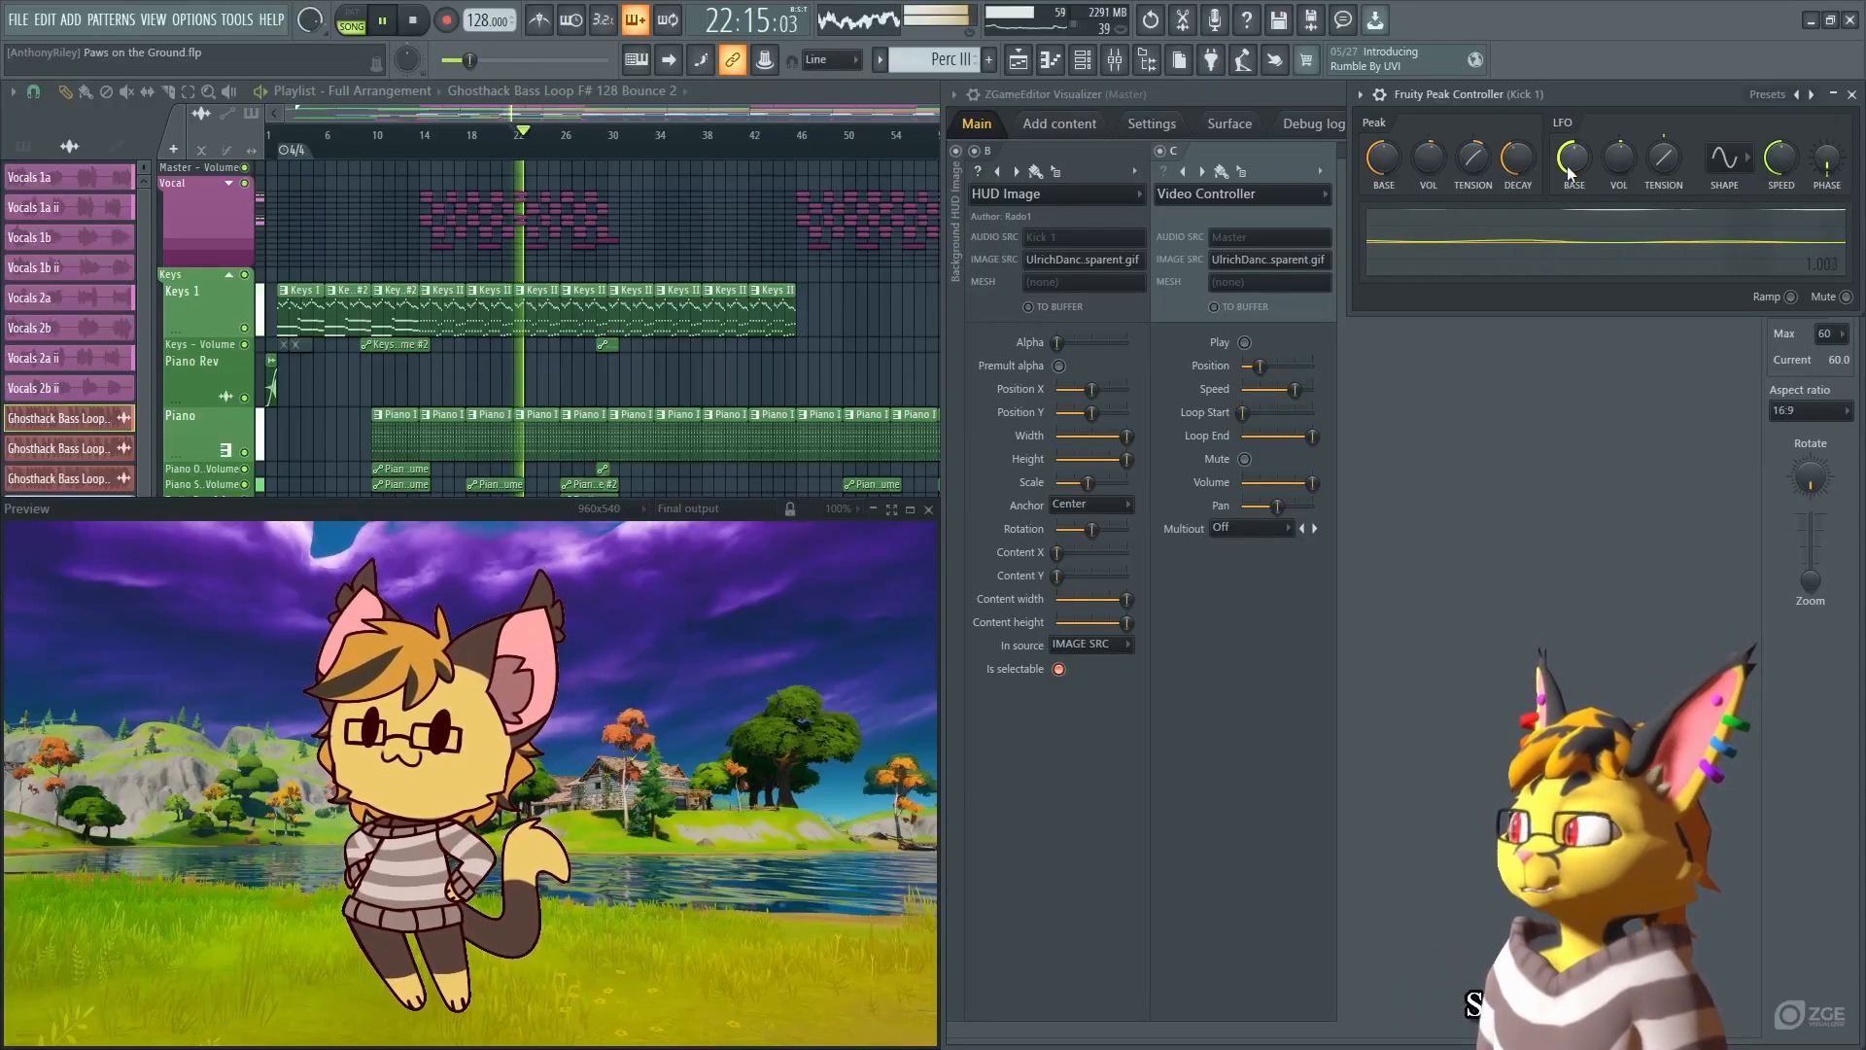
key("space")
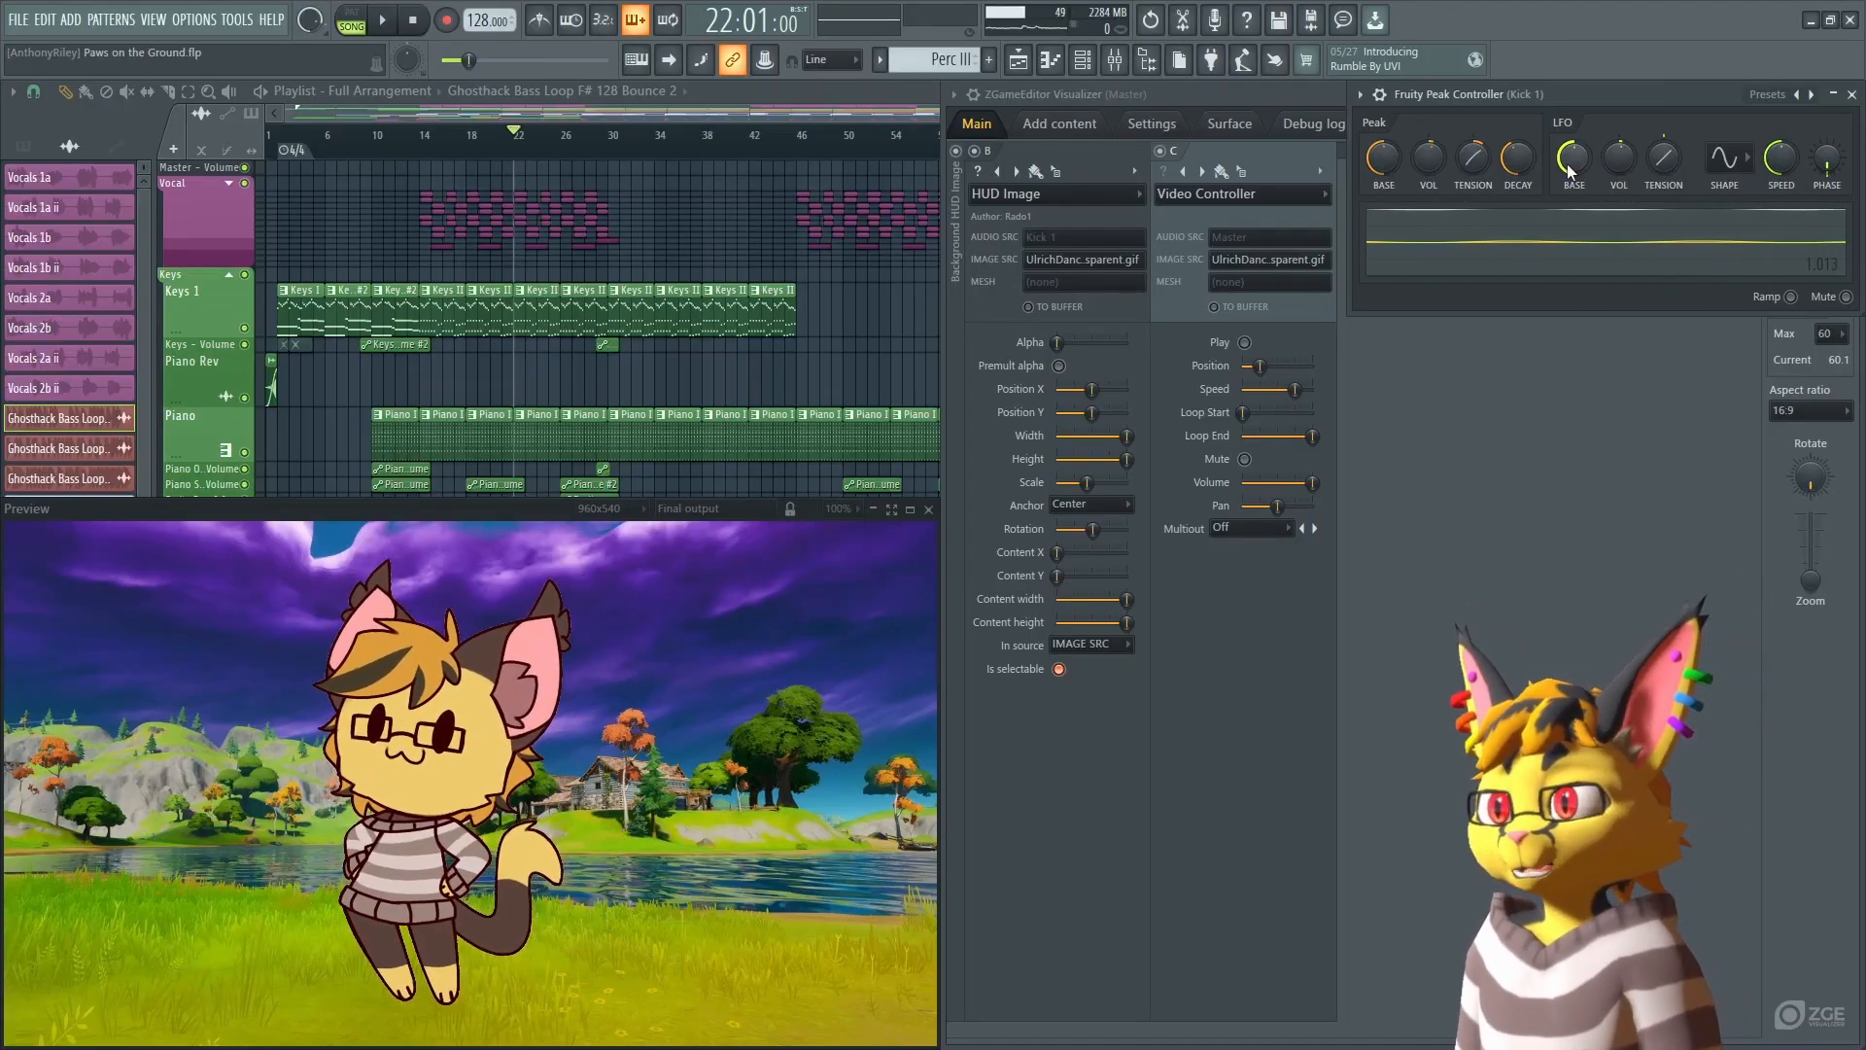
Set the image source of both HUD Image layer B and the Video Controller layer to bunny-dance.gif.
left_click(1574, 586)
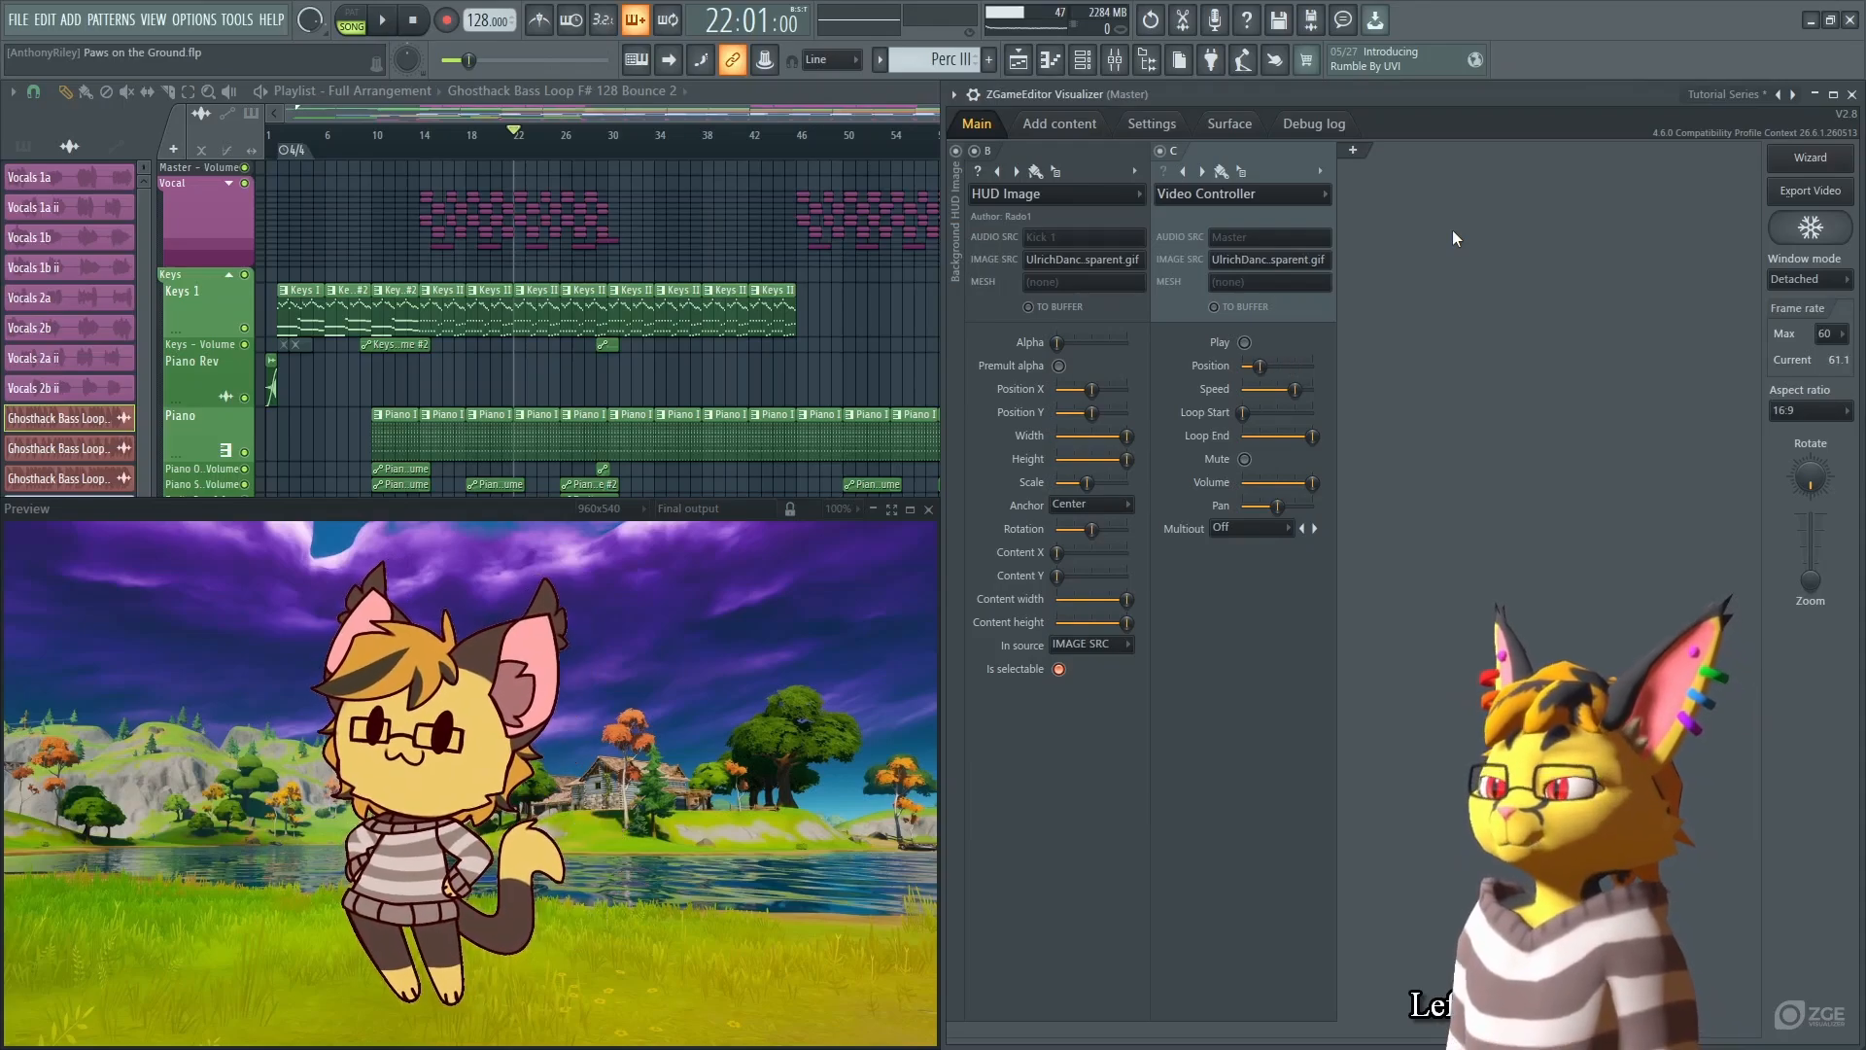
key("Tab")
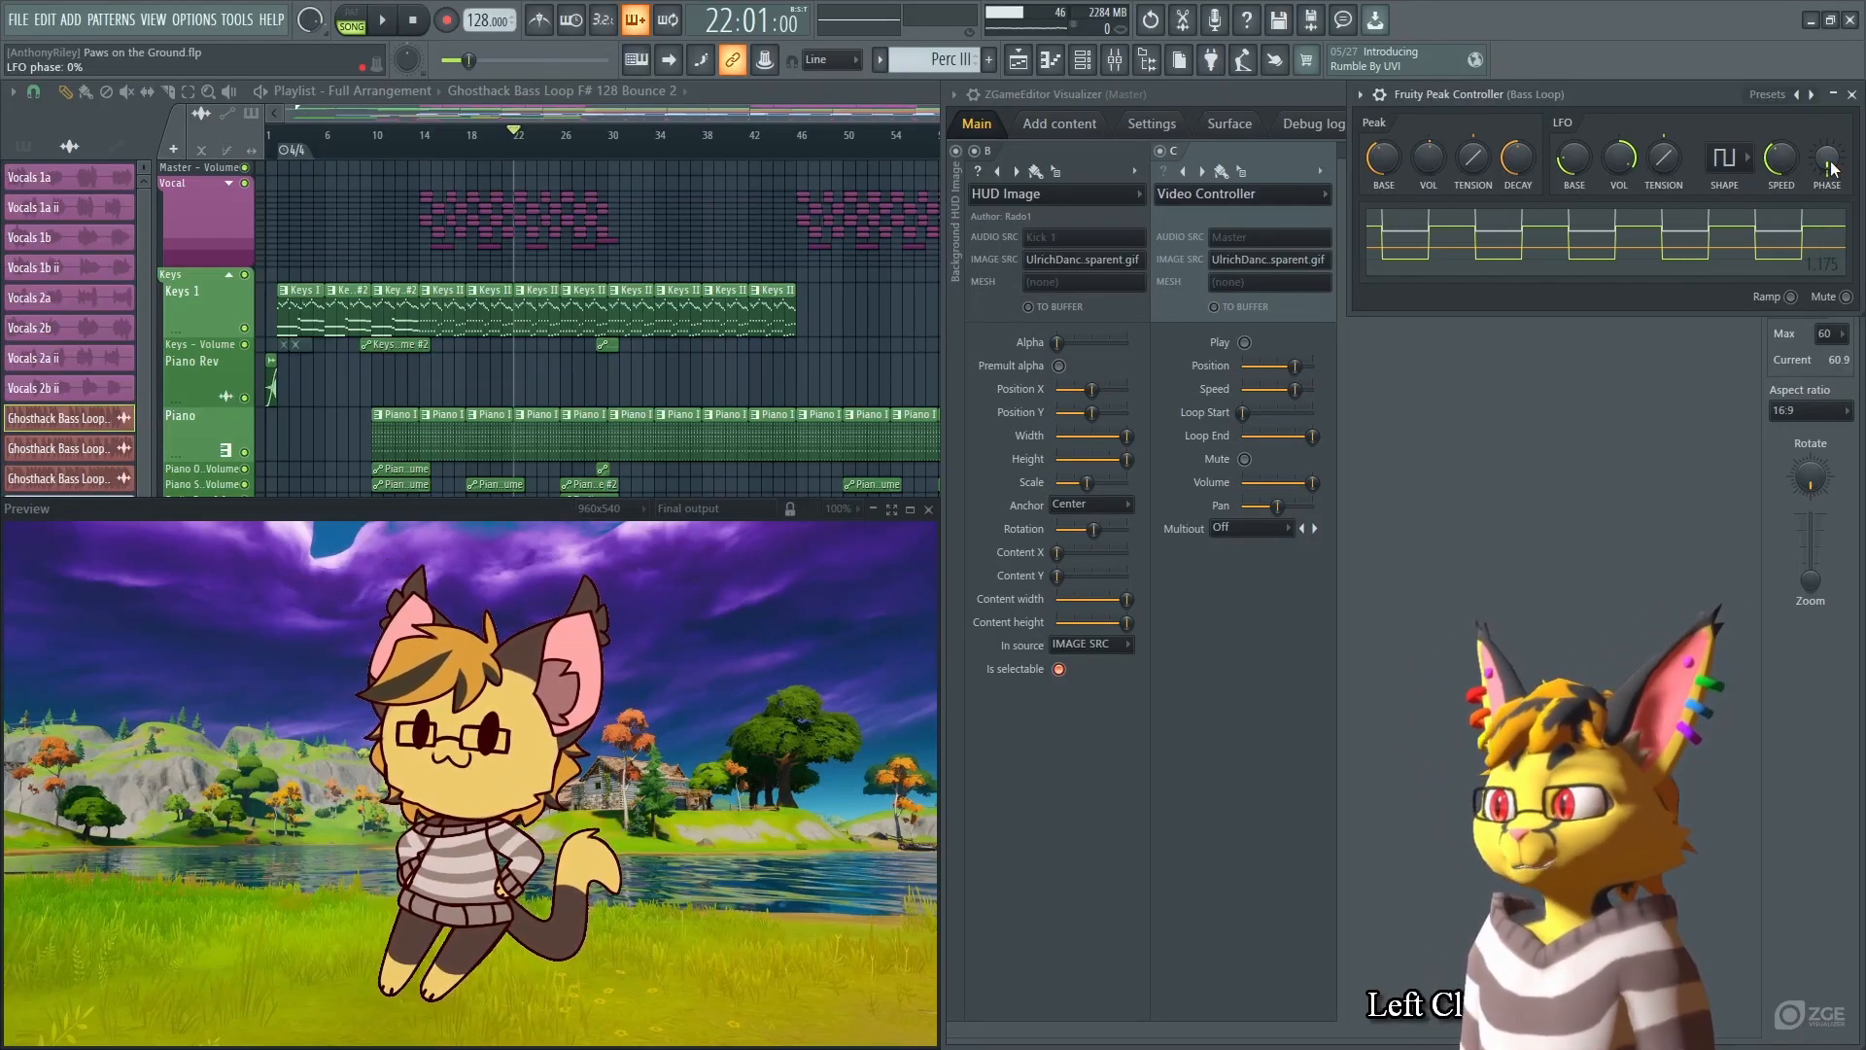
left_click(1105, 248)
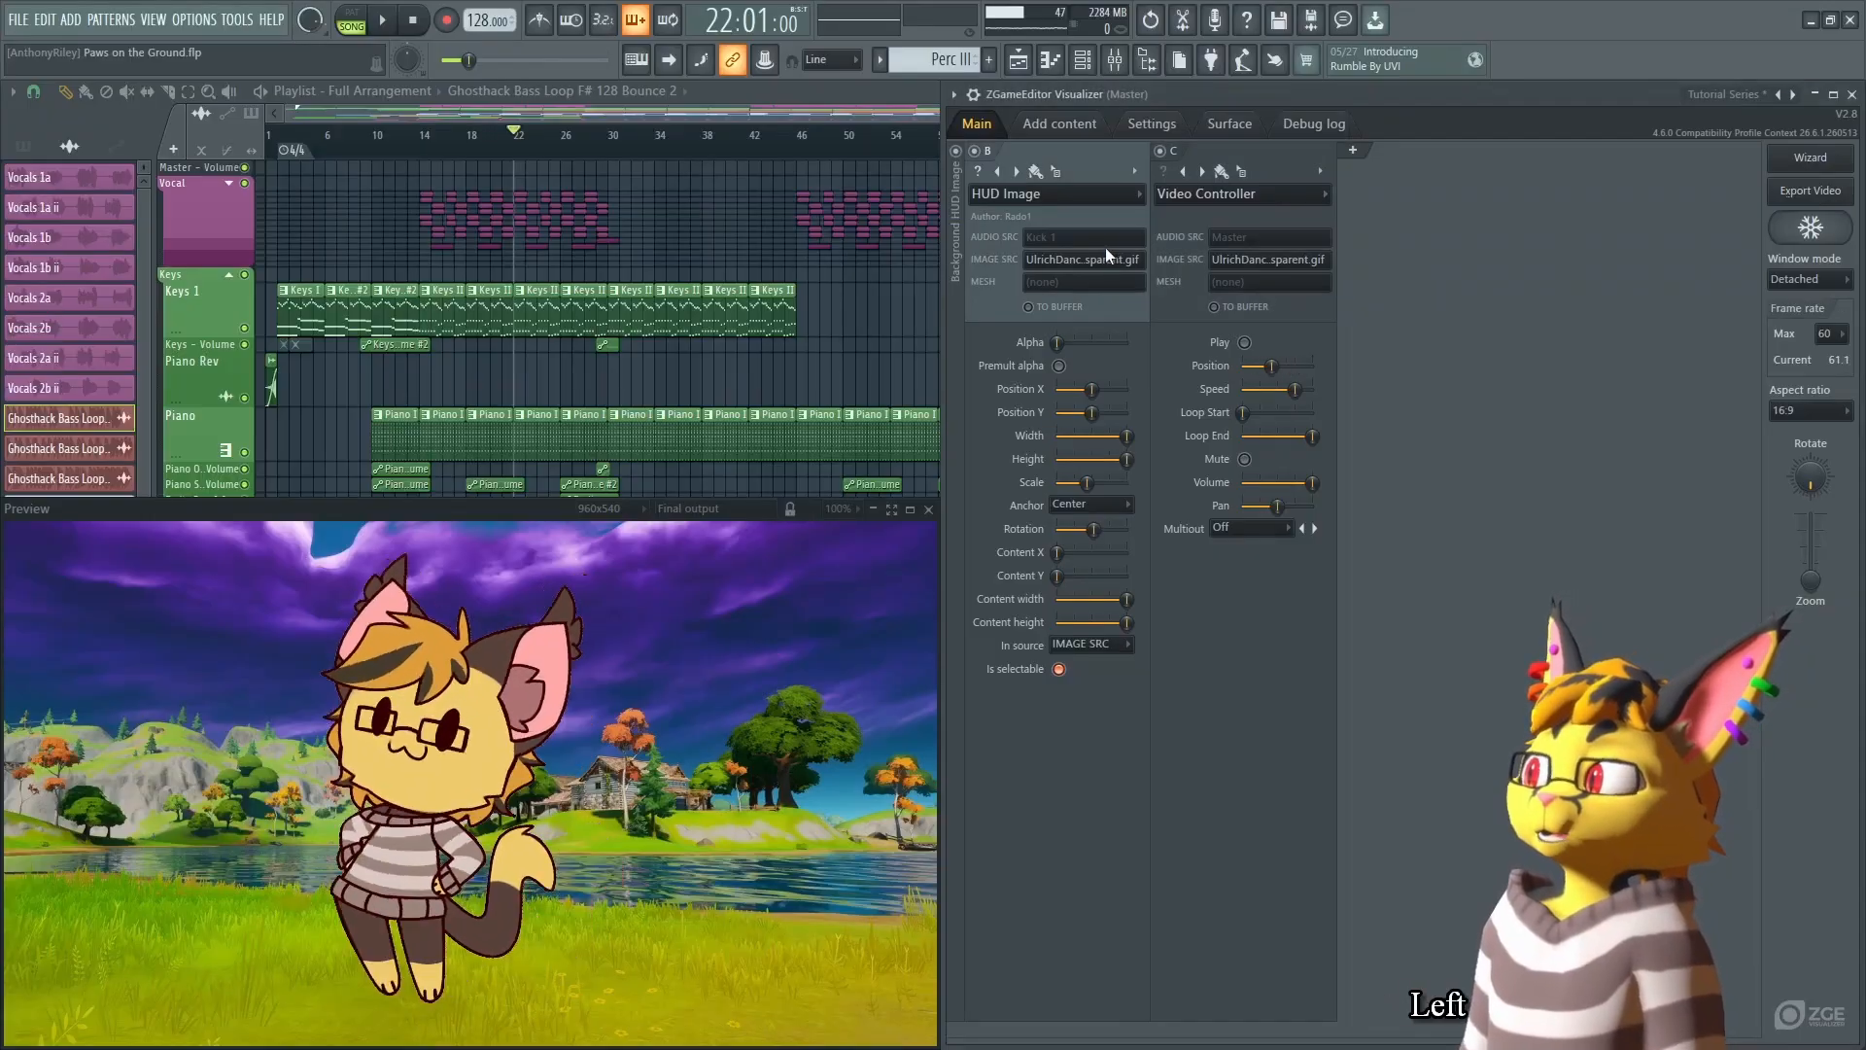
left_click(1106, 257)
left_click(1088, 724)
left_click(1291, 261)
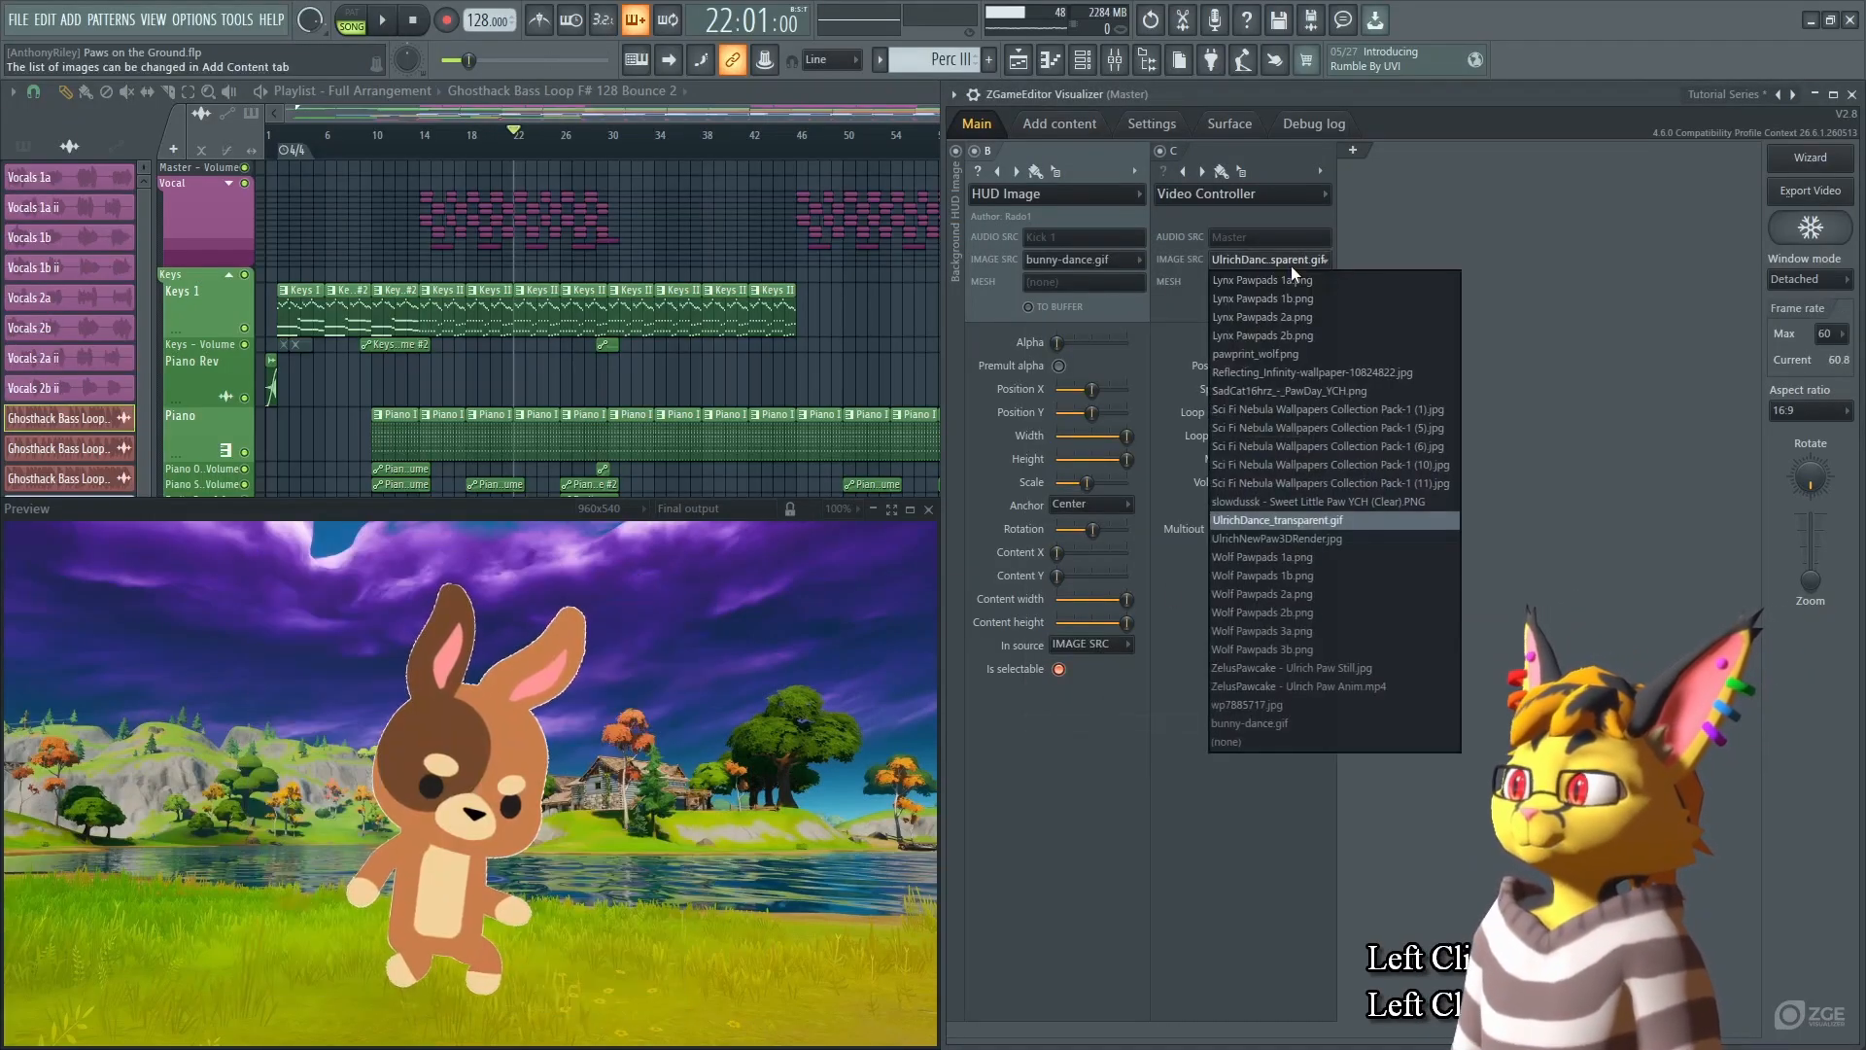
left_click(1303, 723)
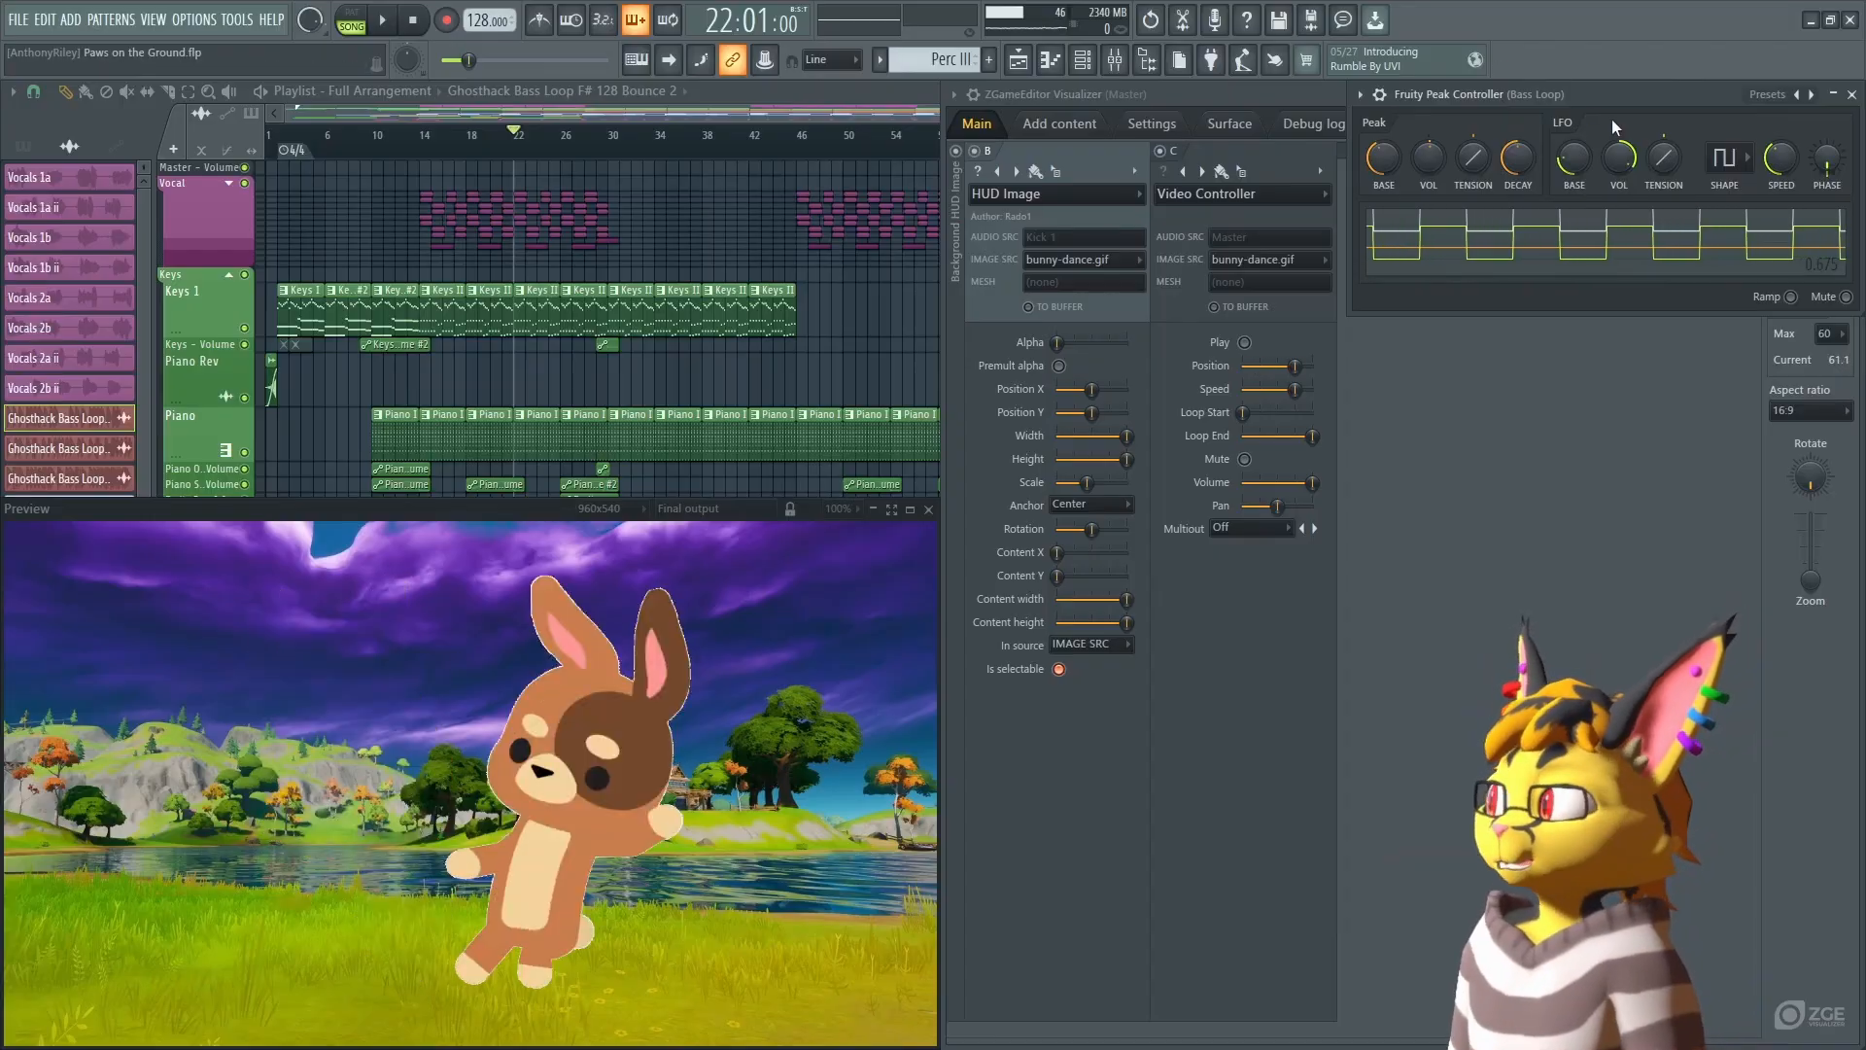
Change the Bass Loop controller's LFO shape to Saw and play the song from bar 14.
left_click(1728, 158)
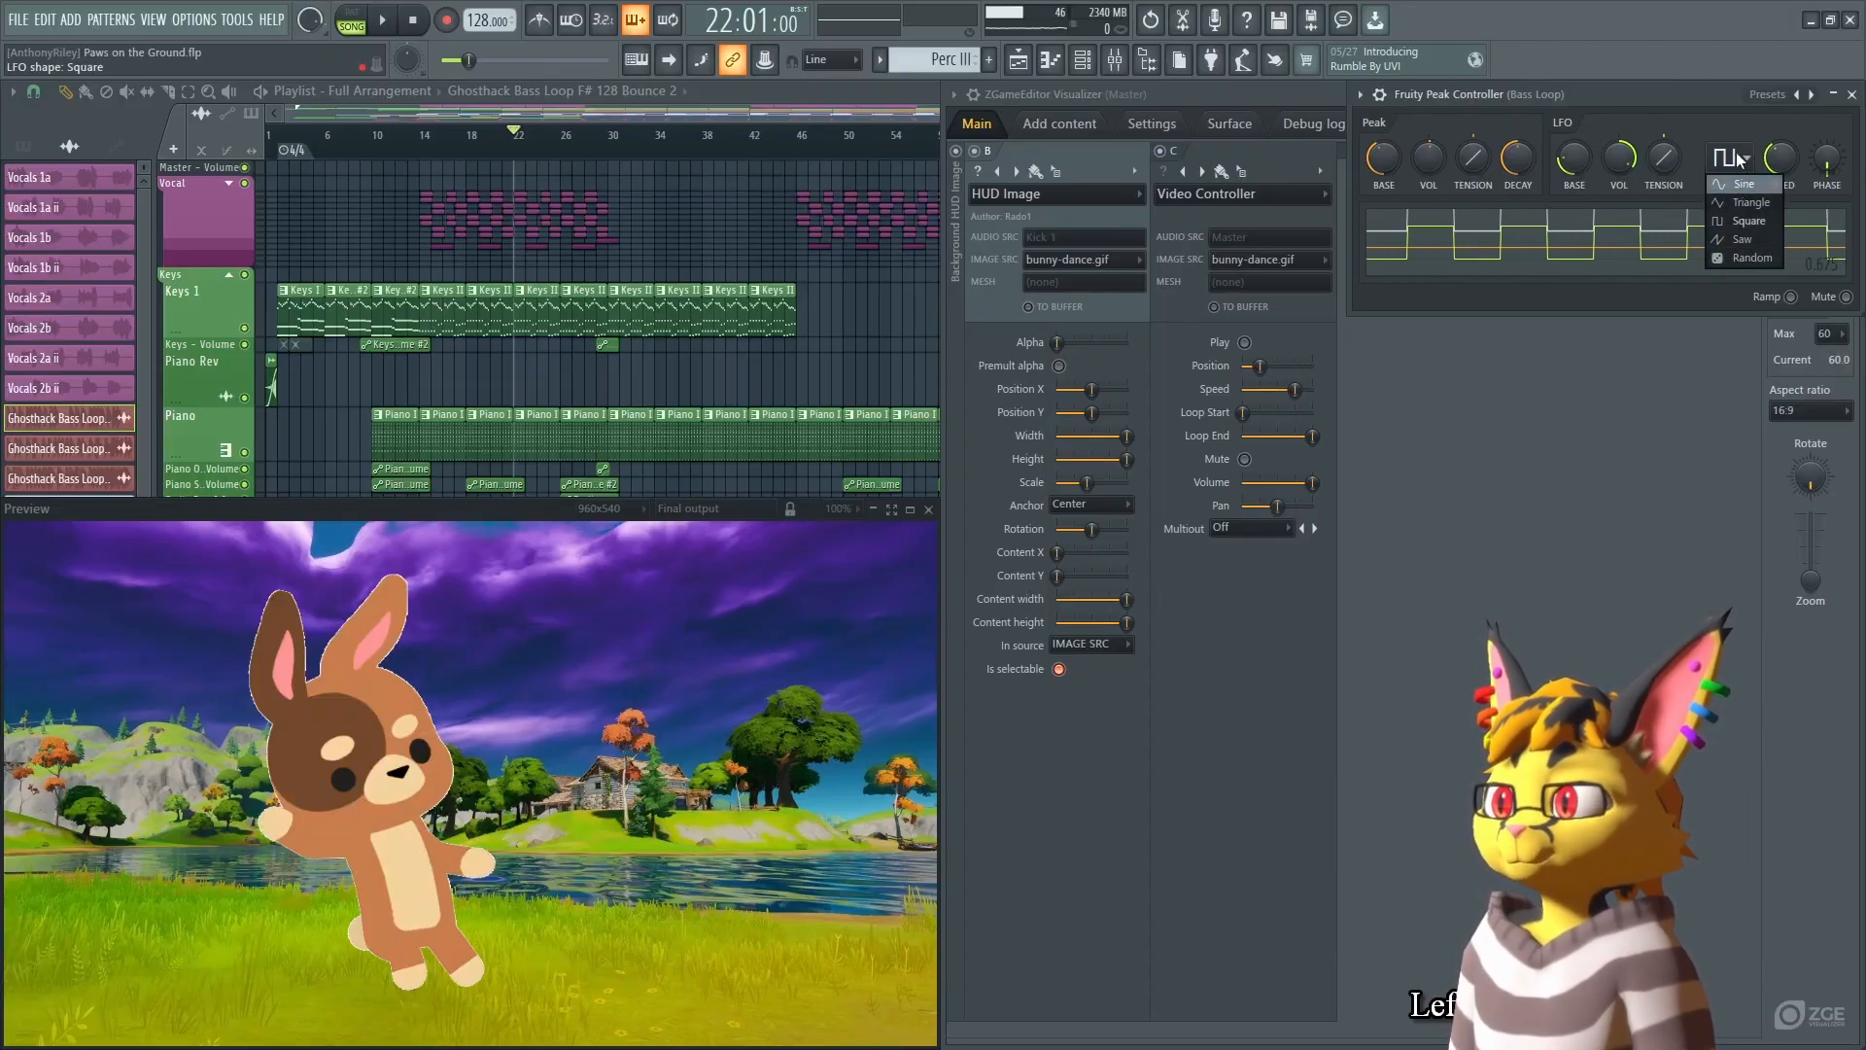
left_click(1754, 239)
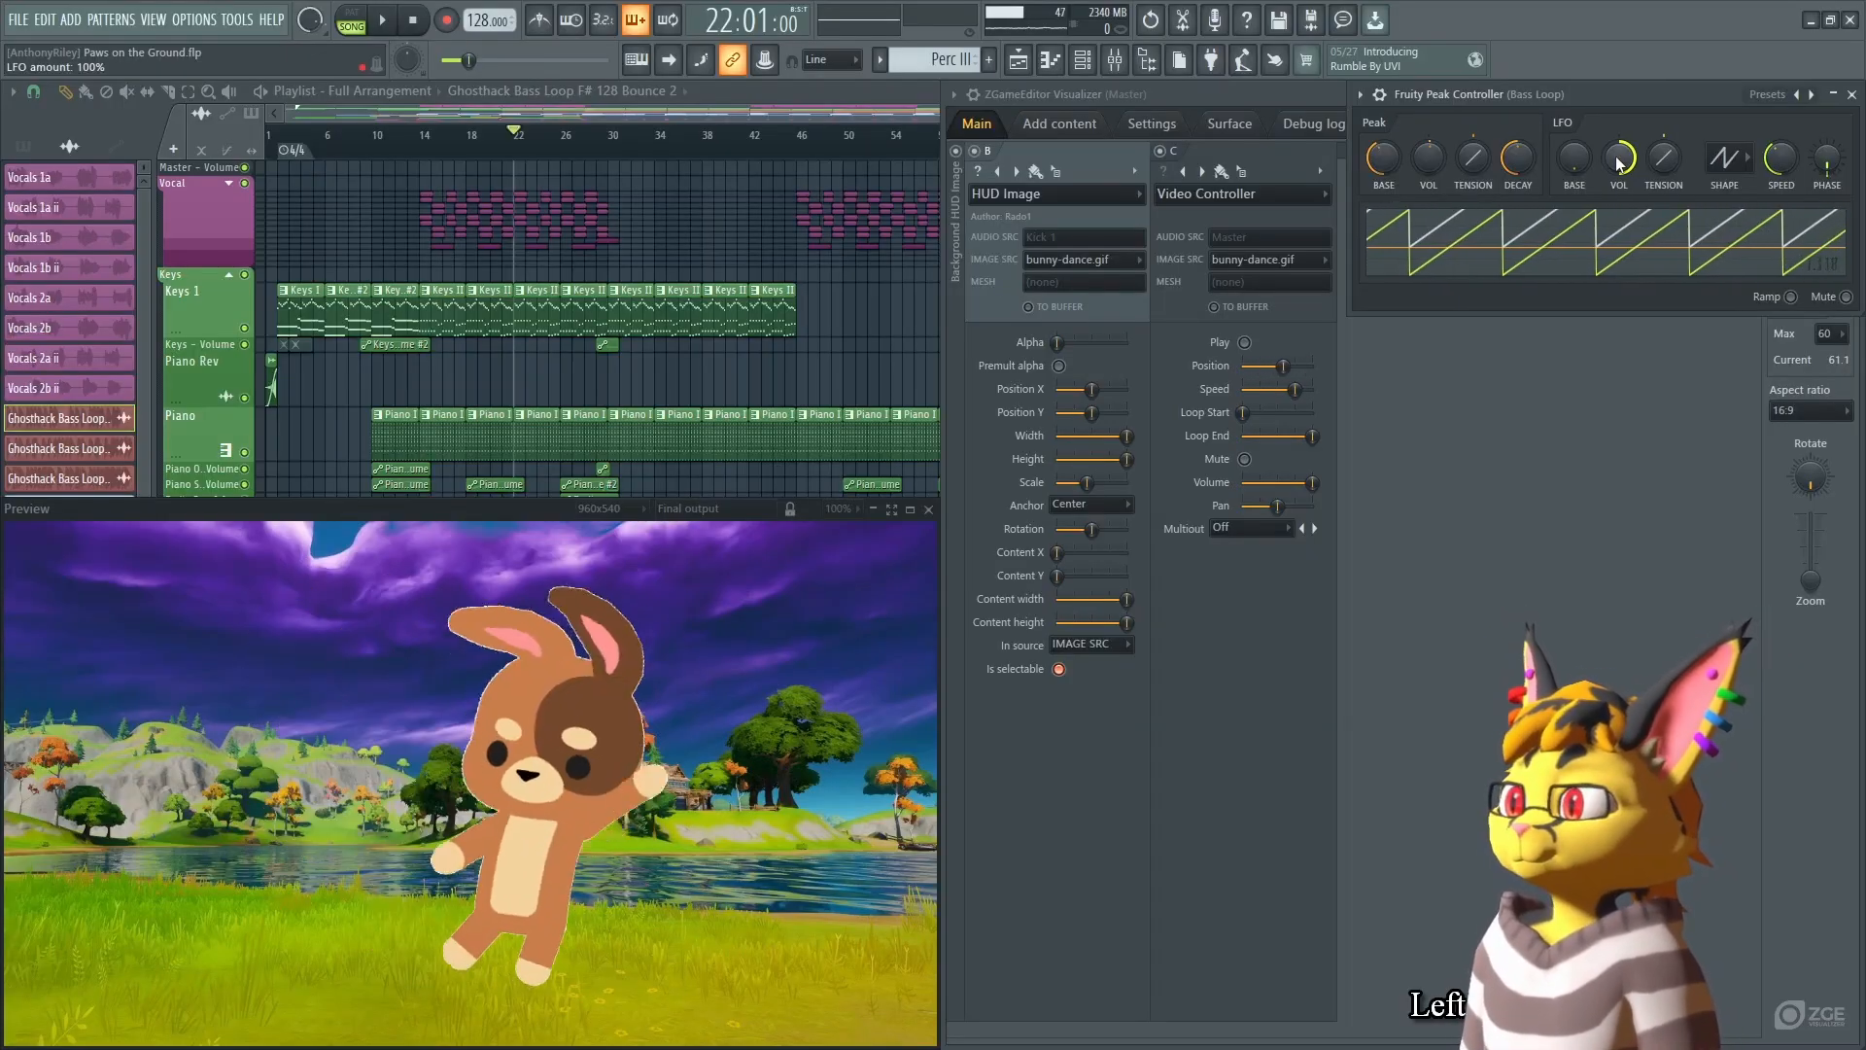
left_click(424, 137)
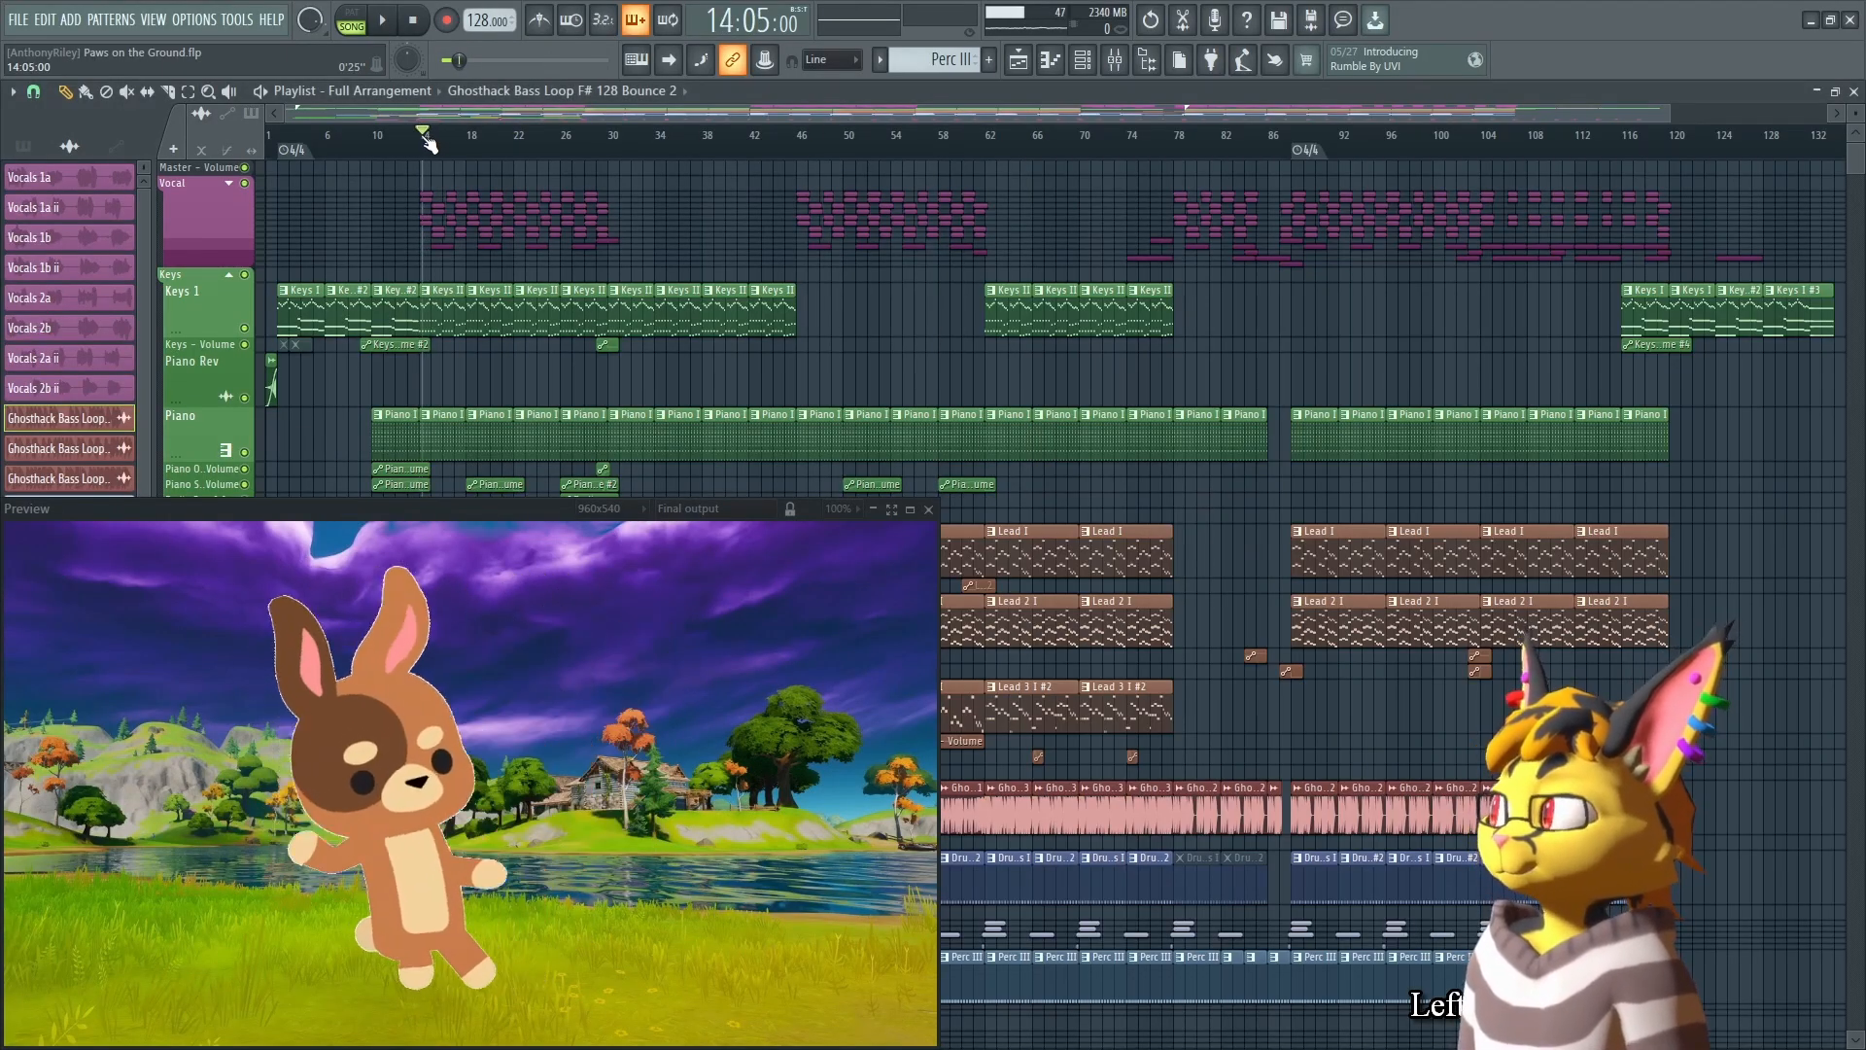
key("space")
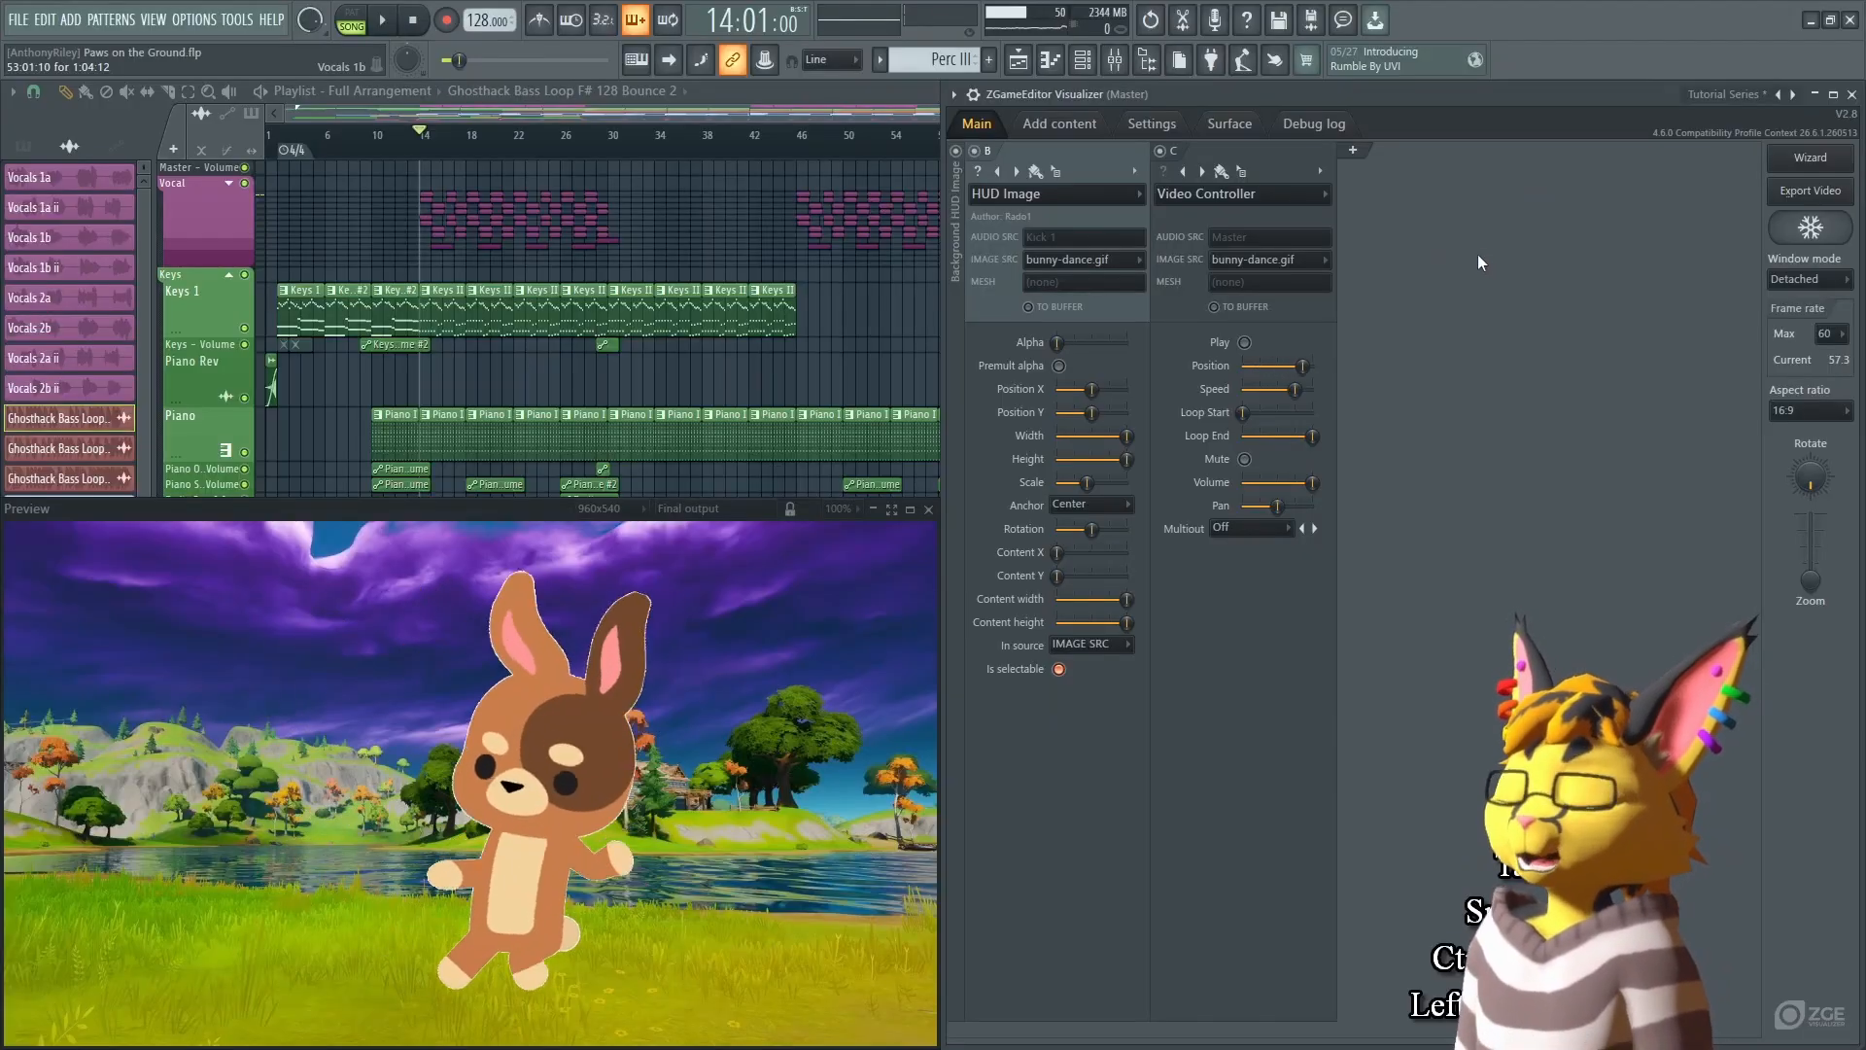
Reset the LFO amount of the Bass Loop's Fruity Peak Controller and try adjusting its LFO base level.
key("ctrl+Tab")
left_click(1620, 165, "alt")
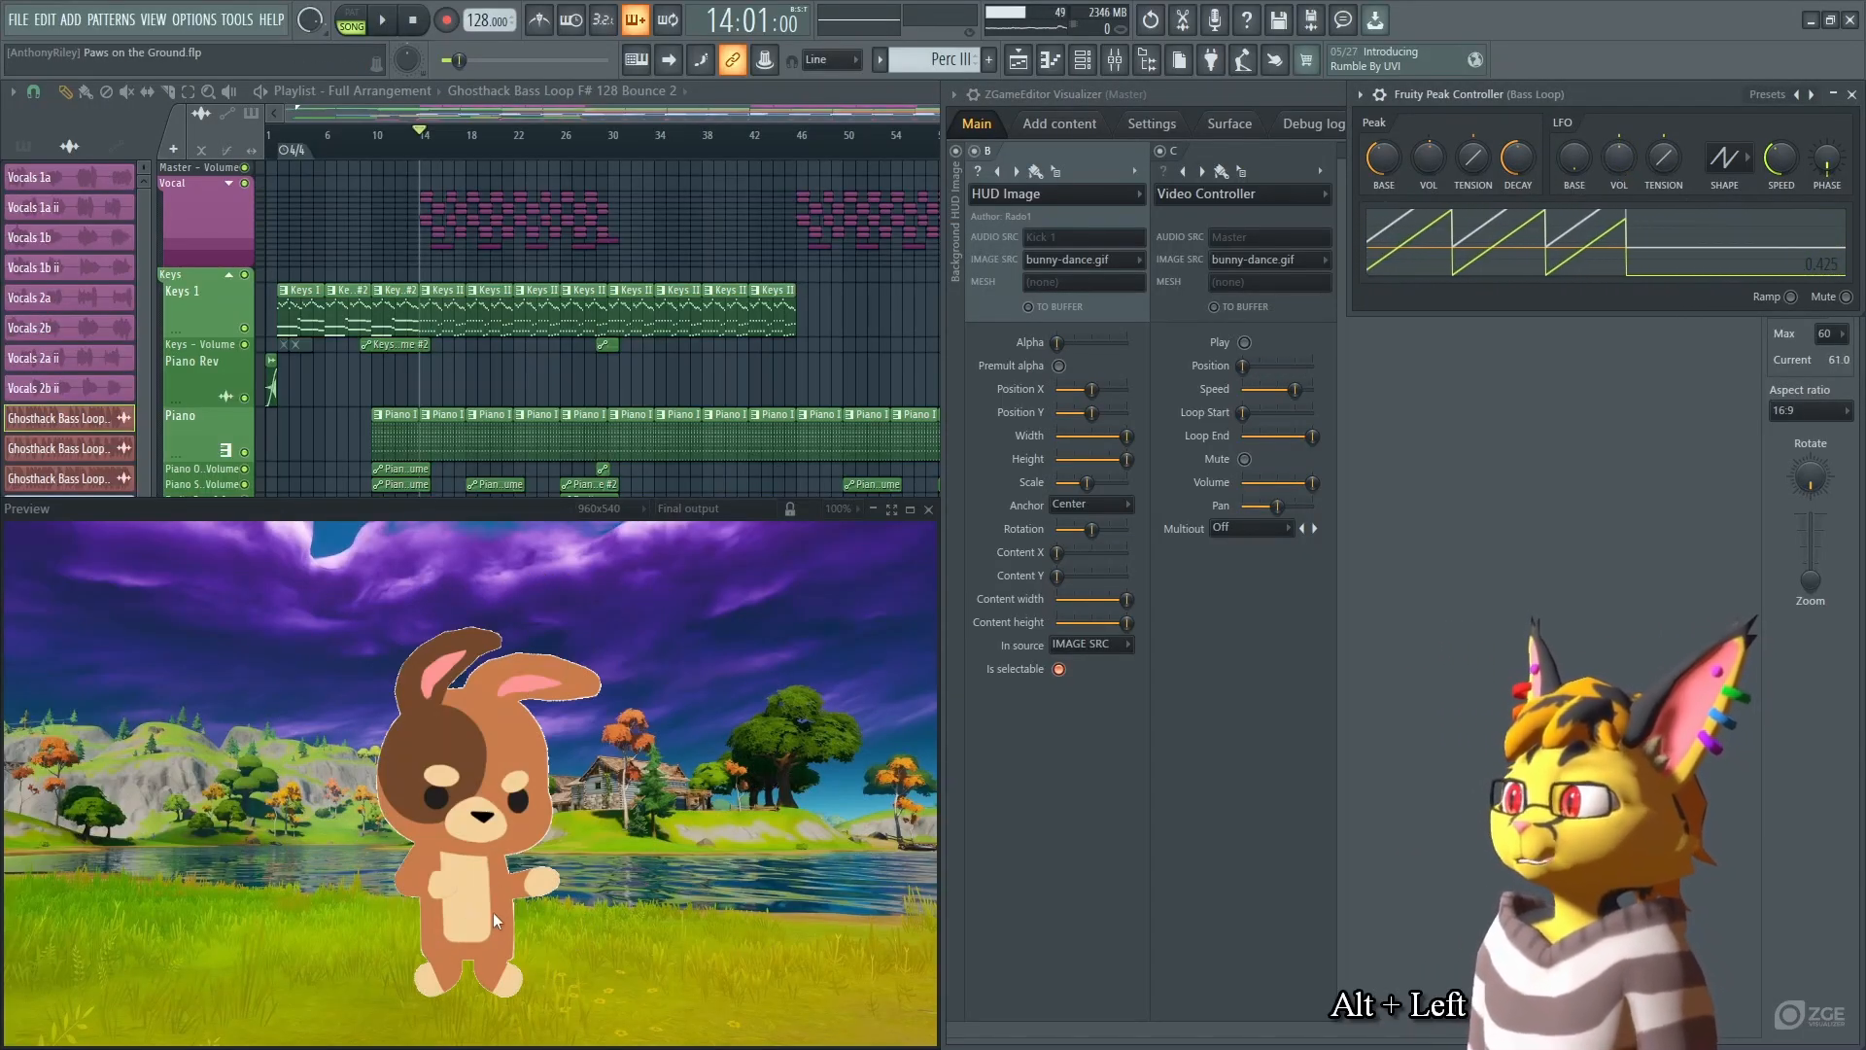
left_click_drag(1581, 163, 1585, 157)
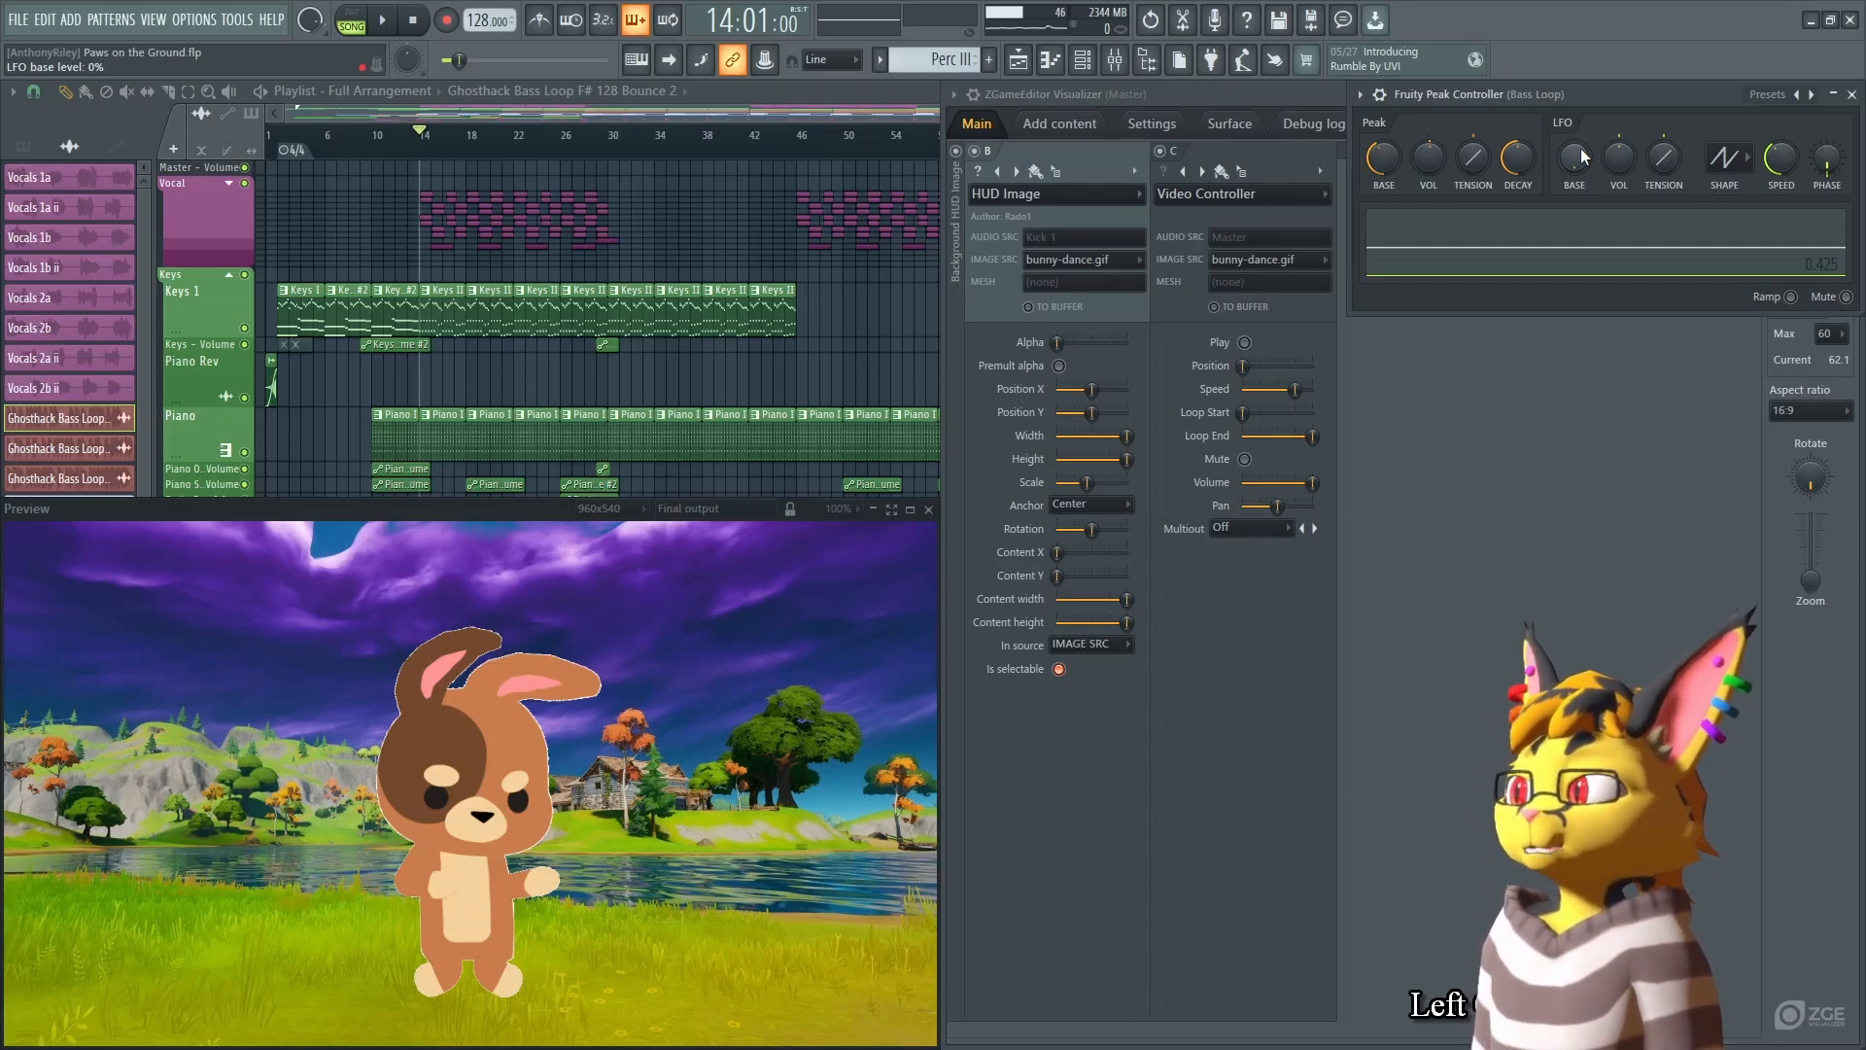
mouse_move(1584, 158)
left_mouse_down()
mouse_move(1585, 137)
mouse_move(1584, 160)
left_mouse_up()
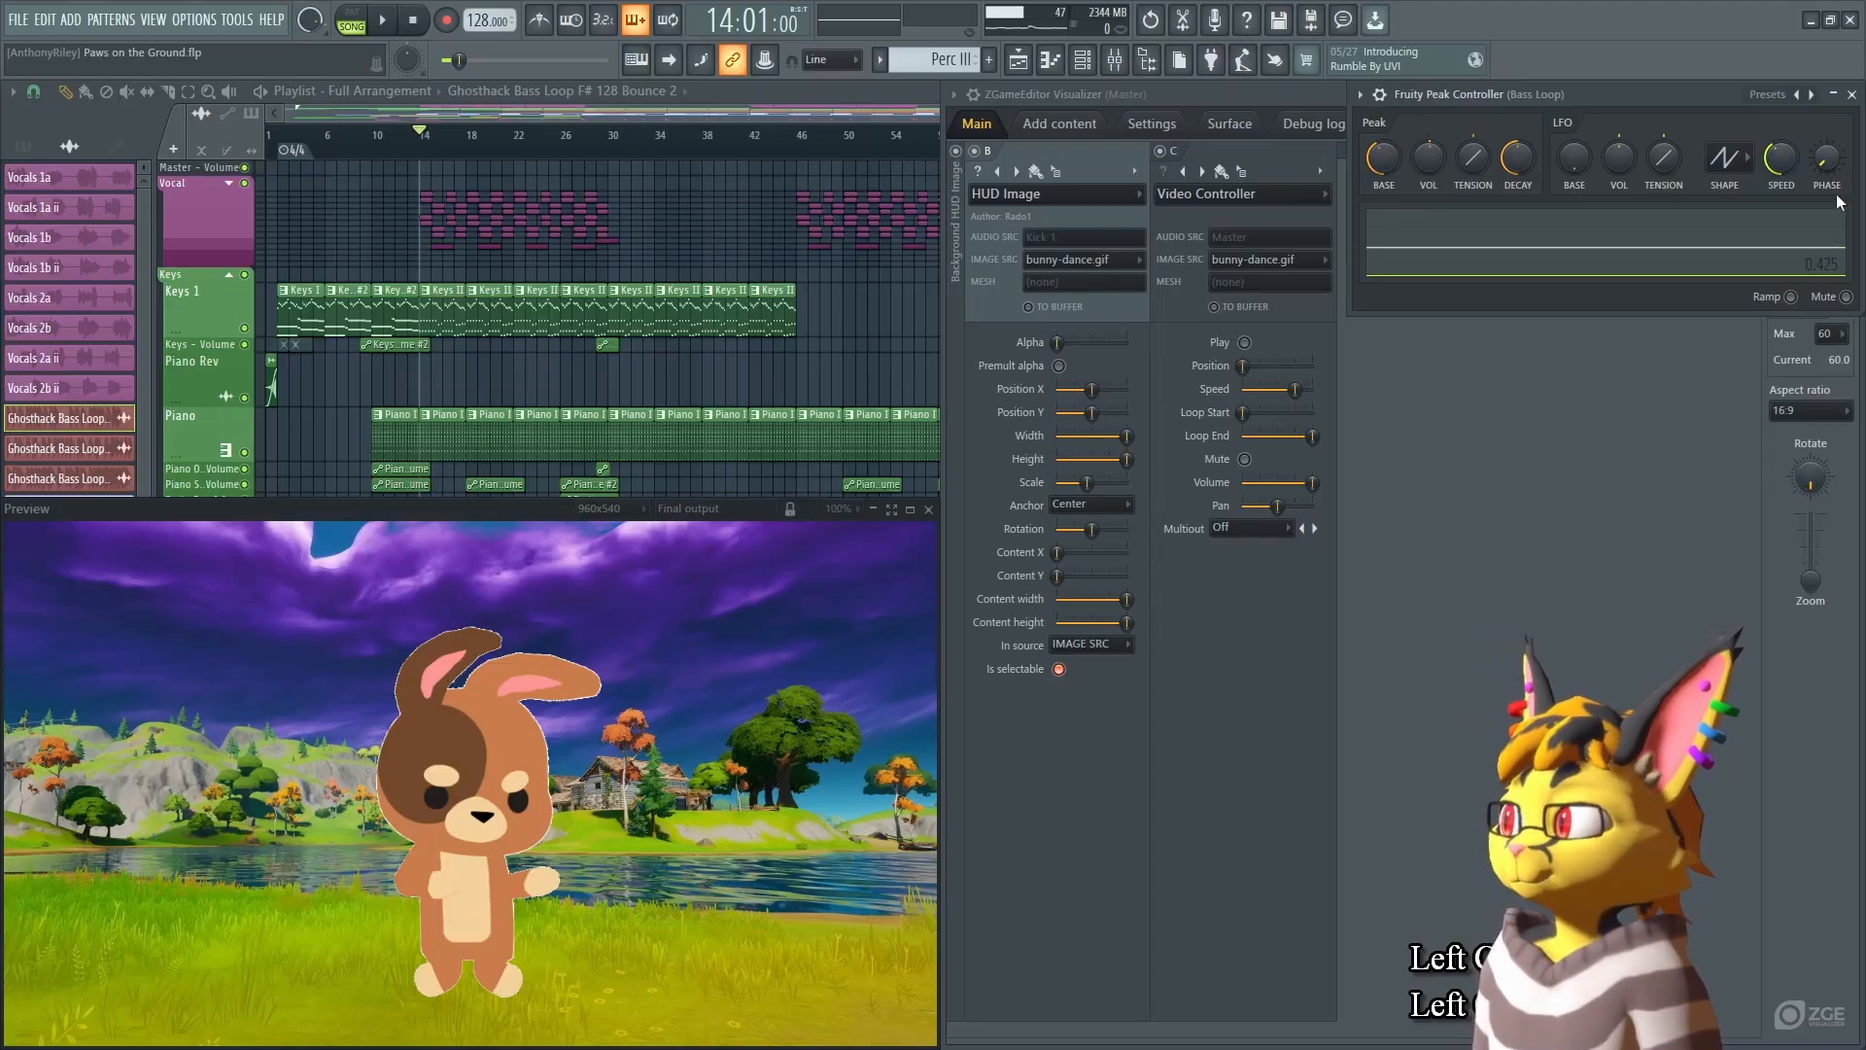
Start playback, raise the Bass Loop controller's LFO amount again and set its LFO phase to 10%.
key("space")
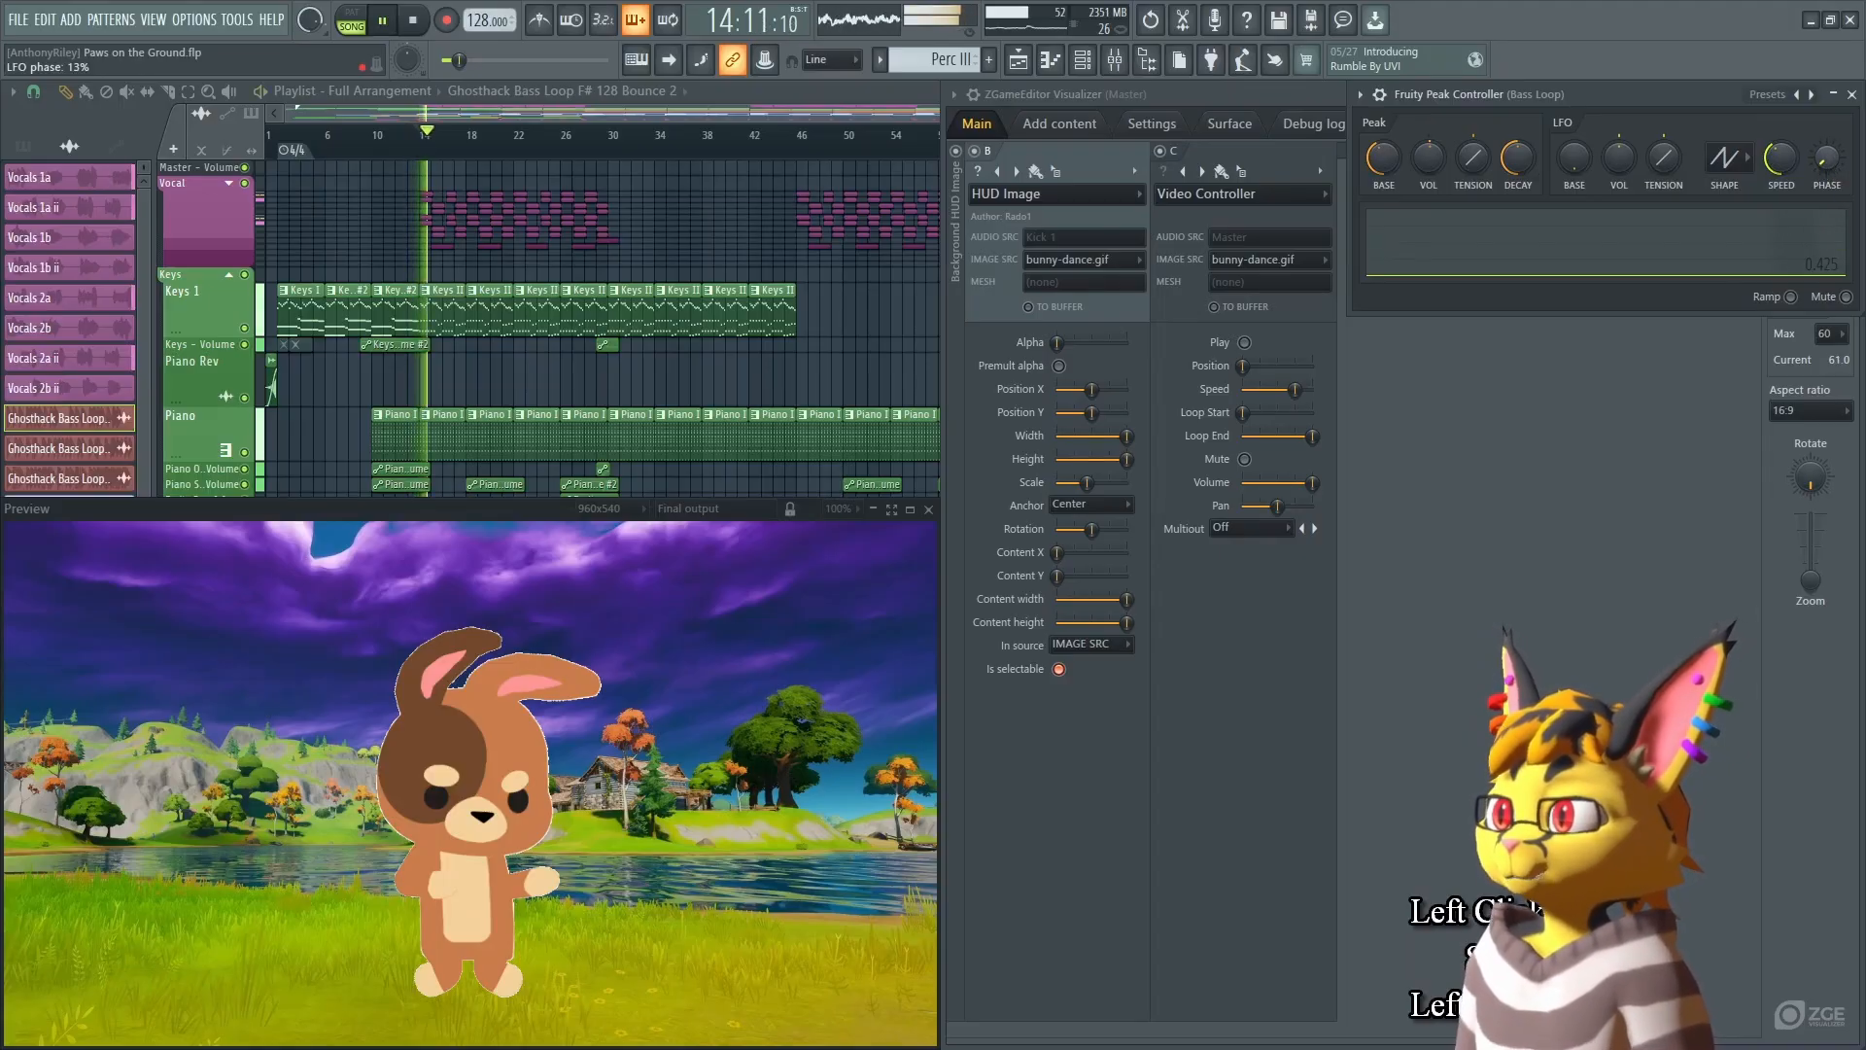
left_click_drag(1629, 172, 1629, 146)
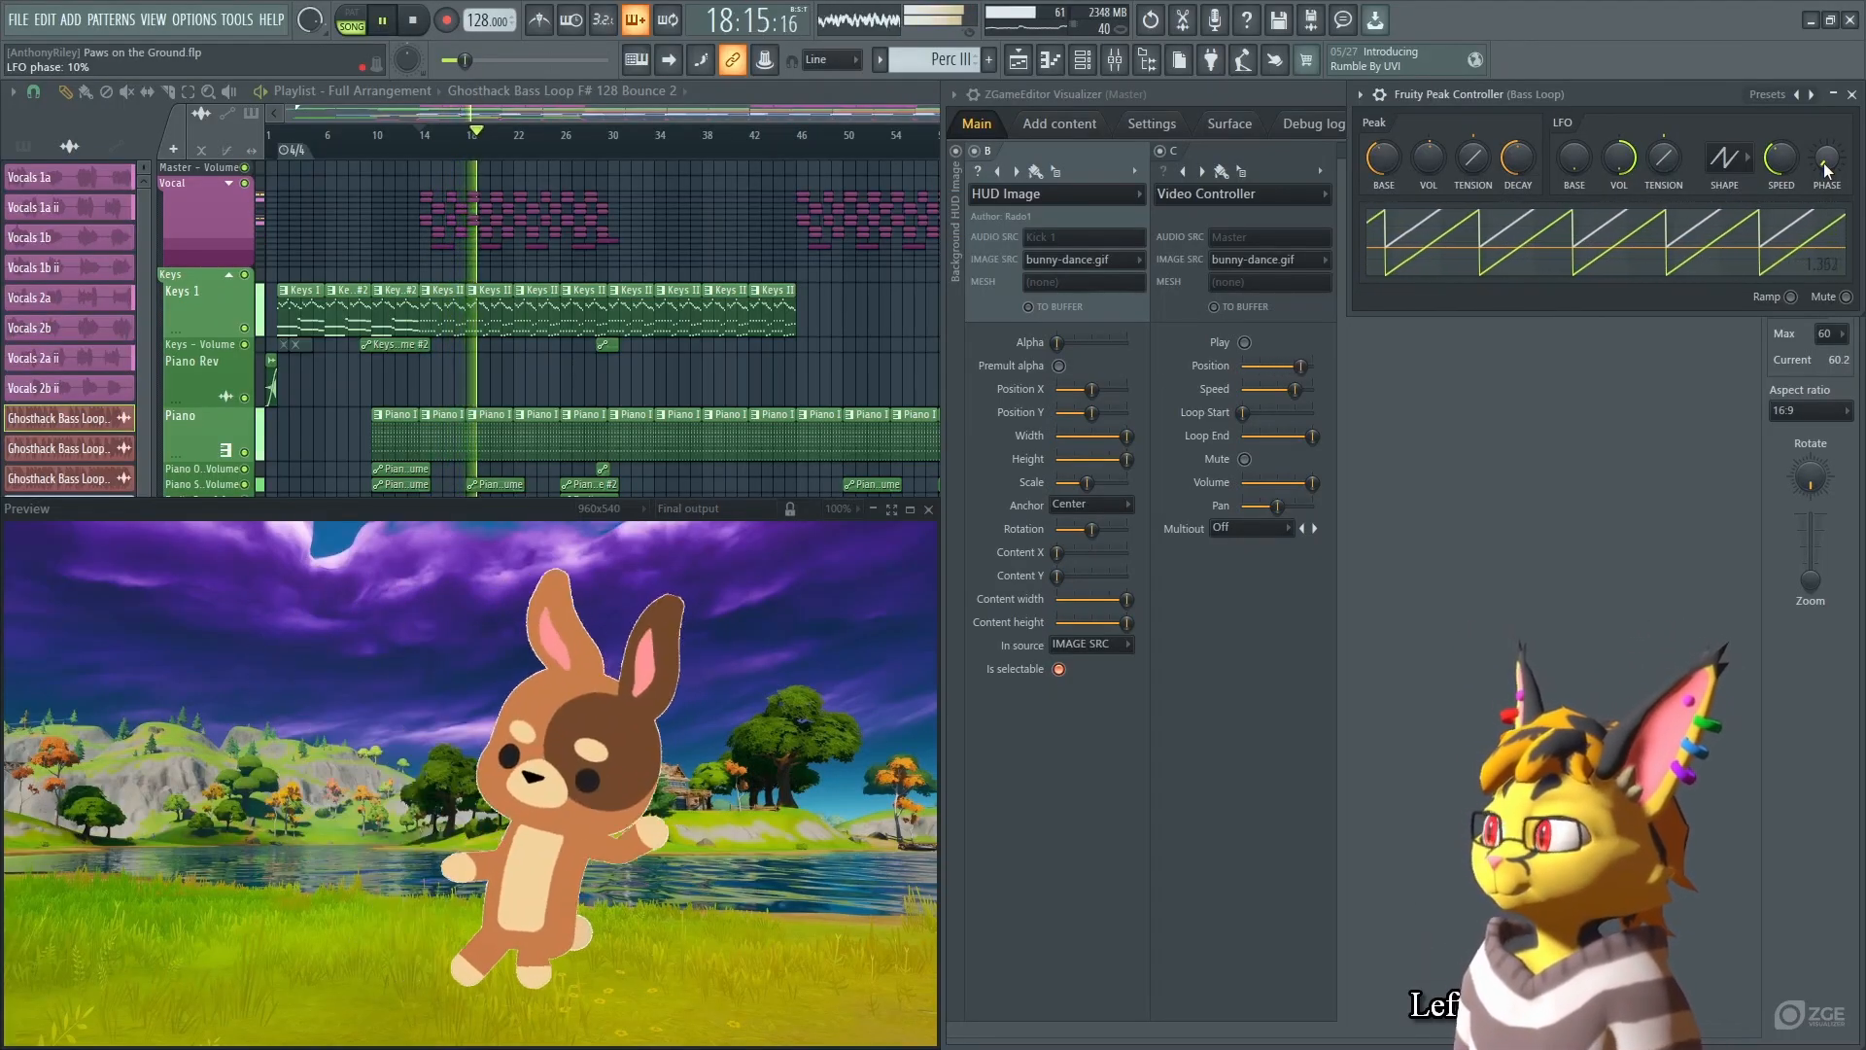
Play from bar 30 to check the bunny's motion against the Bass Loop controller's graph, and expand the Background layer.
left_click(611, 135)
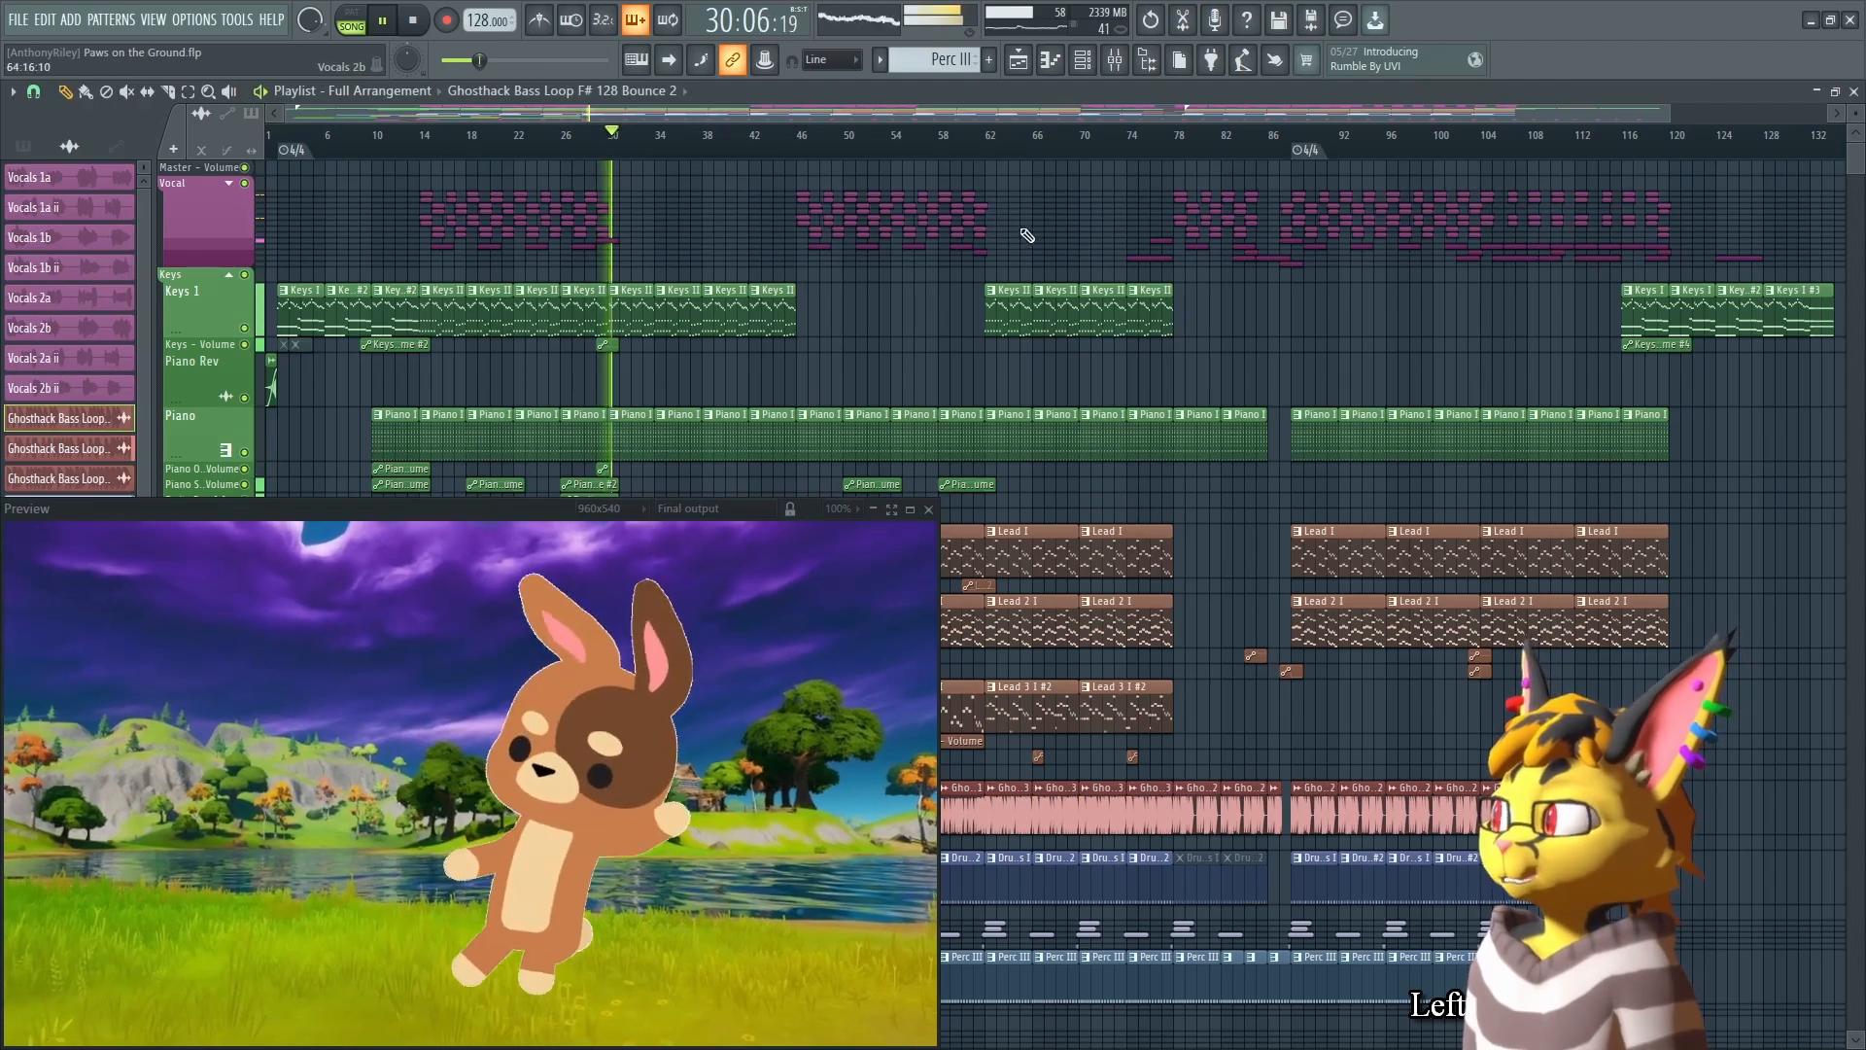
key("Tab")
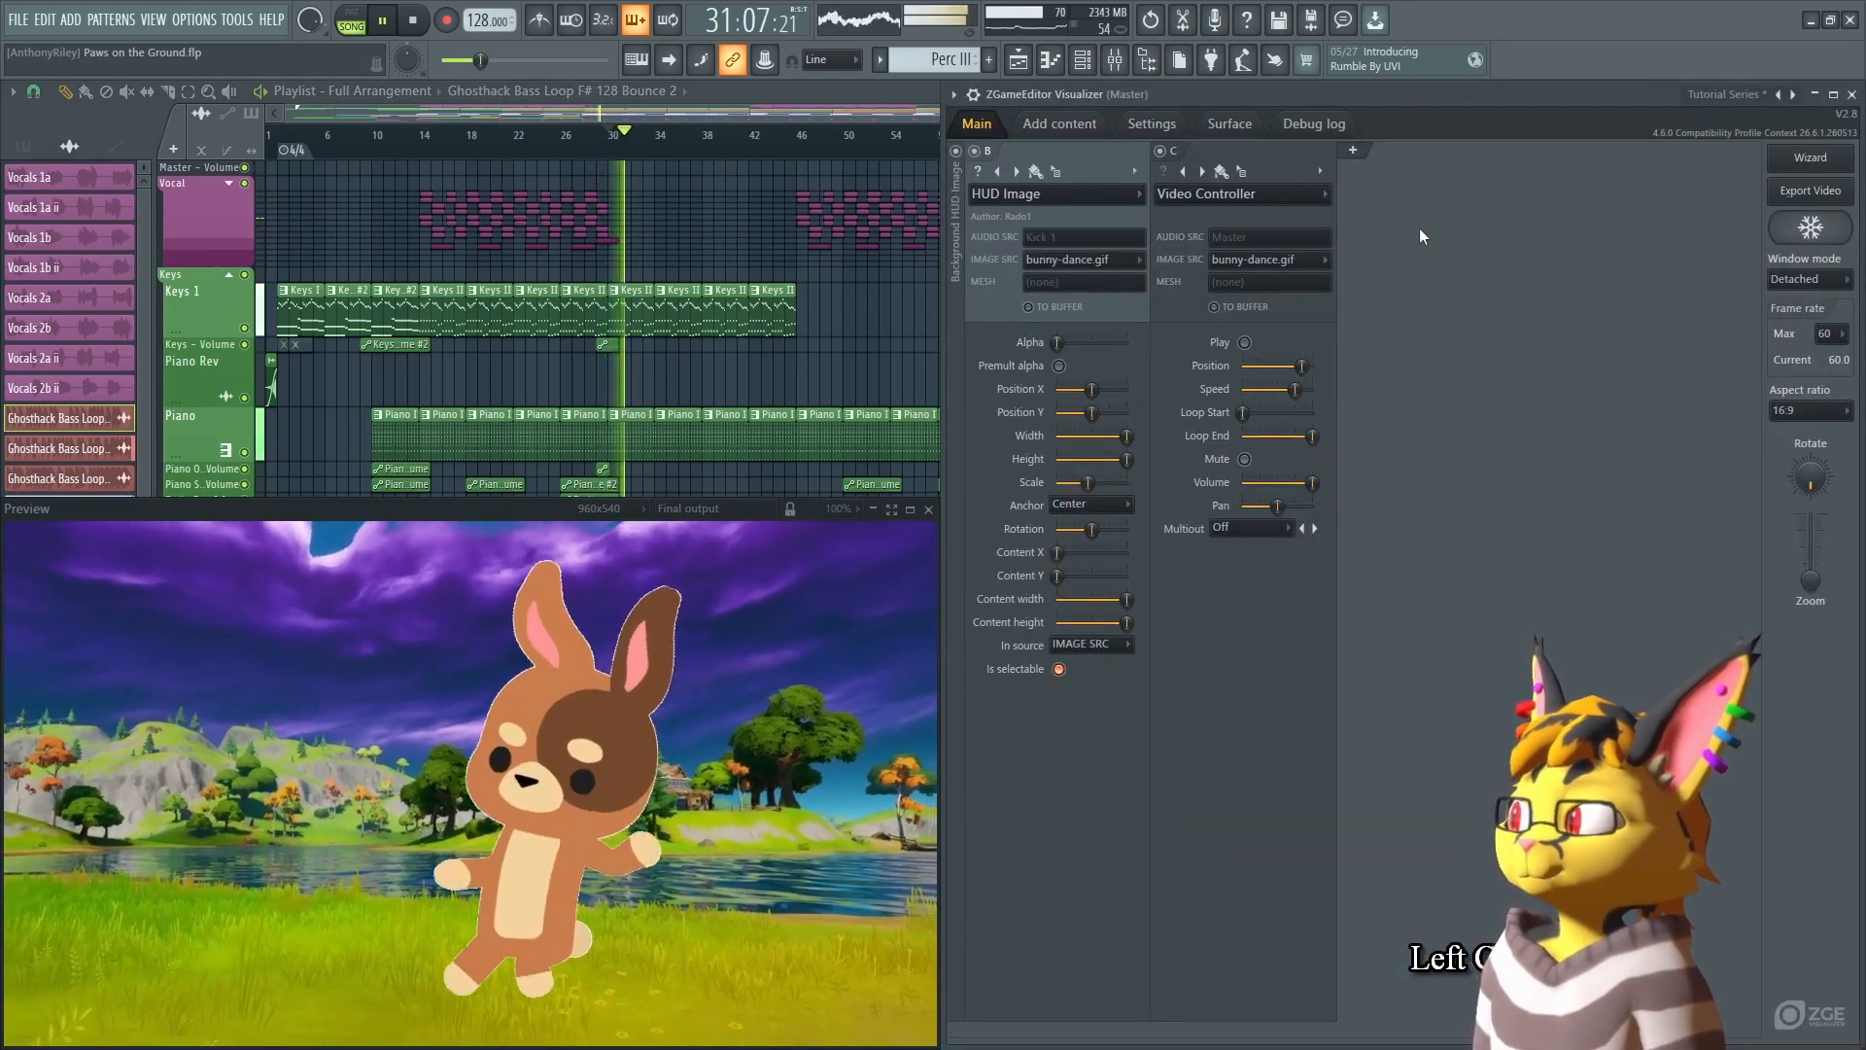
key("ctrl+Tab")
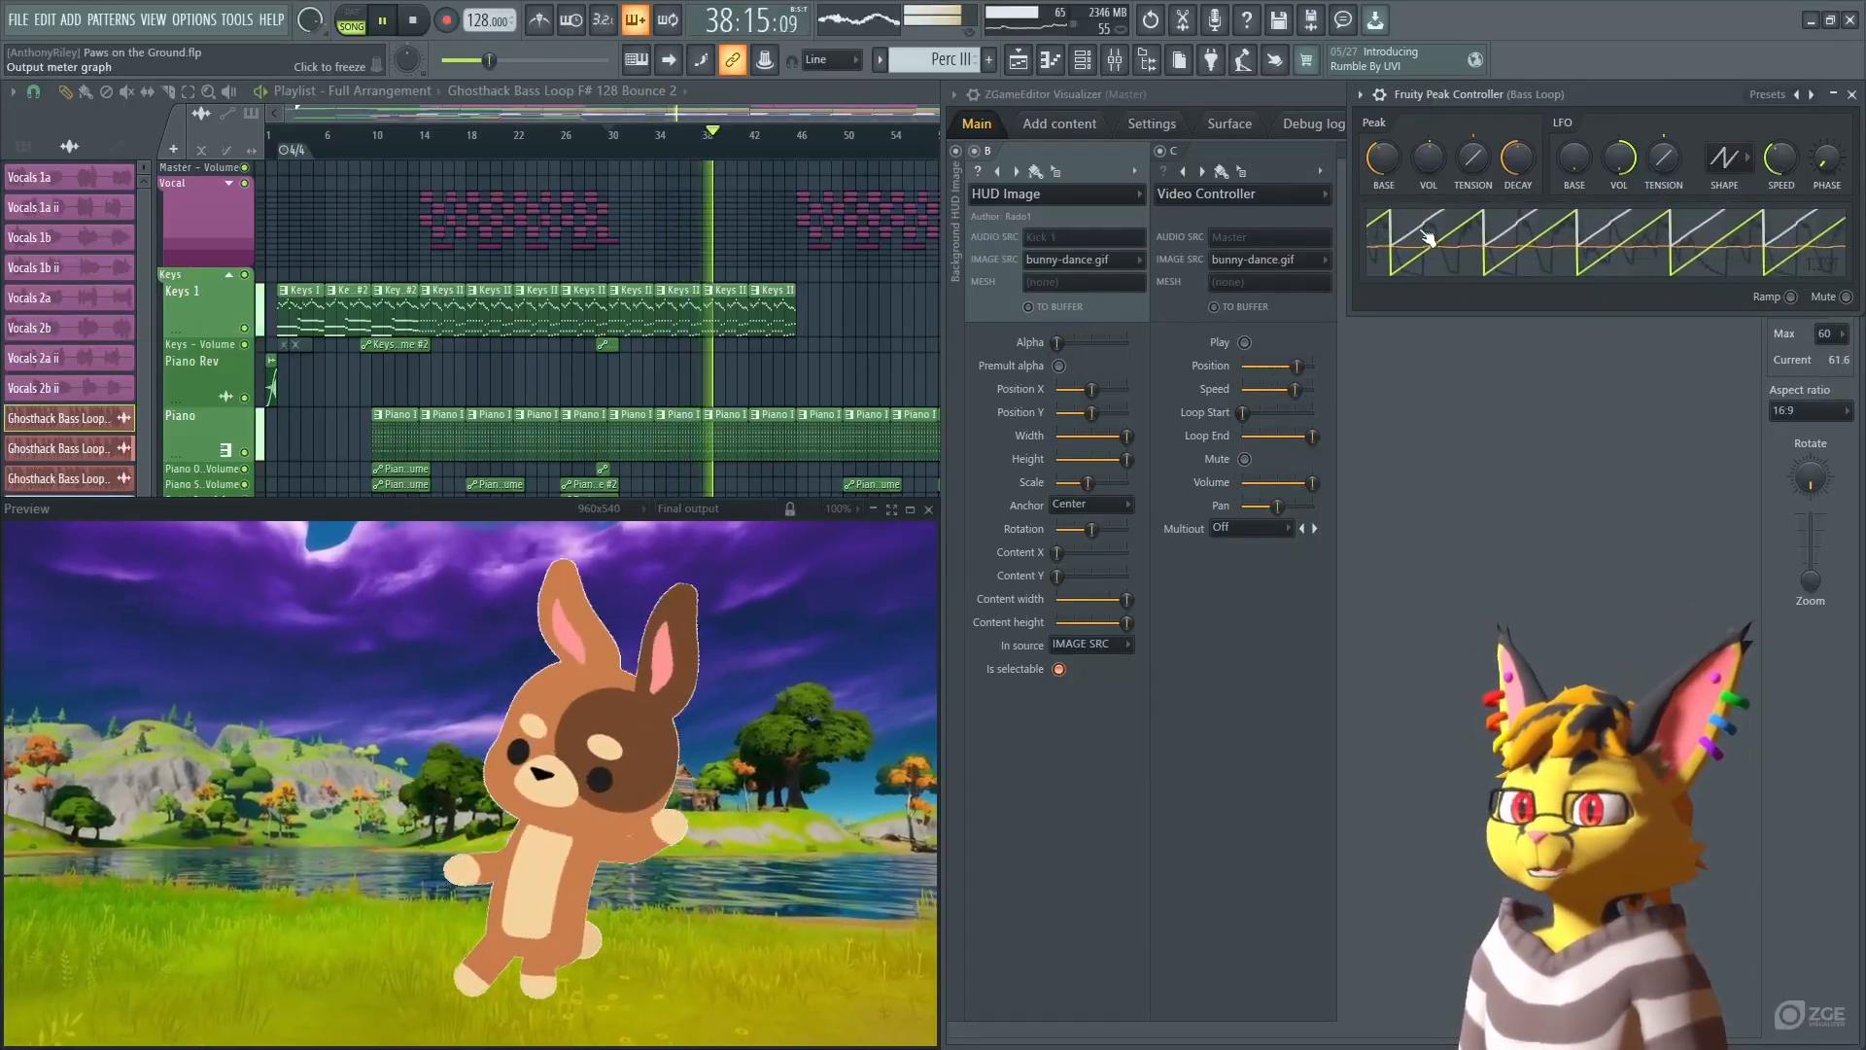
left_click(1430, 428)
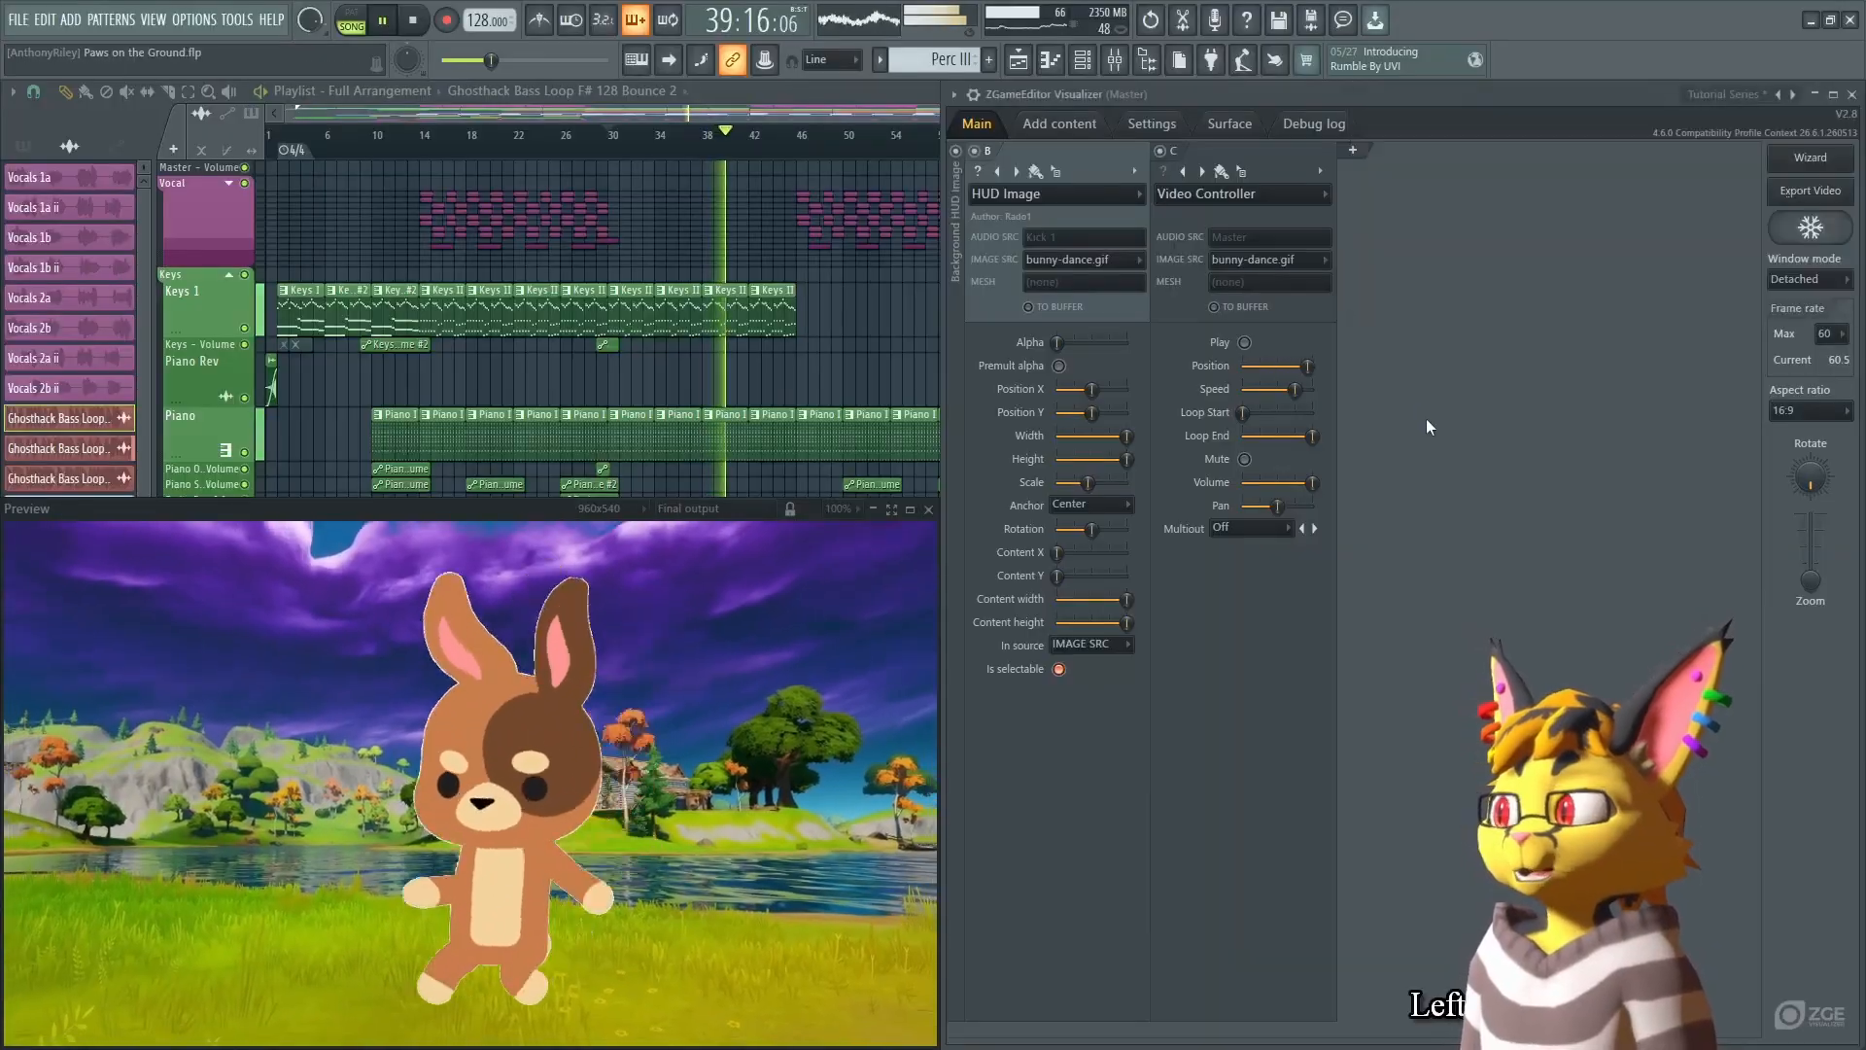
left_click(957, 247)
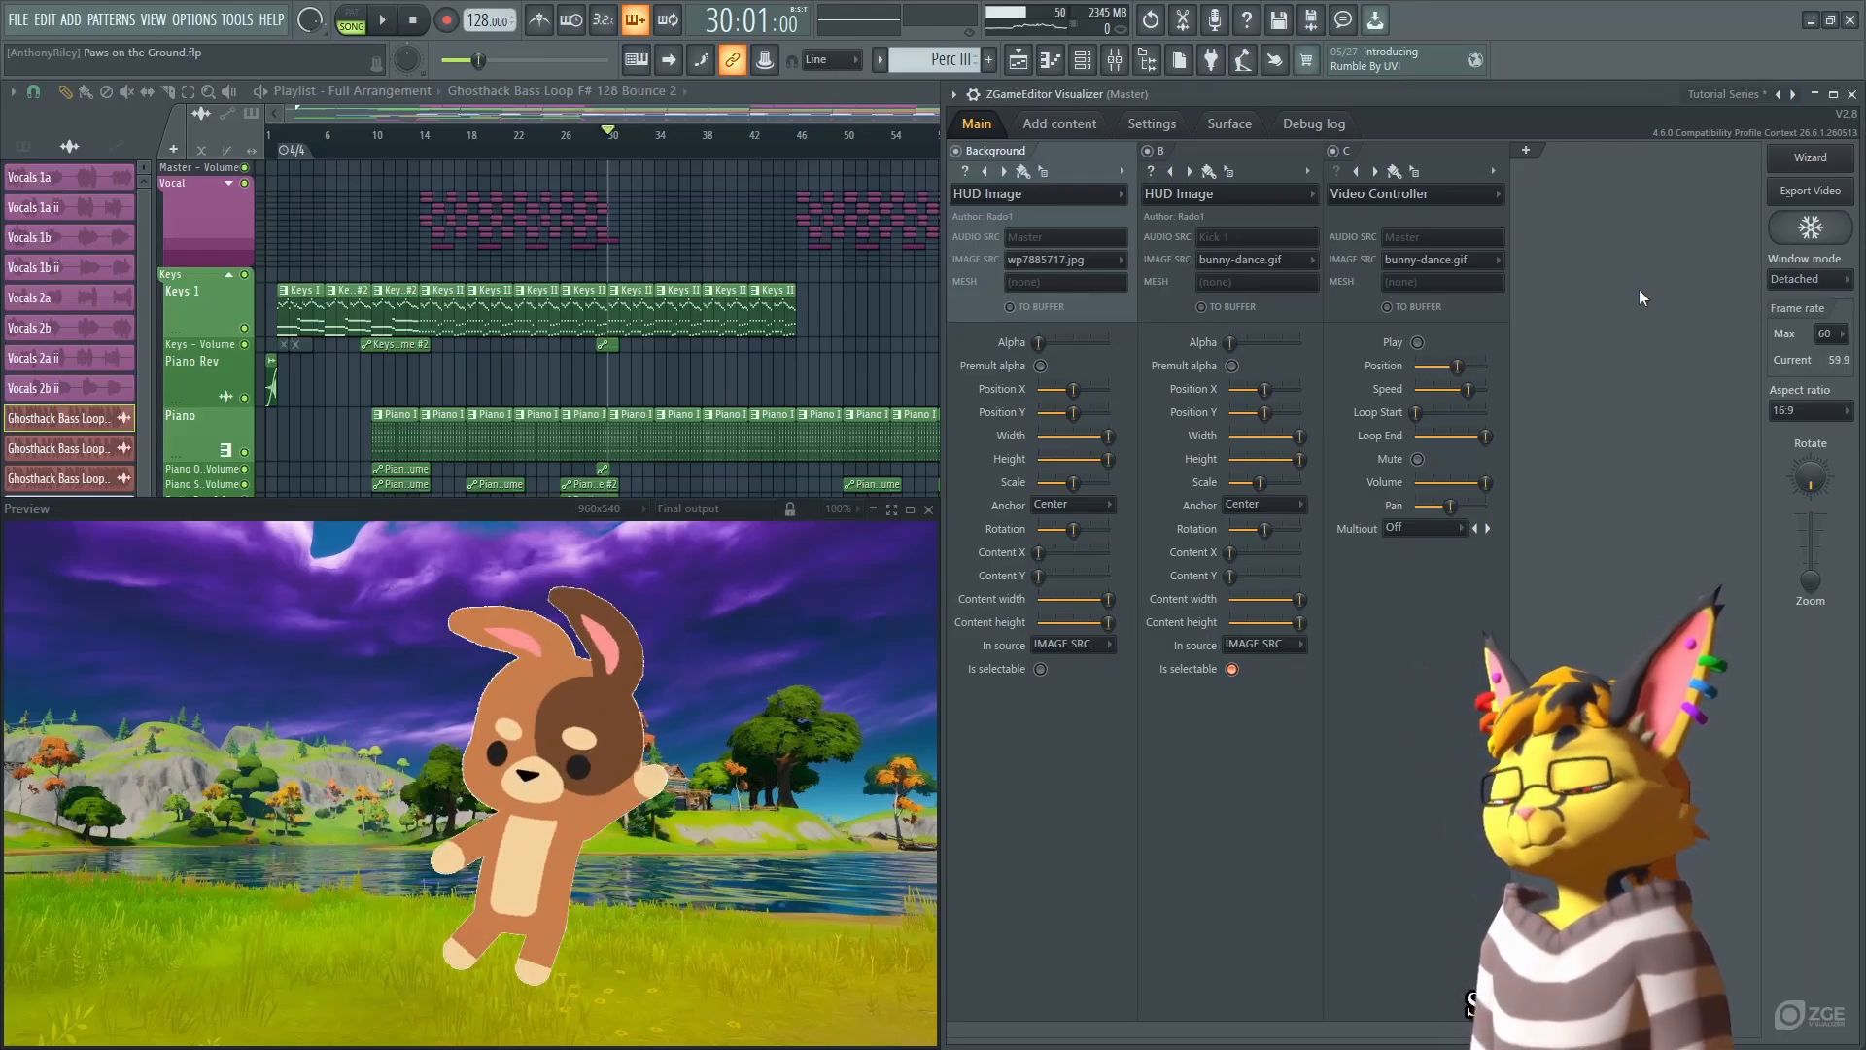
Close all open windows and show the workspace's background wallpaper options.
key("alt+t")
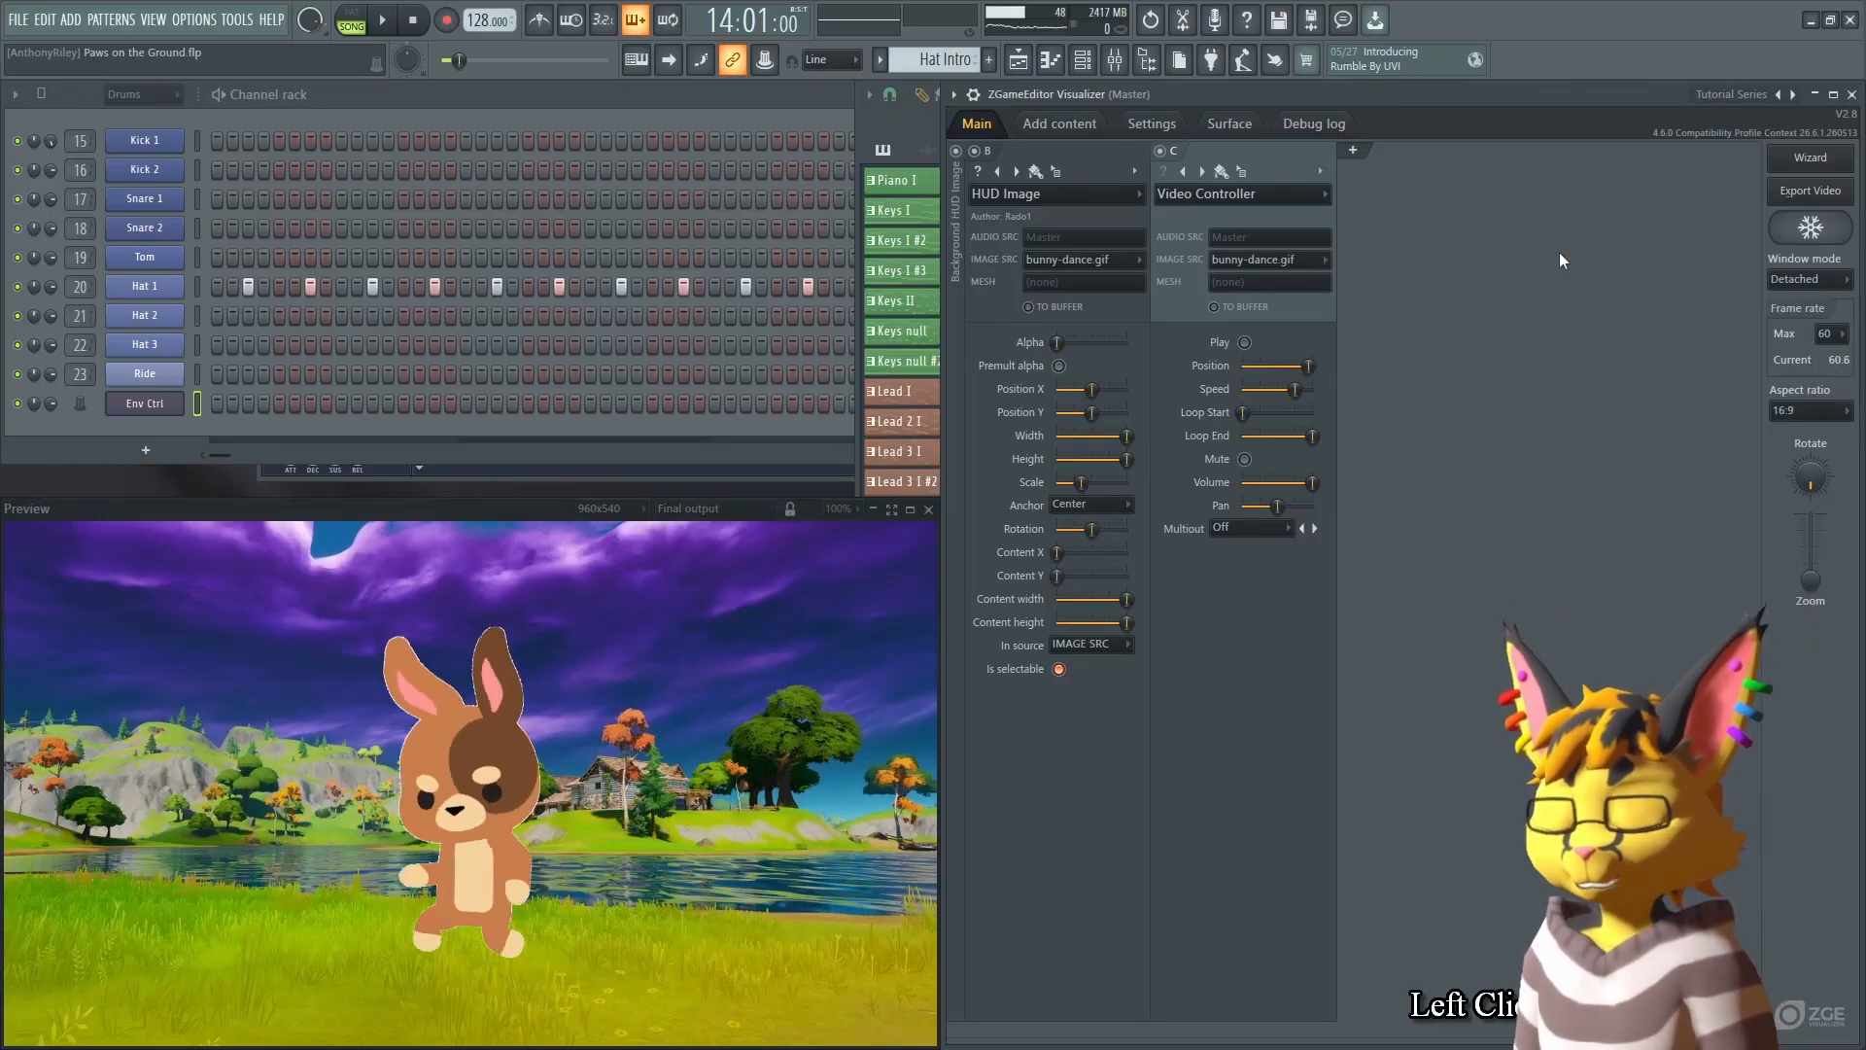
key("F12")
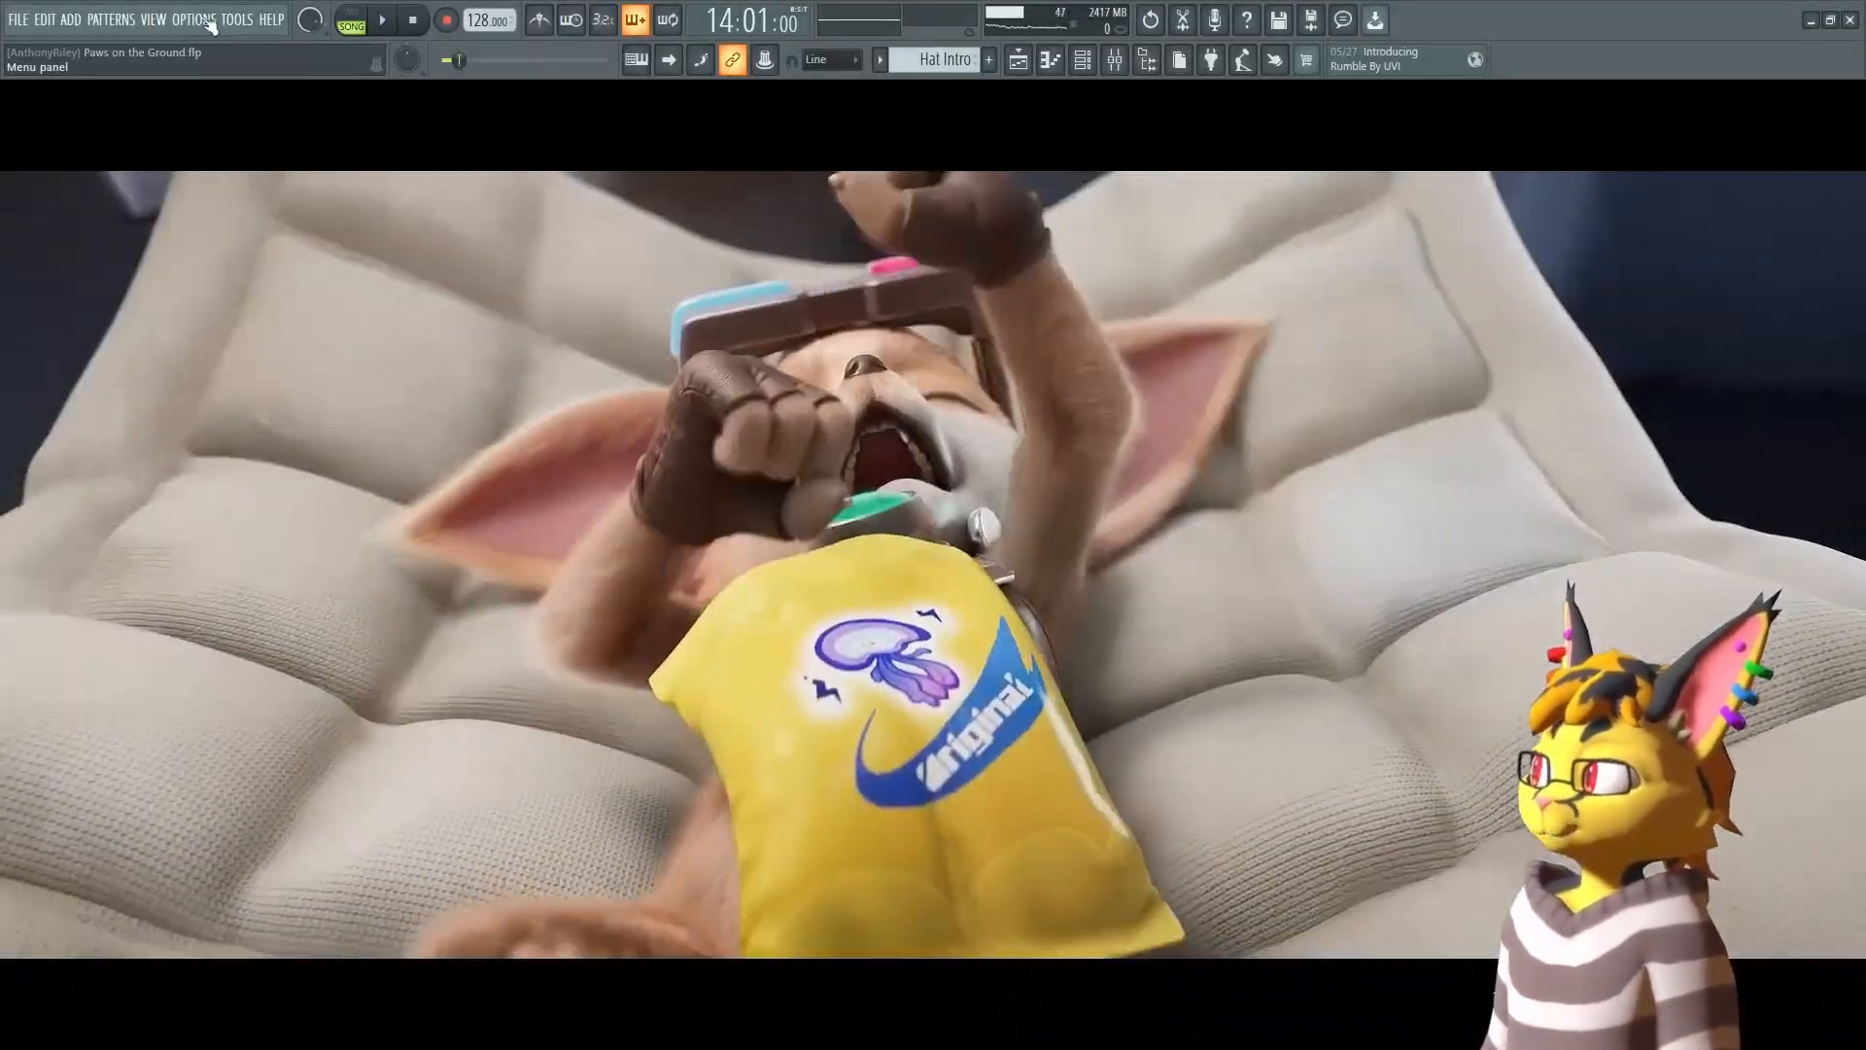
left_click(234, 20)
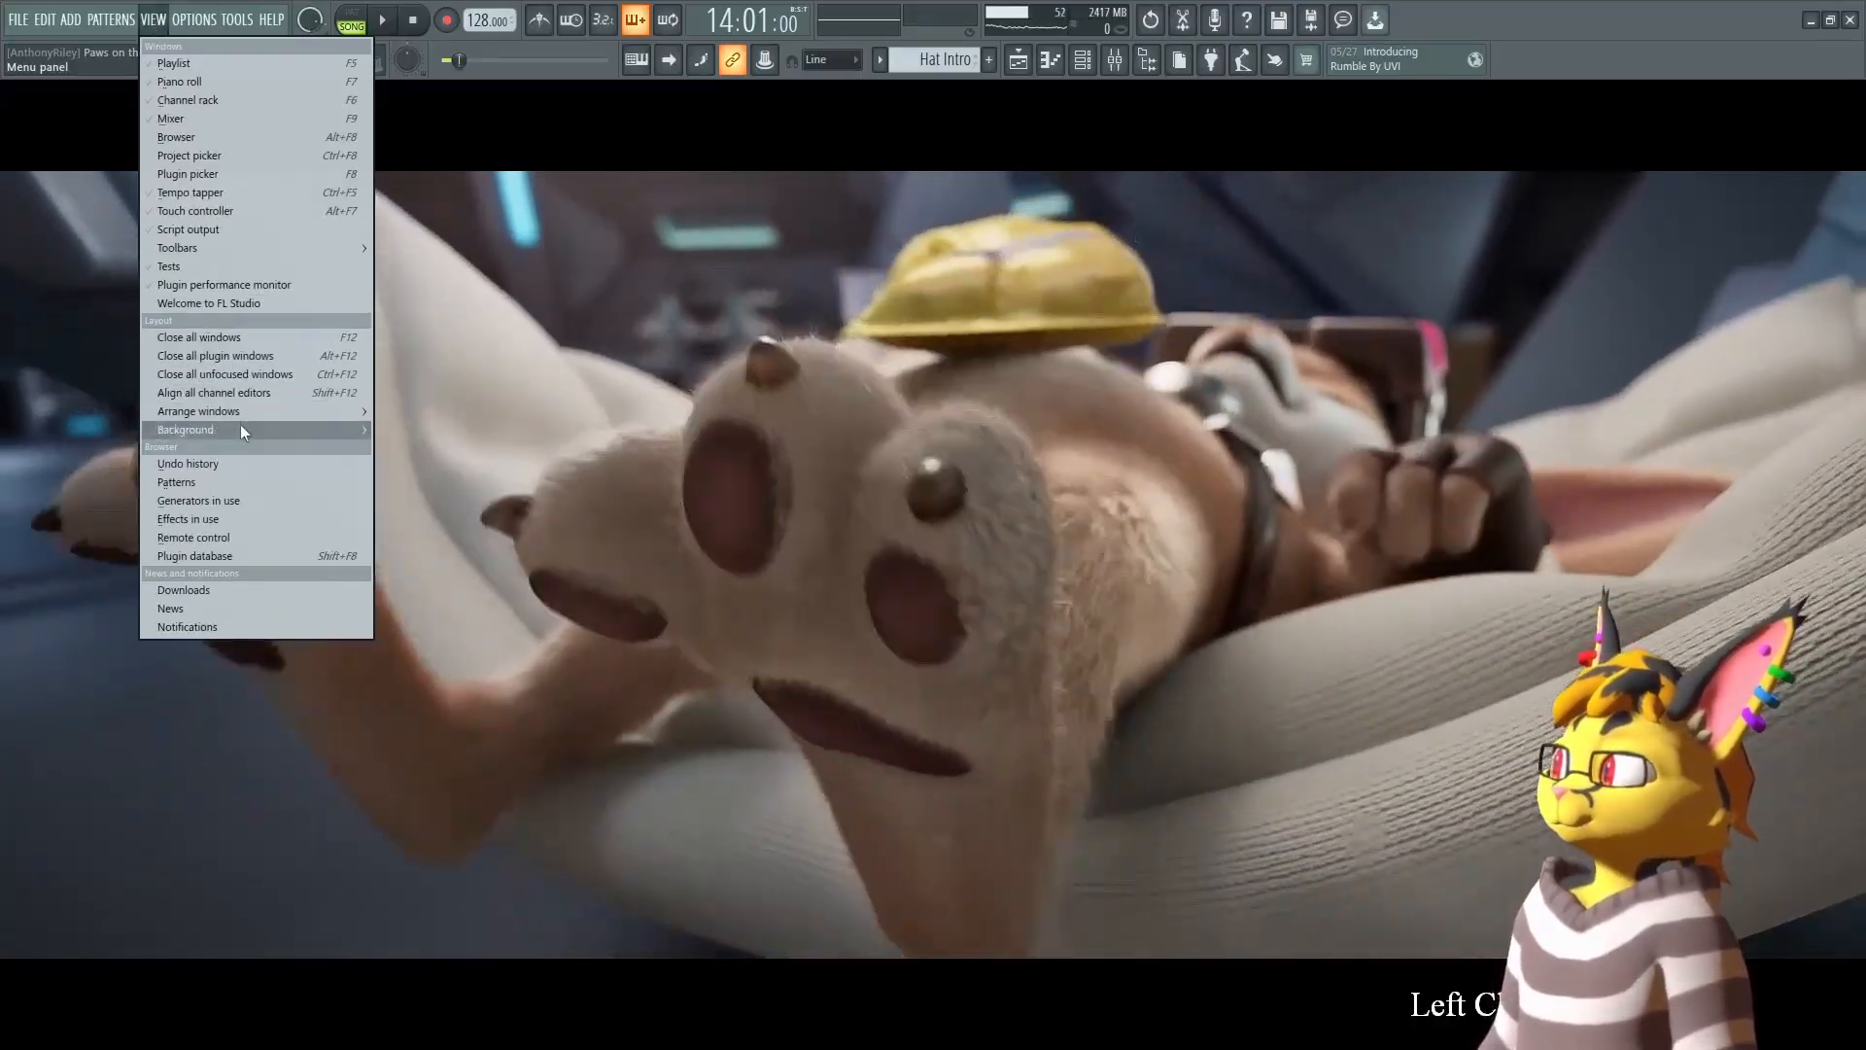
mouse_move(247, 429)
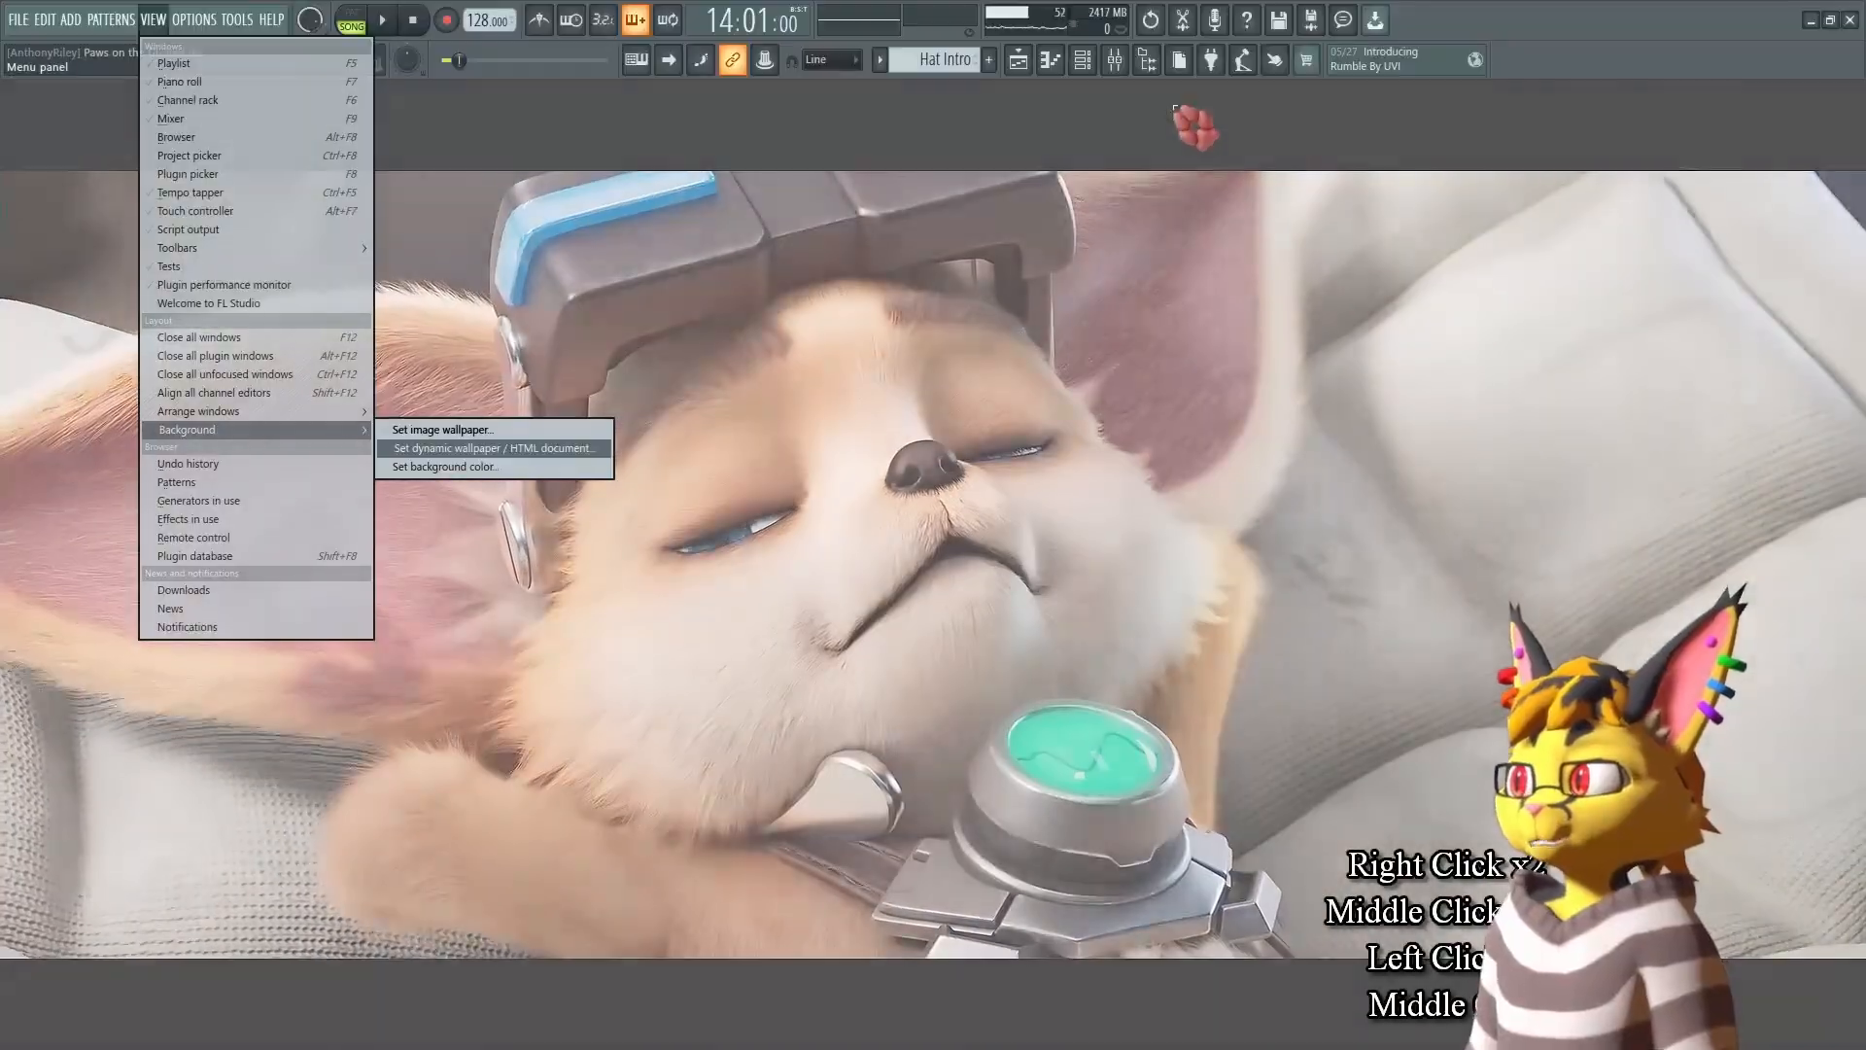
Dismiss the background options, view the generators and effects in the plugin picker, and close the picker.
left_click(1182, 61)
key("Escape")
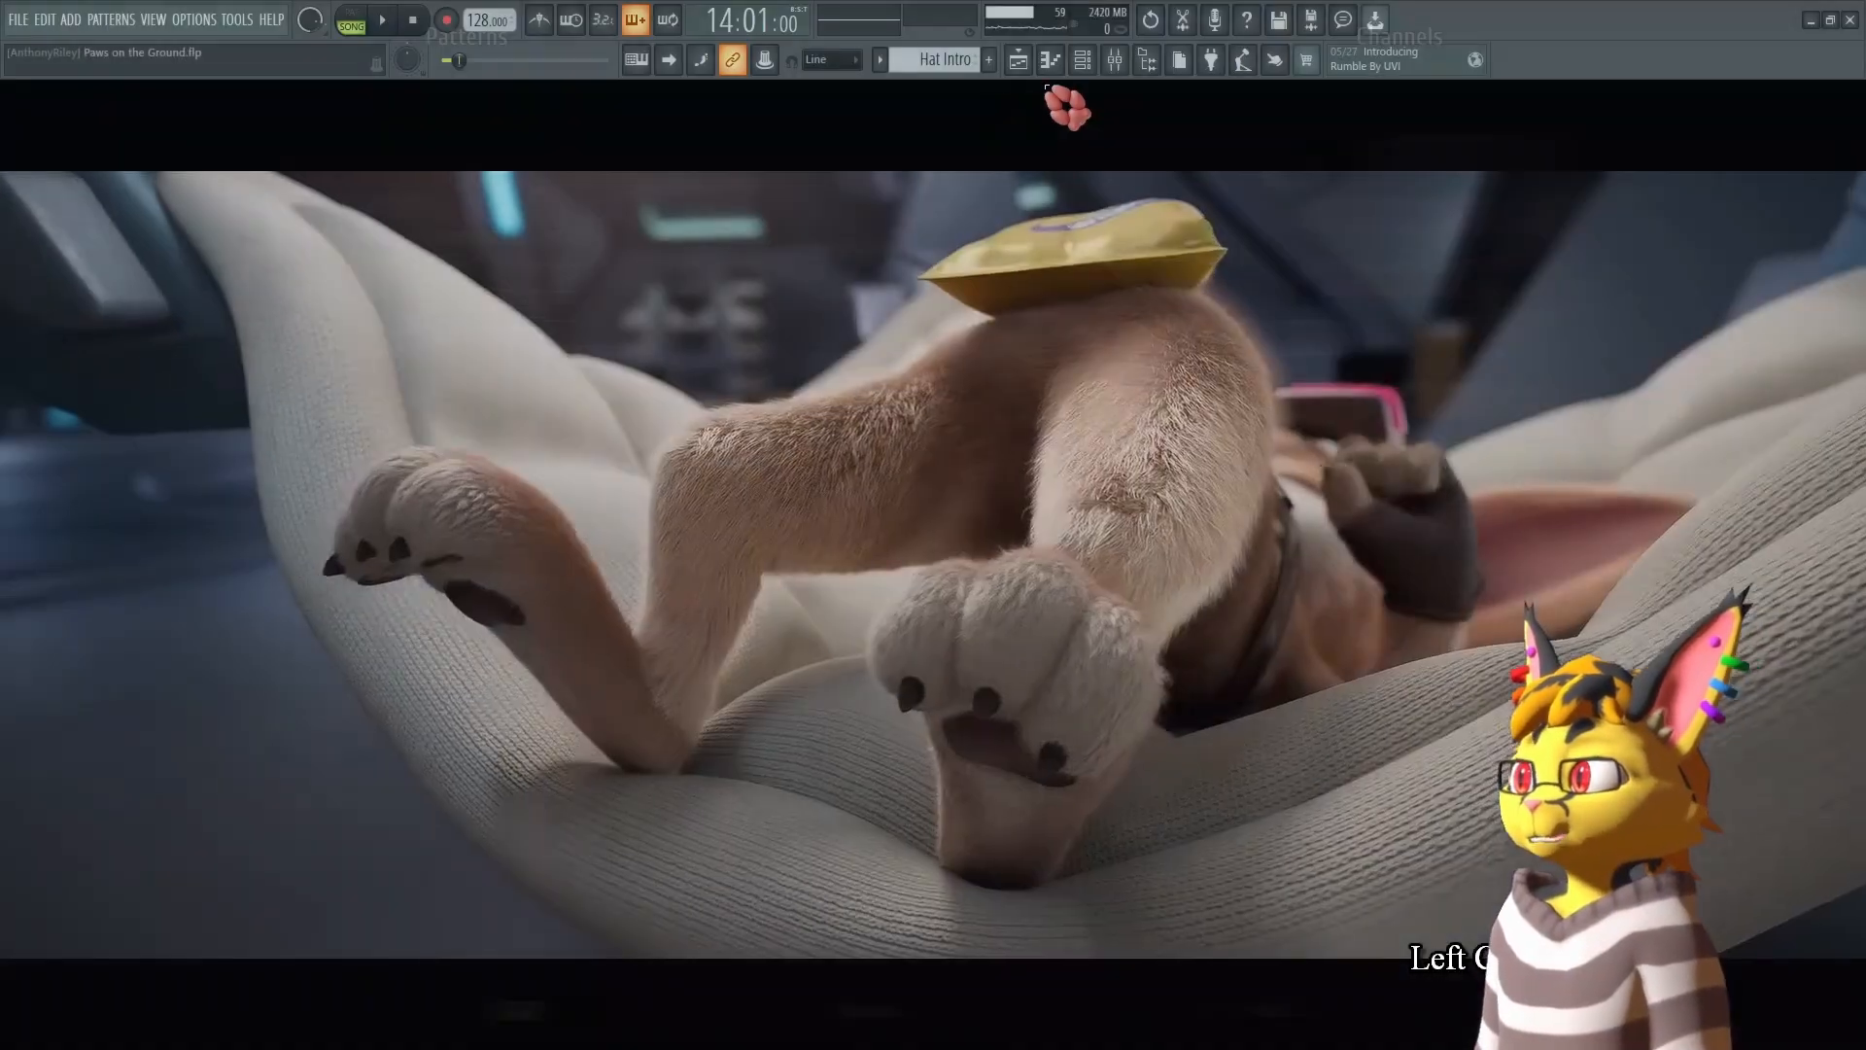
left_click(1210, 59)
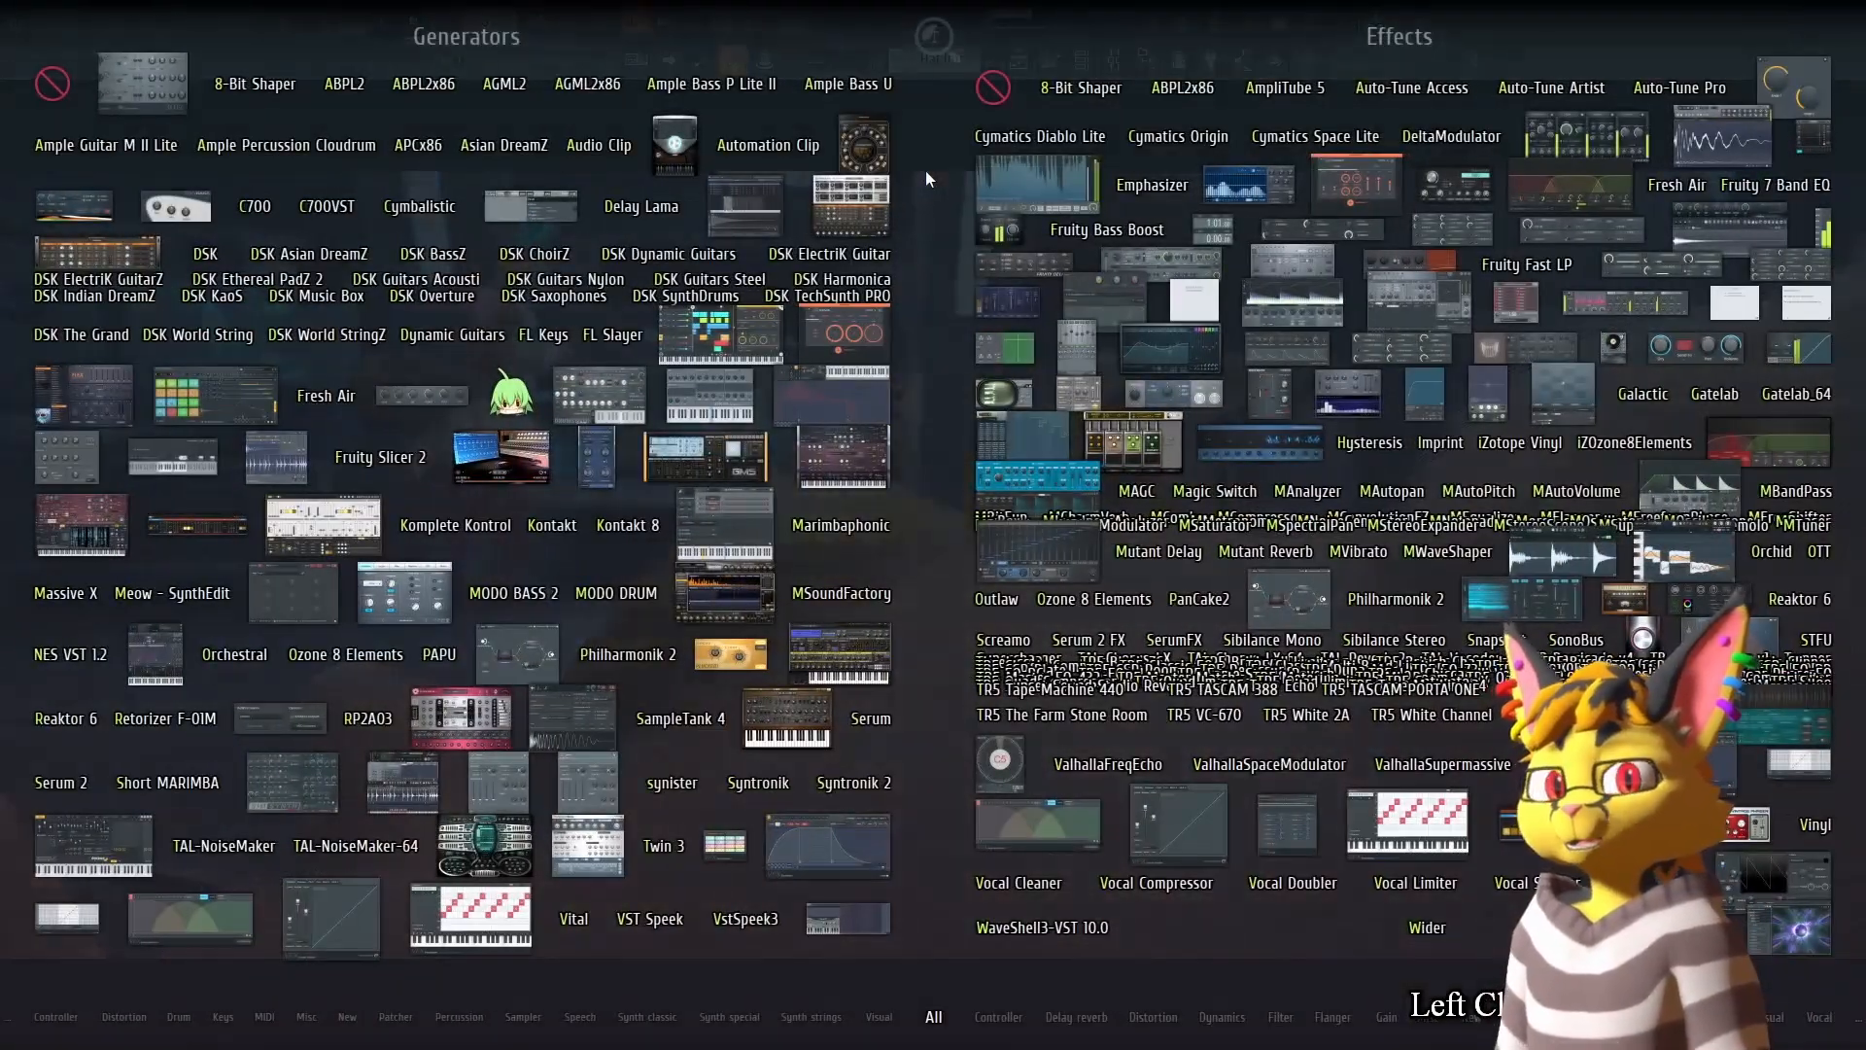
middle_click(931, 175)
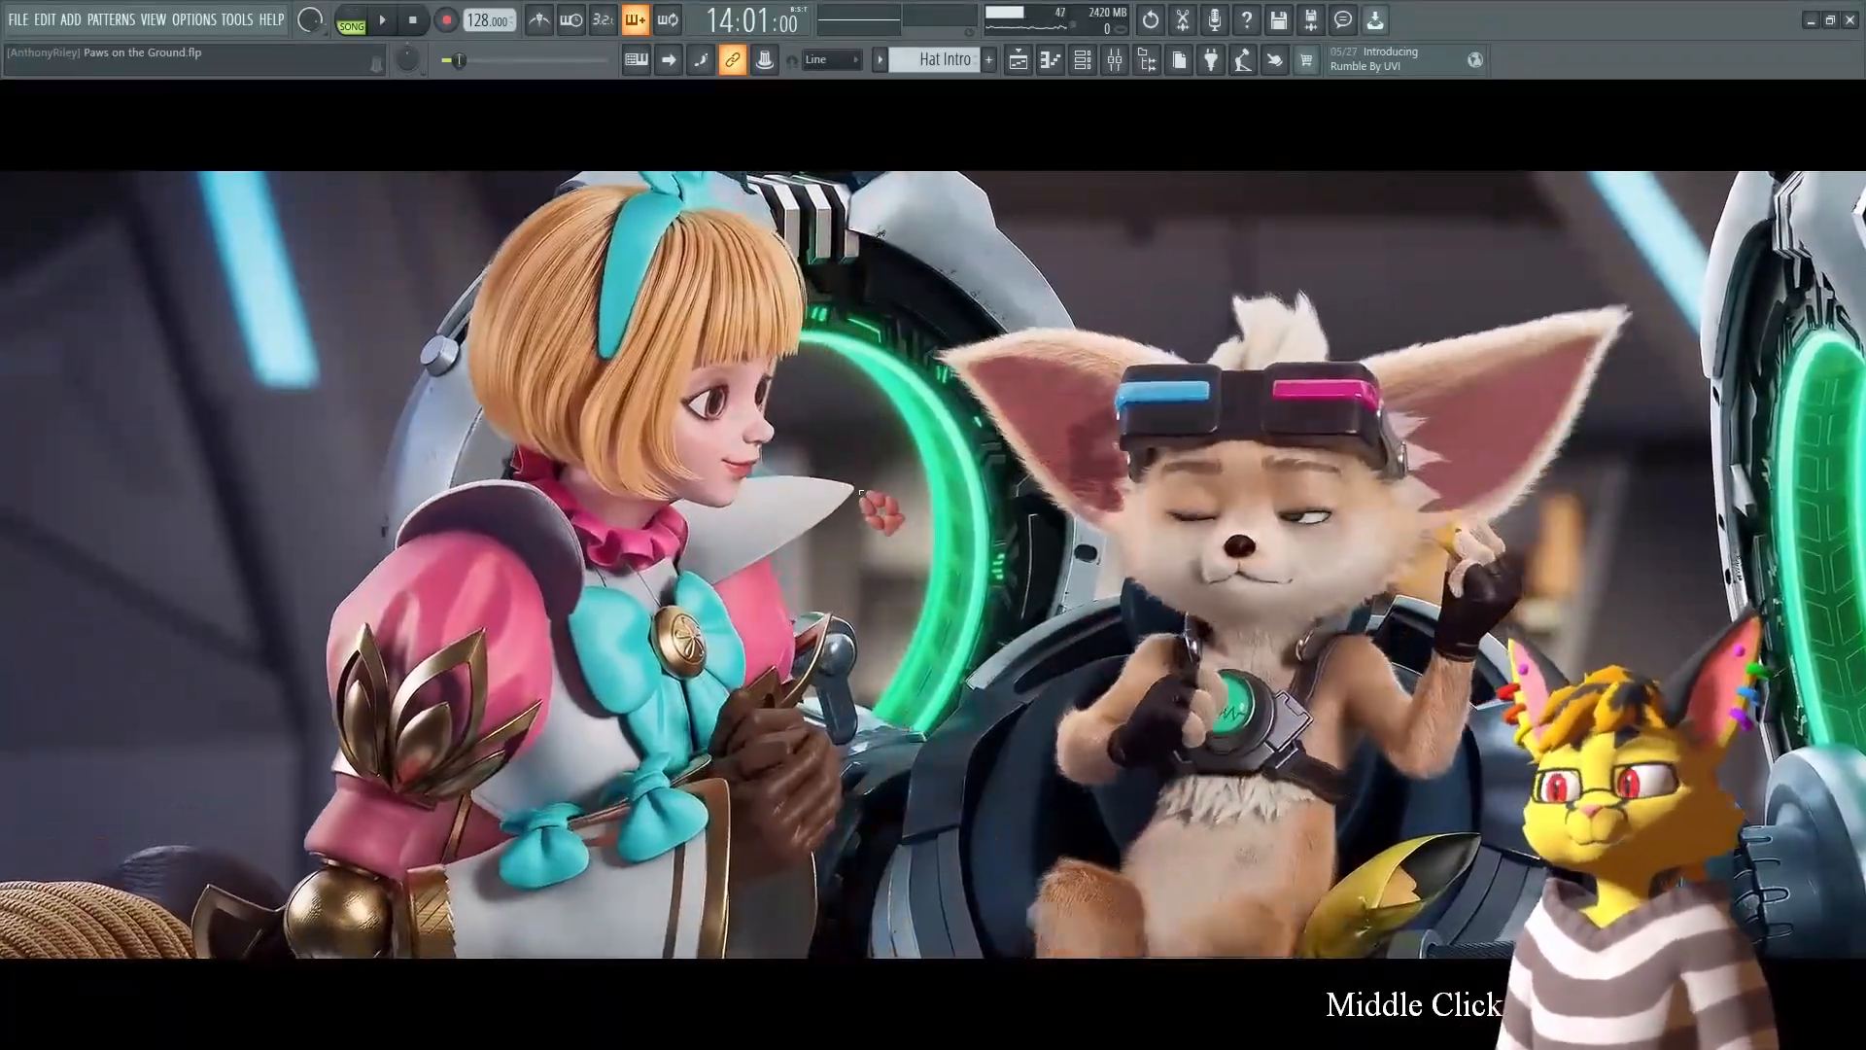
left_click(1211, 60)
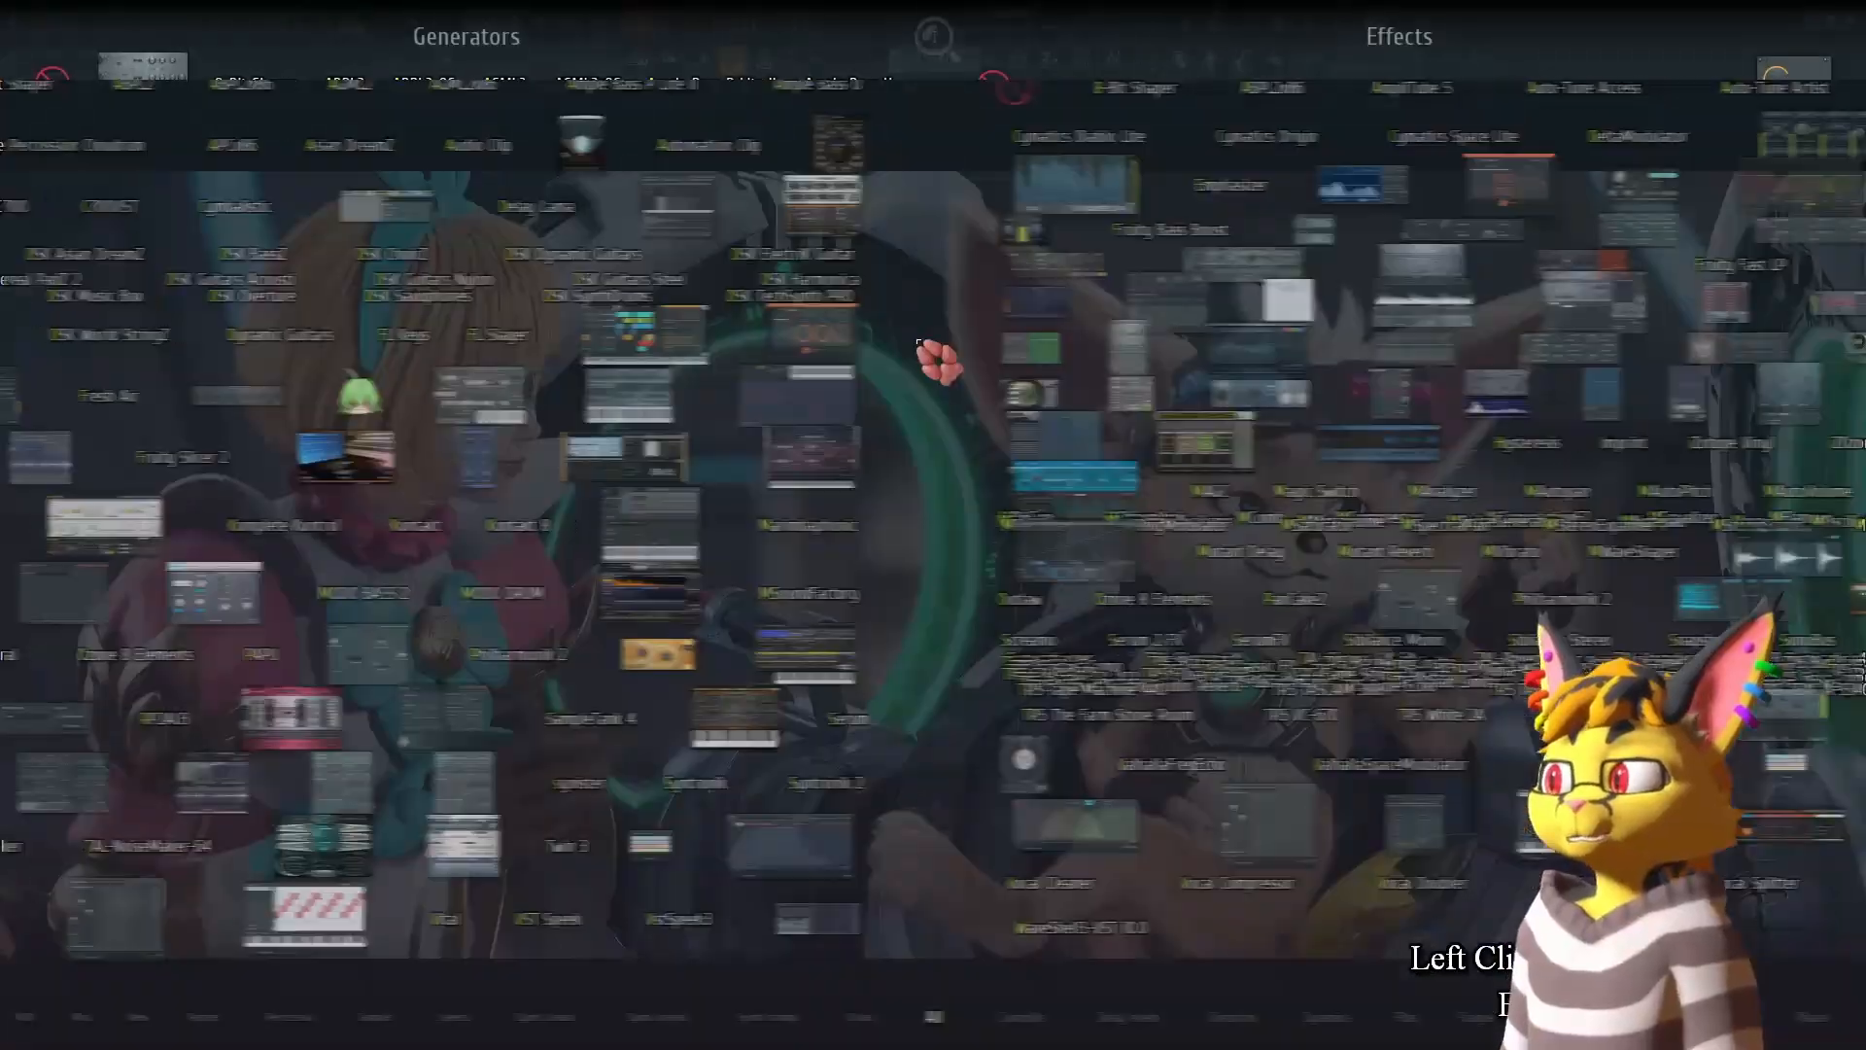
left_click(918, 343)
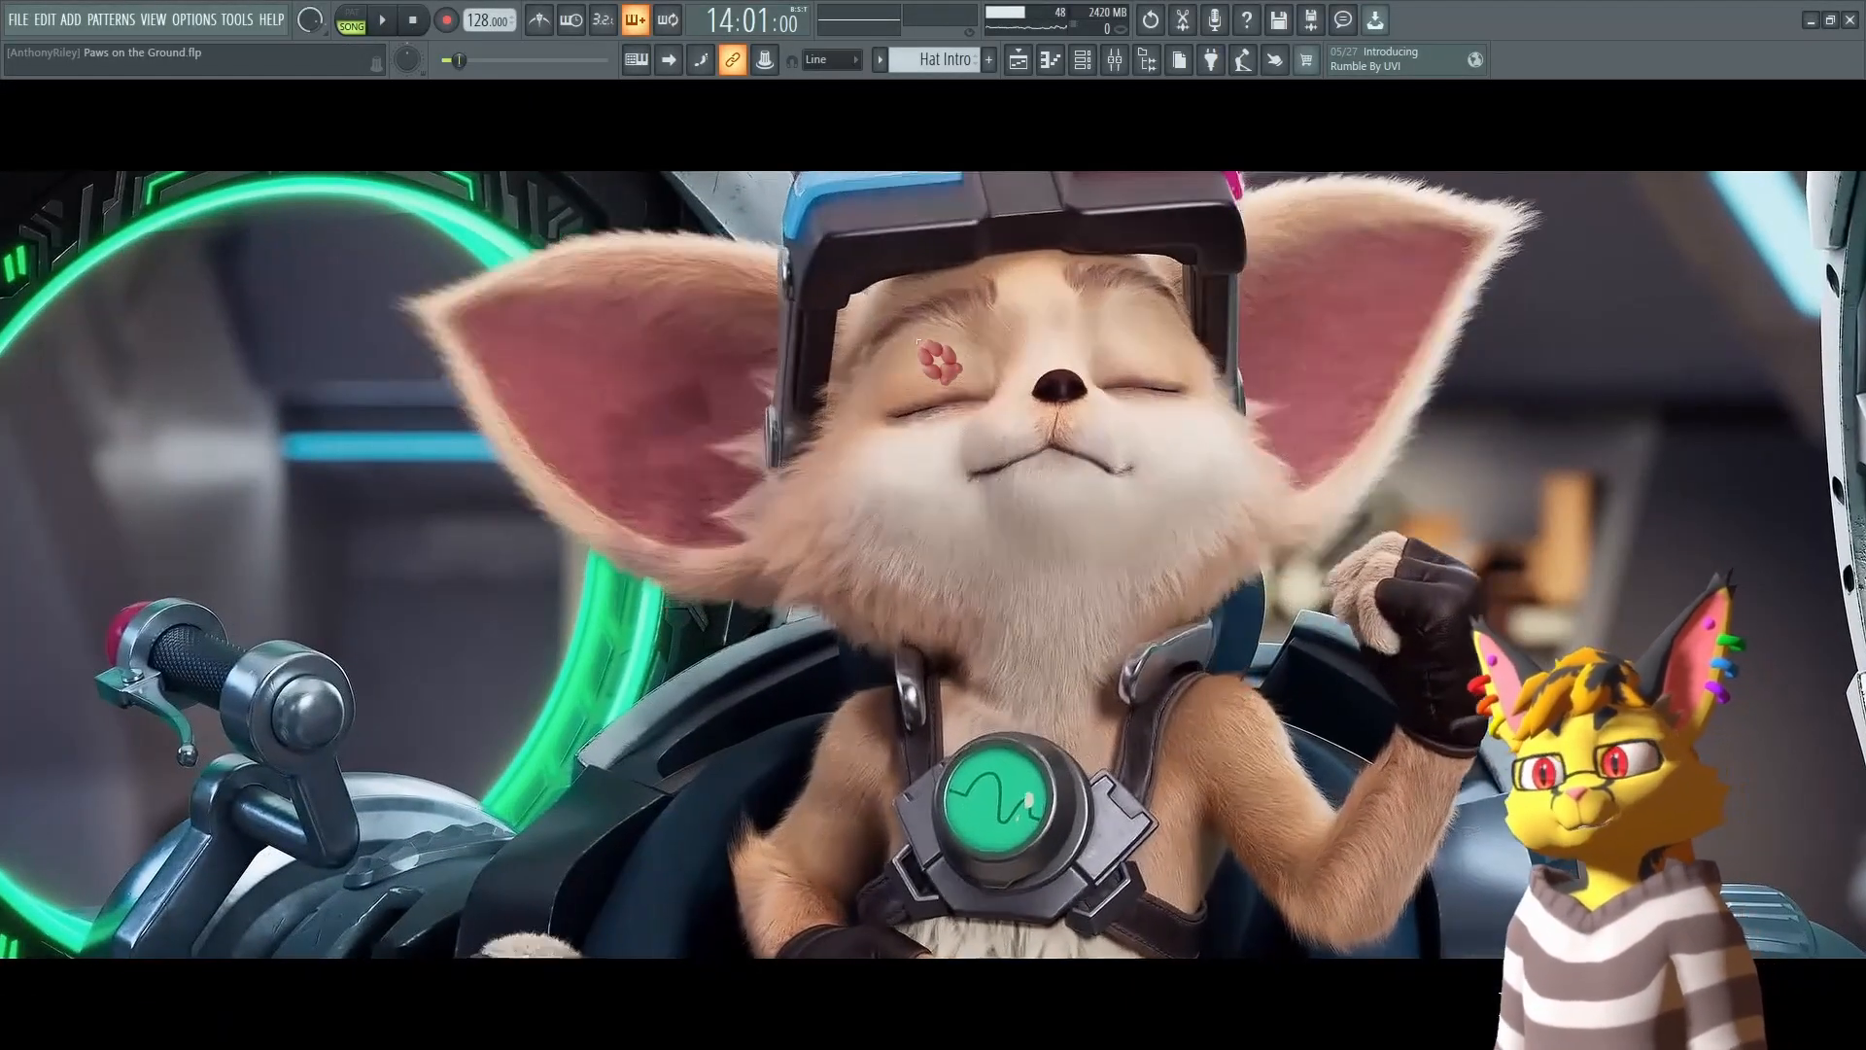